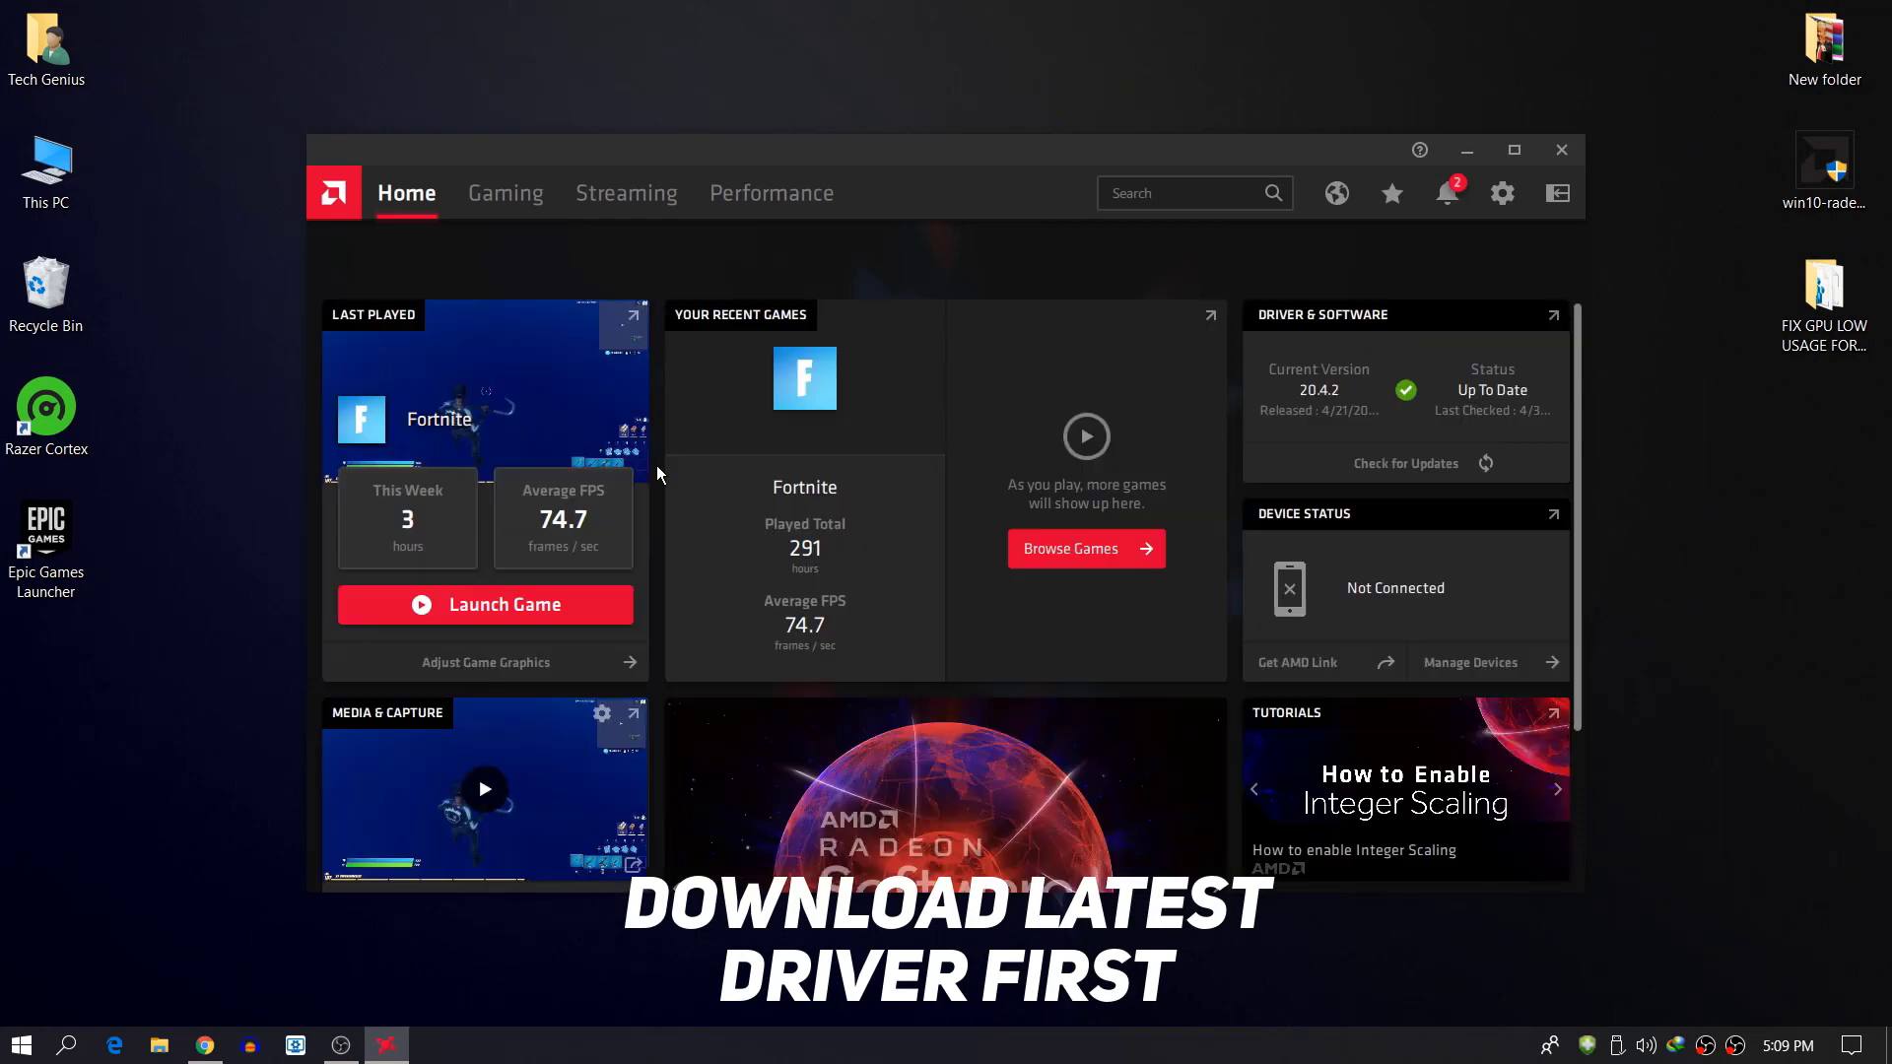
# Step: Check for driver updates and browse AMD's Drivers & Support website down to the graphics product list, then return to Radeon Software
pyautogui.click(1405, 472)
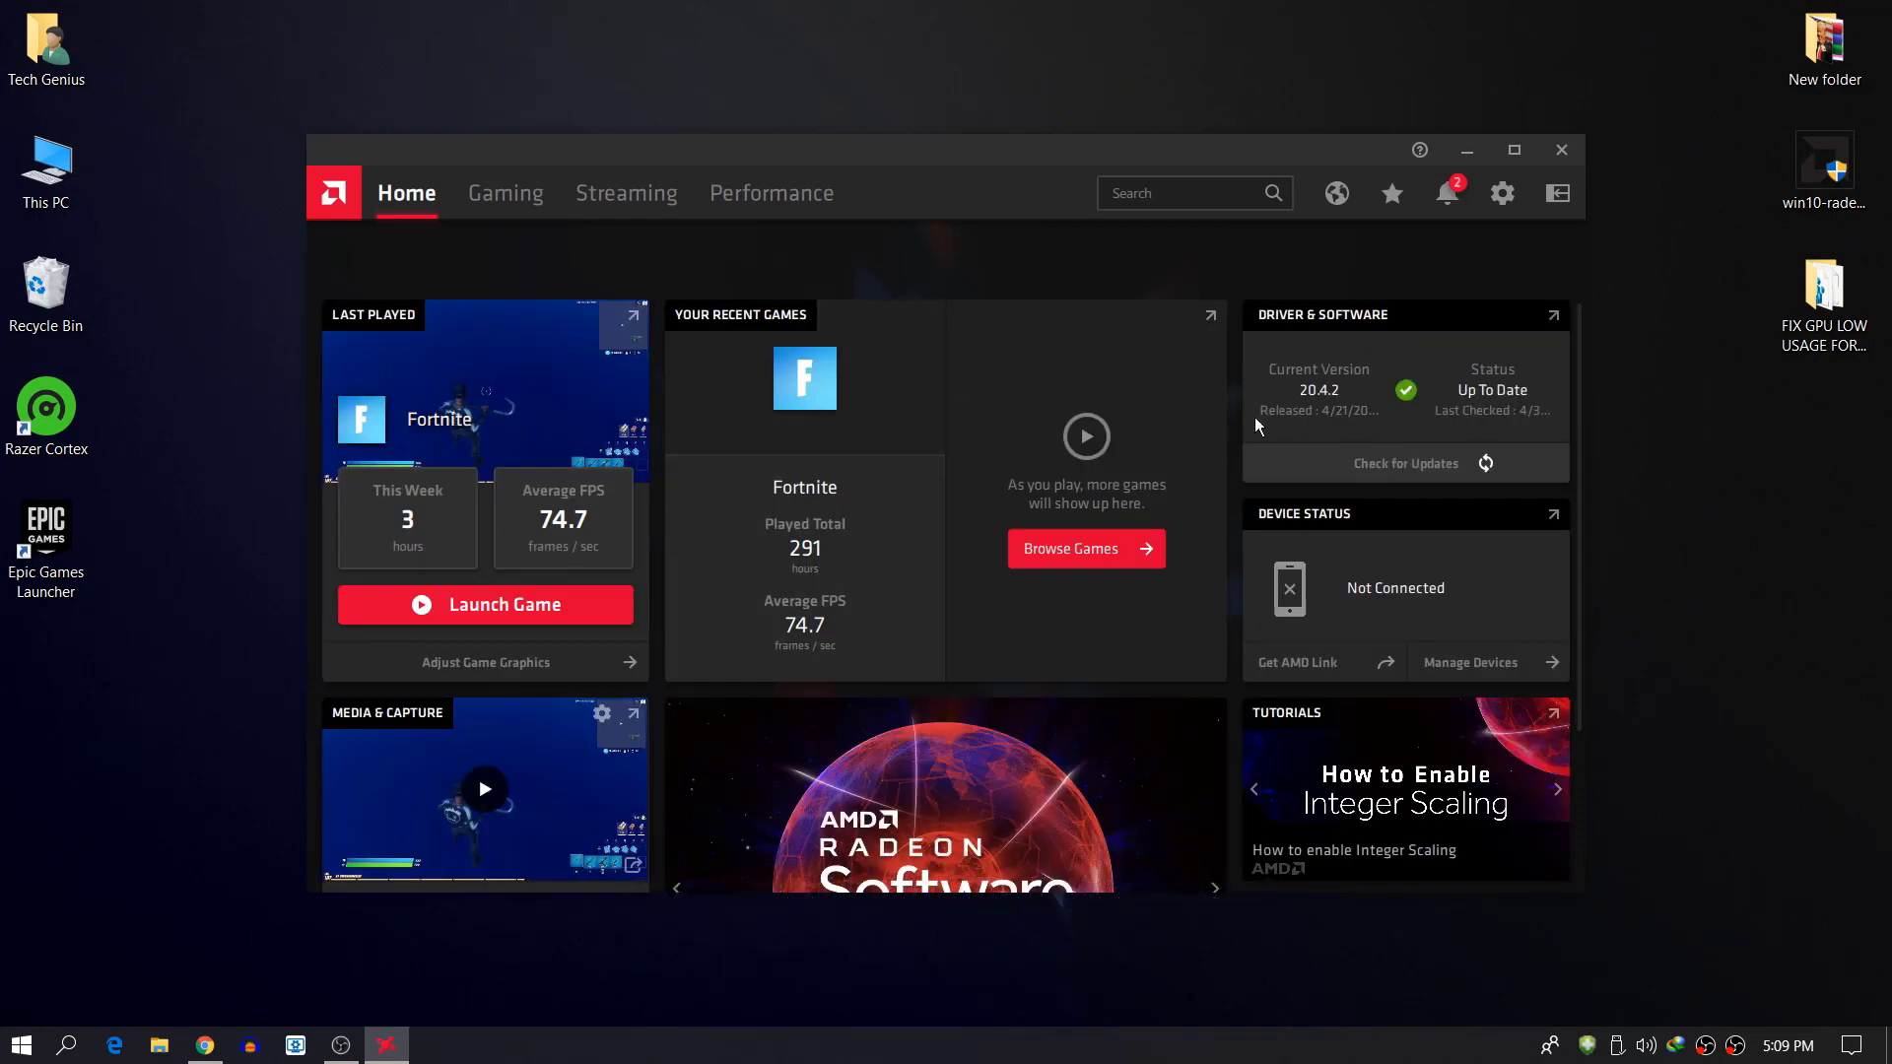
pyautogui.click(207, 1043)
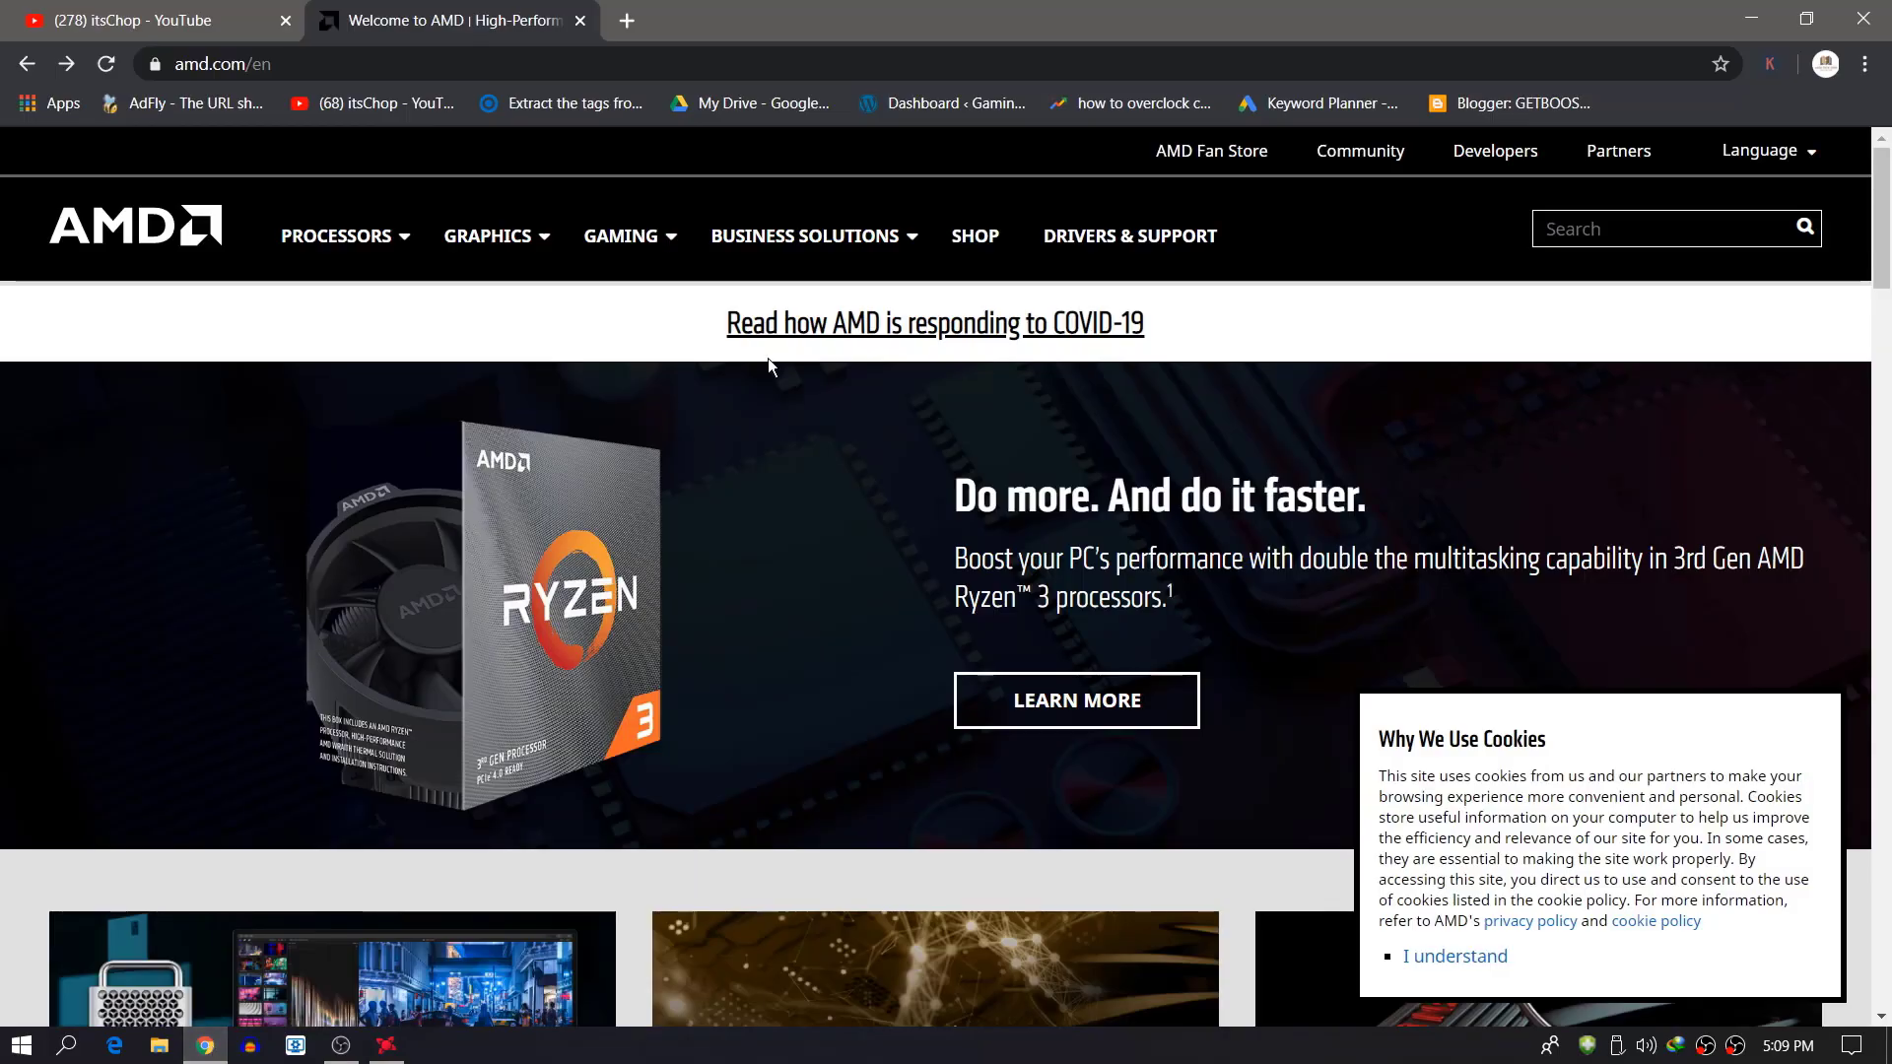
pyautogui.click(1192, 241)
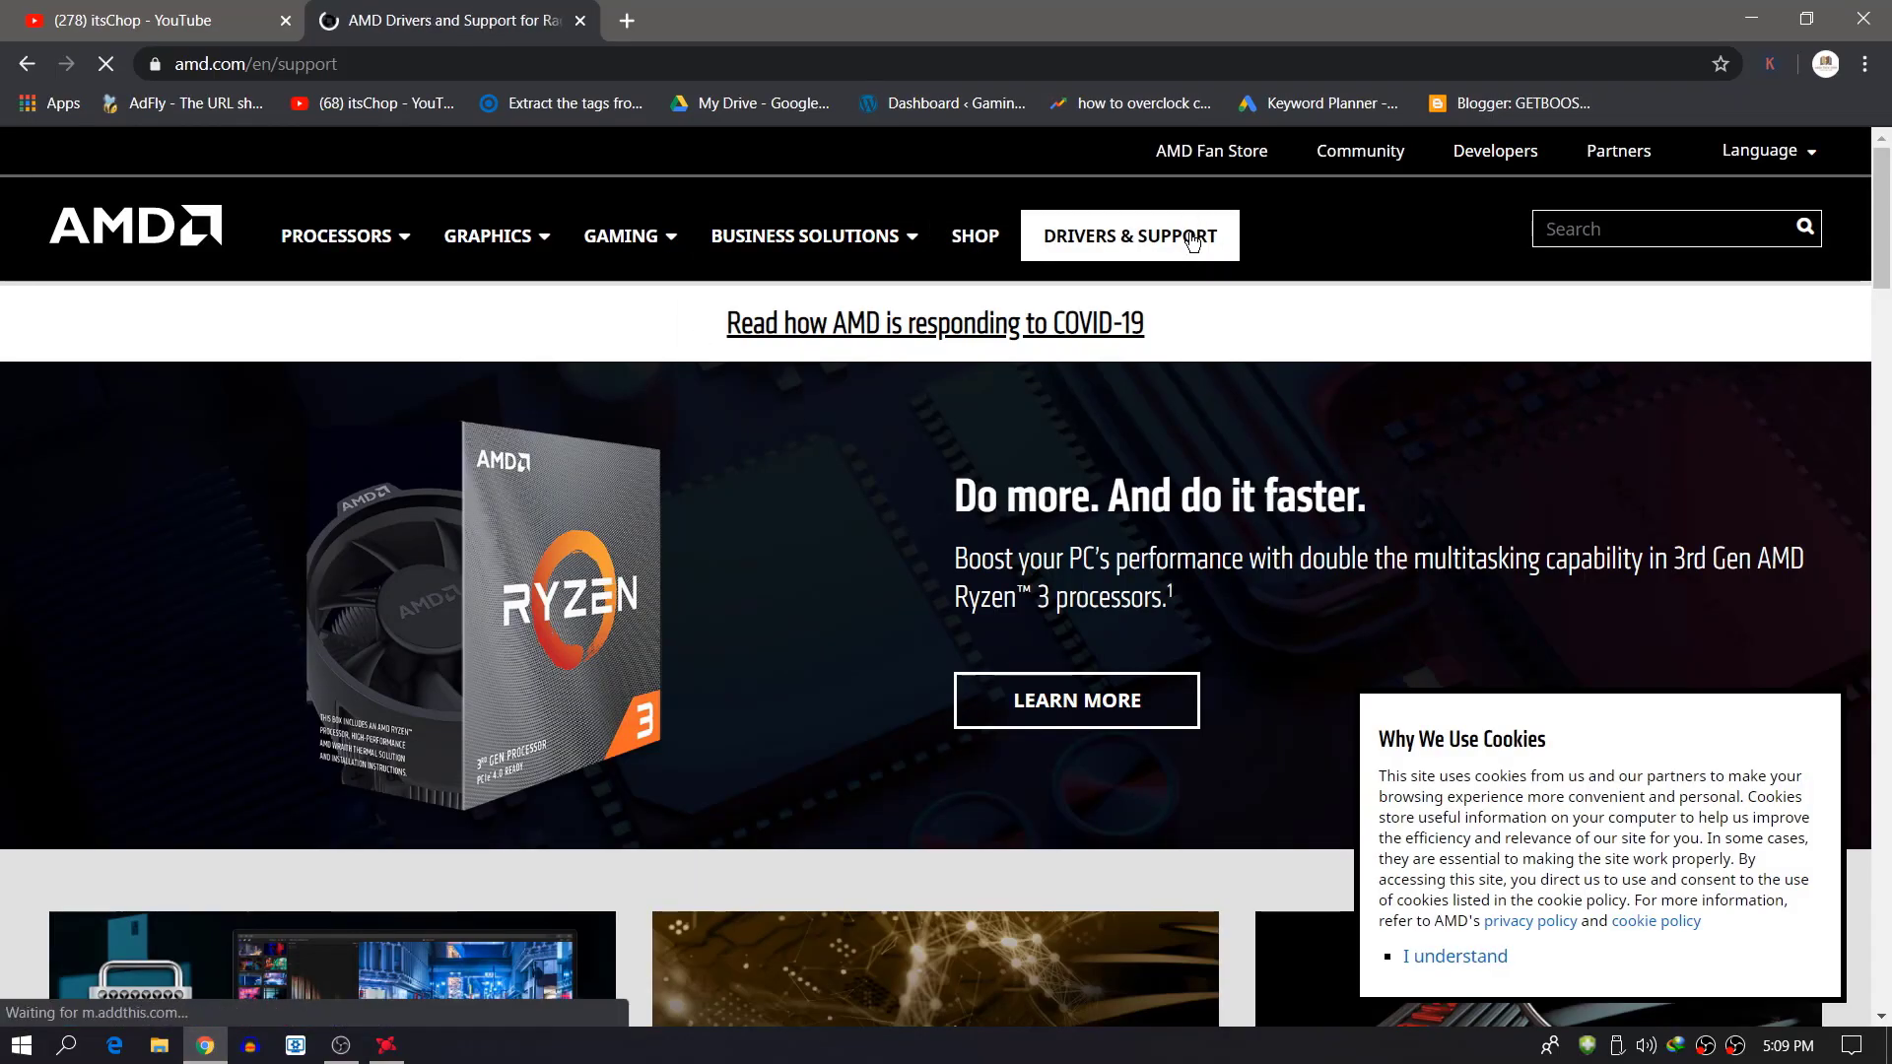
pyautogui.scroll(-5, 1064, 366)
pyautogui.scroll(-1, 368, 765)
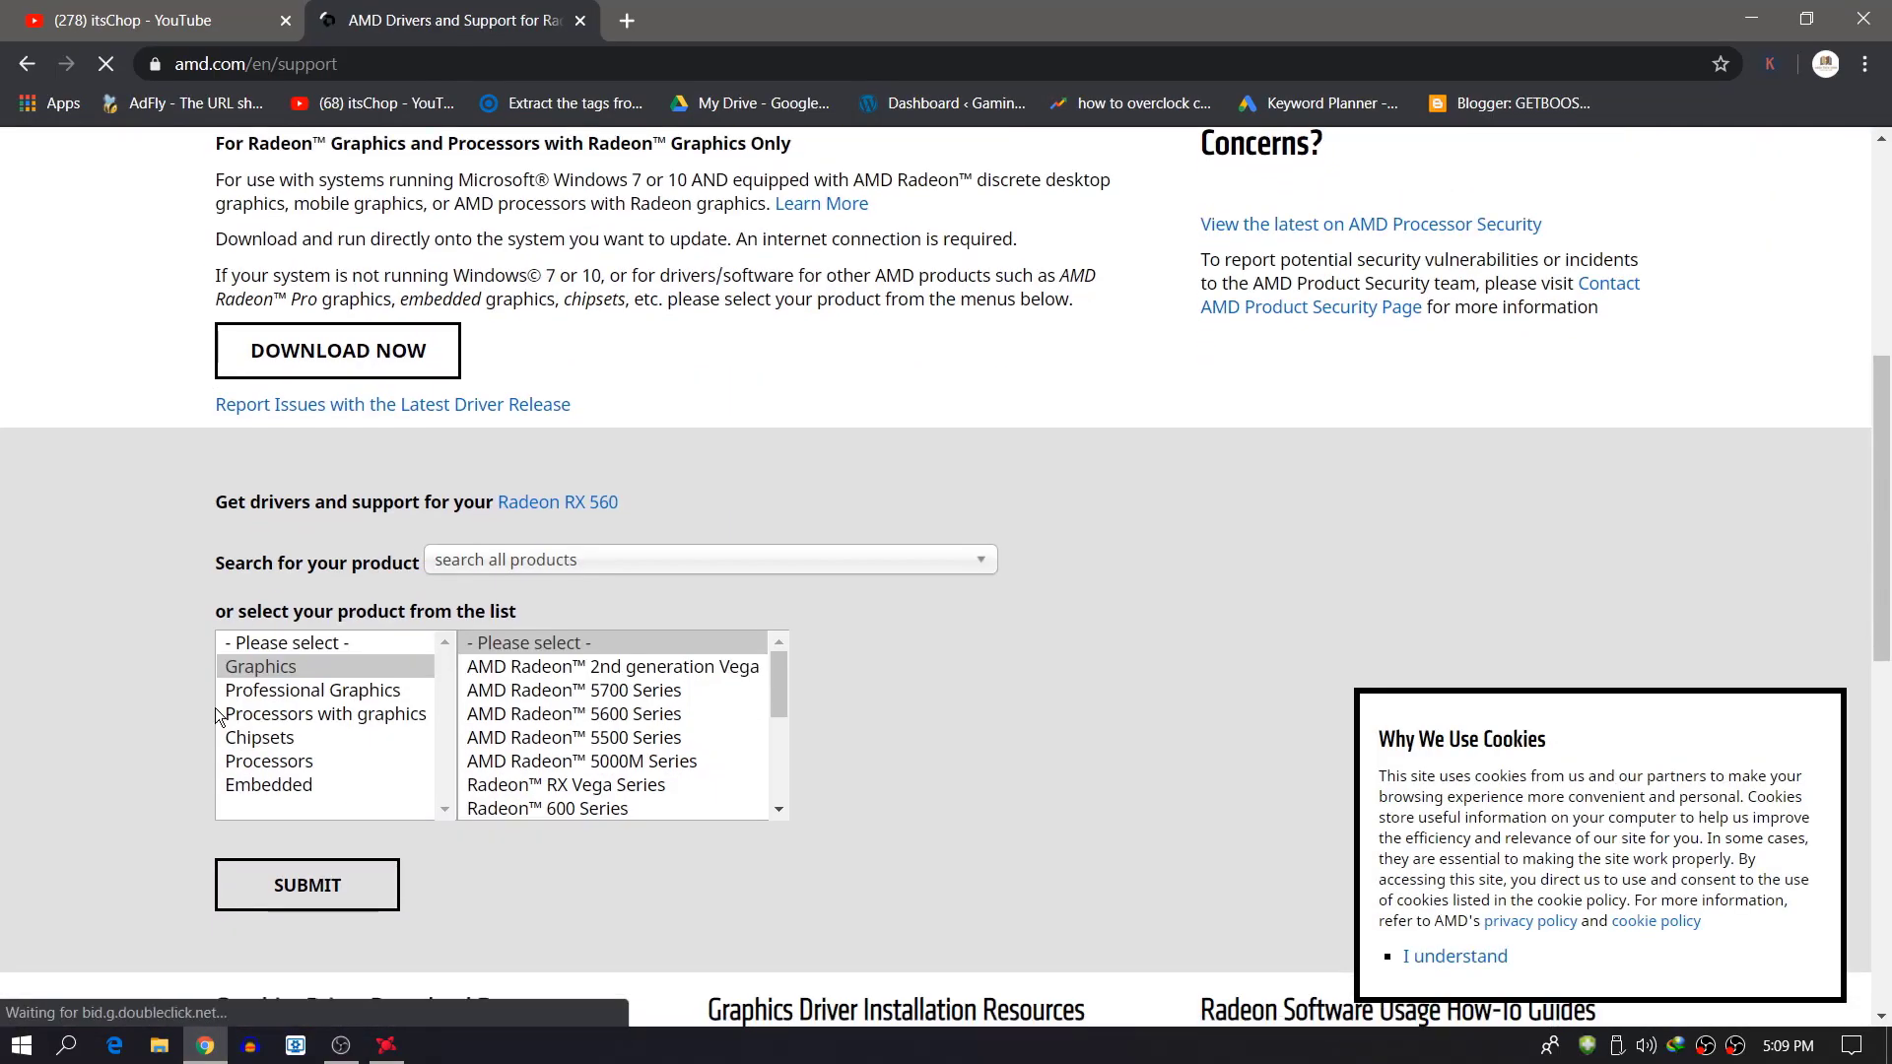
pyautogui.click(1751, 19)
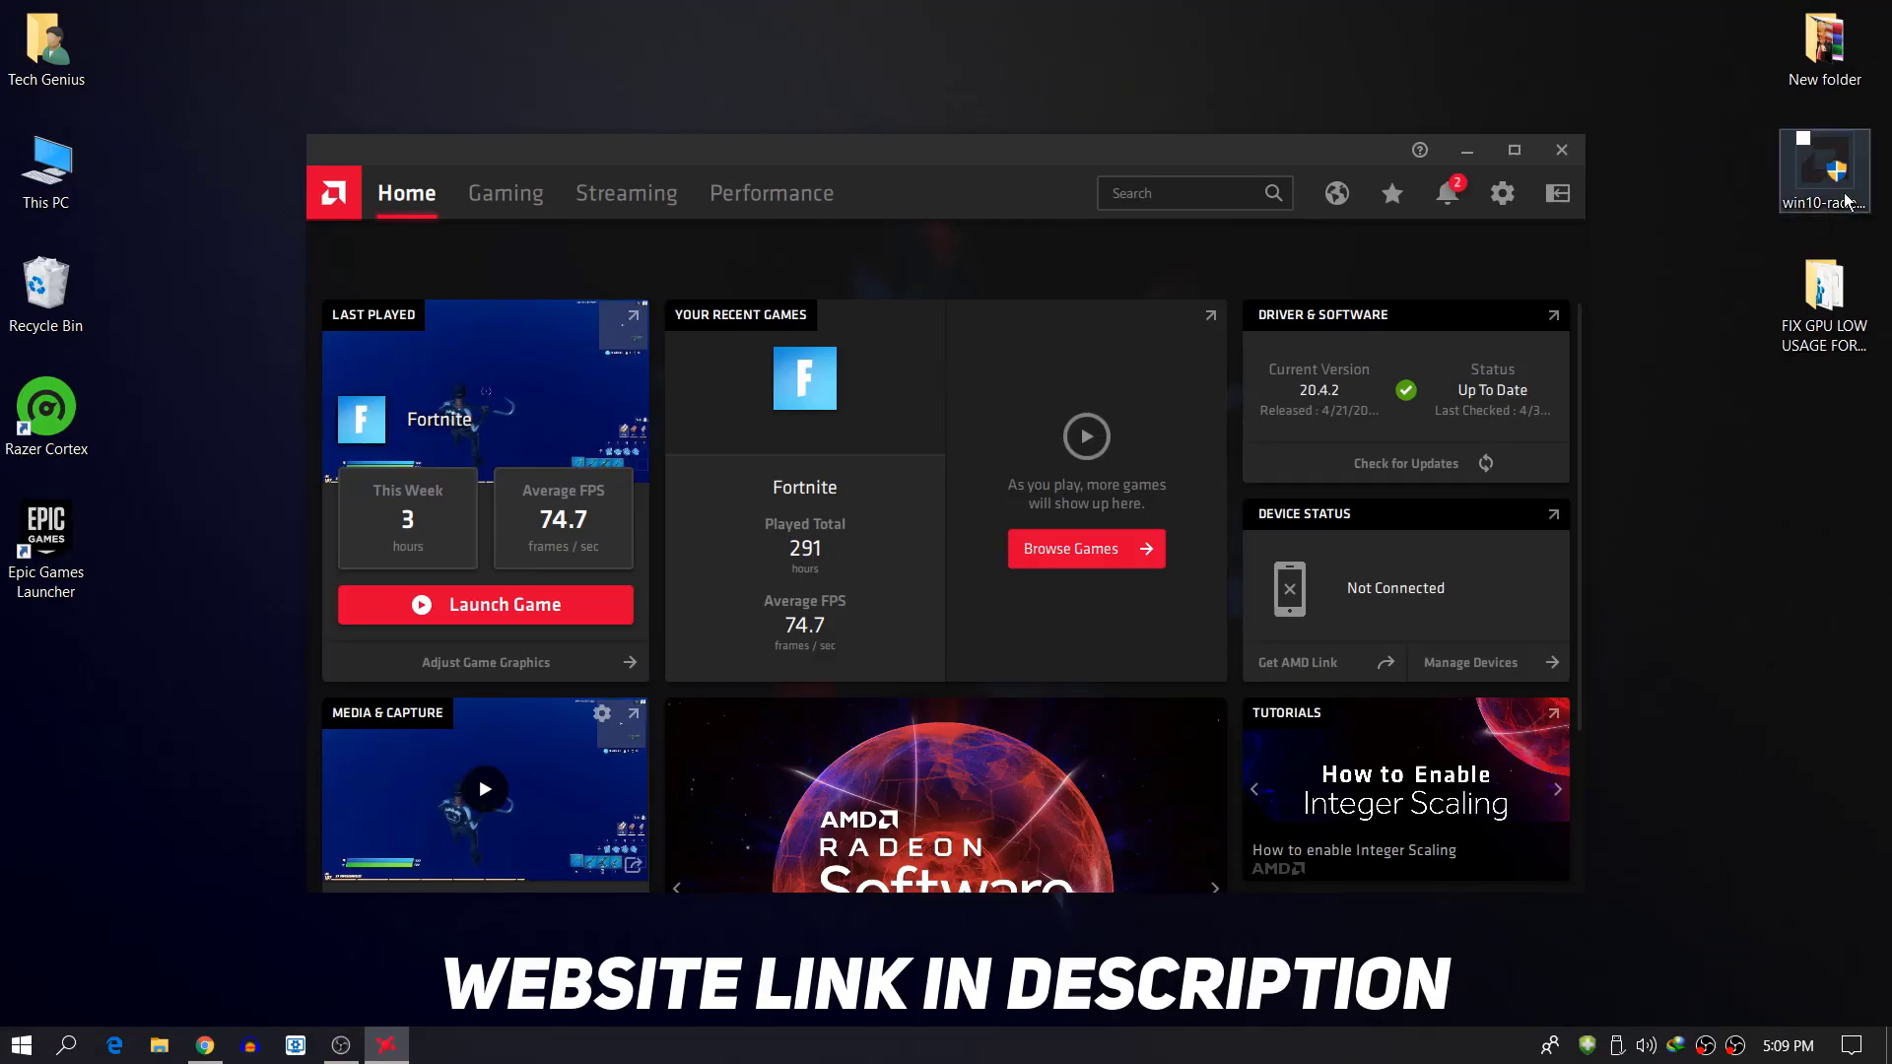
pyautogui.moveTo(1635, 59); pyautogui.dragTo(1803, 212)
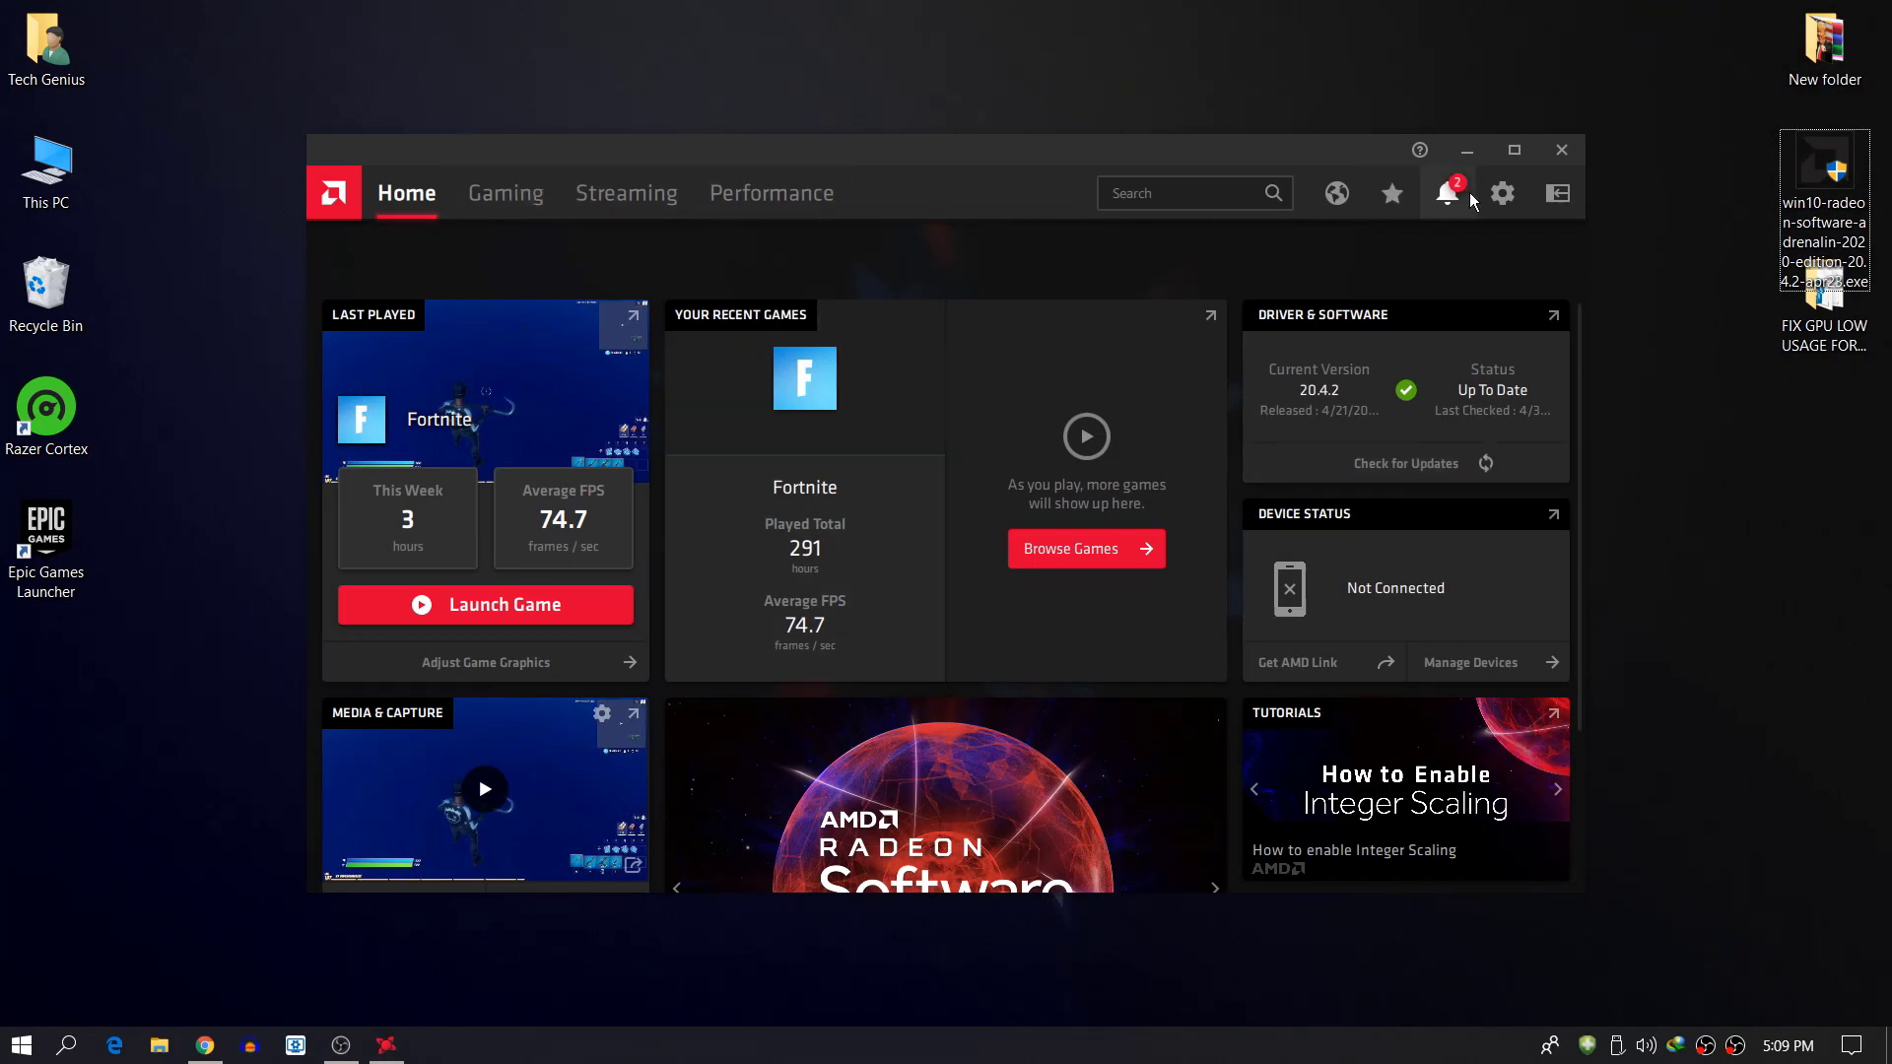
# Step: Bring up the Factory Reset confirmation in the system settings and cancel it
pyautogui.click(1501, 194)
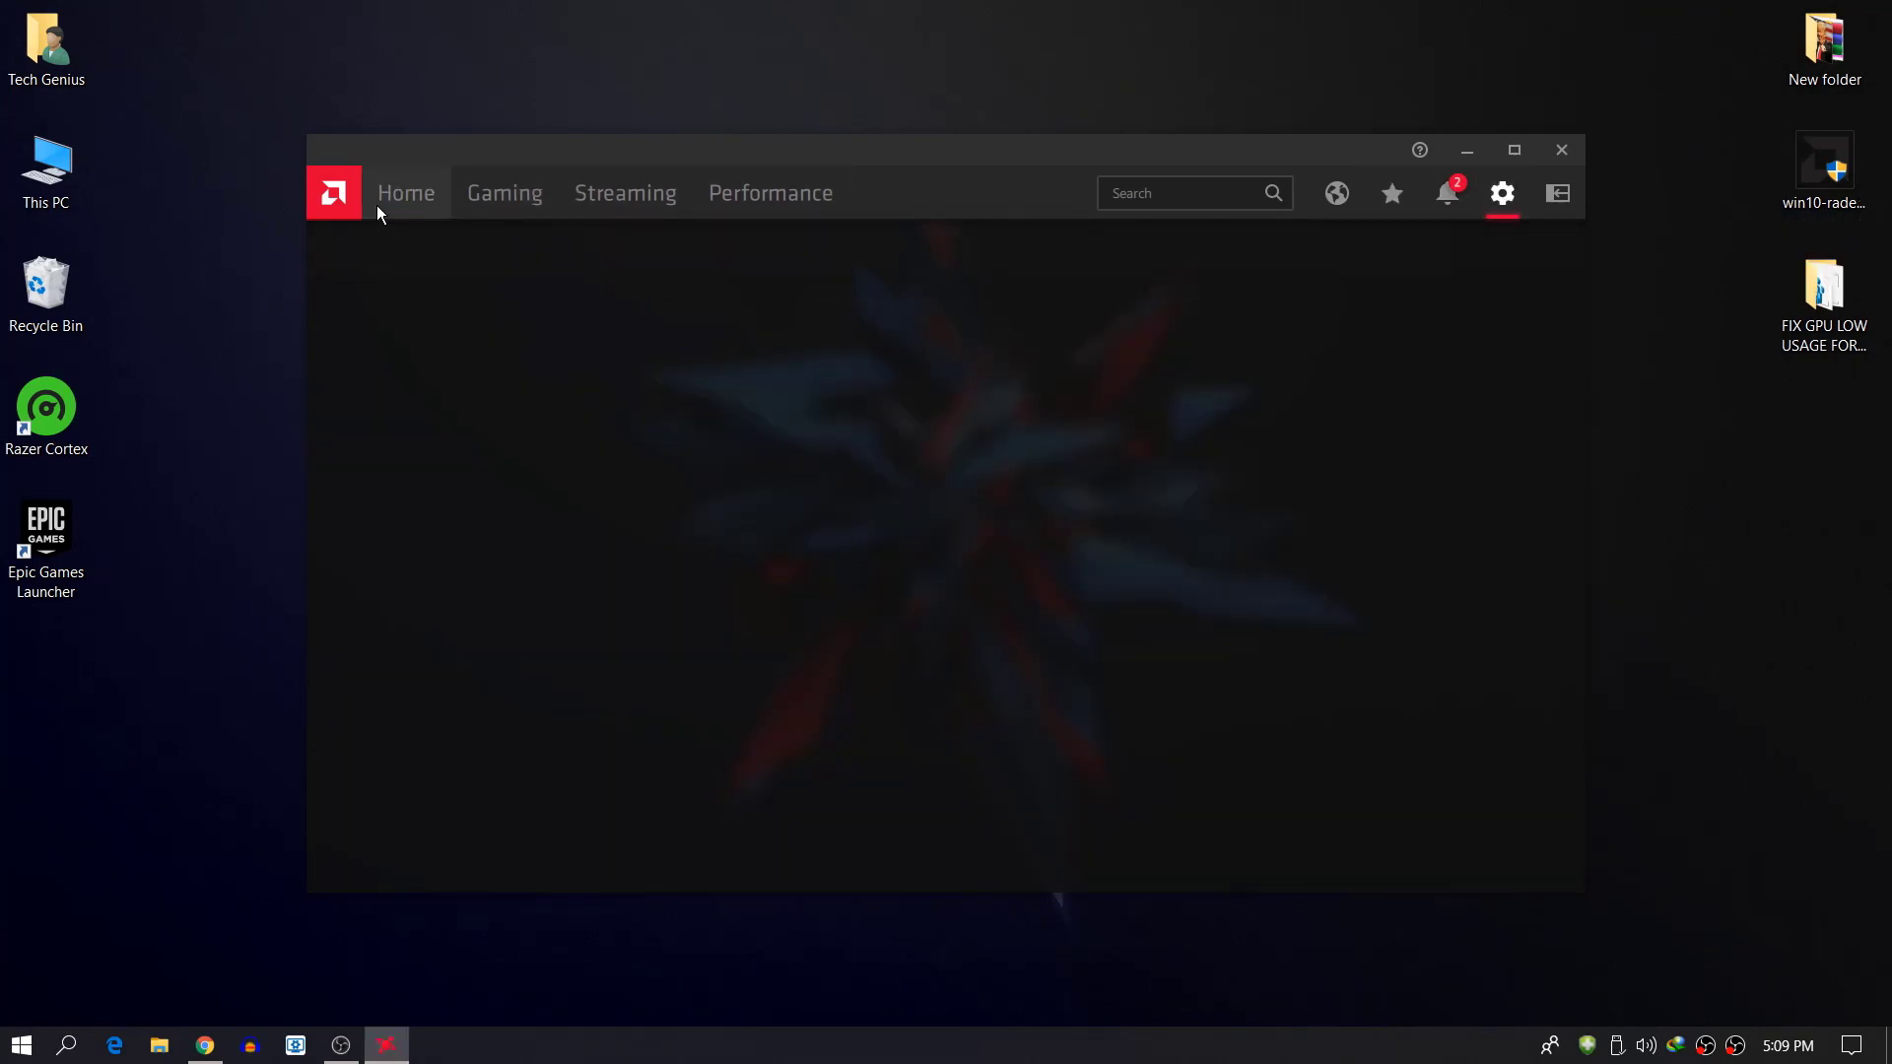
pyautogui.scroll(-4, 565, 562)
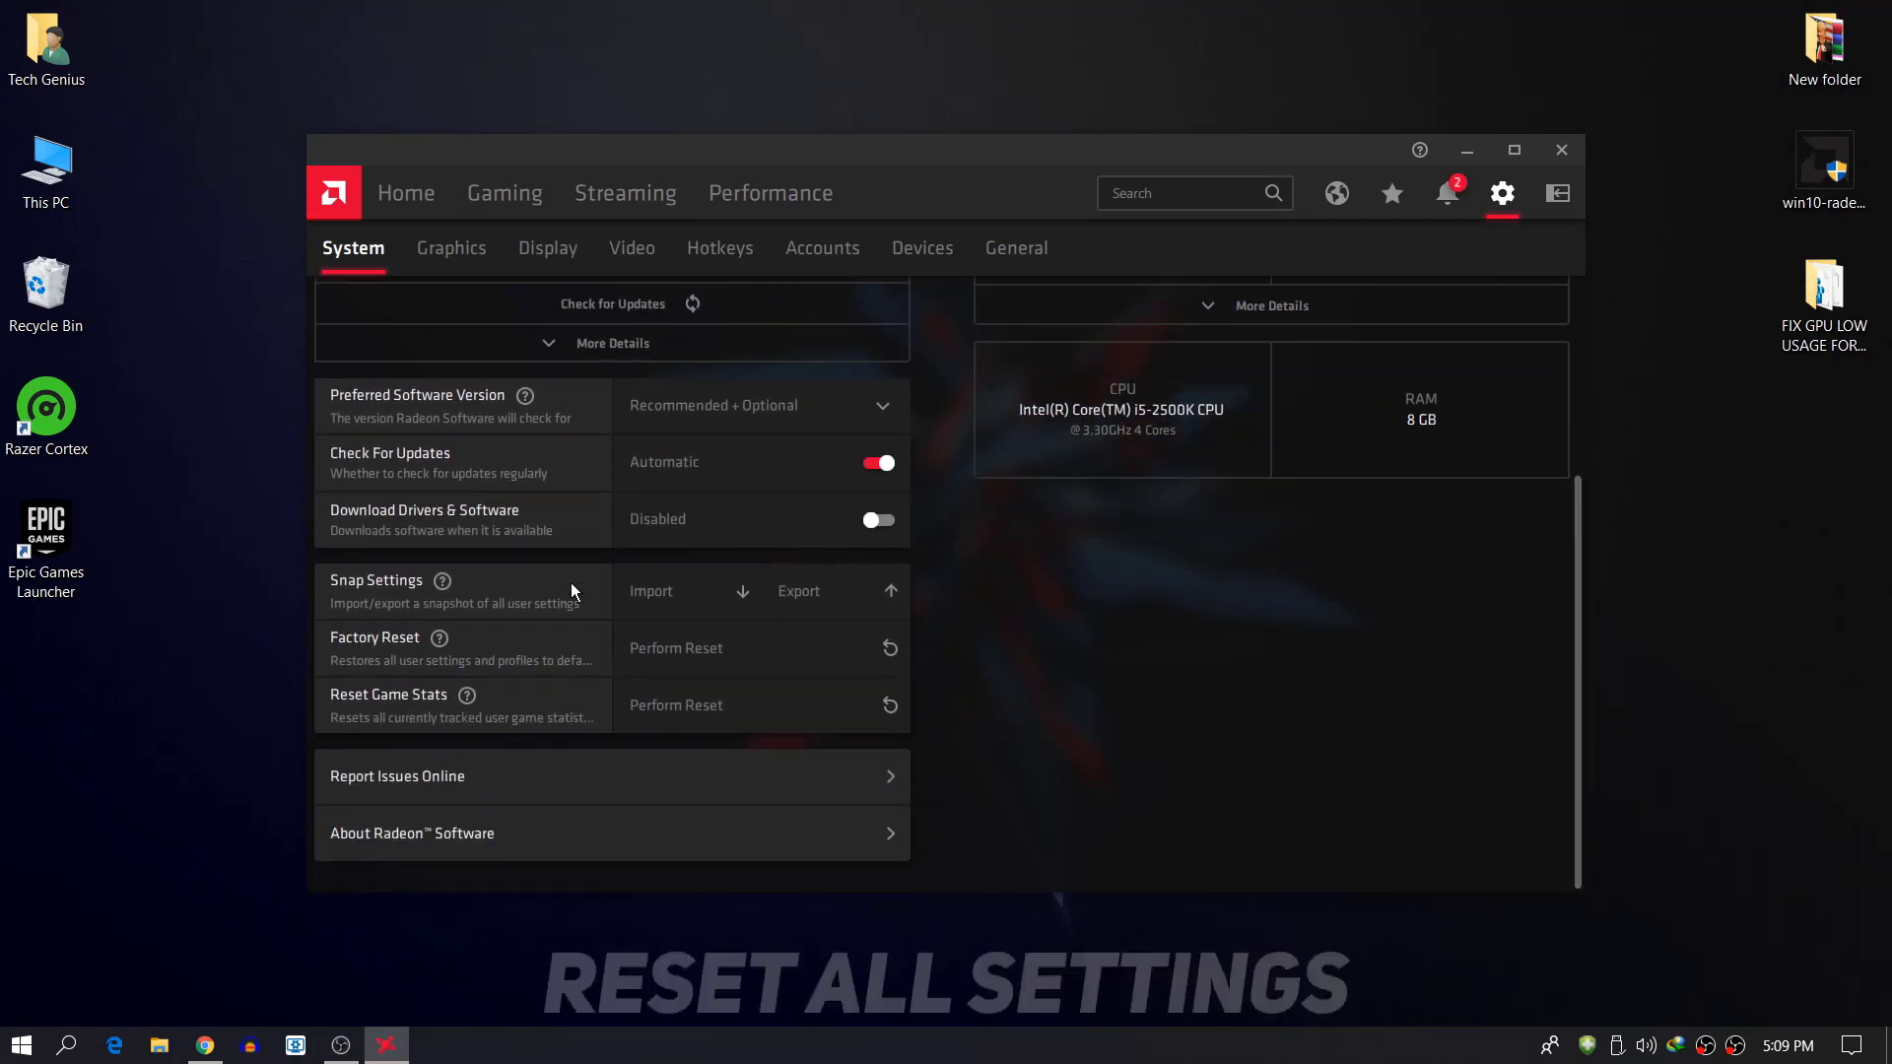
pyautogui.click(719, 654)
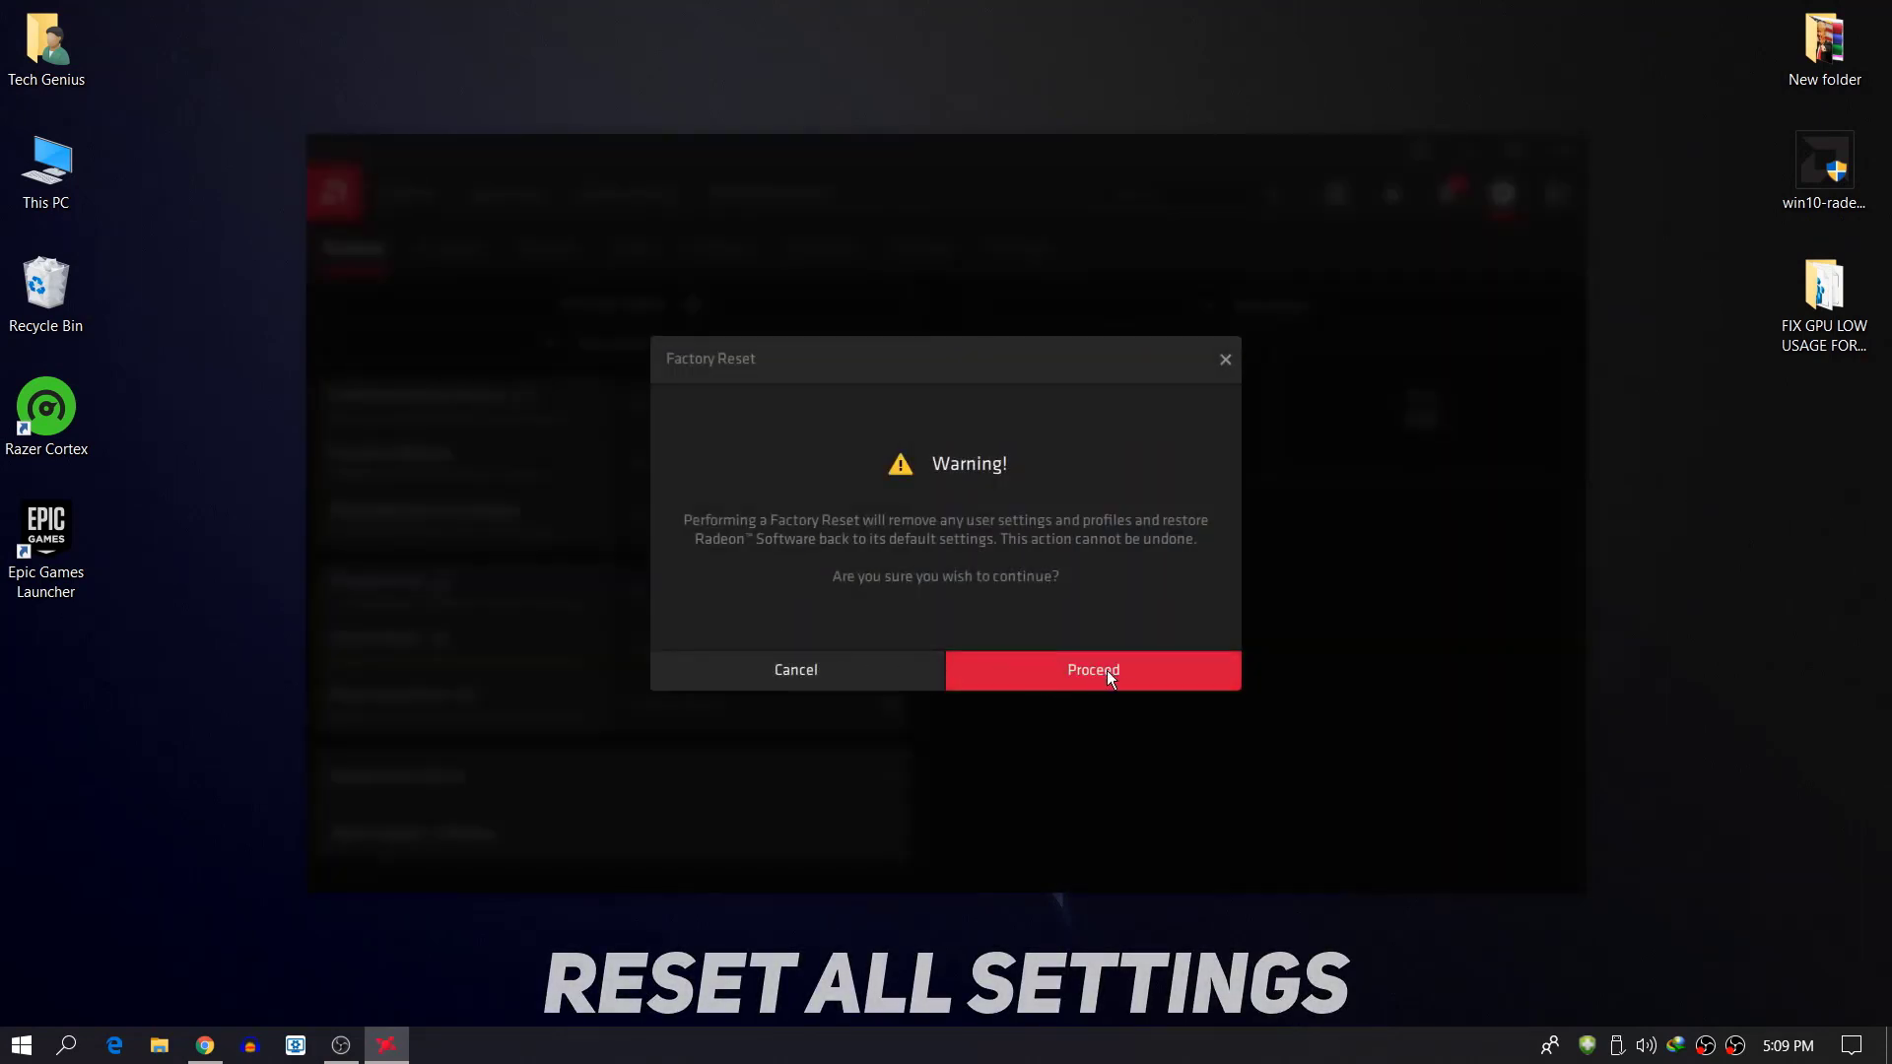
pyautogui.click(1223, 358)
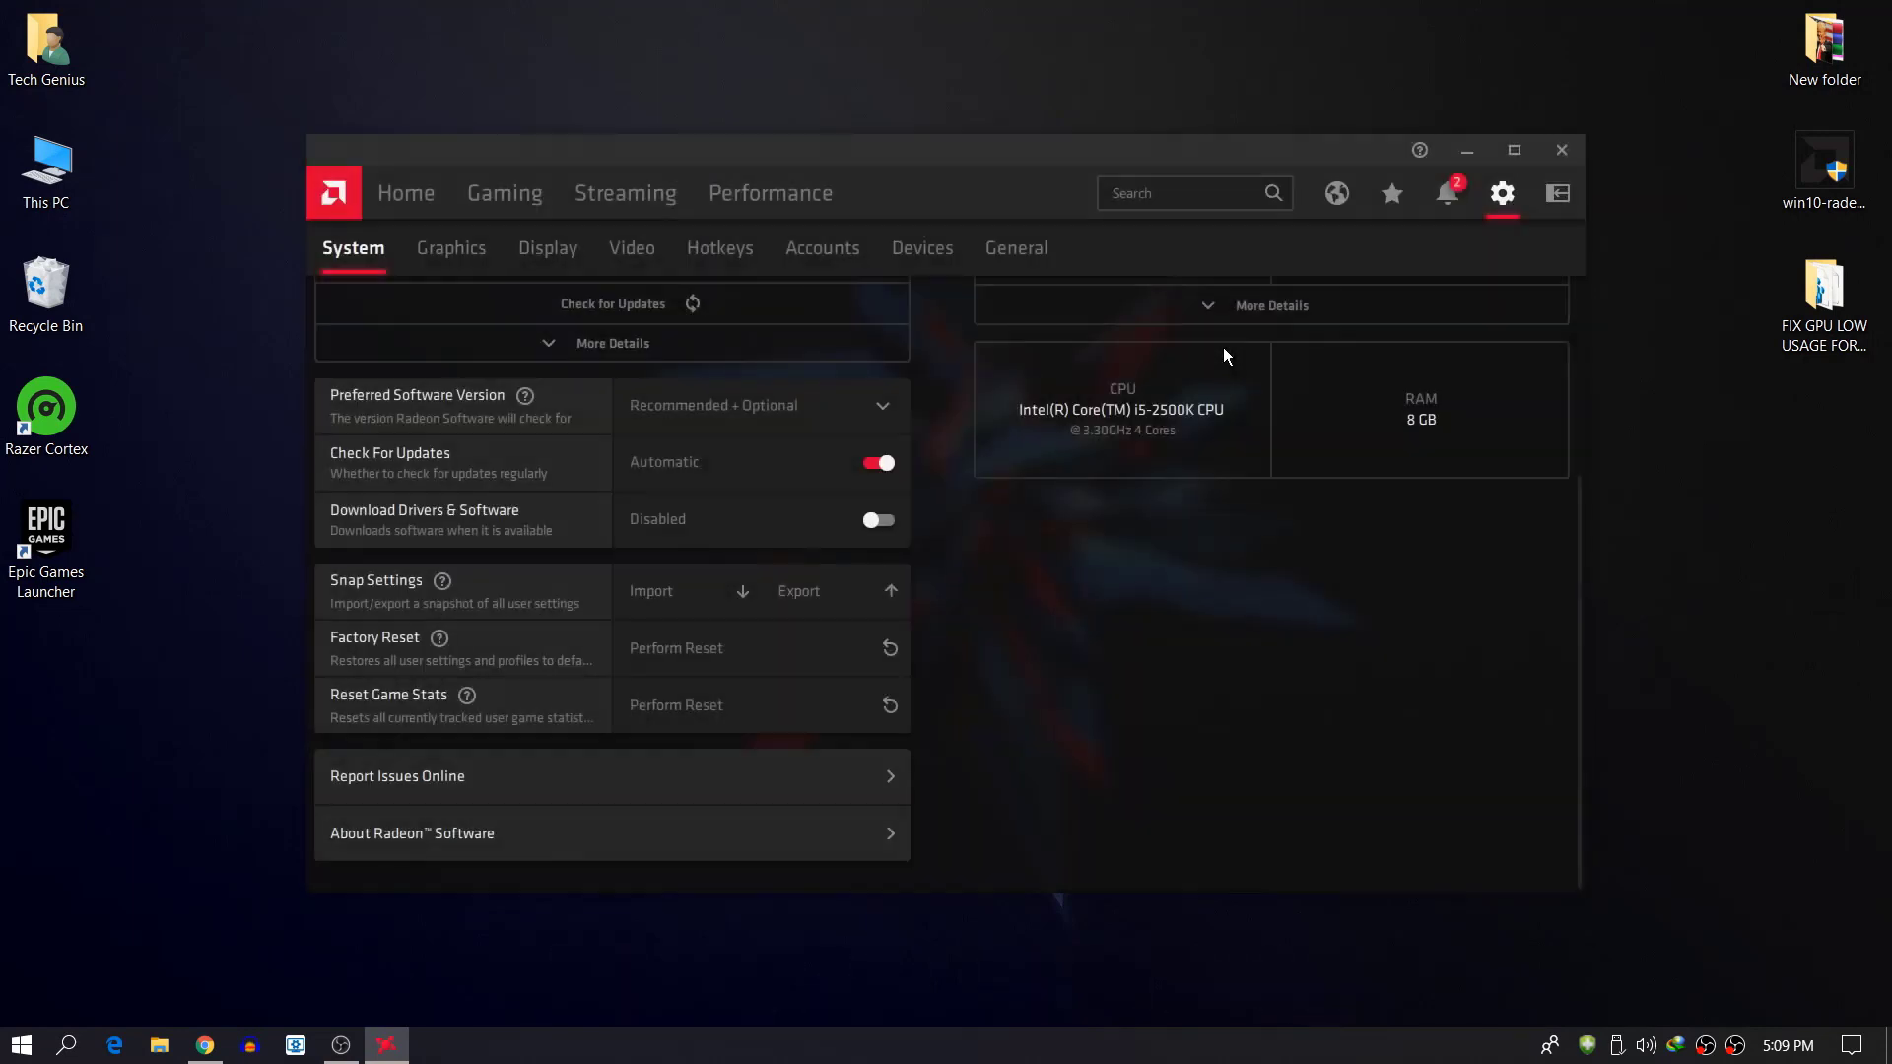
# Step: Switch the global graphics profile to eSports
pyautogui.click(448, 248)
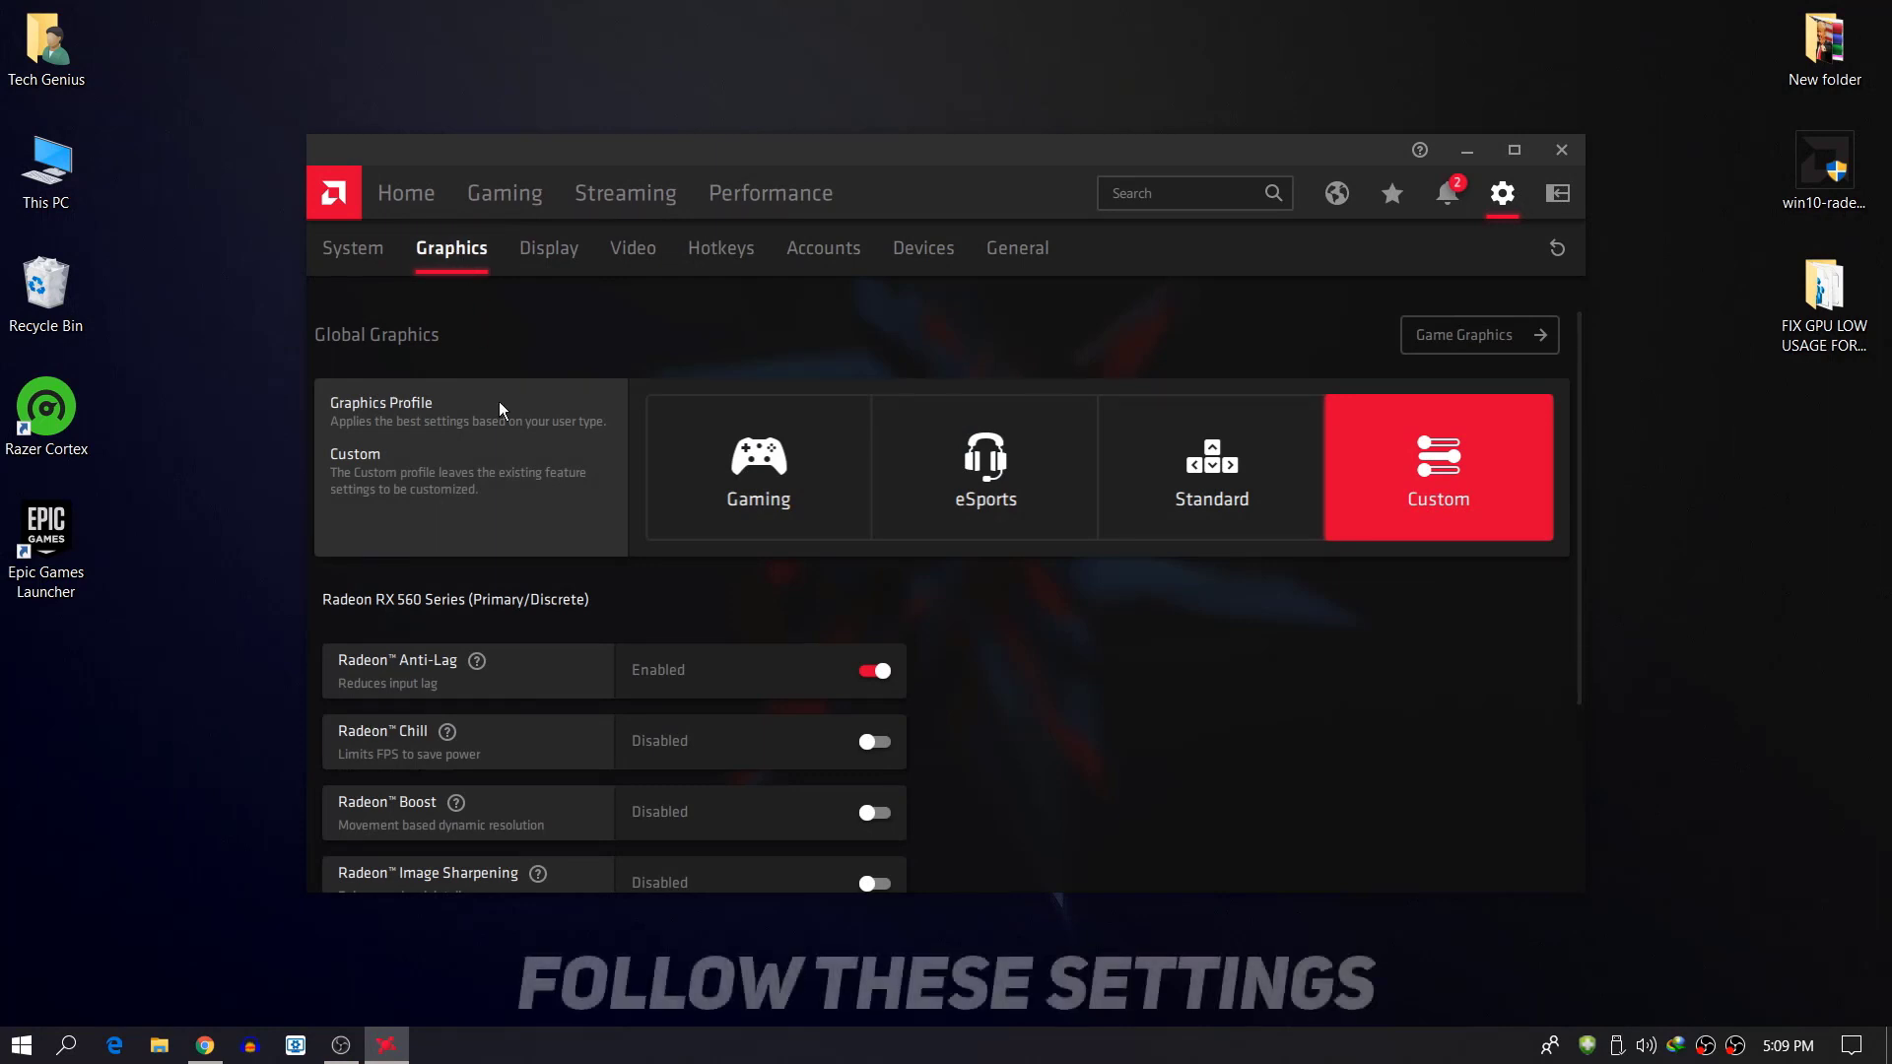
pyautogui.scroll(-2, 502, 400)
pyautogui.scroll(2, 524, 384)
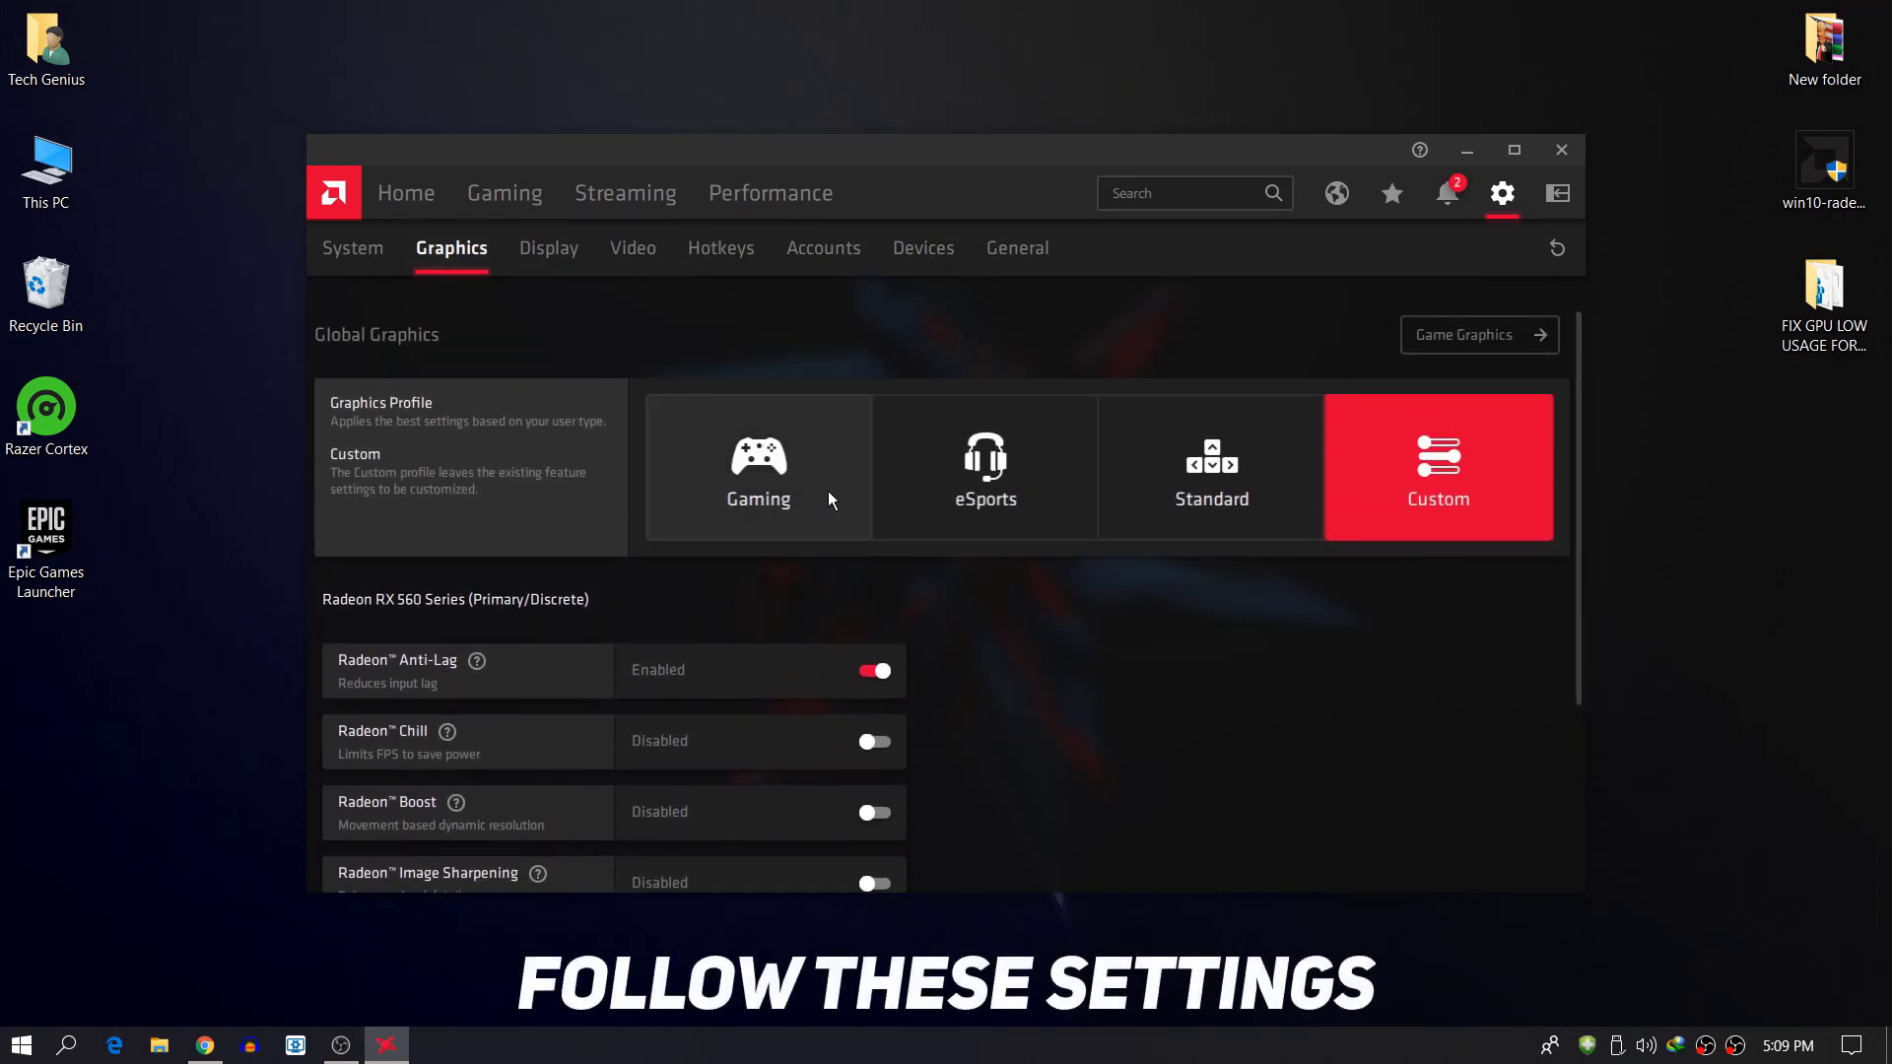
pyautogui.click(983, 494)
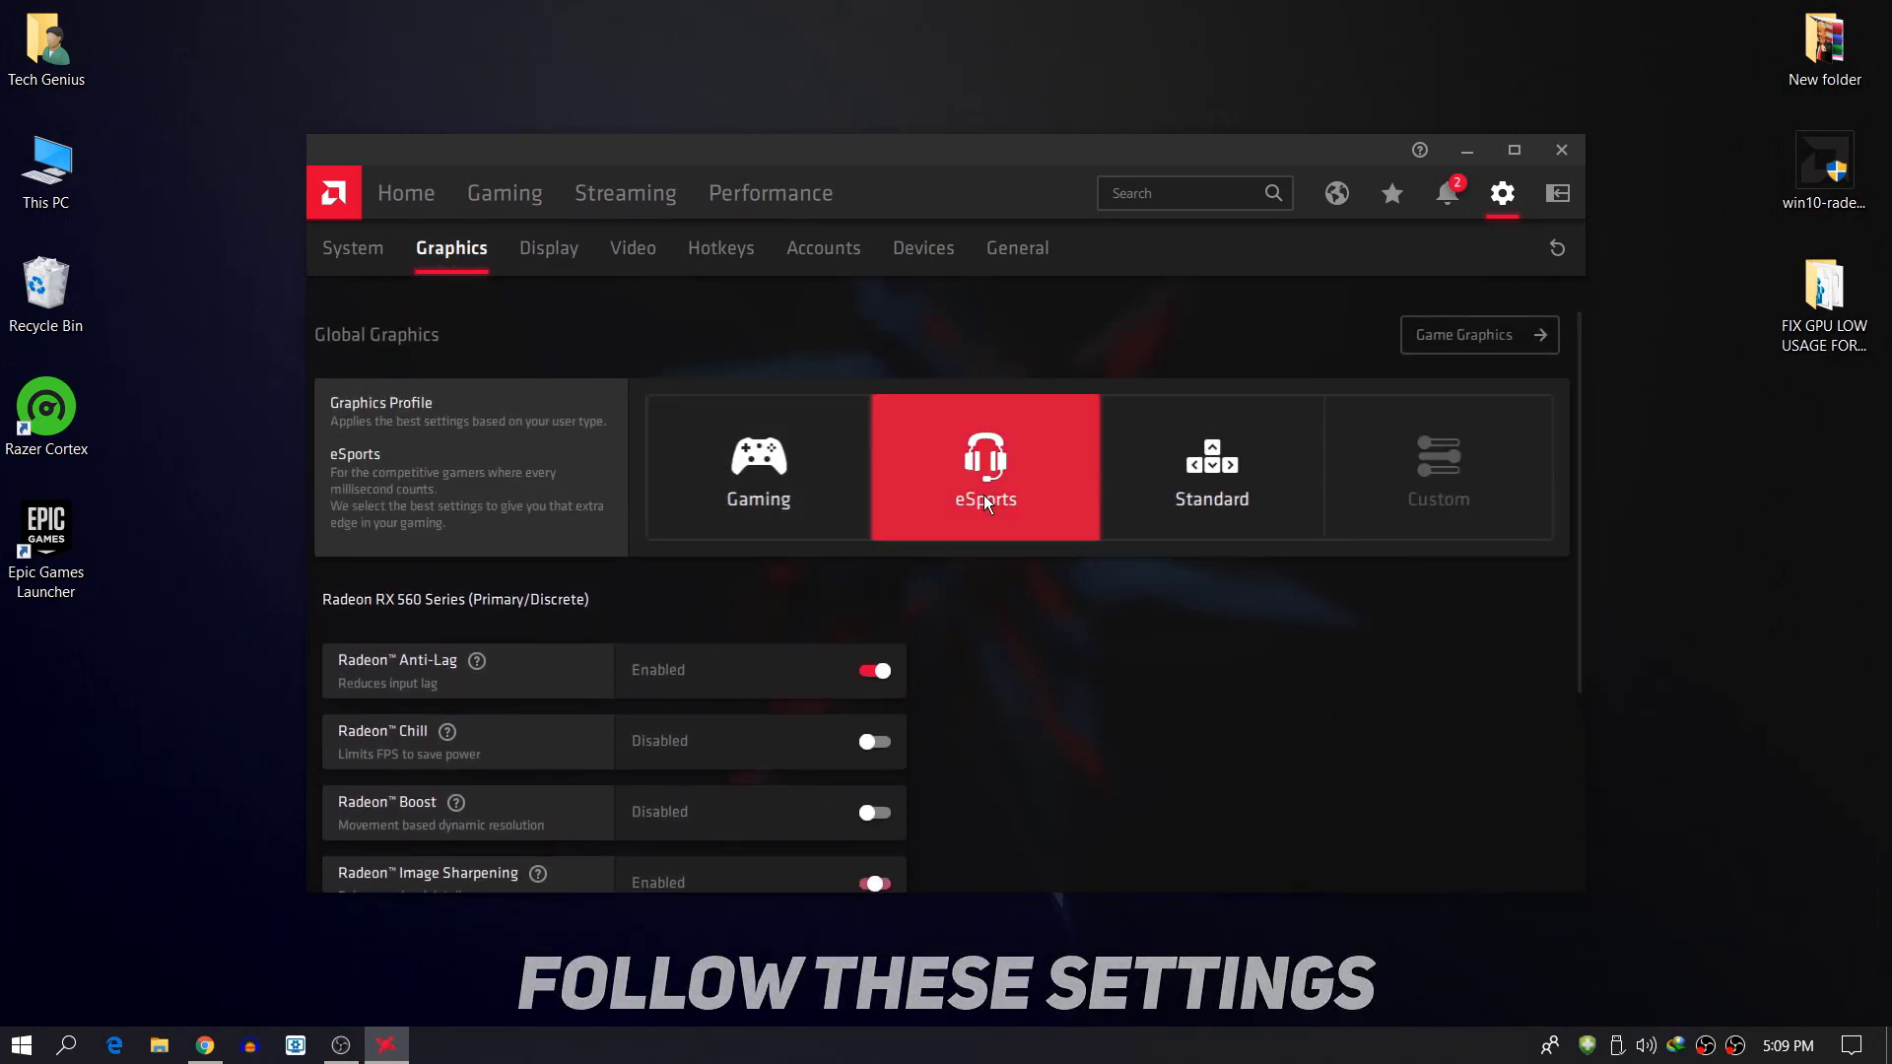
# Step: Set Wait for Vertical Refresh to Always off in the global graphics settings
pyautogui.scroll(-1, 995, 457)
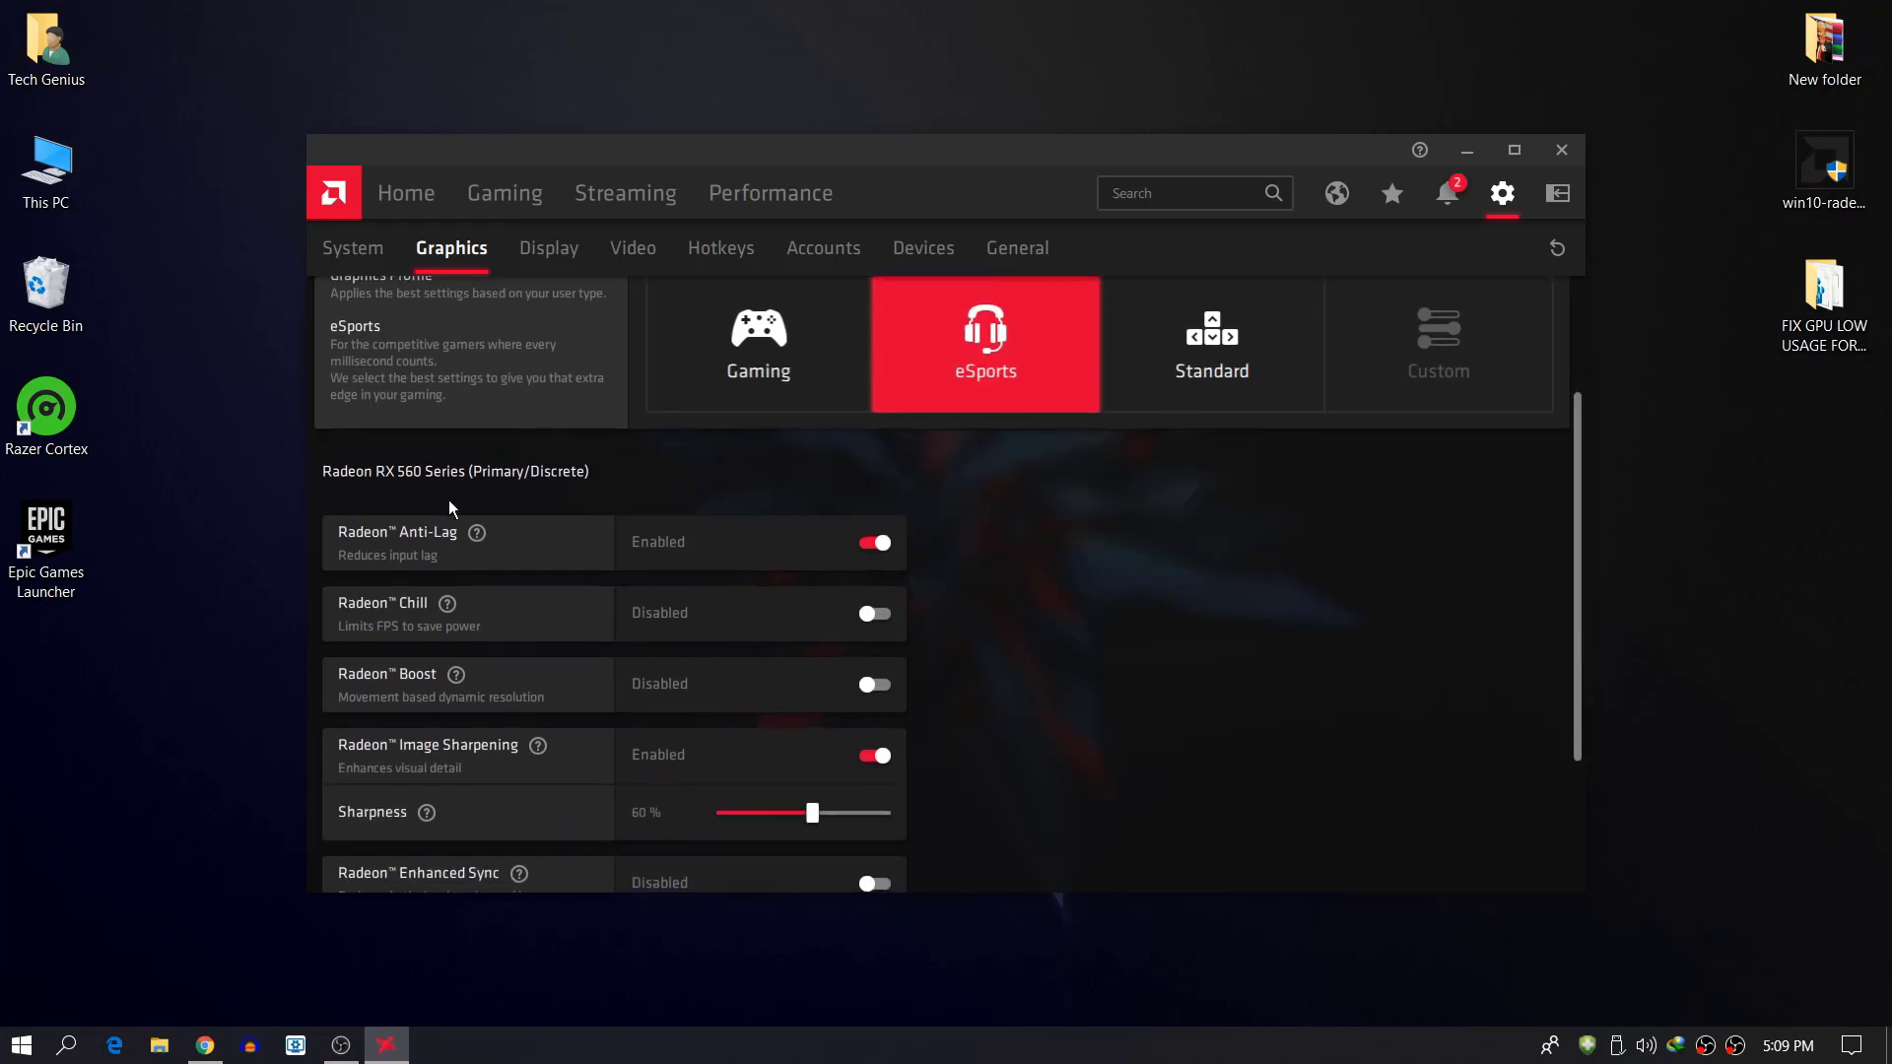
pyautogui.scroll(-1, 595, 543)
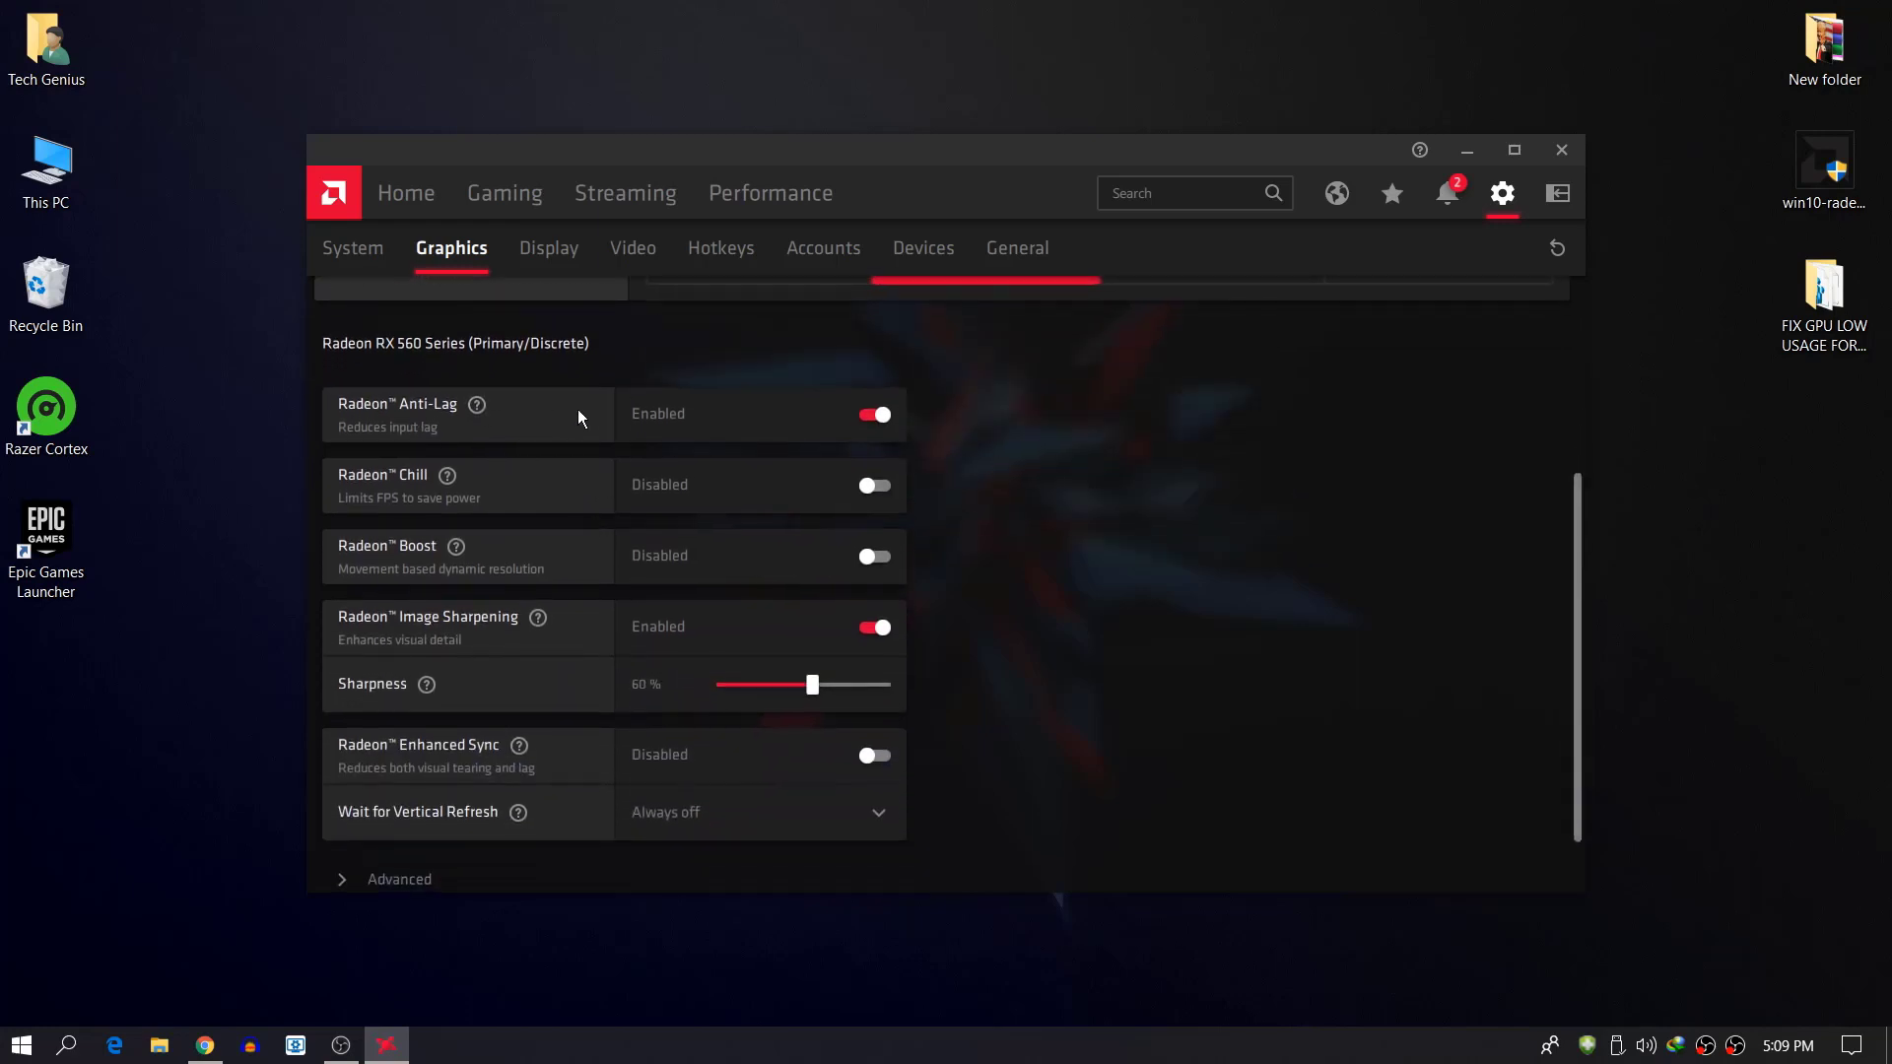
pyautogui.scroll(-1, 808, 494)
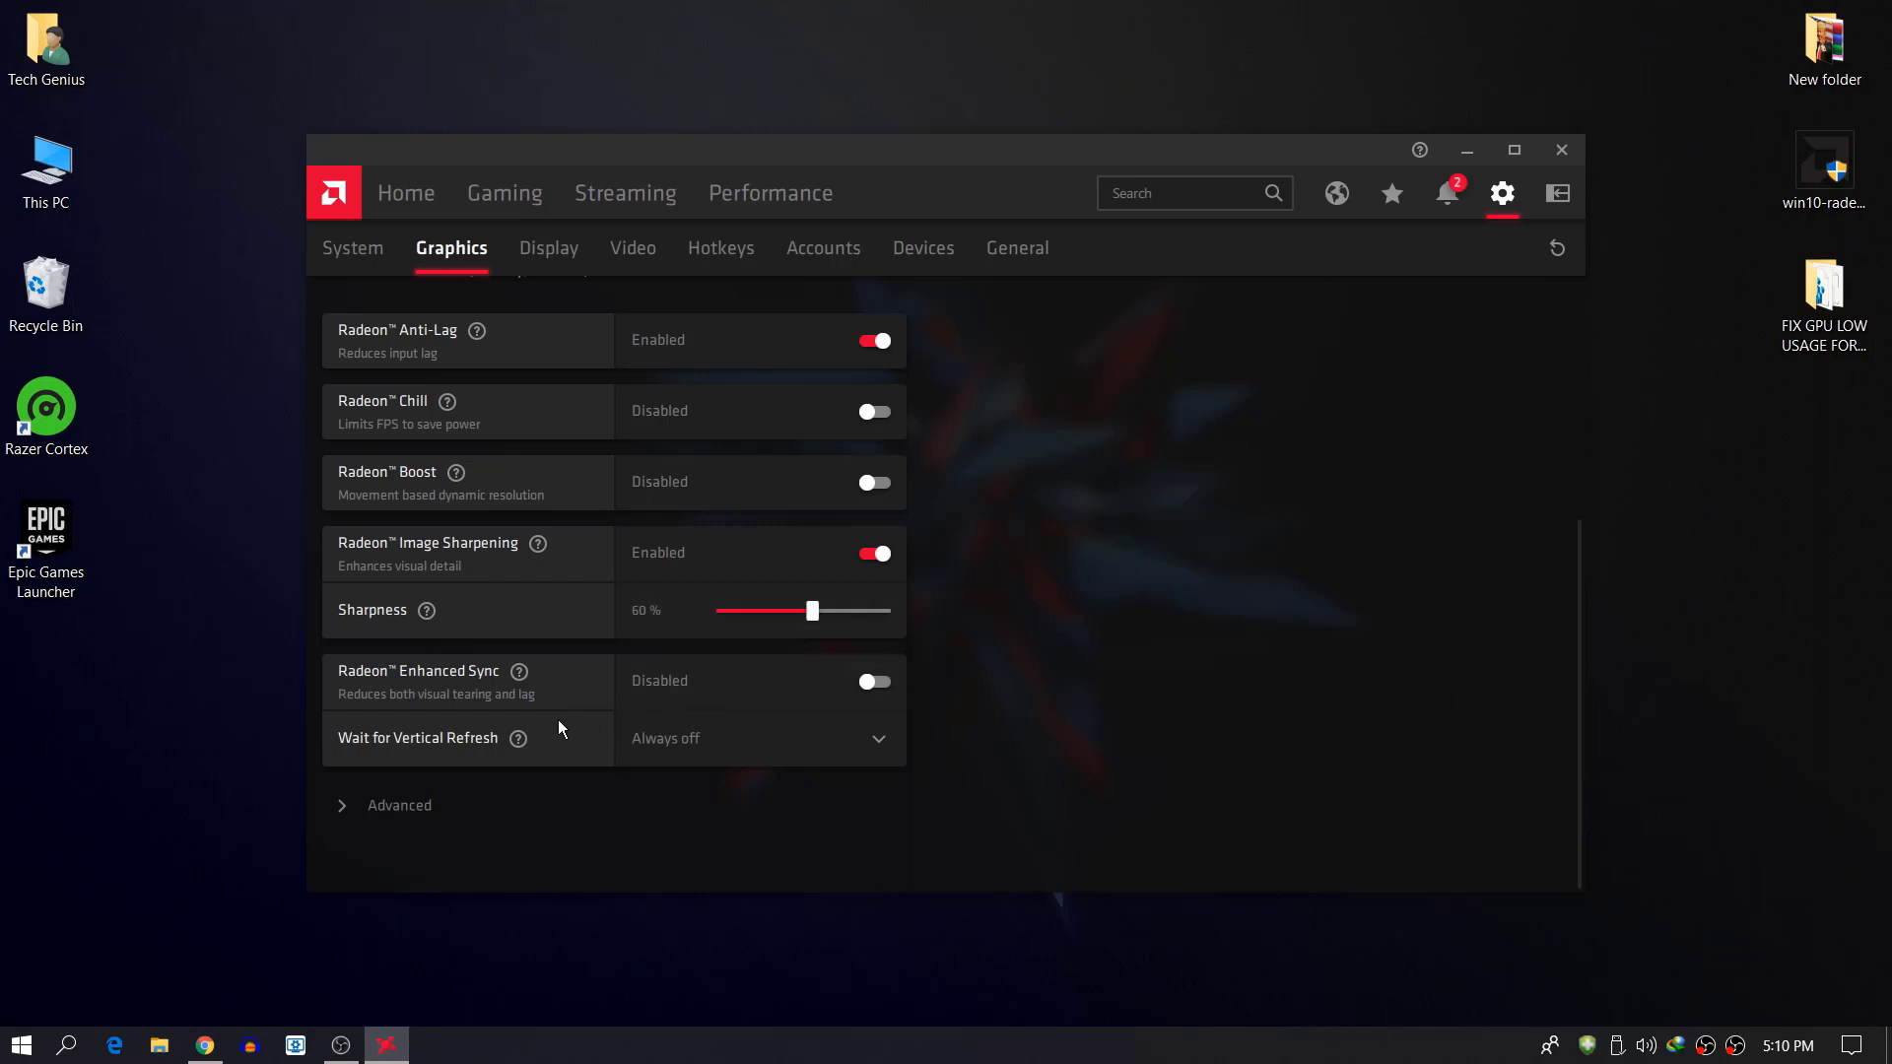
pyautogui.click(802, 739)
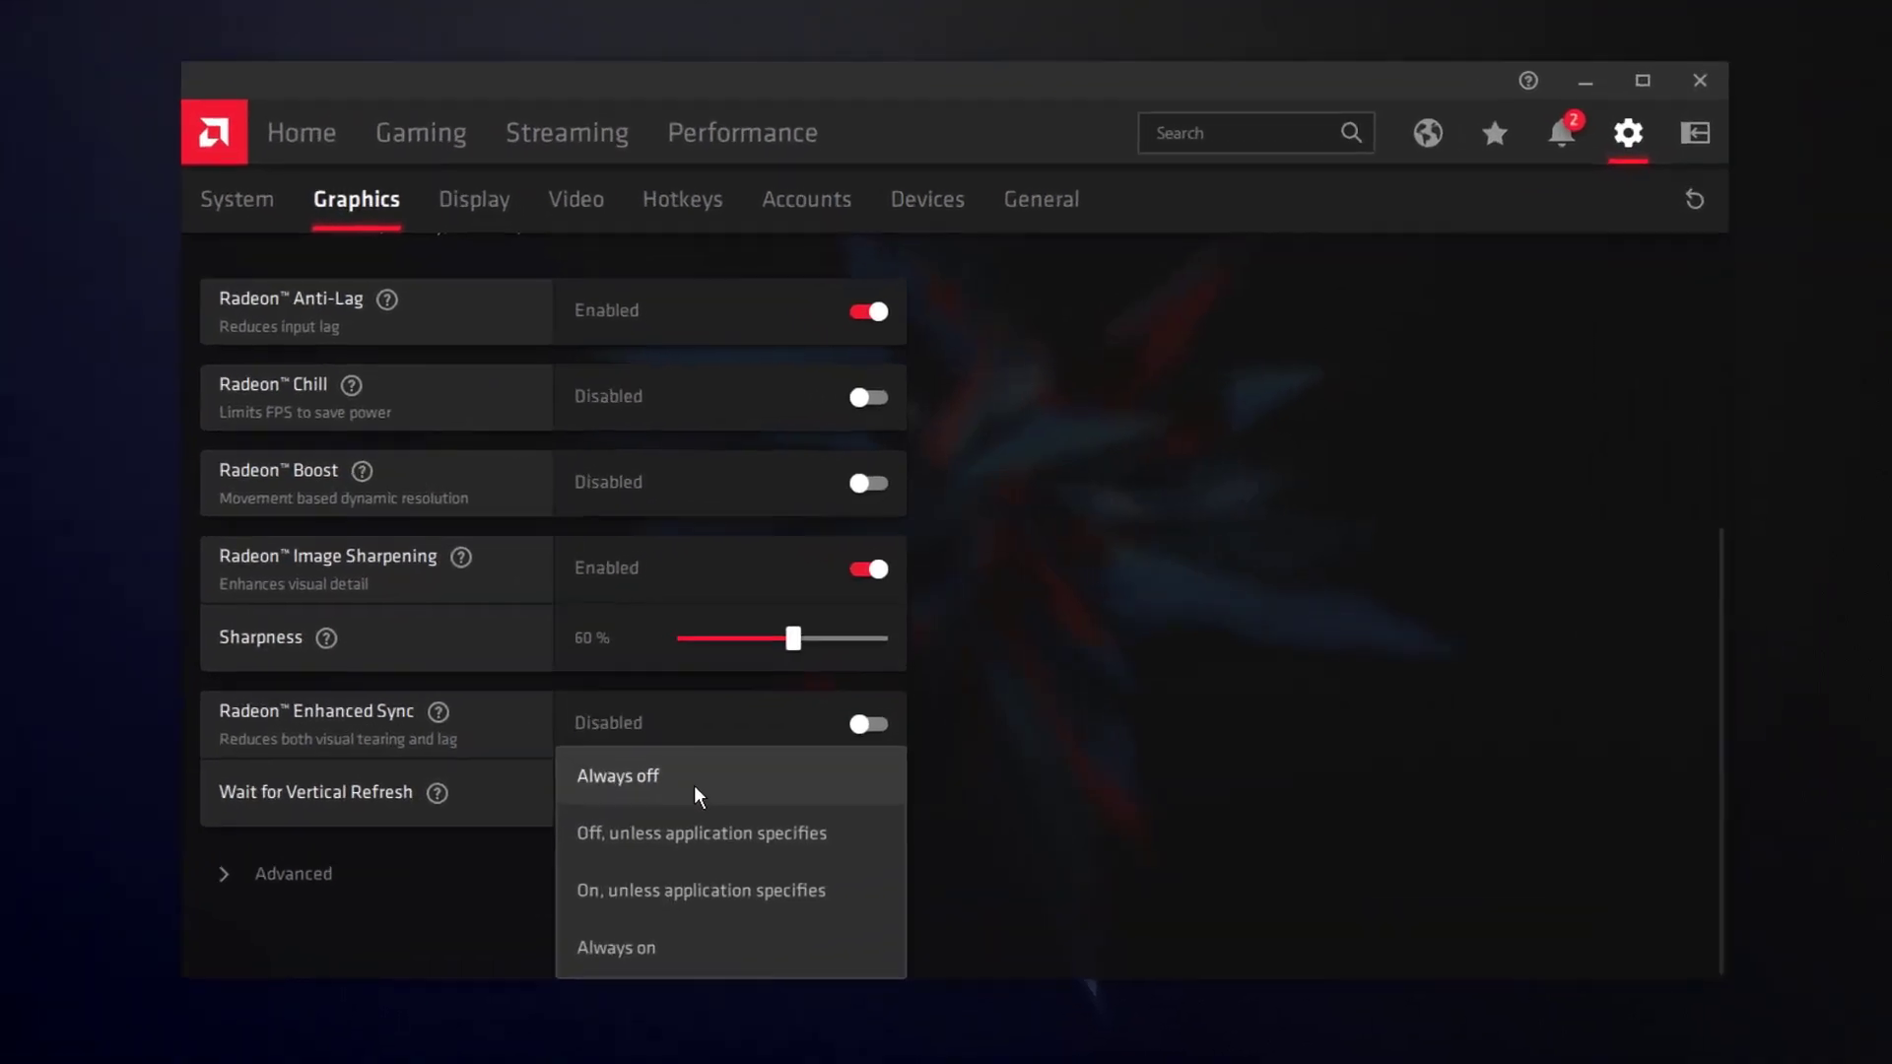
pyautogui.click(728, 740)
# Step: Expand the advanced graphics settings and set Anti-Aliasing to Override application settings
pyautogui.click(276, 892)
pyautogui.scroll(-5, 490, 785)
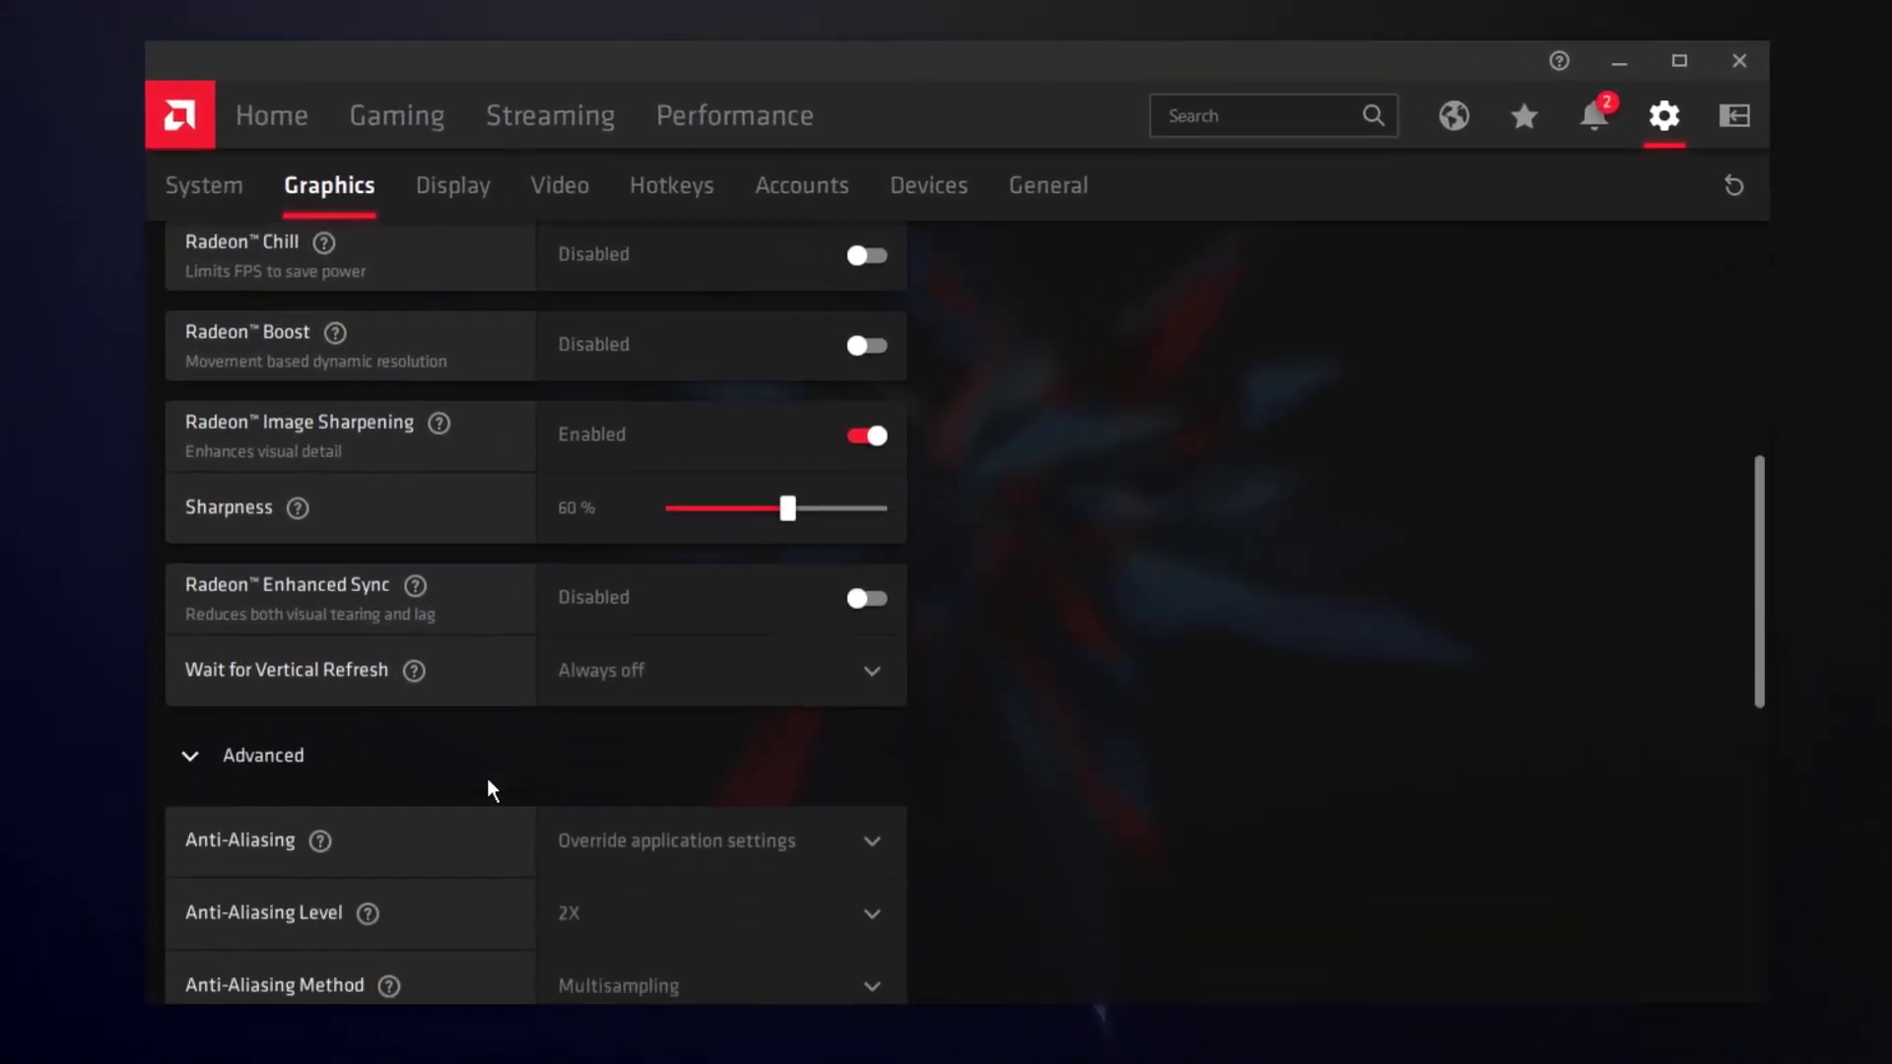
pyautogui.scroll(-2, 558, 625)
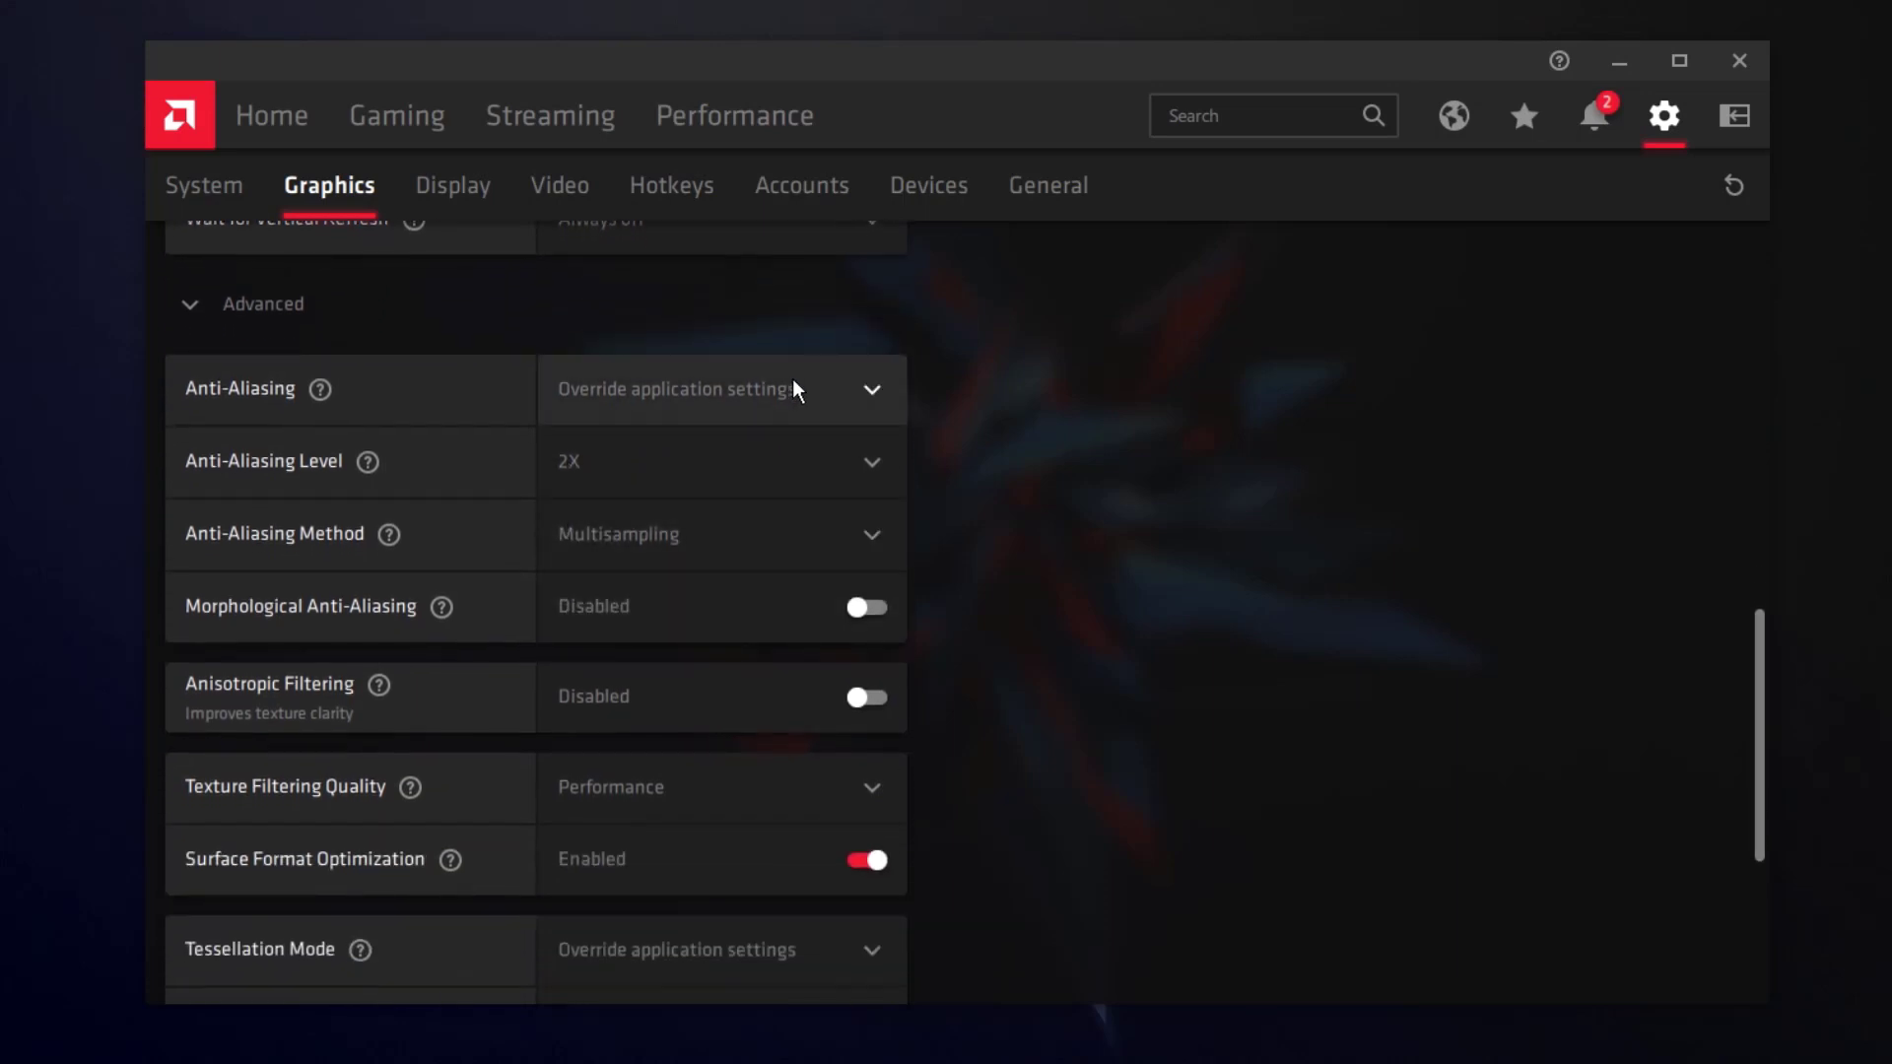
pyautogui.click(680, 406)
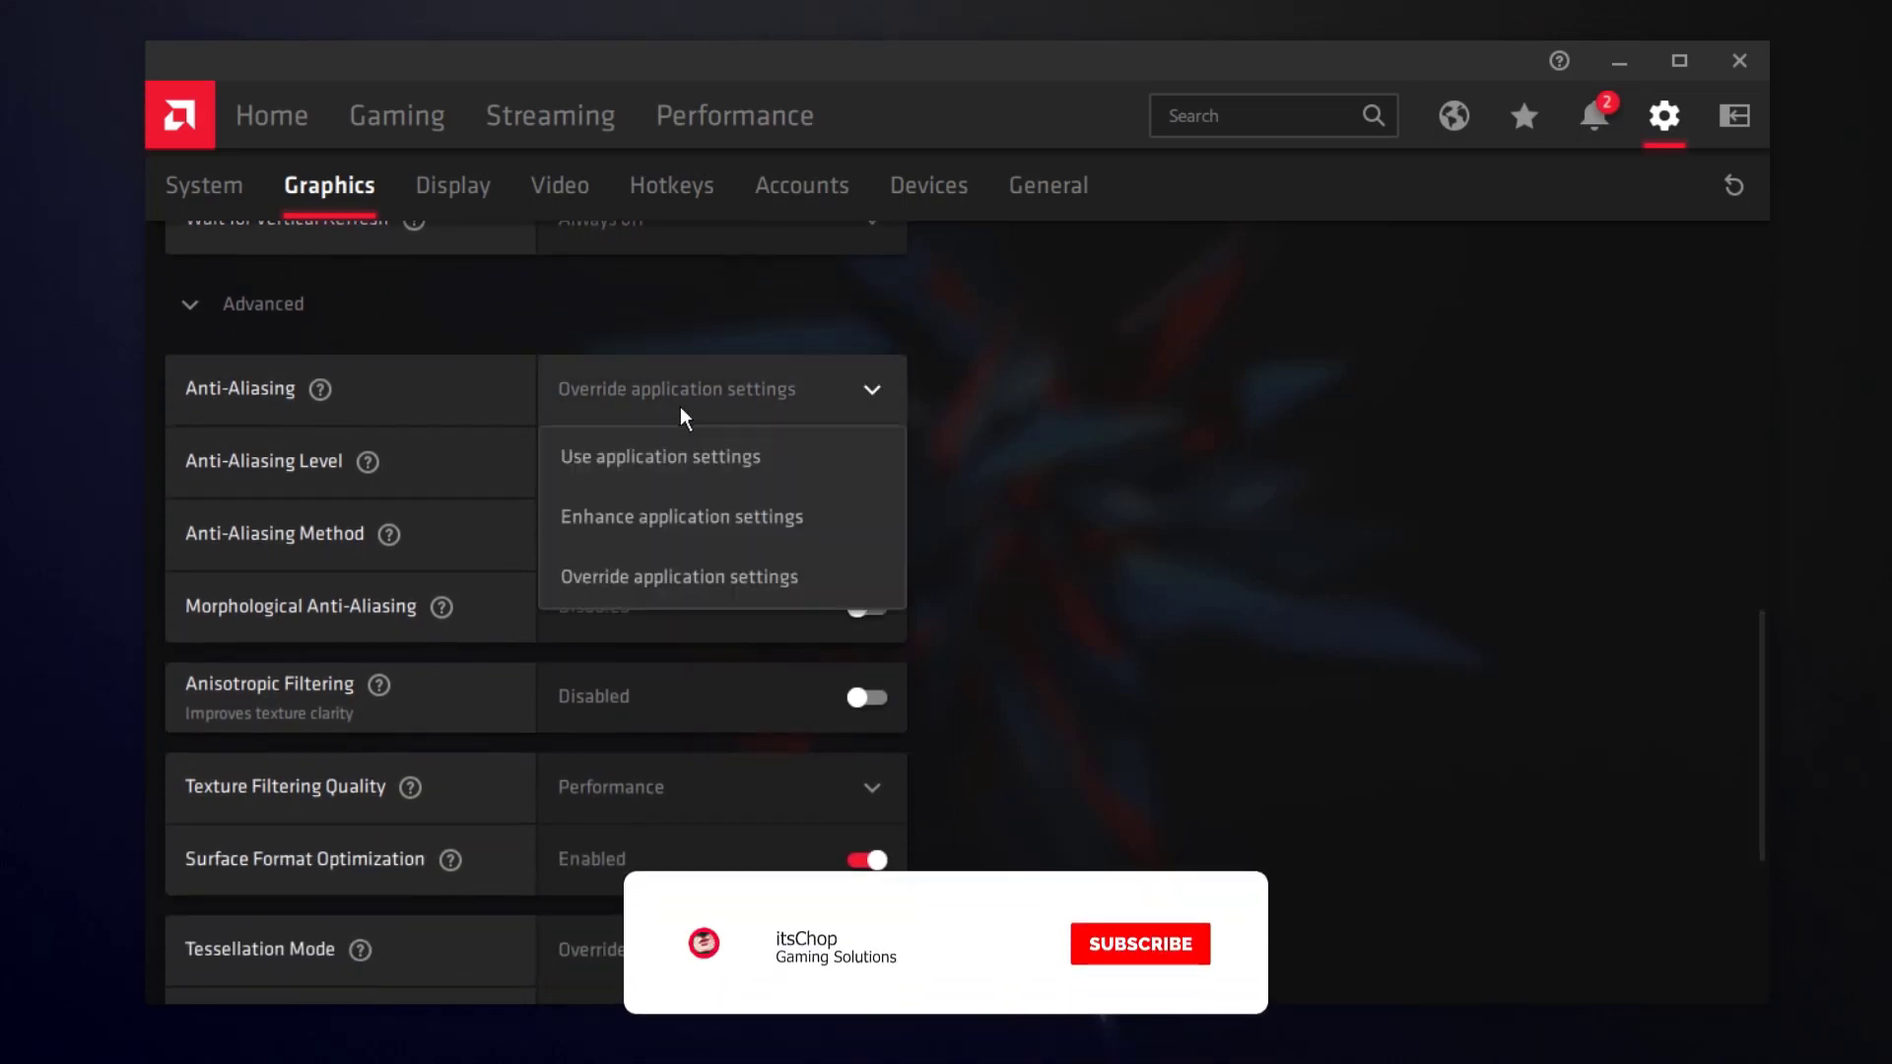
pyautogui.click(634, 574)
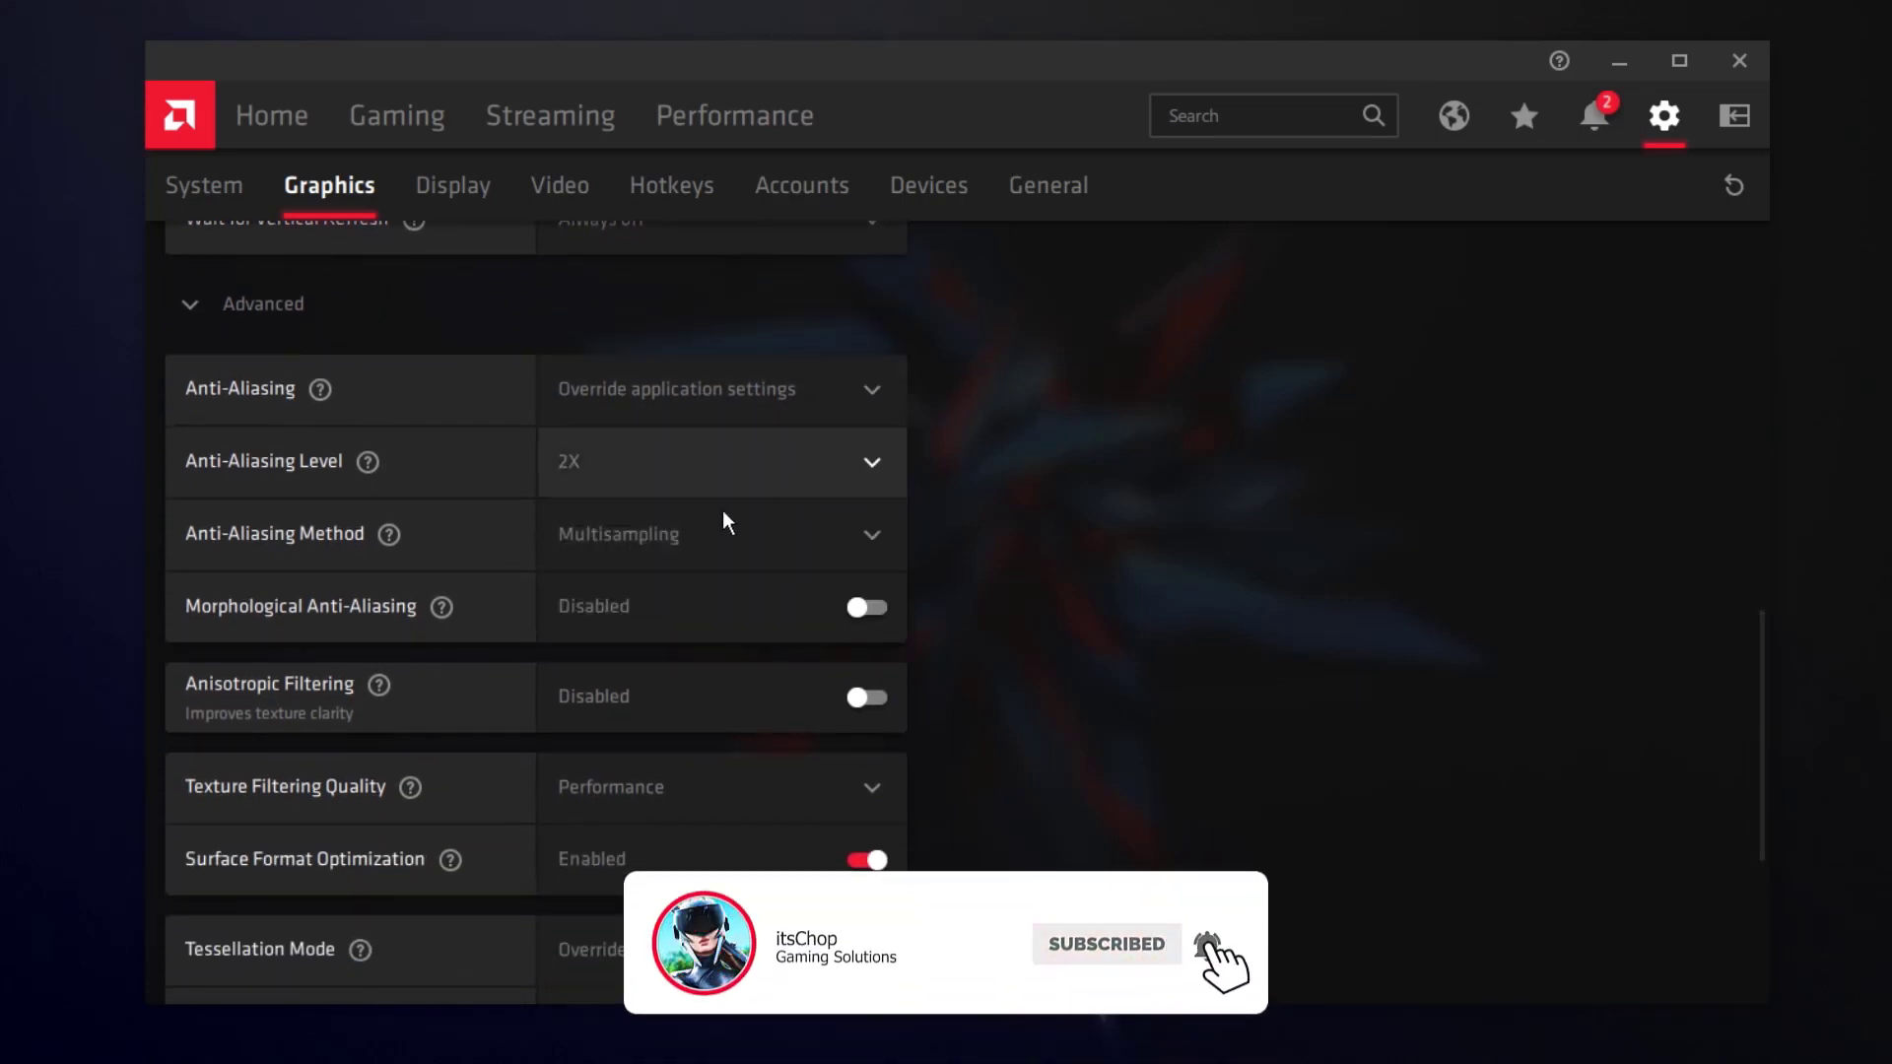
# Step: Set Texture Filtering Quality to Performance in the advanced graphics settings
pyautogui.scroll(-1, 667, 557)
pyautogui.scroll(-4, 655, 513)
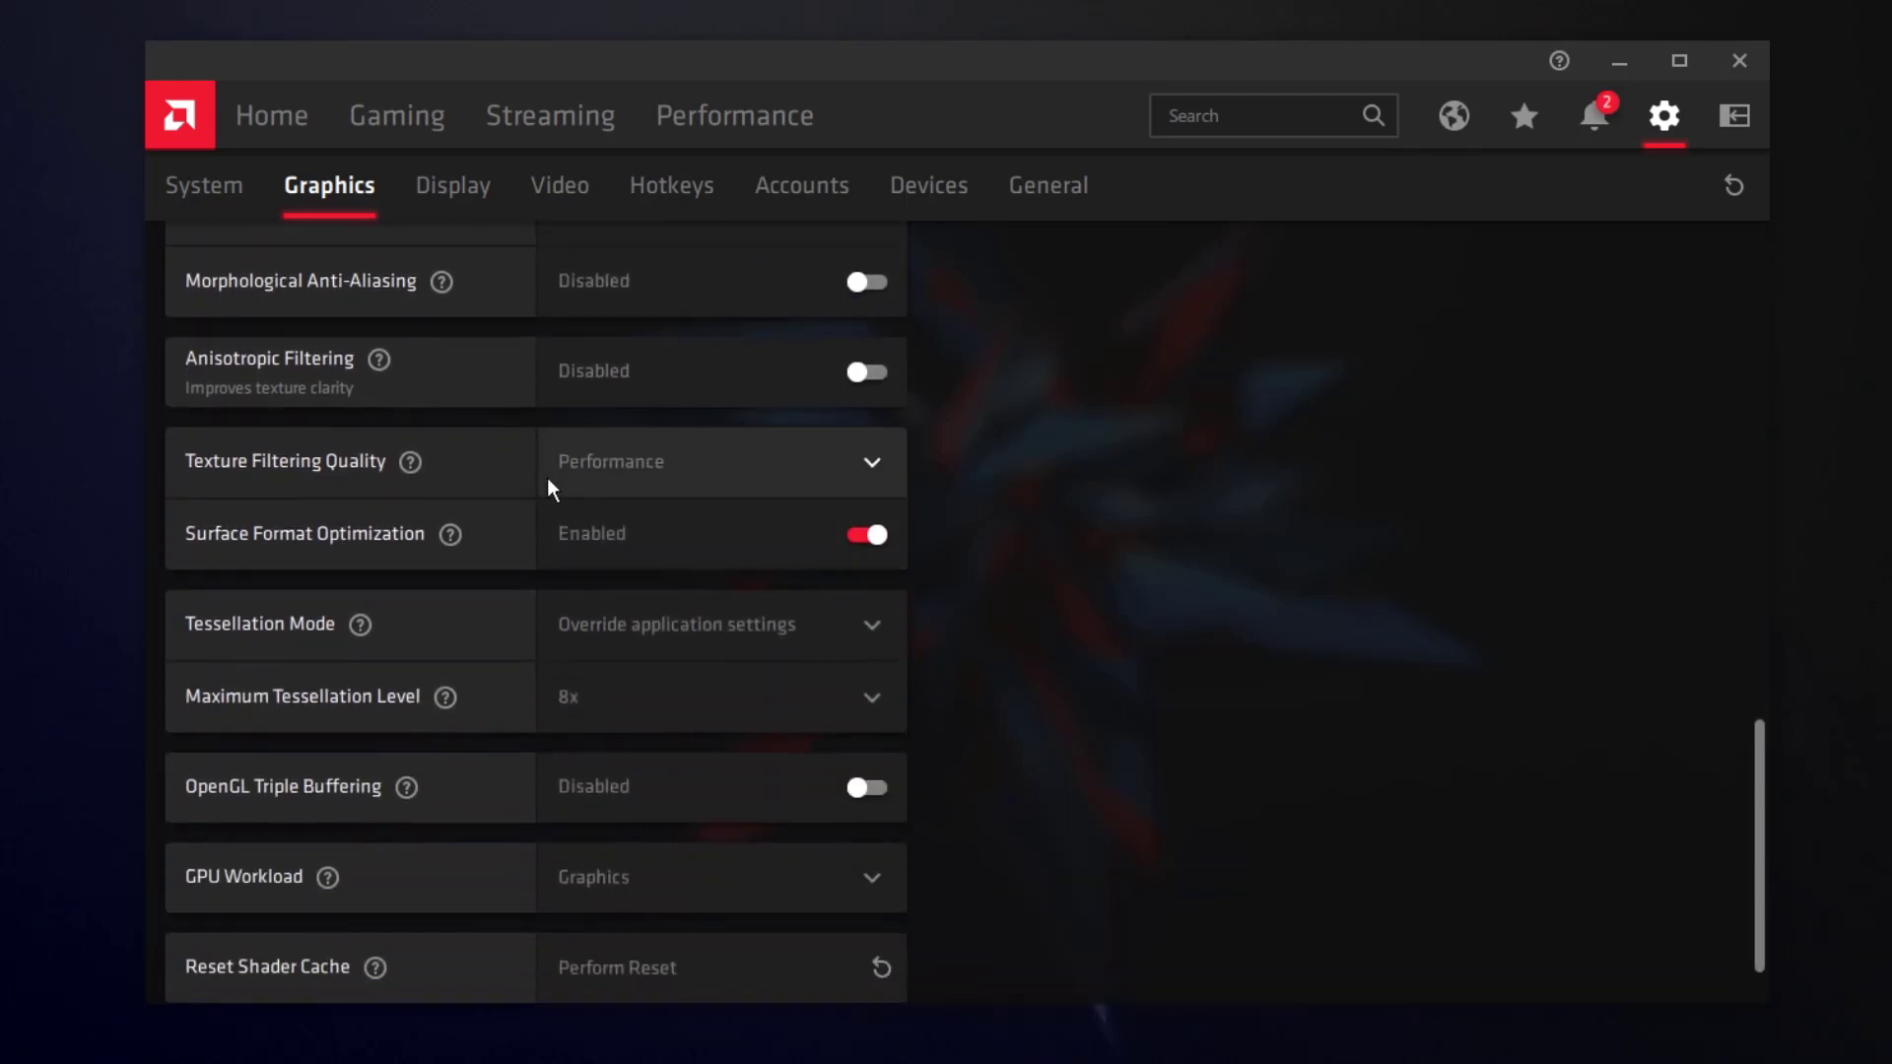
pyautogui.click(730, 468)
pyautogui.click(610, 647)
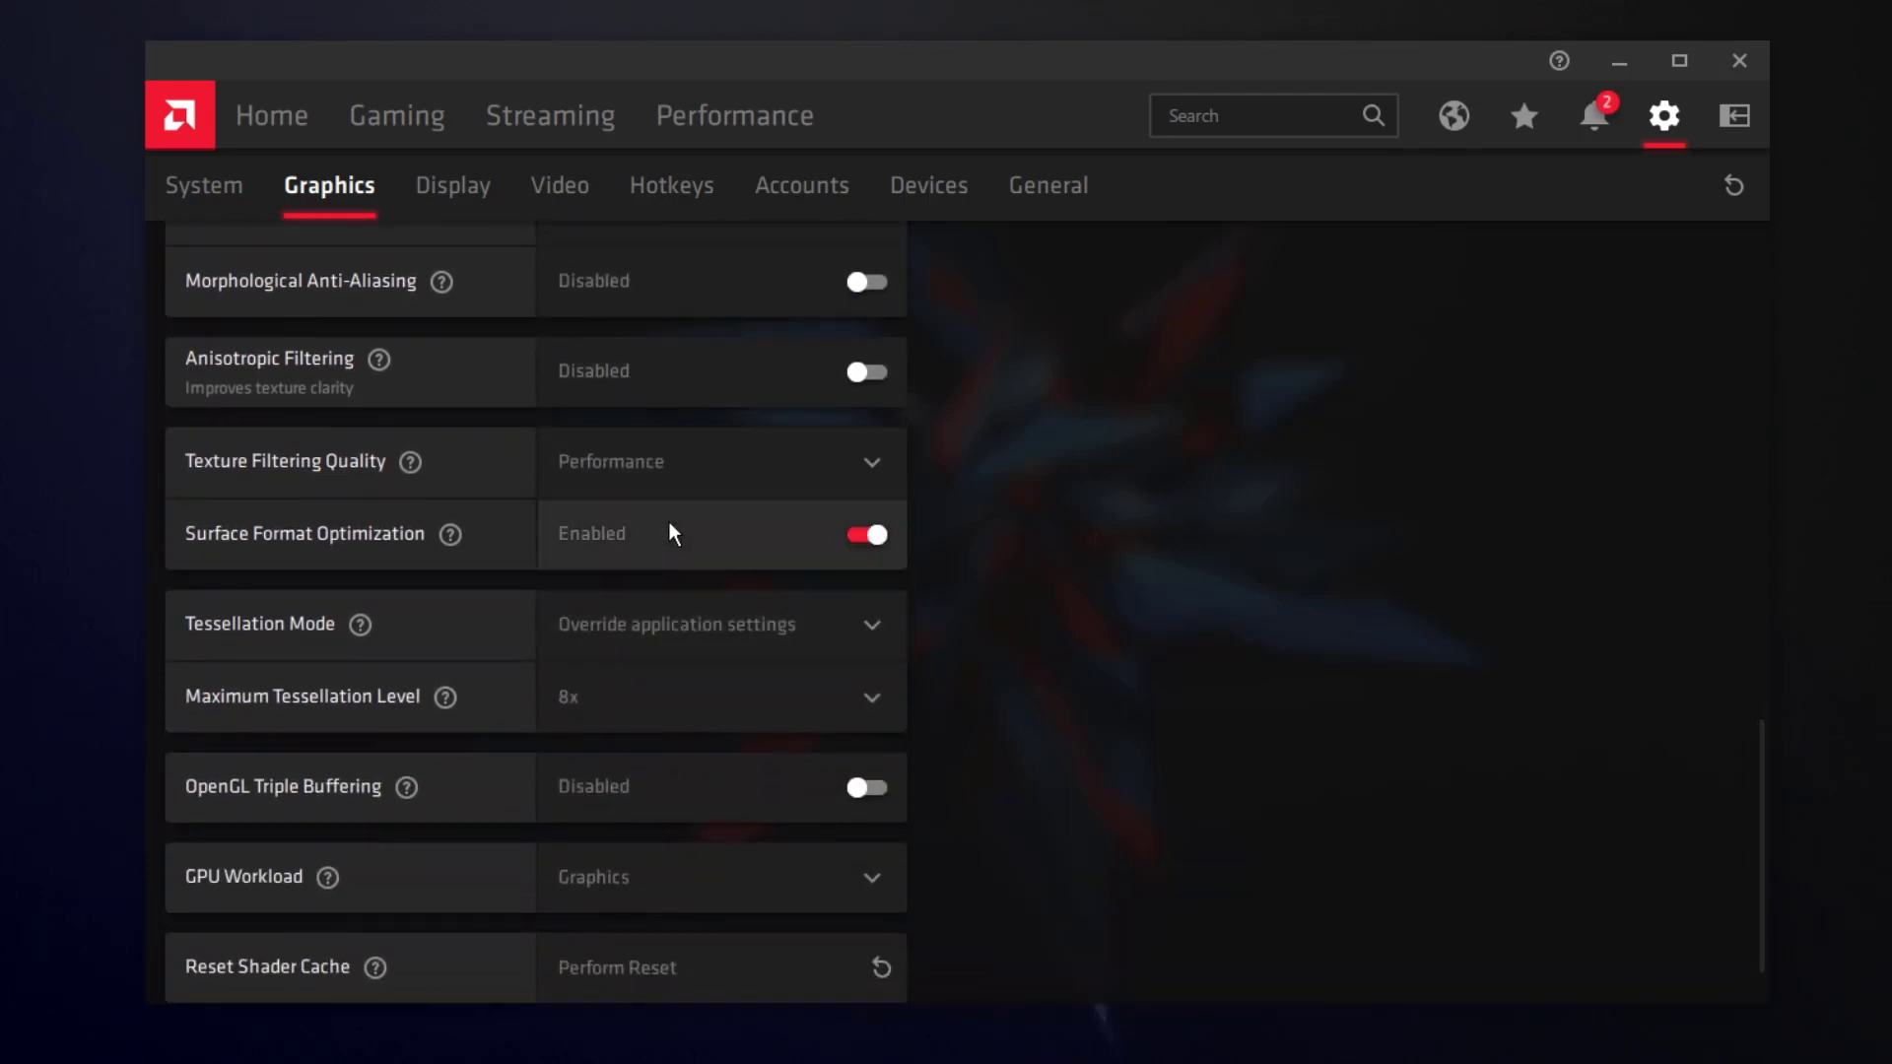
# Step: Set Tessellation Mode to AMD optimized in the advanced graphics settings
pyautogui.scroll(-1, 674, 547)
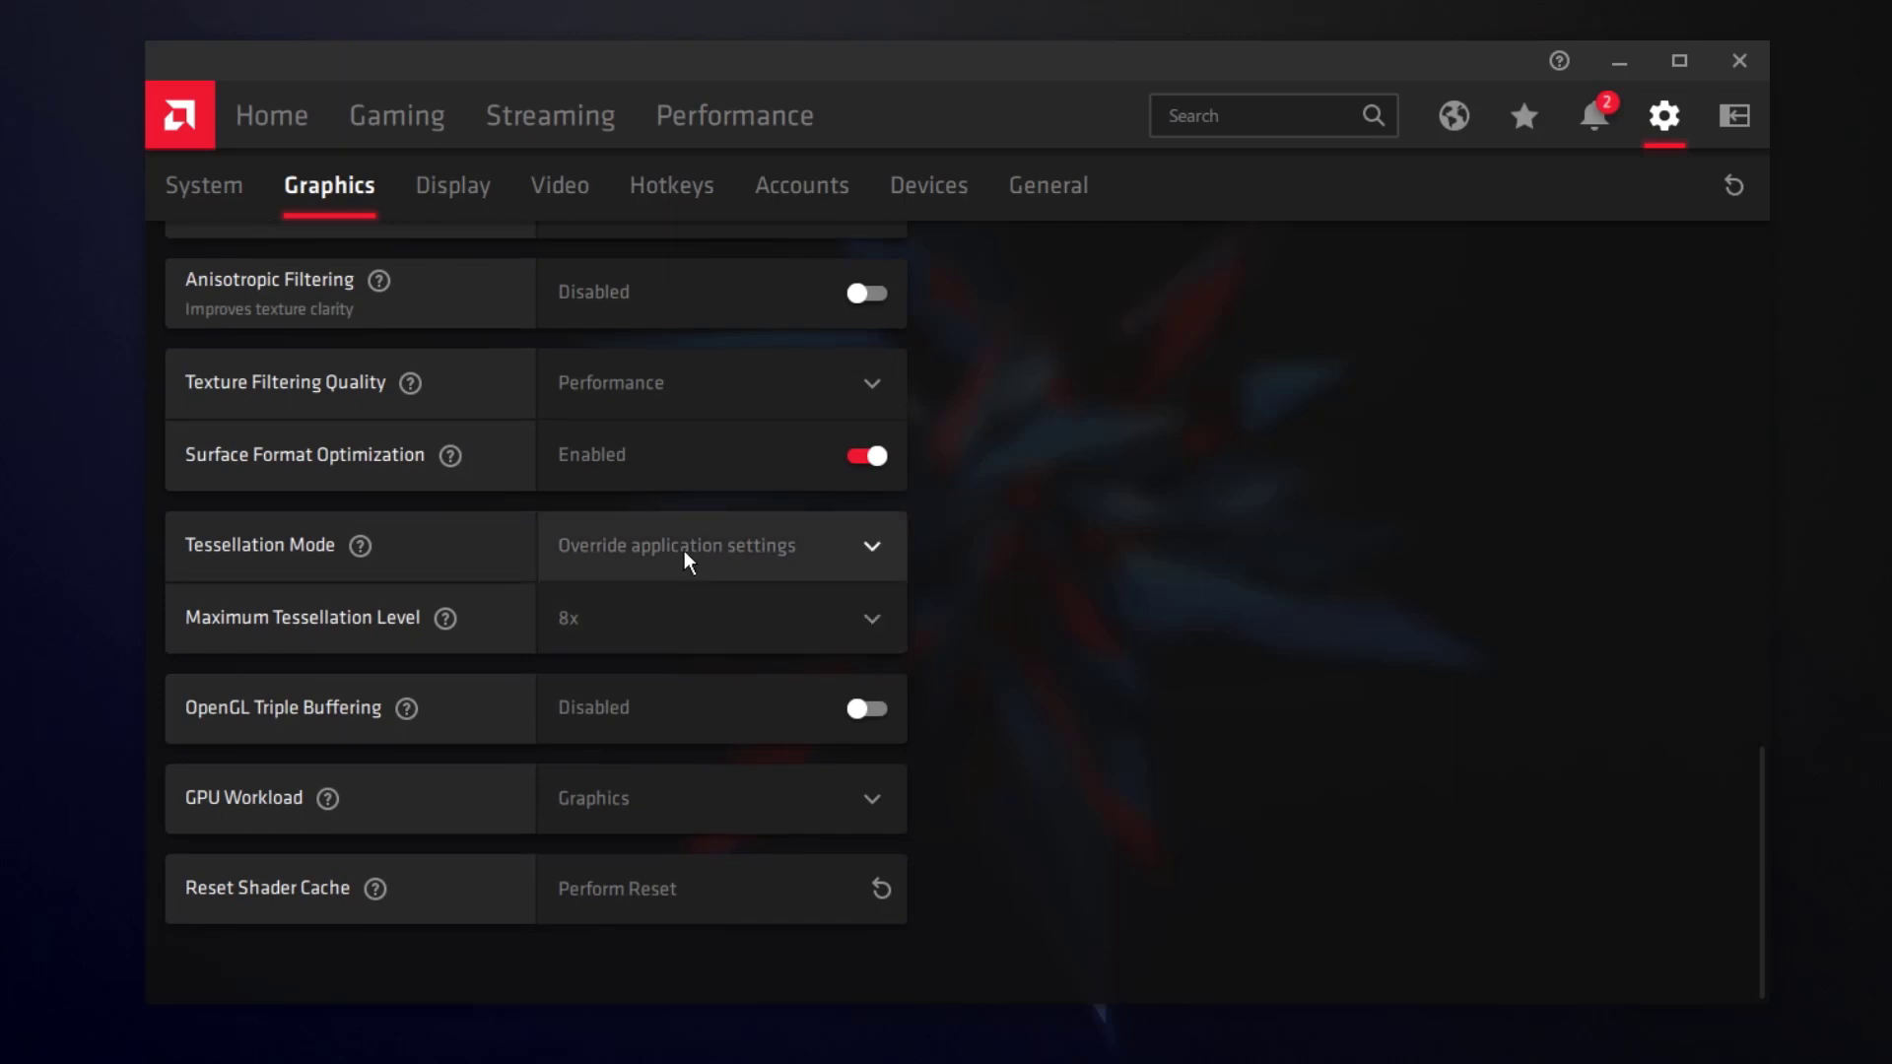
pyautogui.click(684, 550)
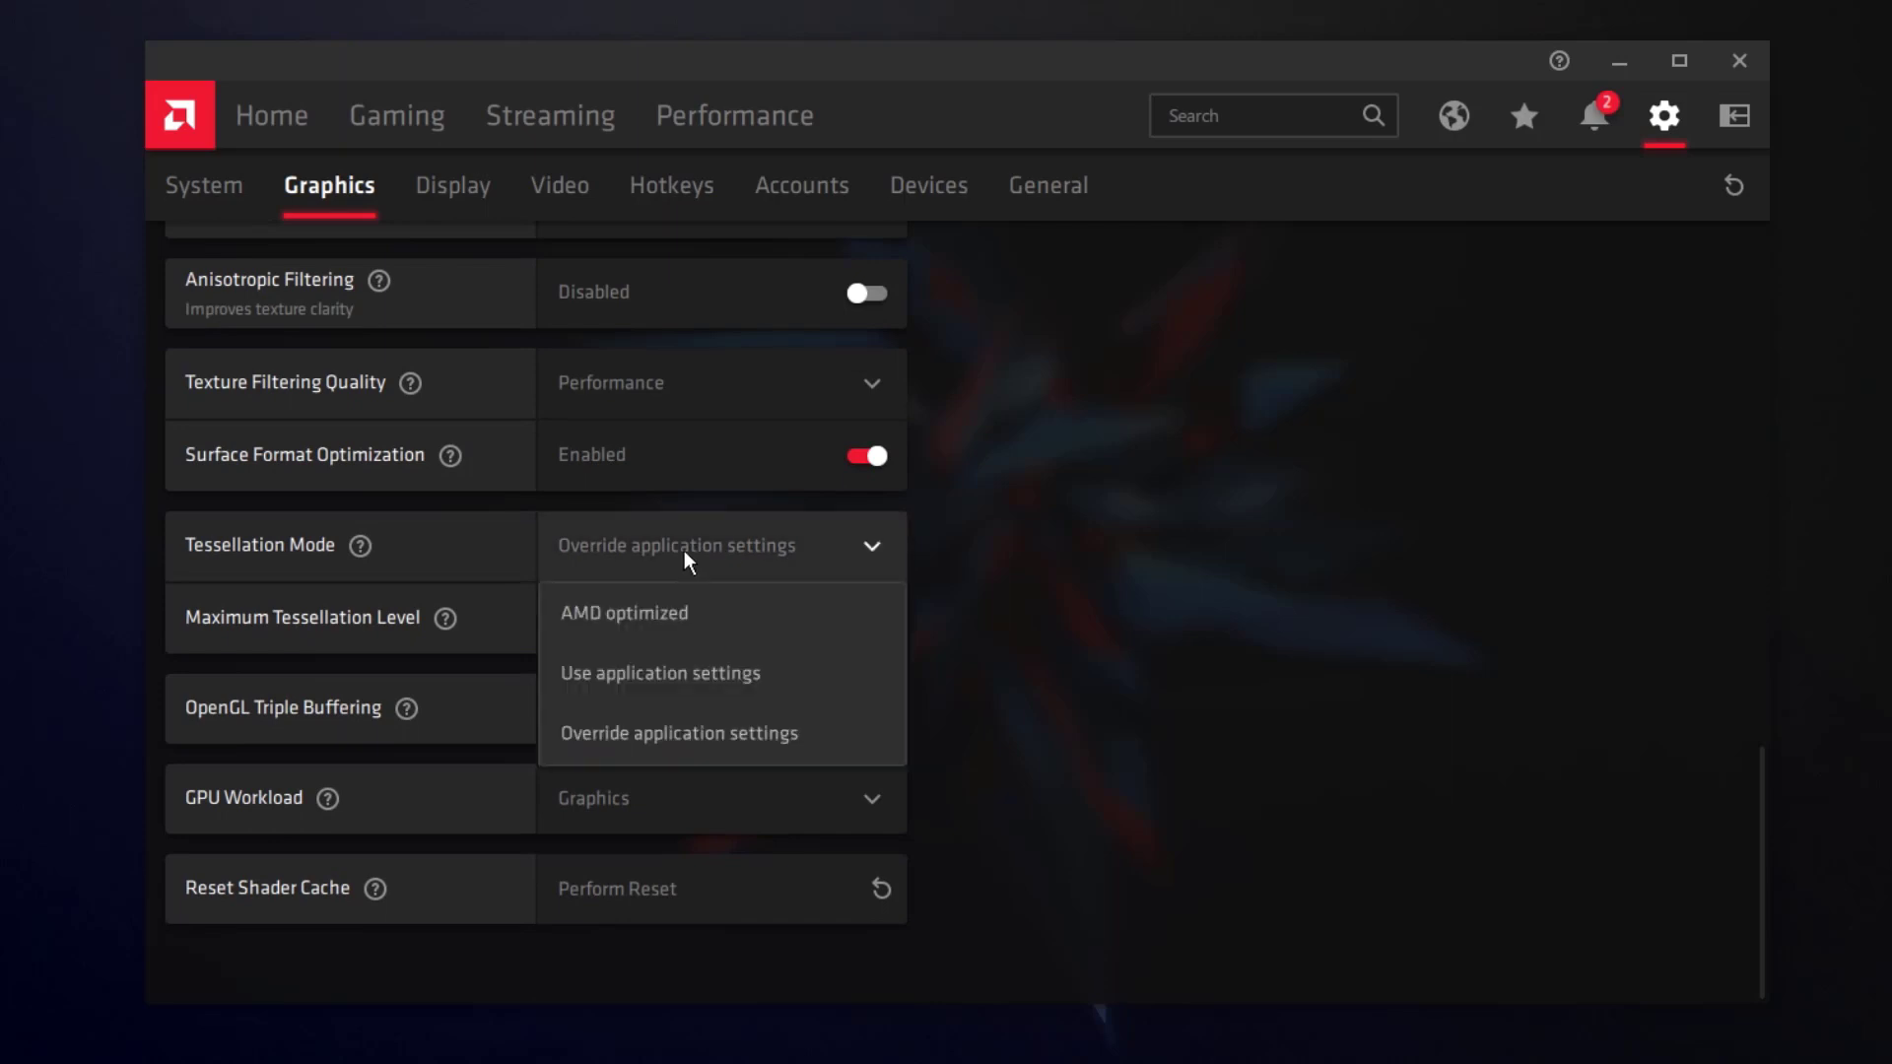
pyautogui.click(635, 617)
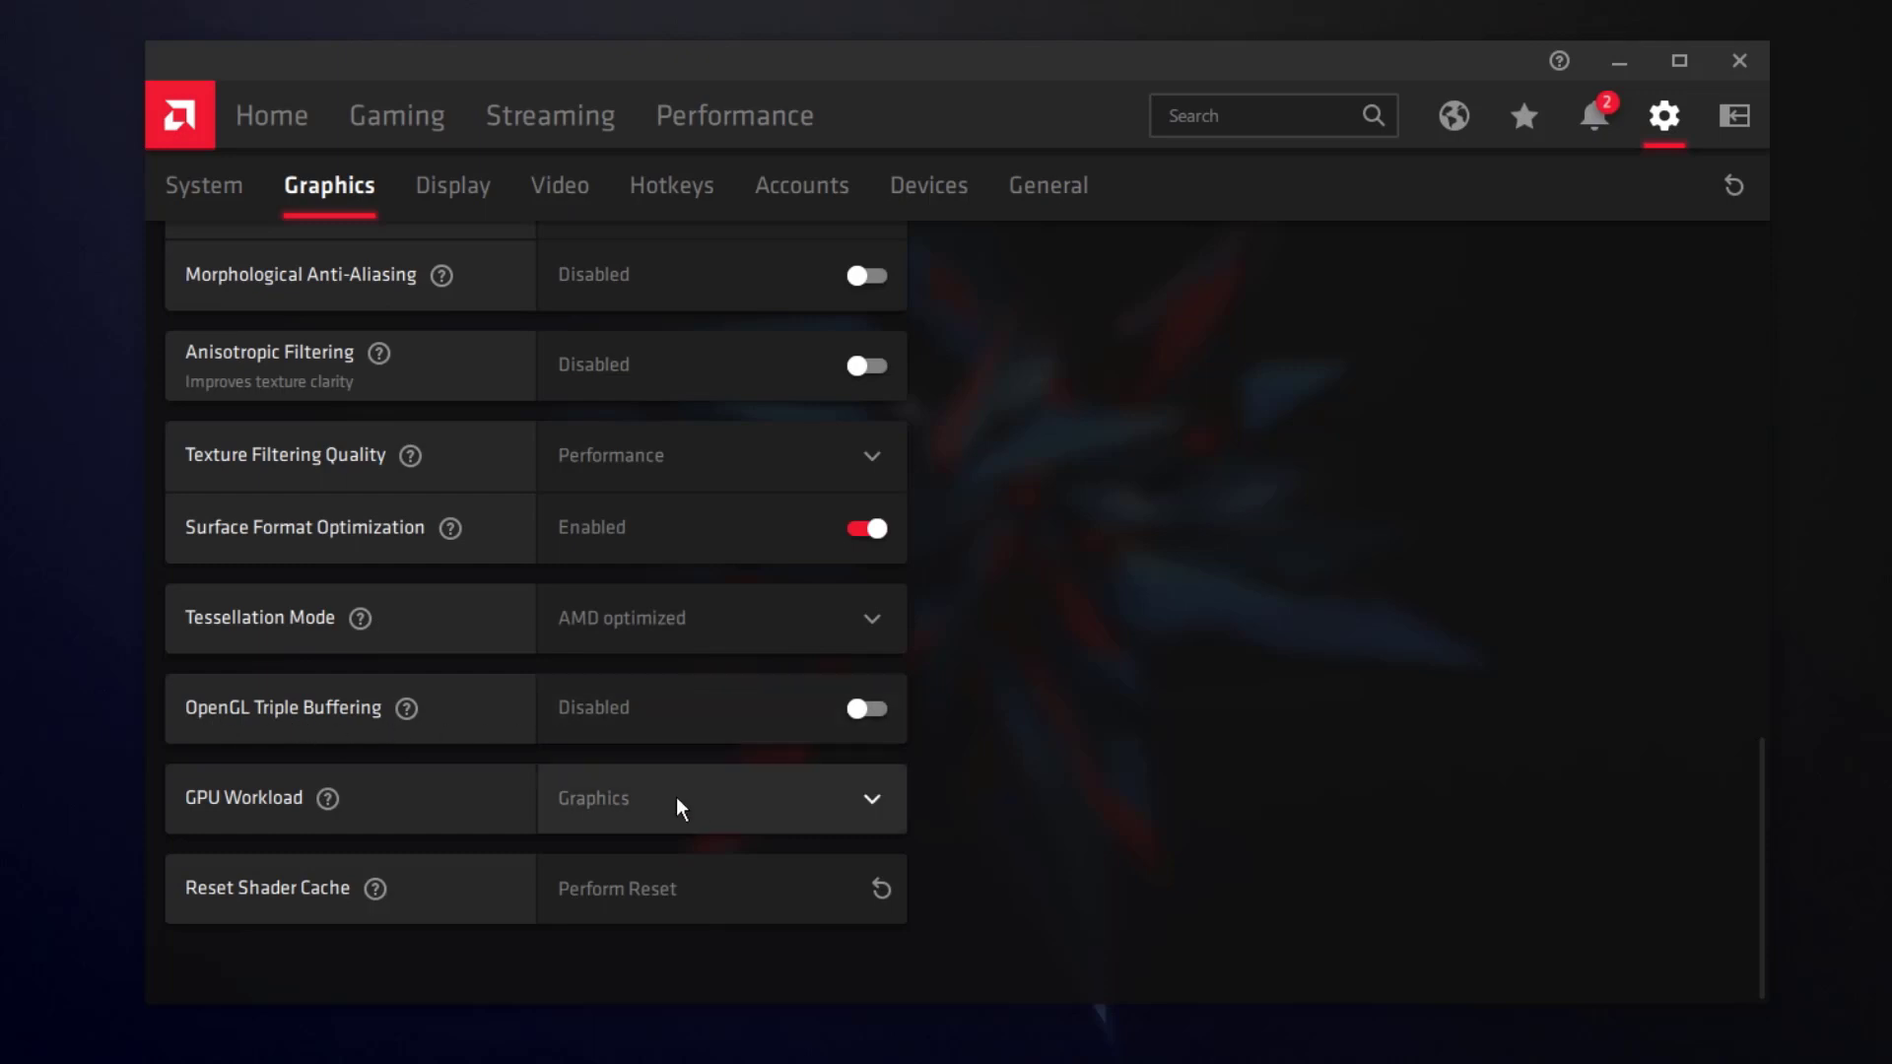
# Step: Try to choose a GPU Workload mode and dismiss the restart request
pyautogui.click(719, 817)
pyautogui.click(663, 866)
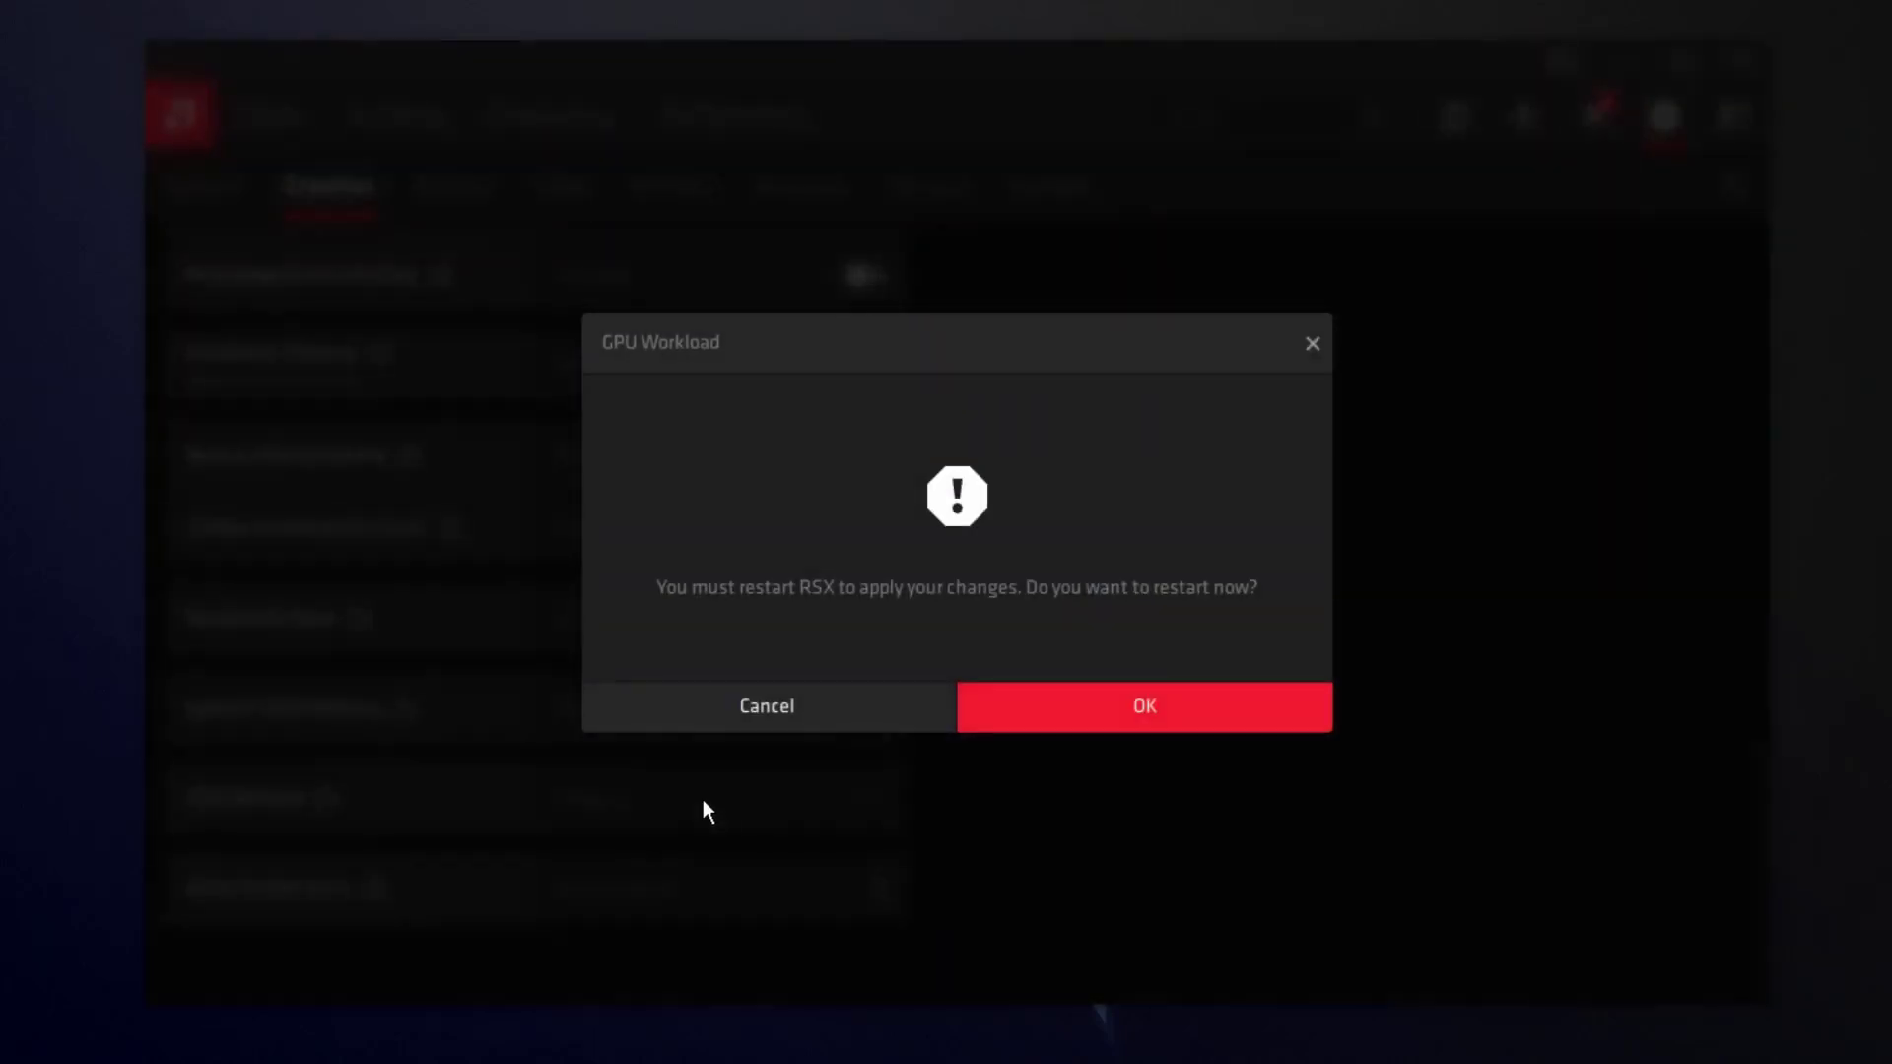
pyautogui.click(1312, 343)
pyautogui.scroll(3, 492, 301)
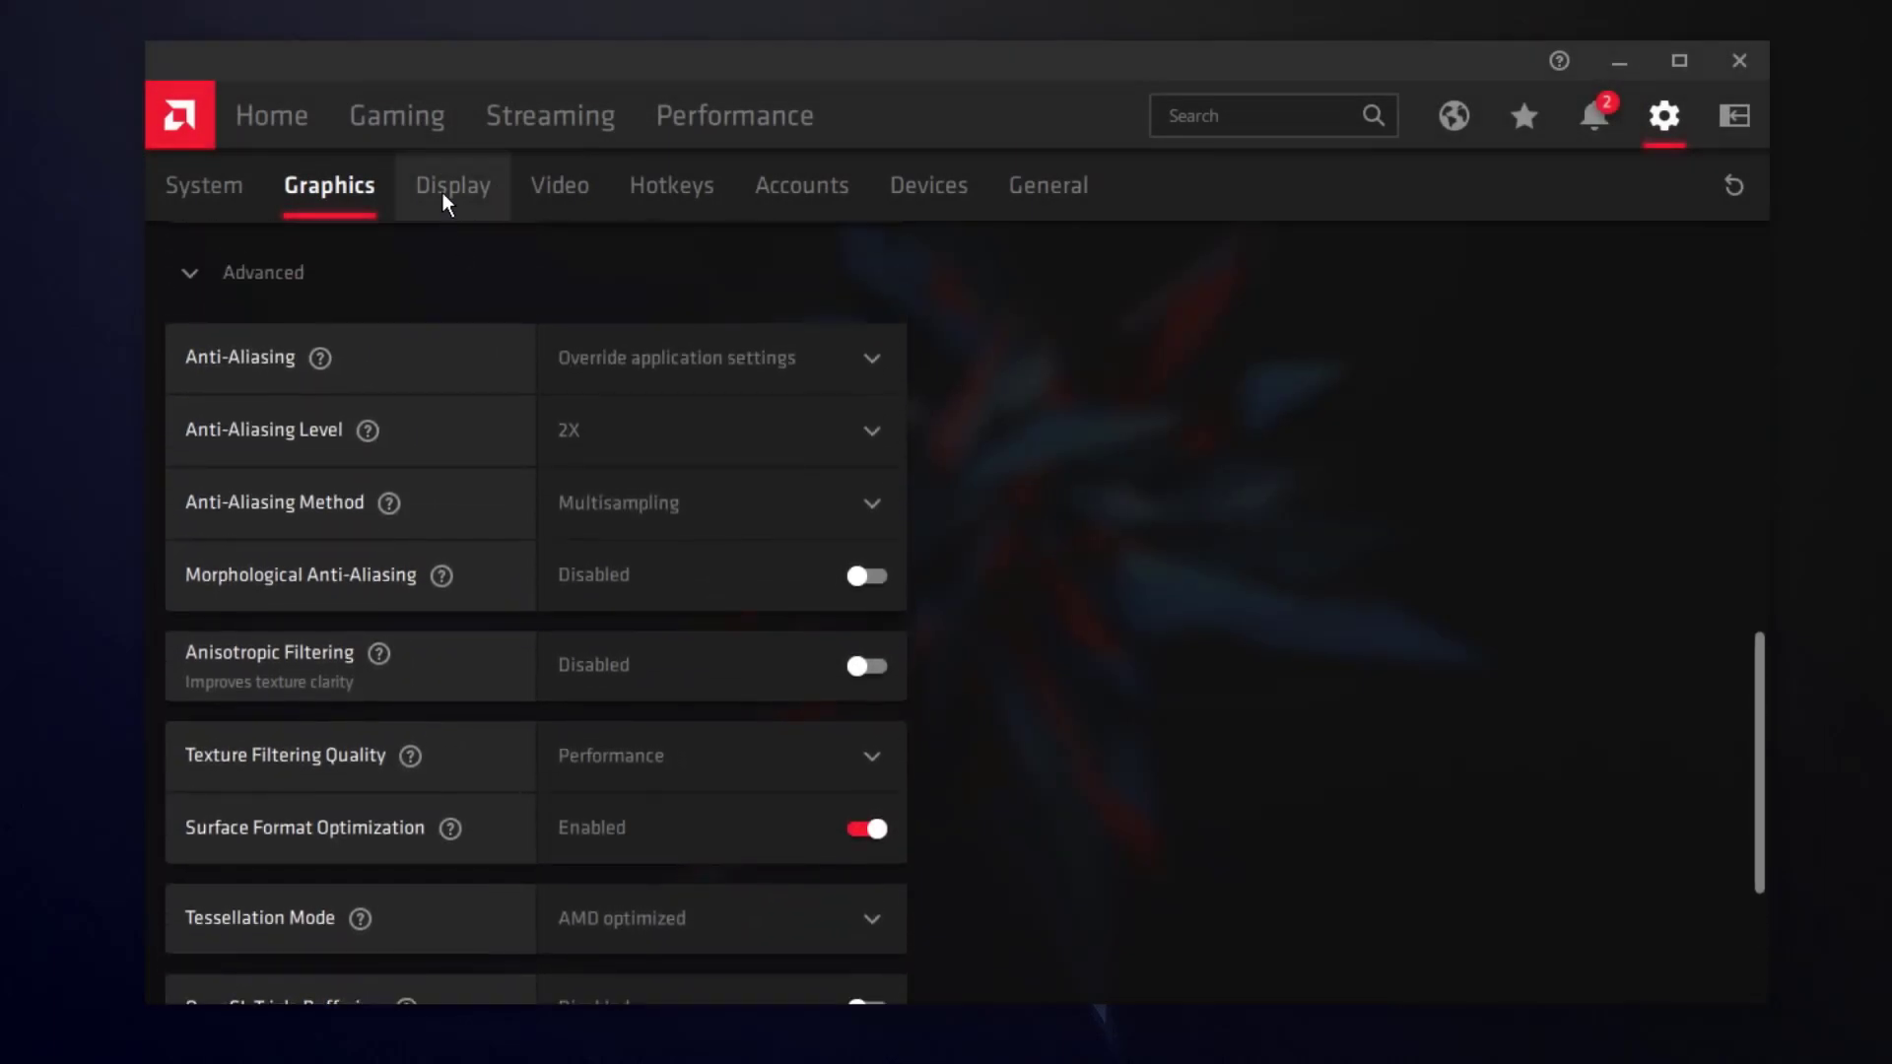
# Step: Set the monitor's Scaling Mode to Full panel in the global display settings
pyautogui.click(446, 189)
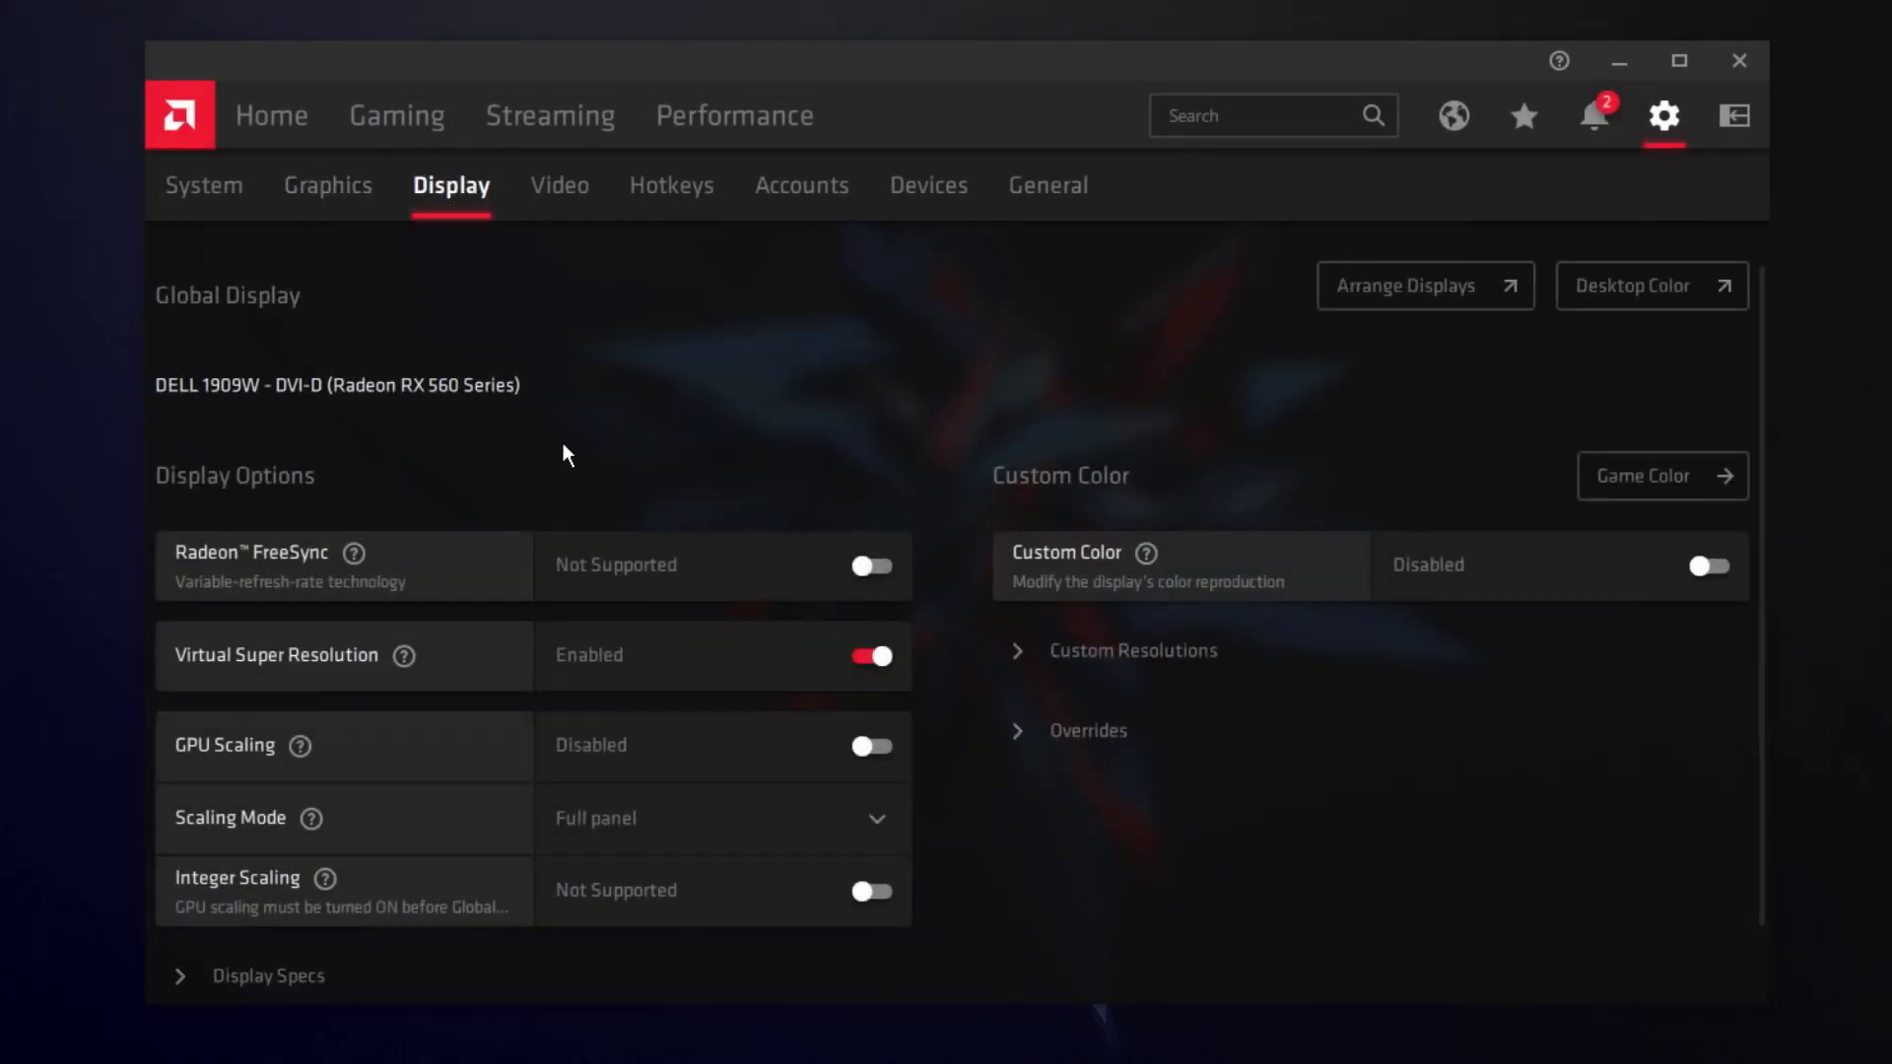
pyautogui.scroll(-1, 562, 449)
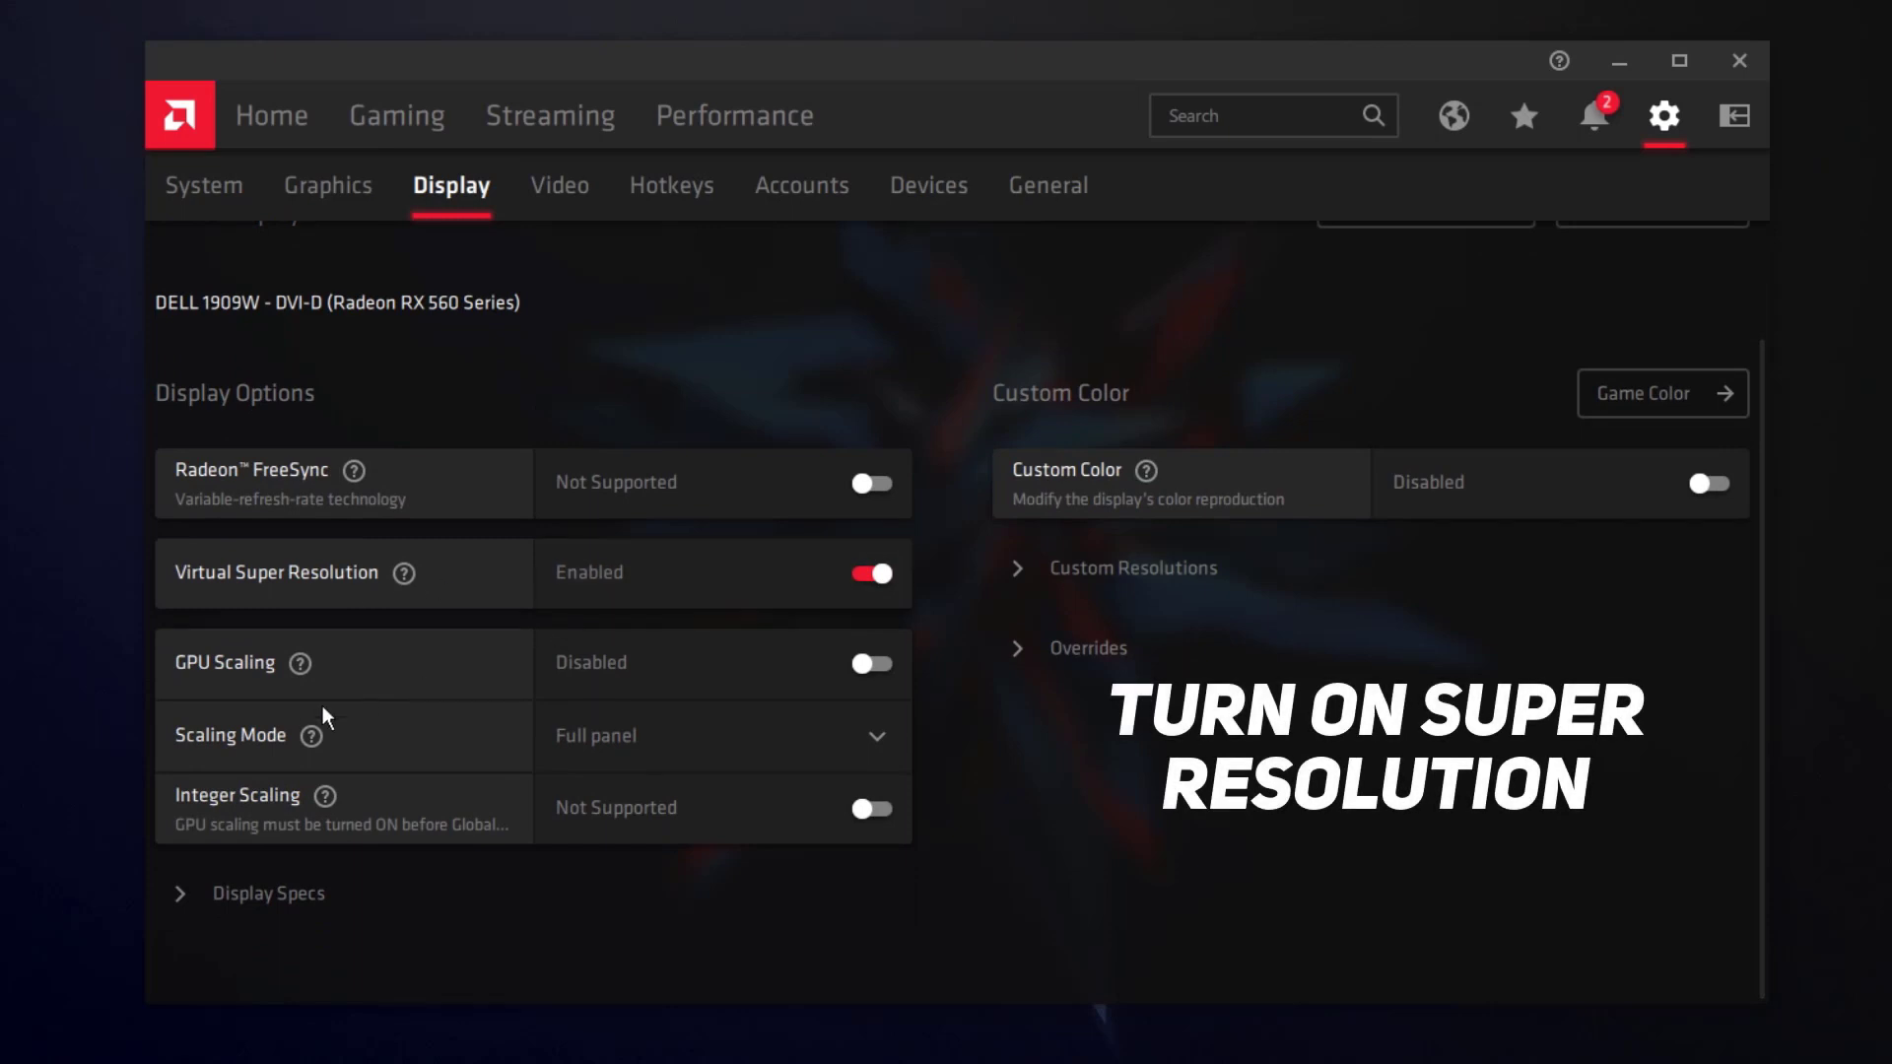
pyautogui.click(782, 735)
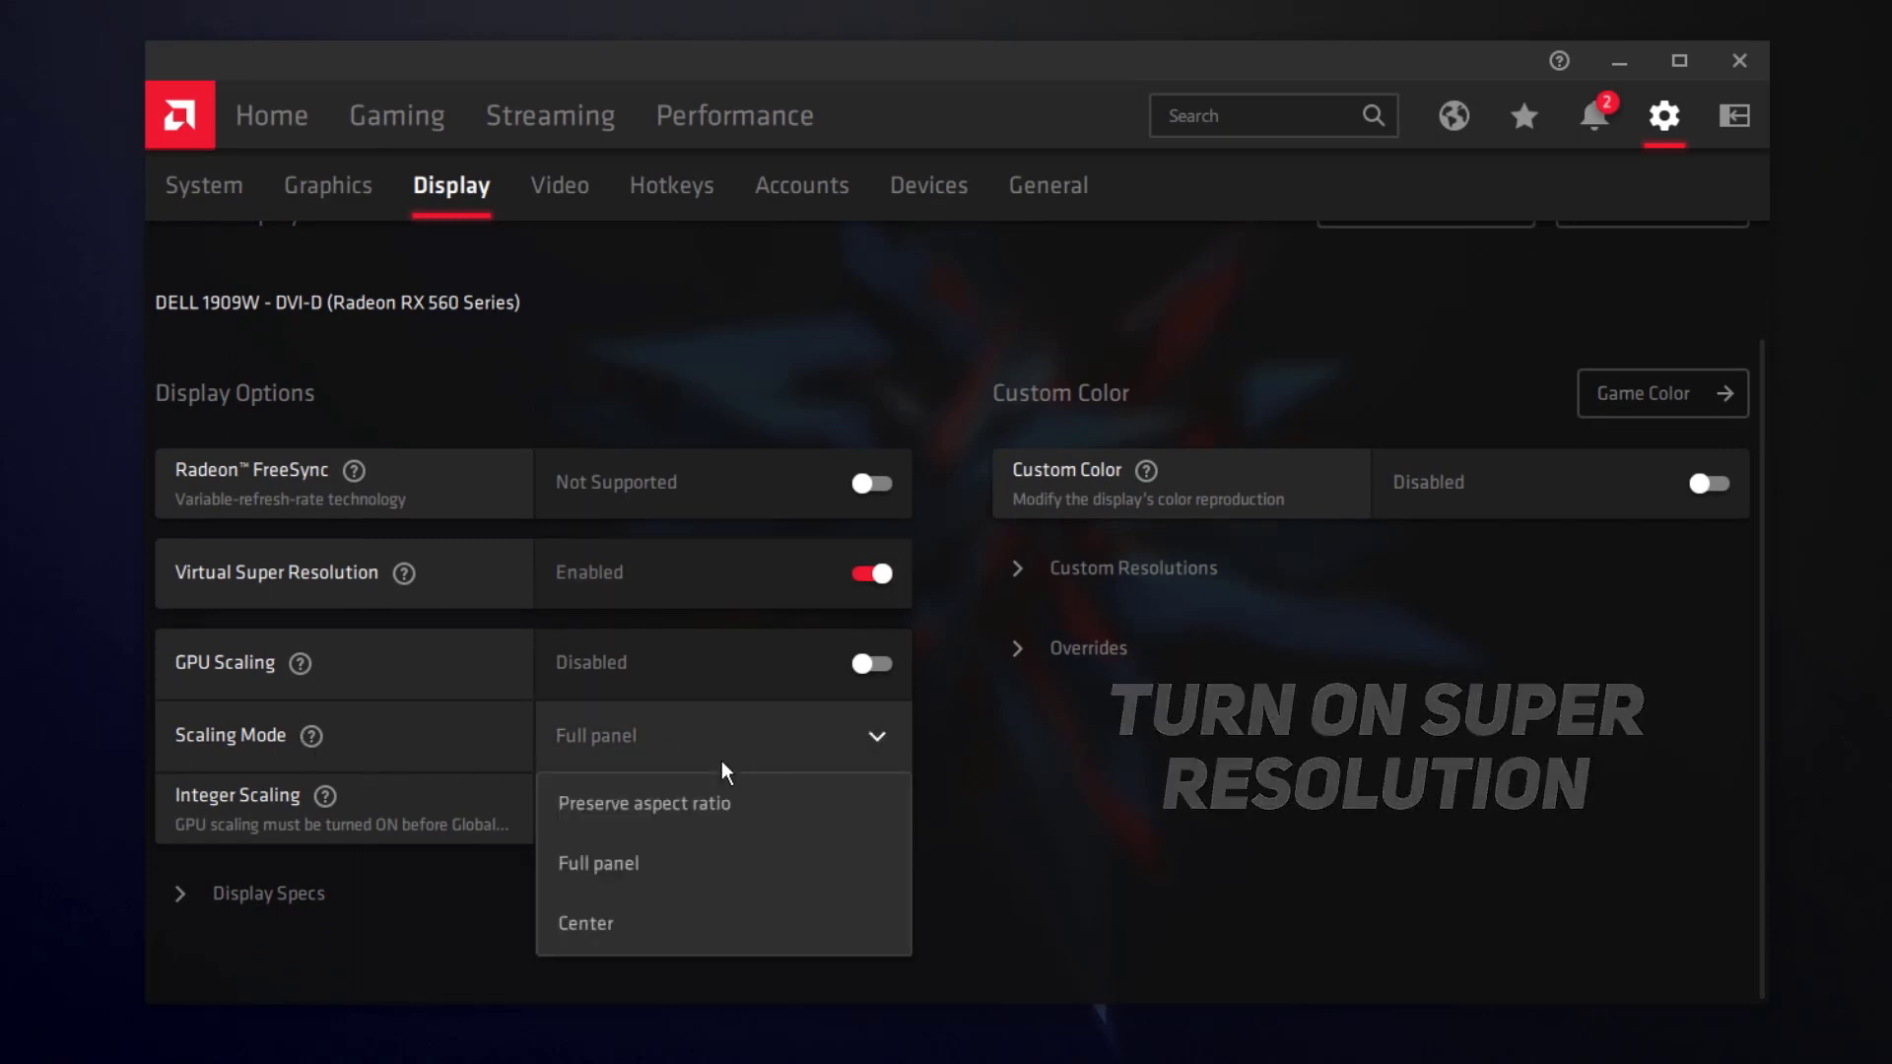
pyautogui.click(610, 859)
# Step: Expand the Display Specs section and look through the monitor's timing information
pyautogui.click(259, 892)
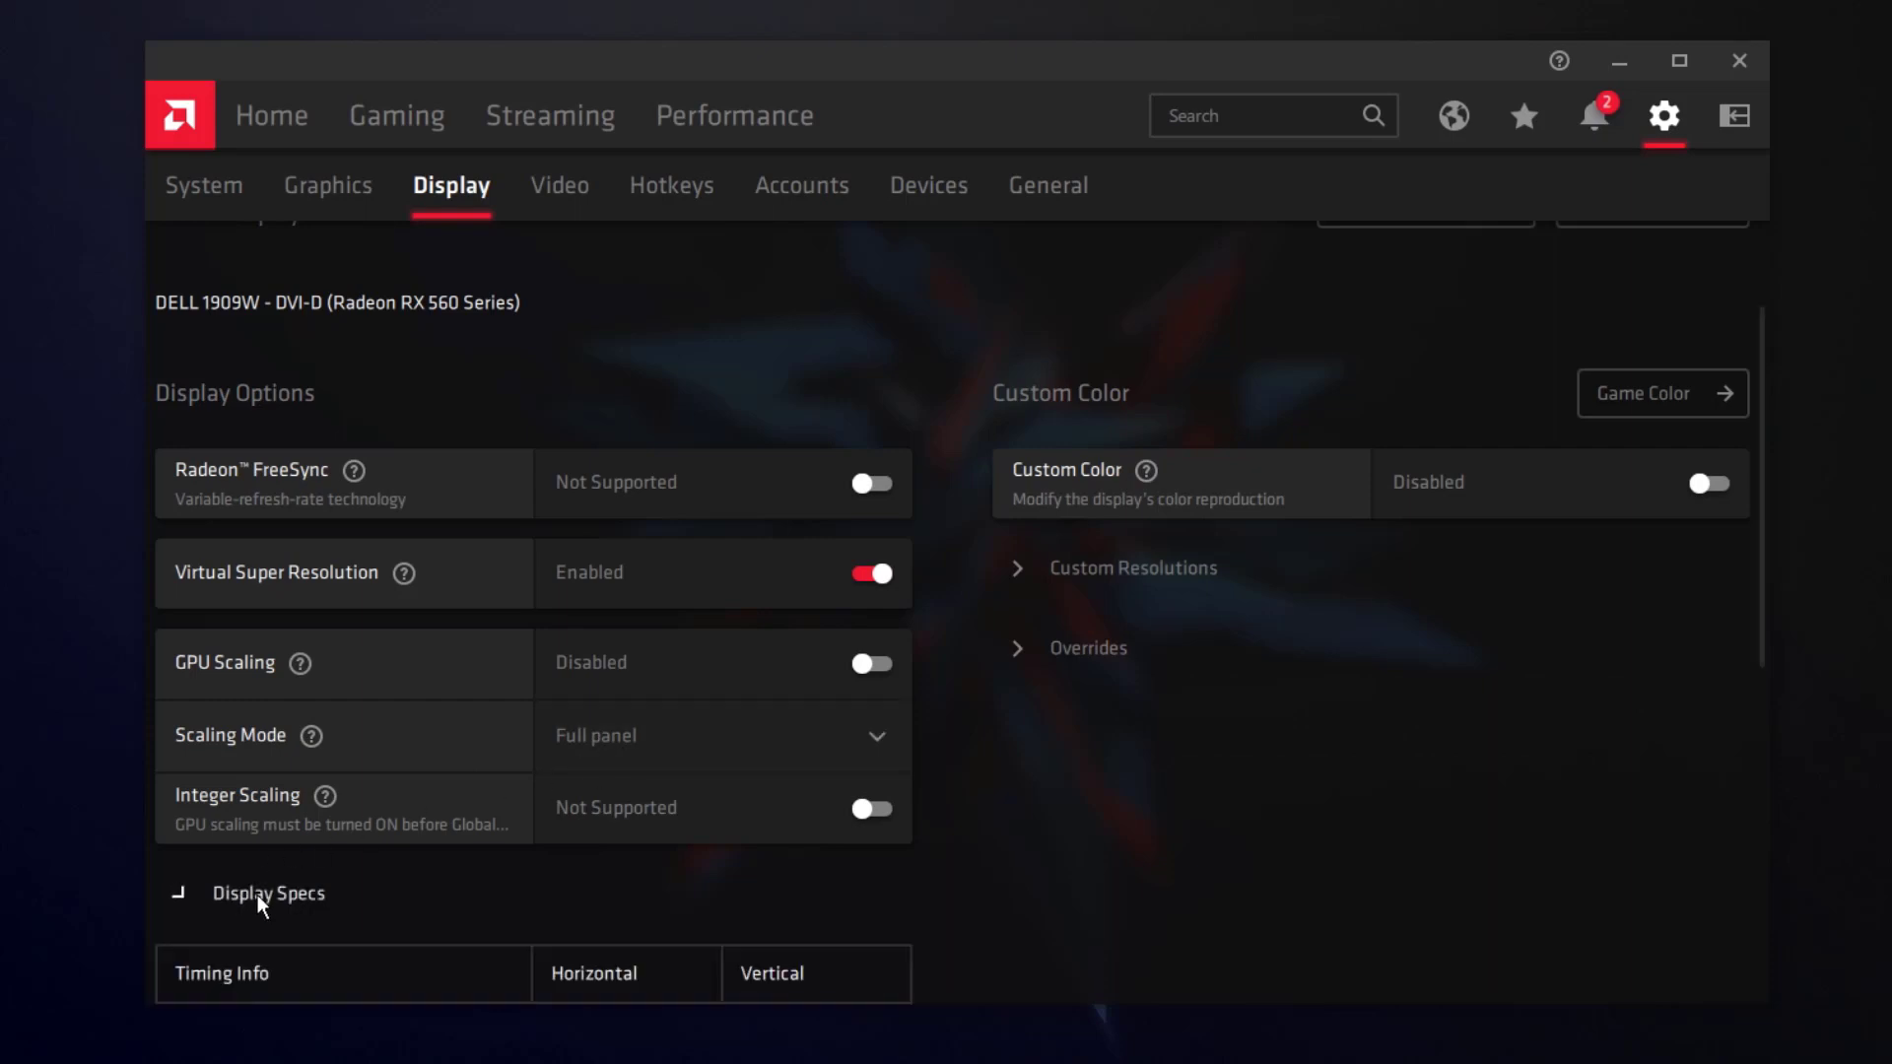
pyautogui.scroll(-4, 279, 896)
pyautogui.scroll(-3, 279, 897)
pyautogui.scroll(8, 279, 896)
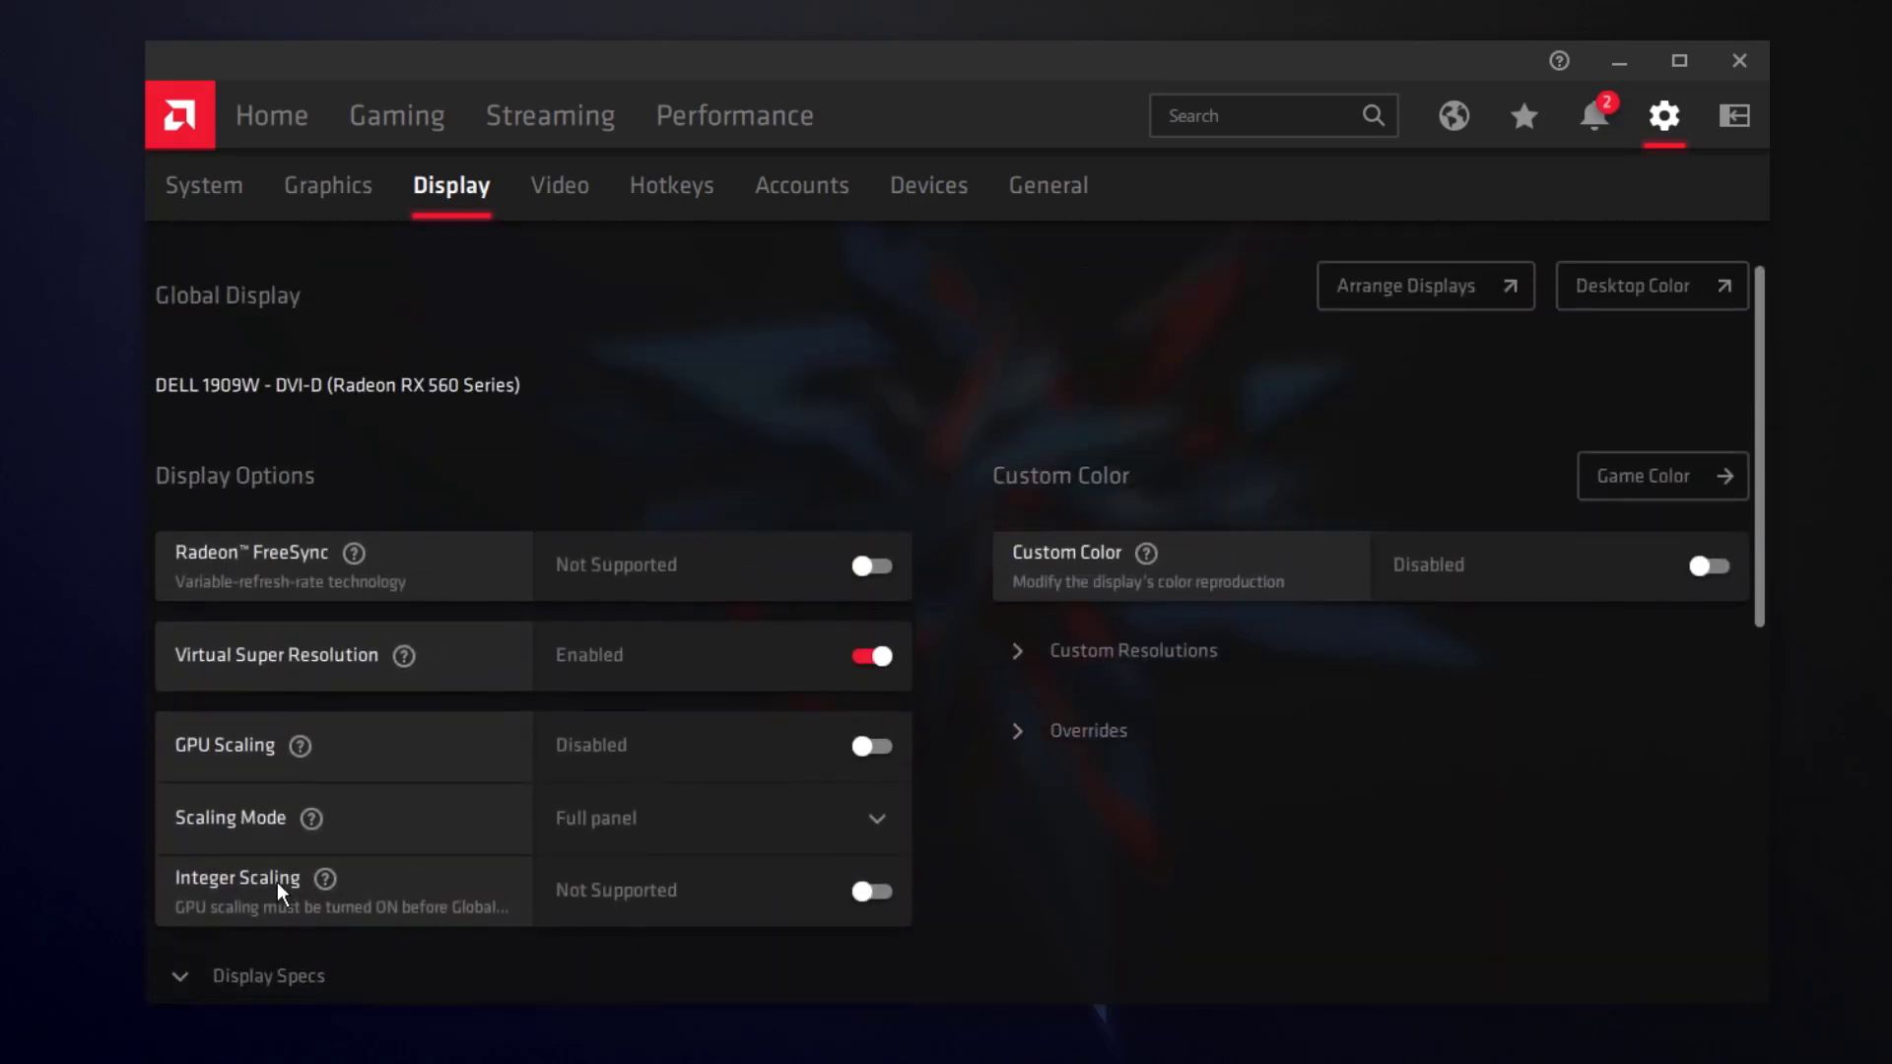
# Step: Review the general settings, checking the media, recording, streaming and preference options that should be disabled
pyautogui.click(1030, 210)
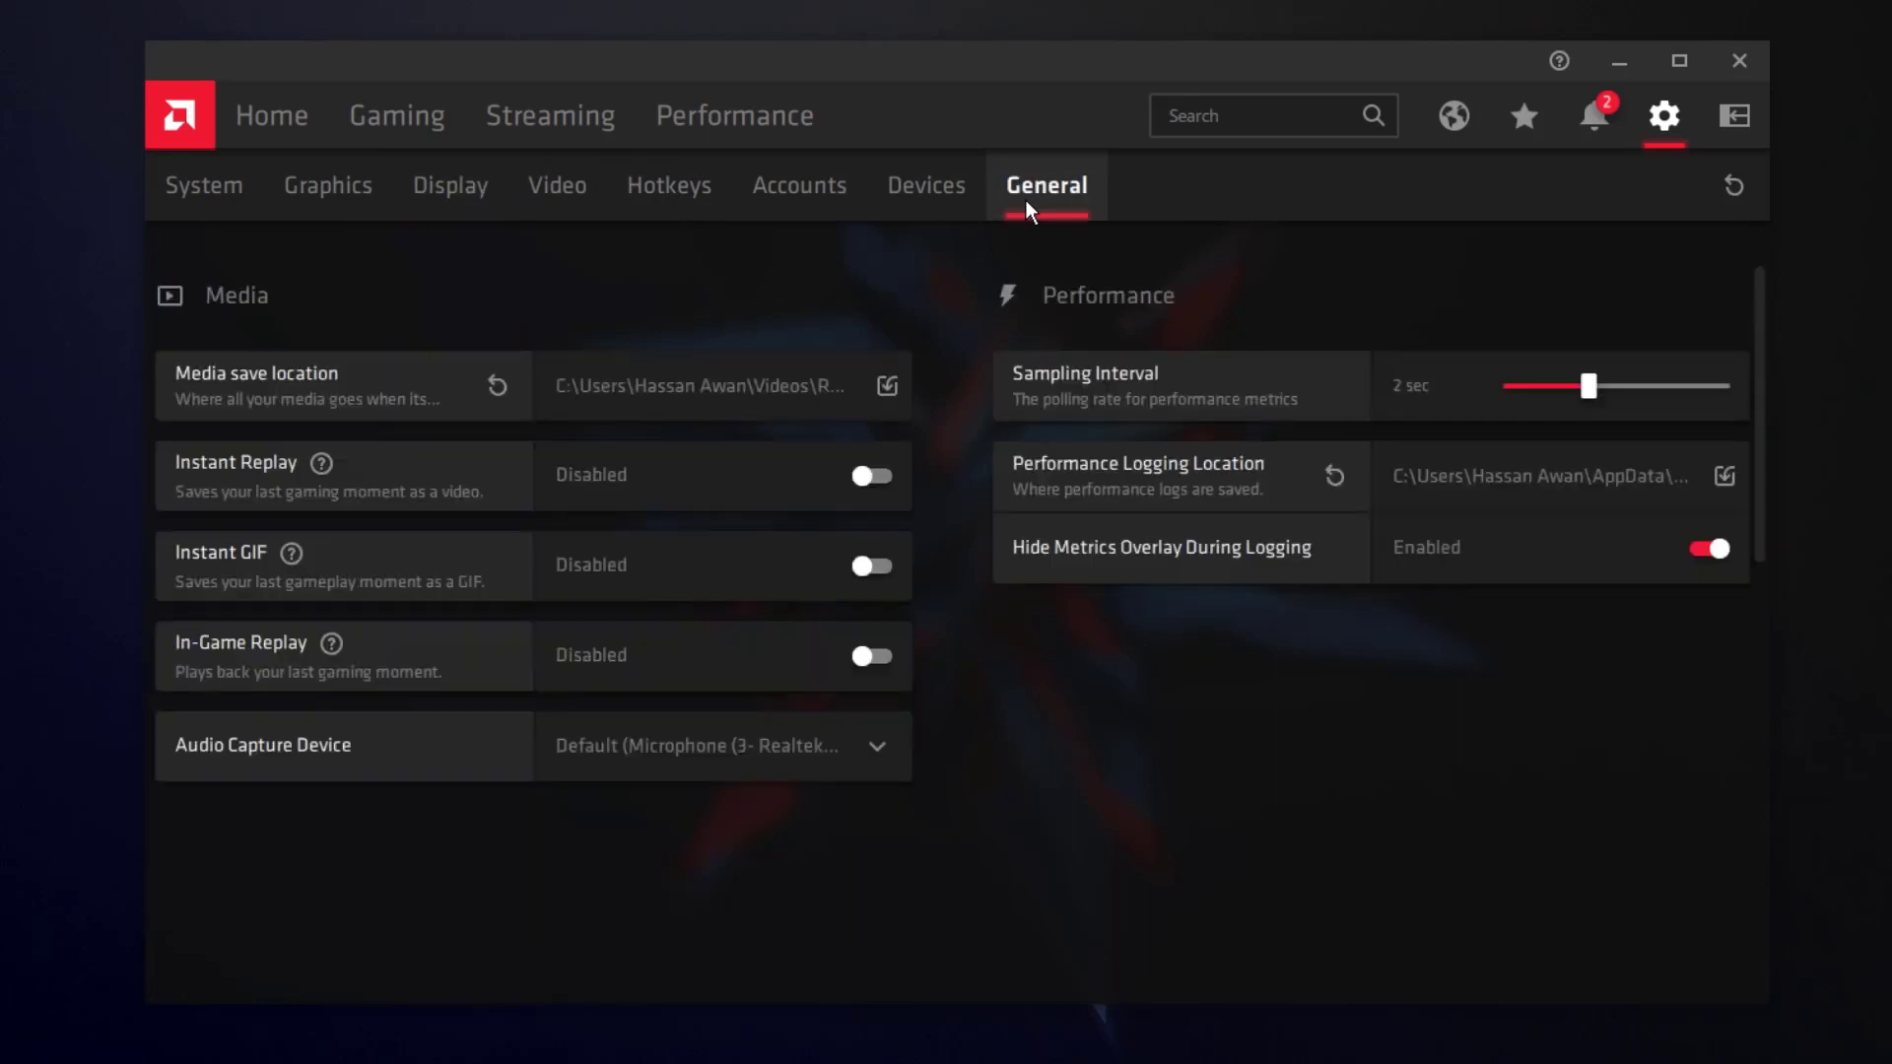
pyautogui.scroll(-5, 638, 463)
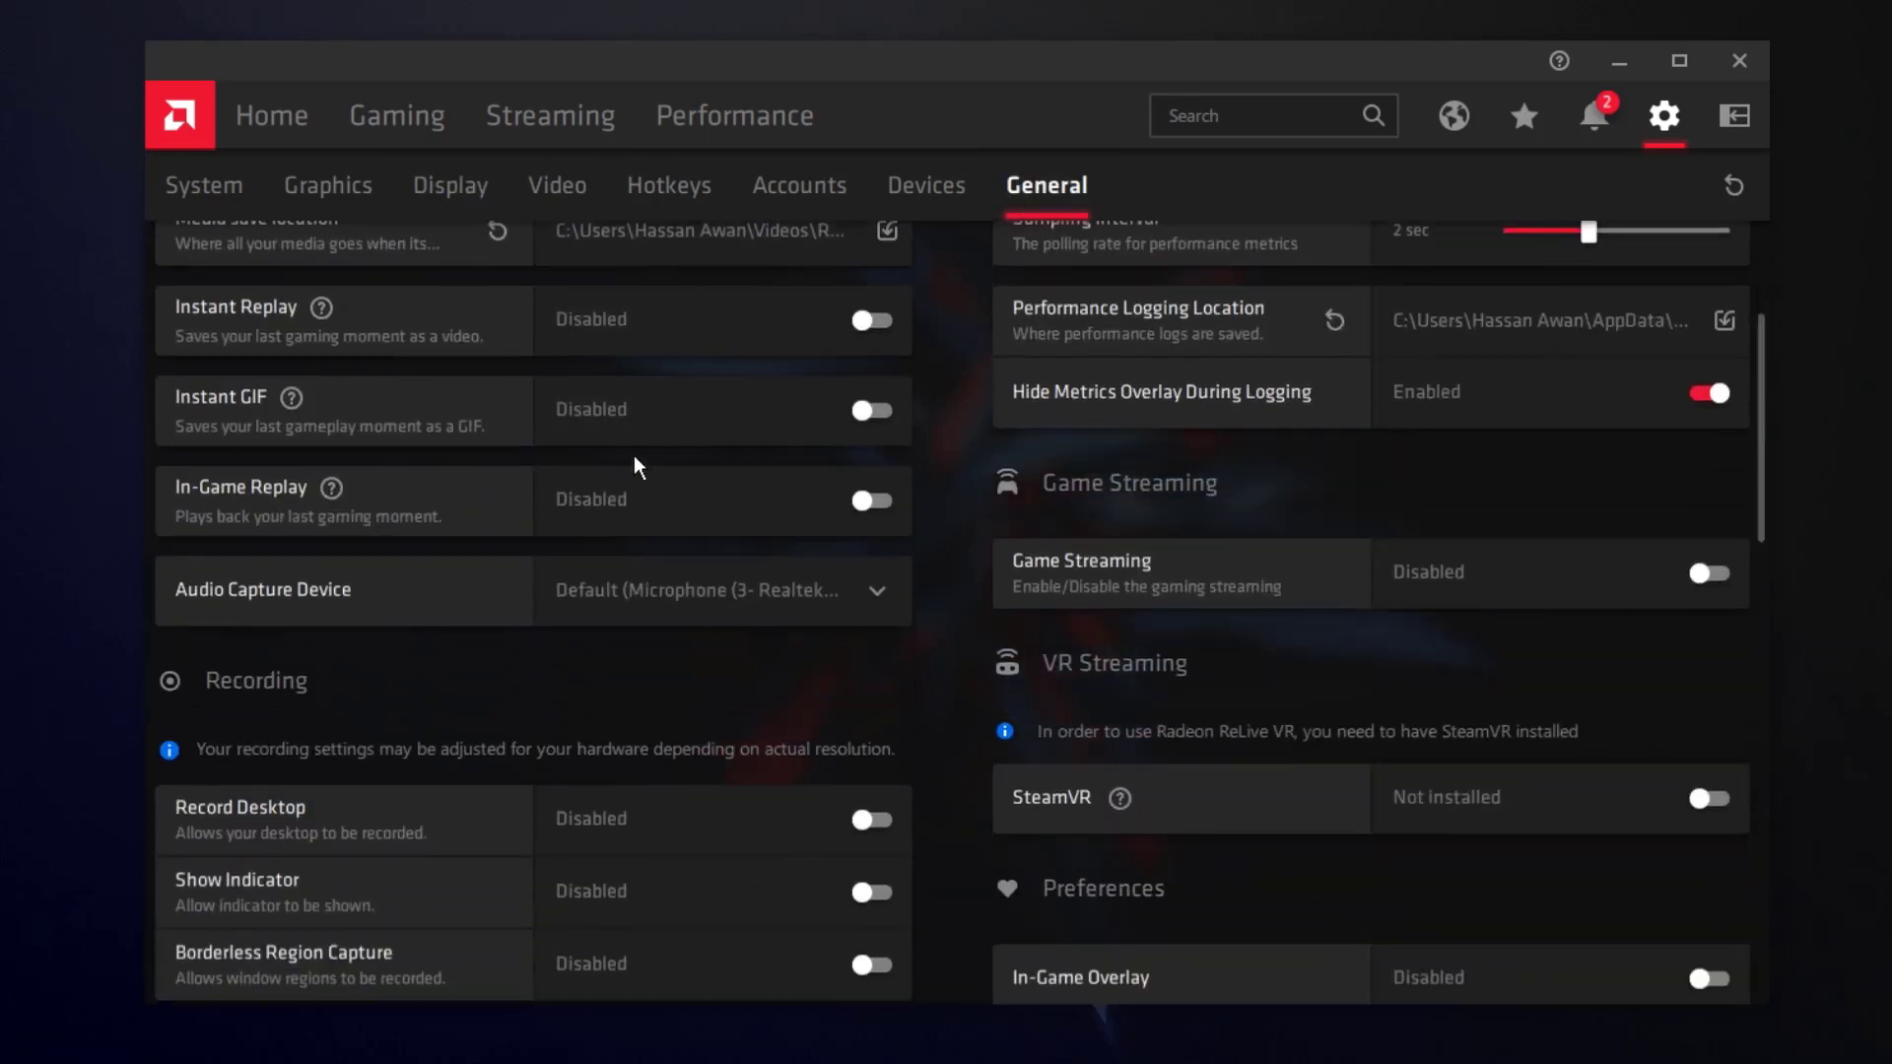
pyautogui.scroll(-15, 639, 465)
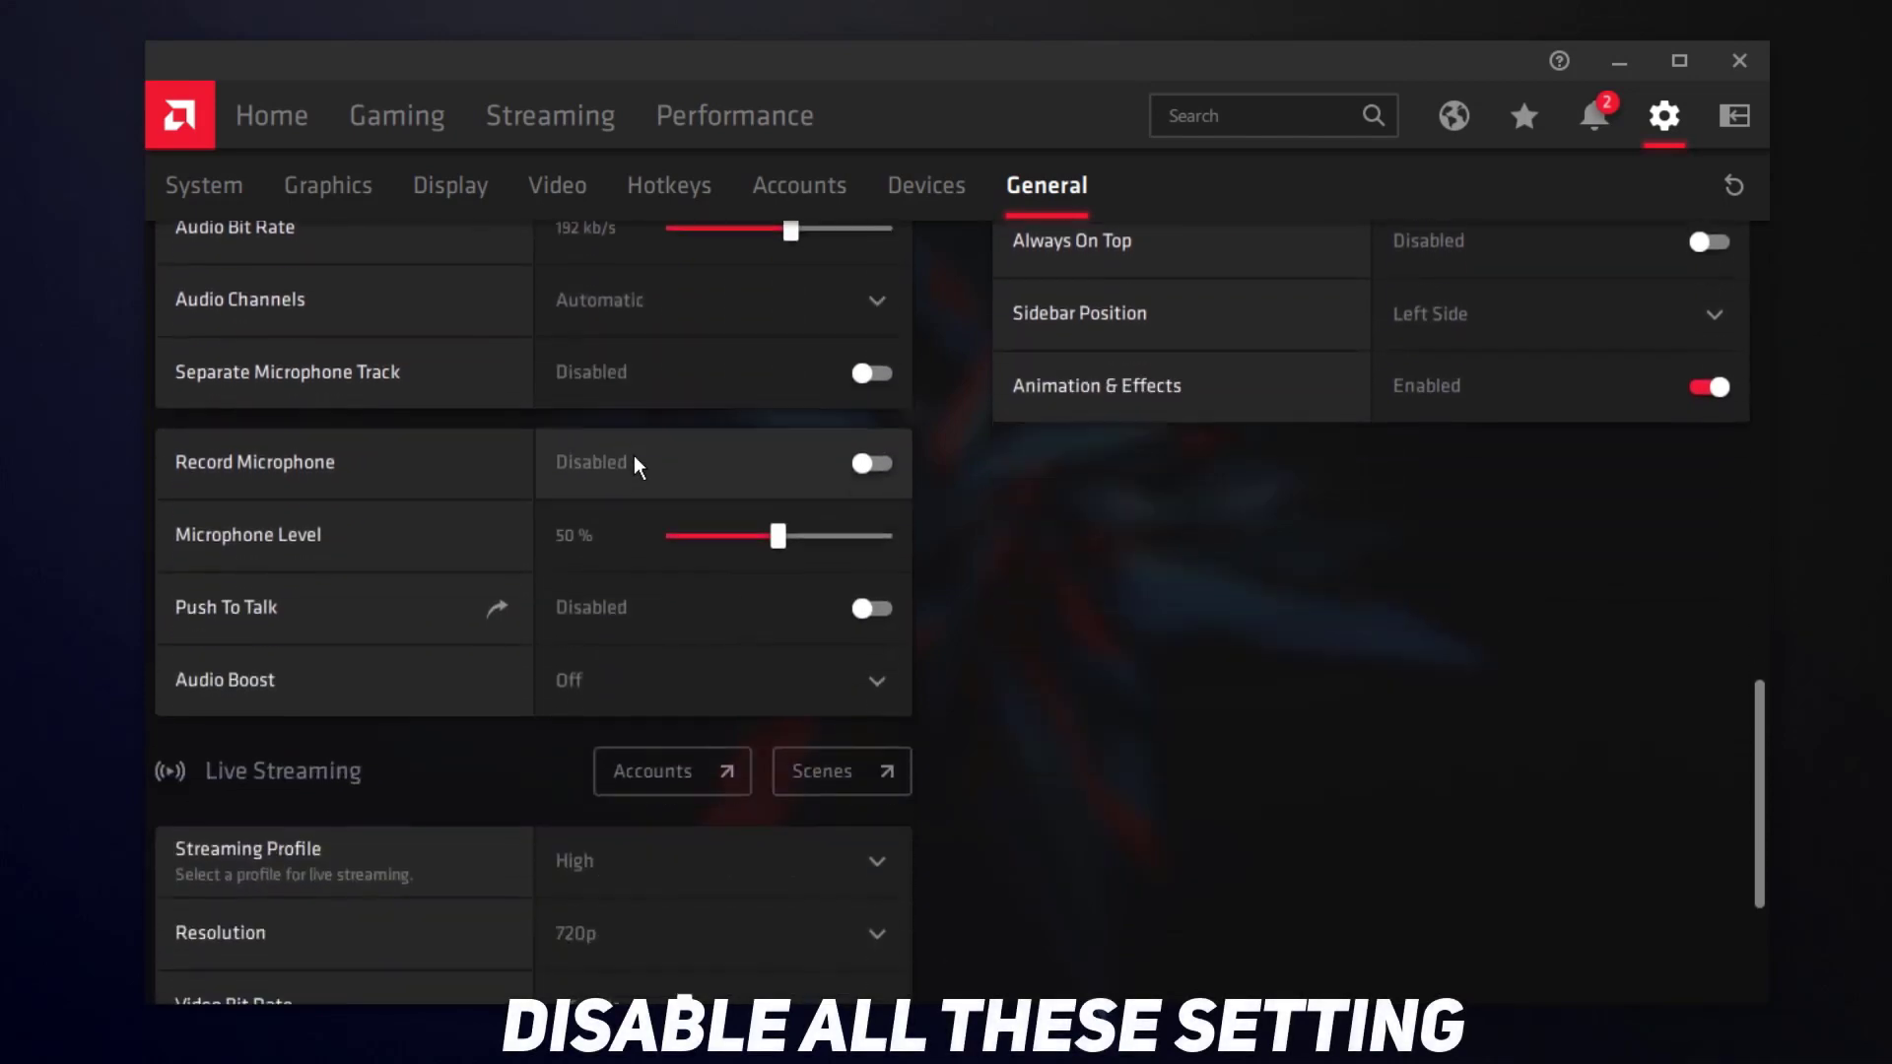
pyautogui.scroll(15, 634, 465)
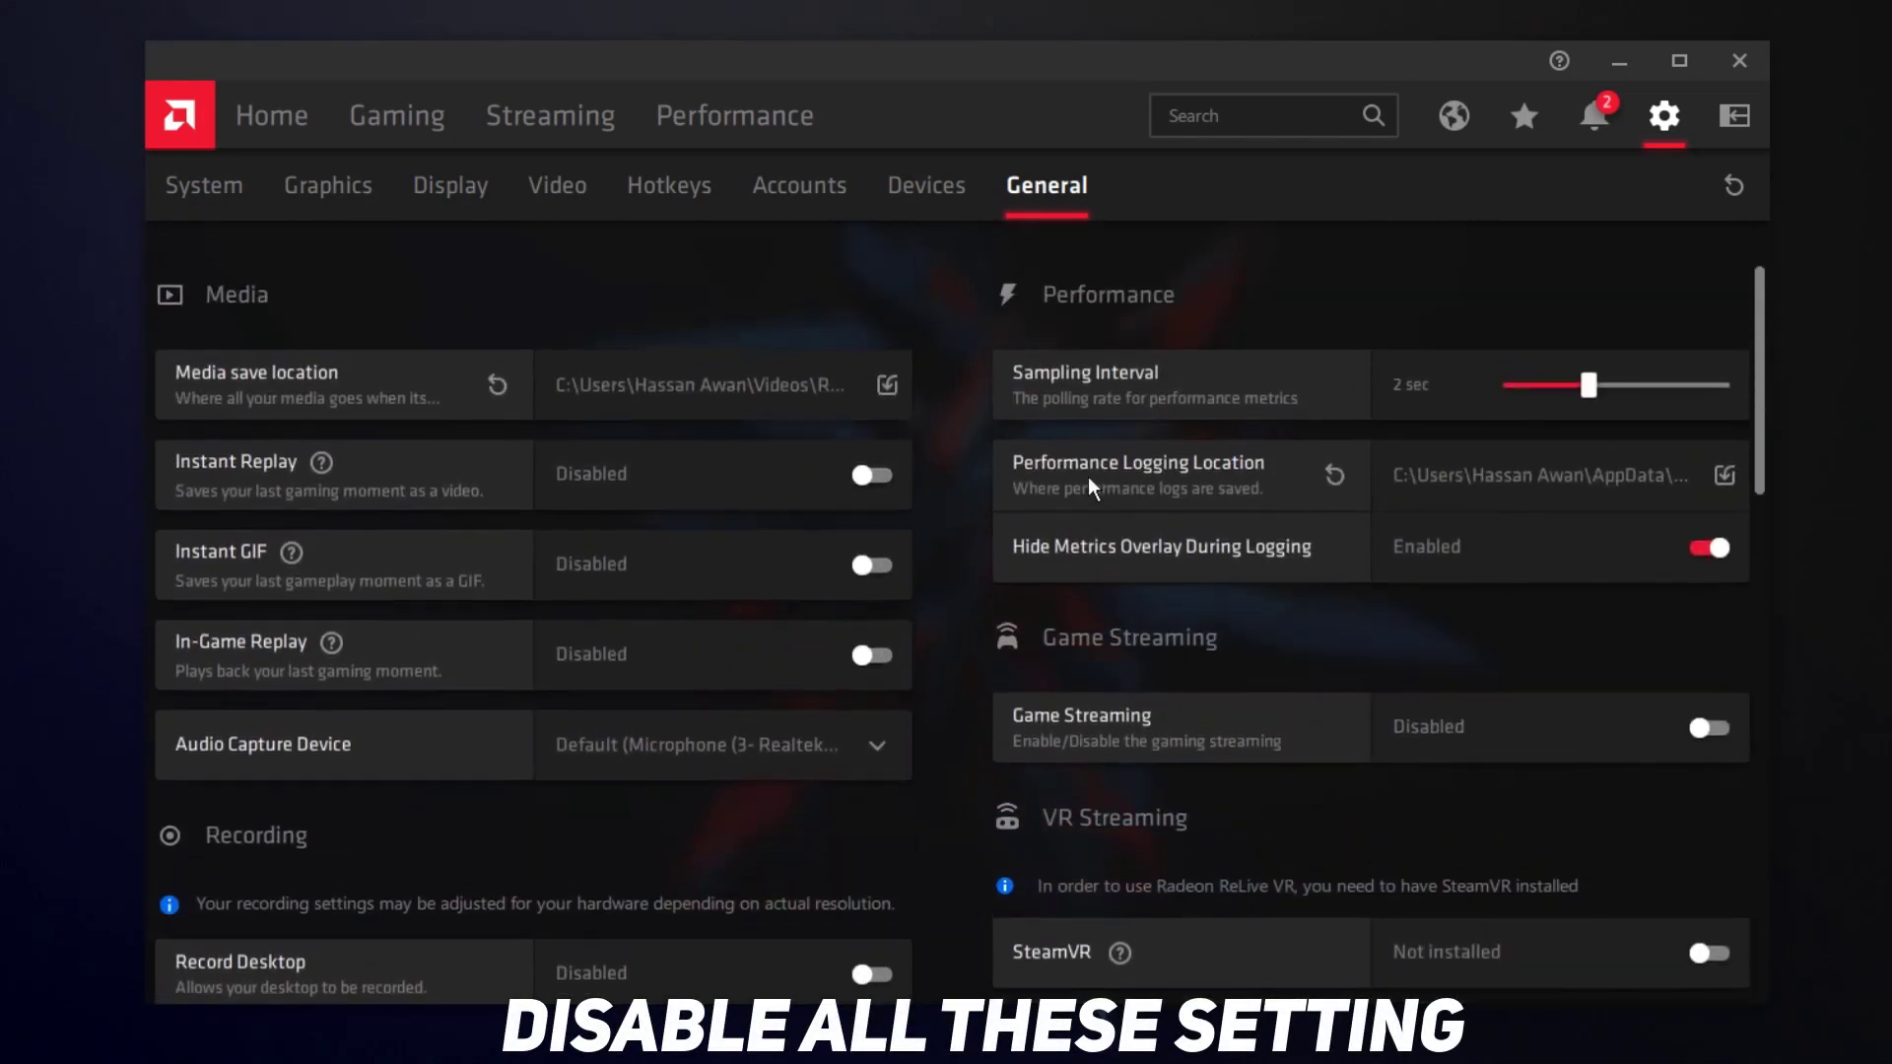
pyautogui.scroll(-2, 1302, 371)
pyautogui.scroll(-2, 1133, 493)
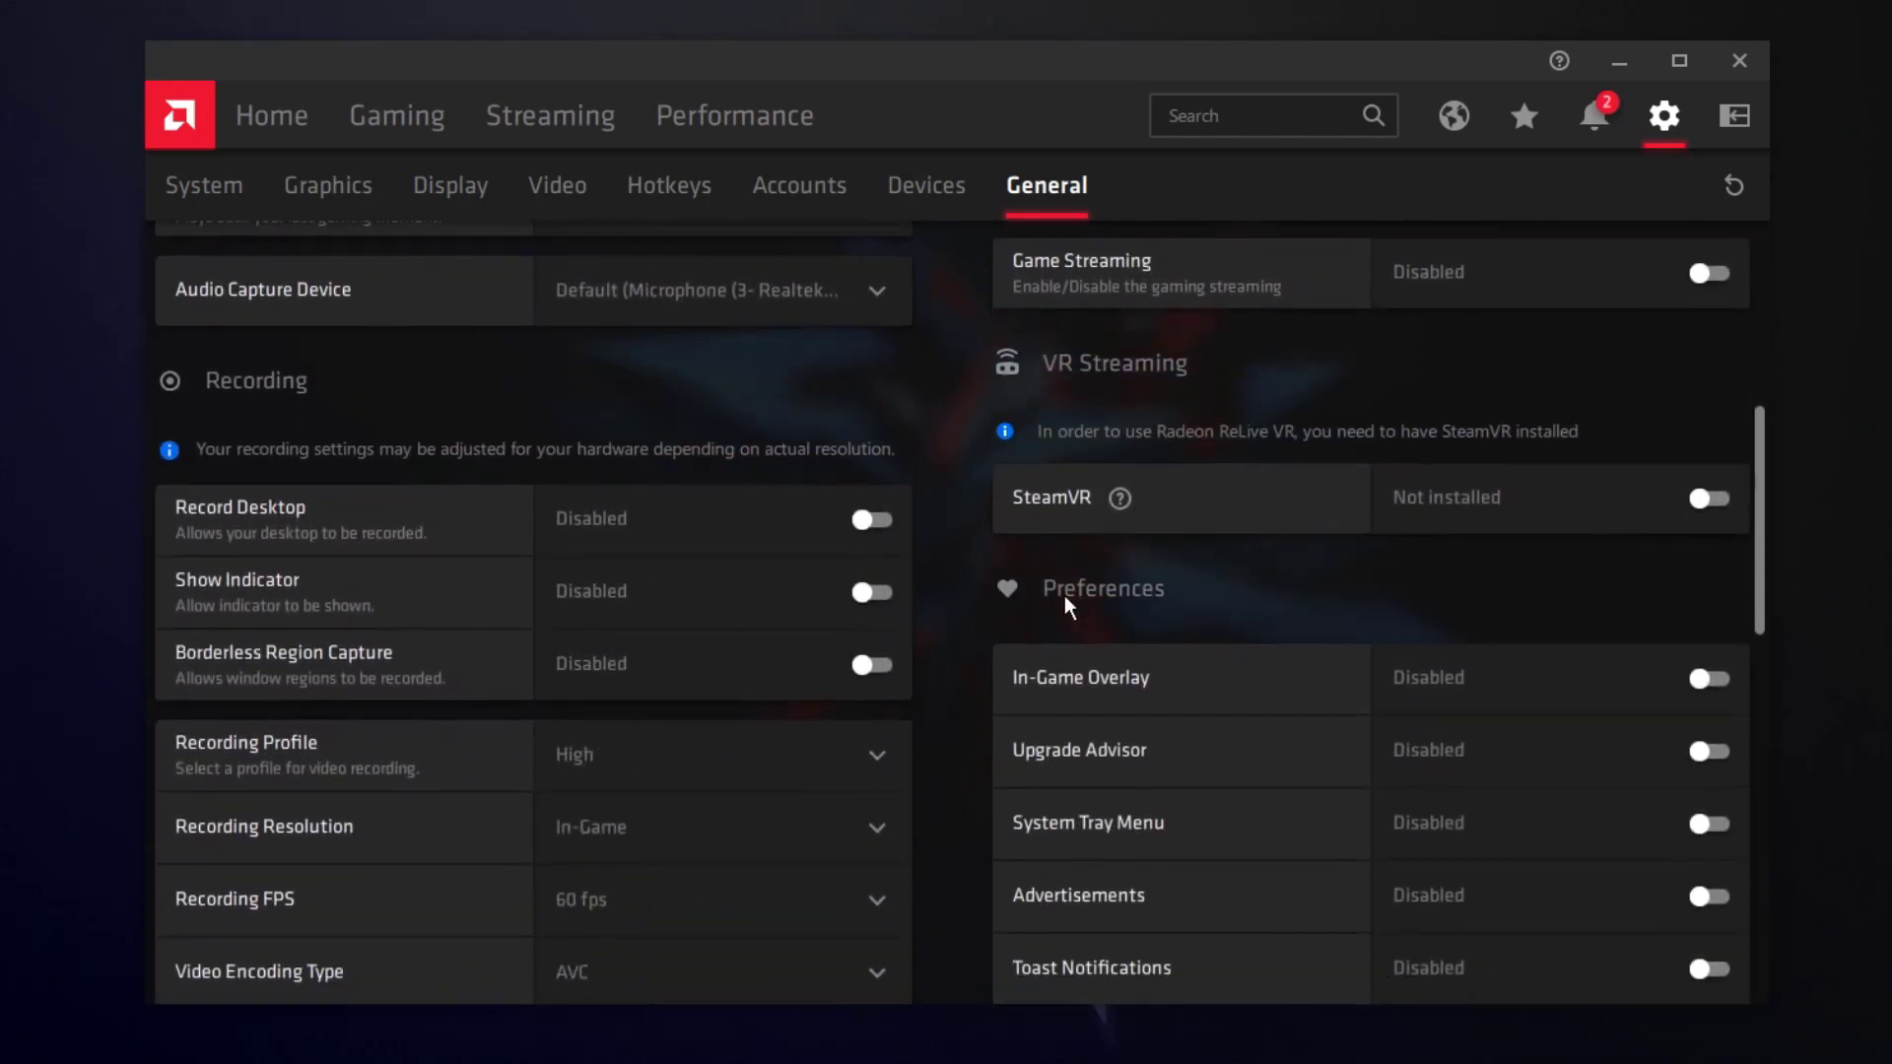
pyautogui.scroll(-4, 1570, 495)
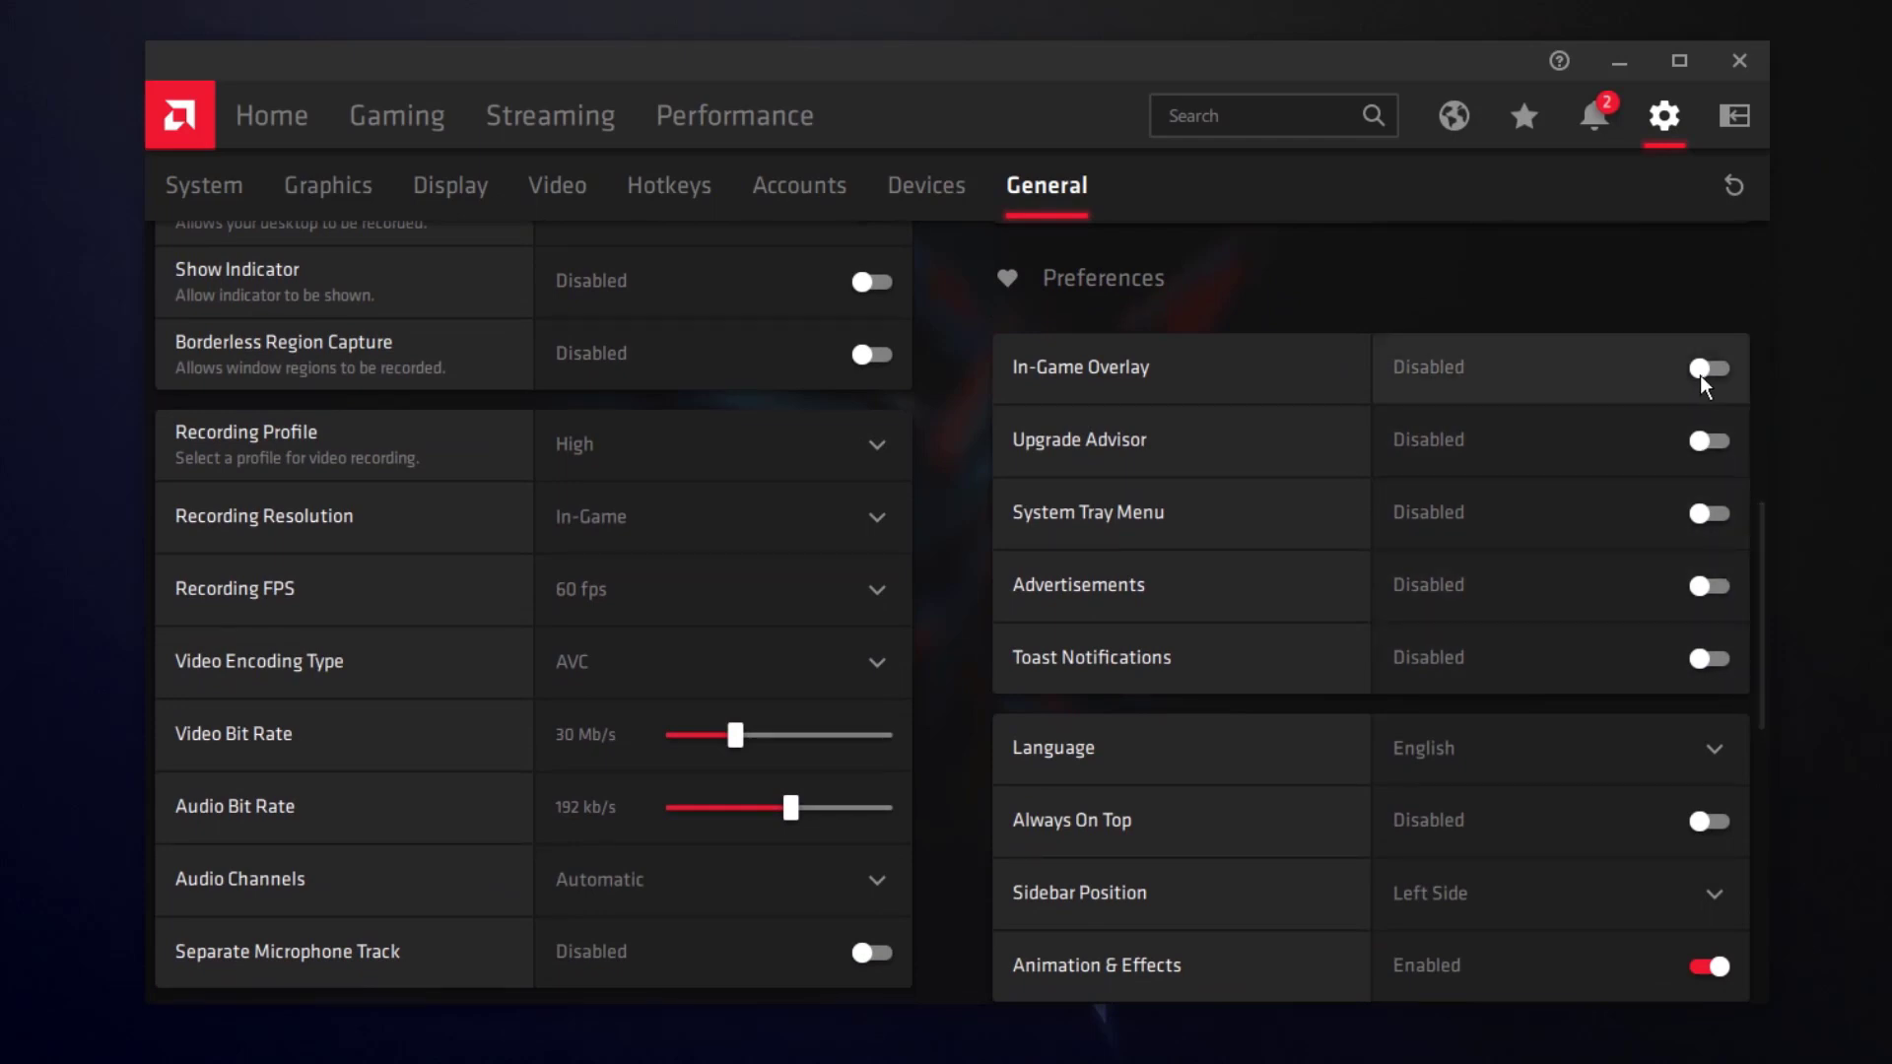
pyautogui.scroll(1, 1655, 592)
pyautogui.scroll(9, 1644, 574)
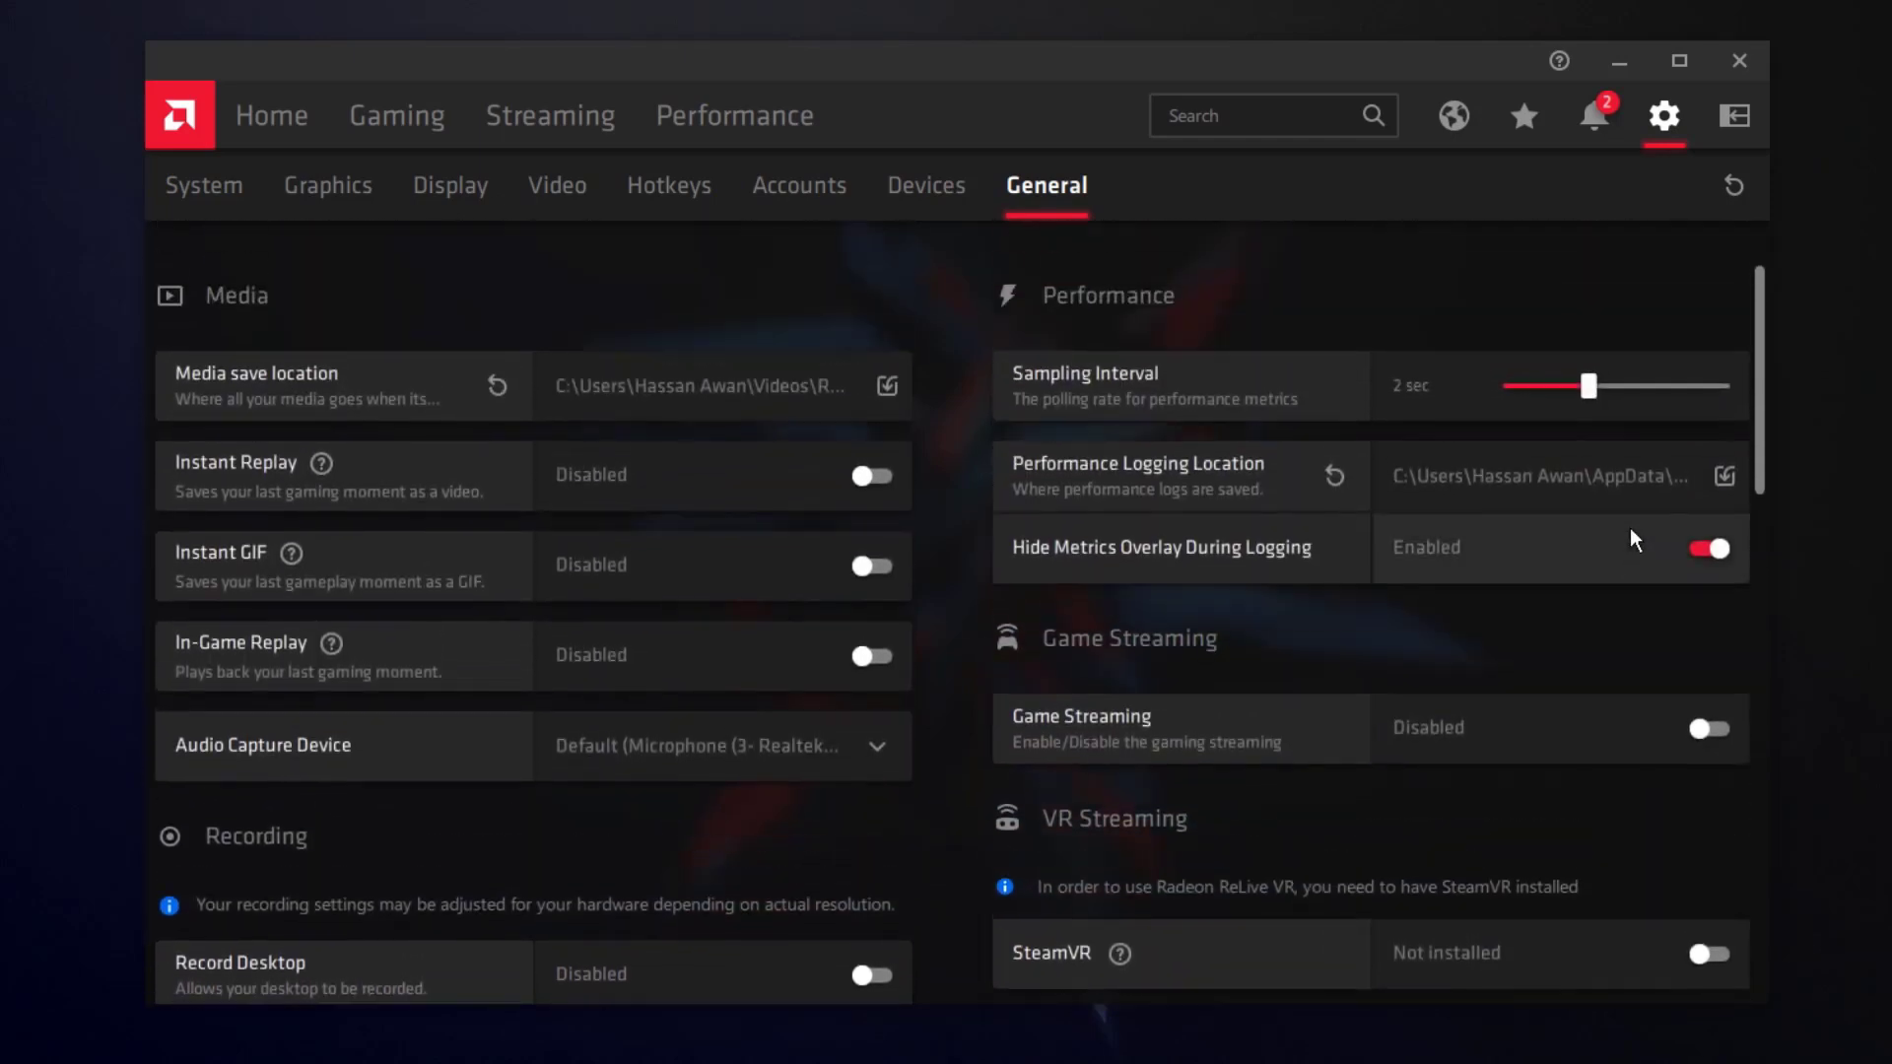
# Step: Overclock the GPU with automatic tuning in the global performance tuning settings, accept the warning, and close the program
pyautogui.click(746, 122)
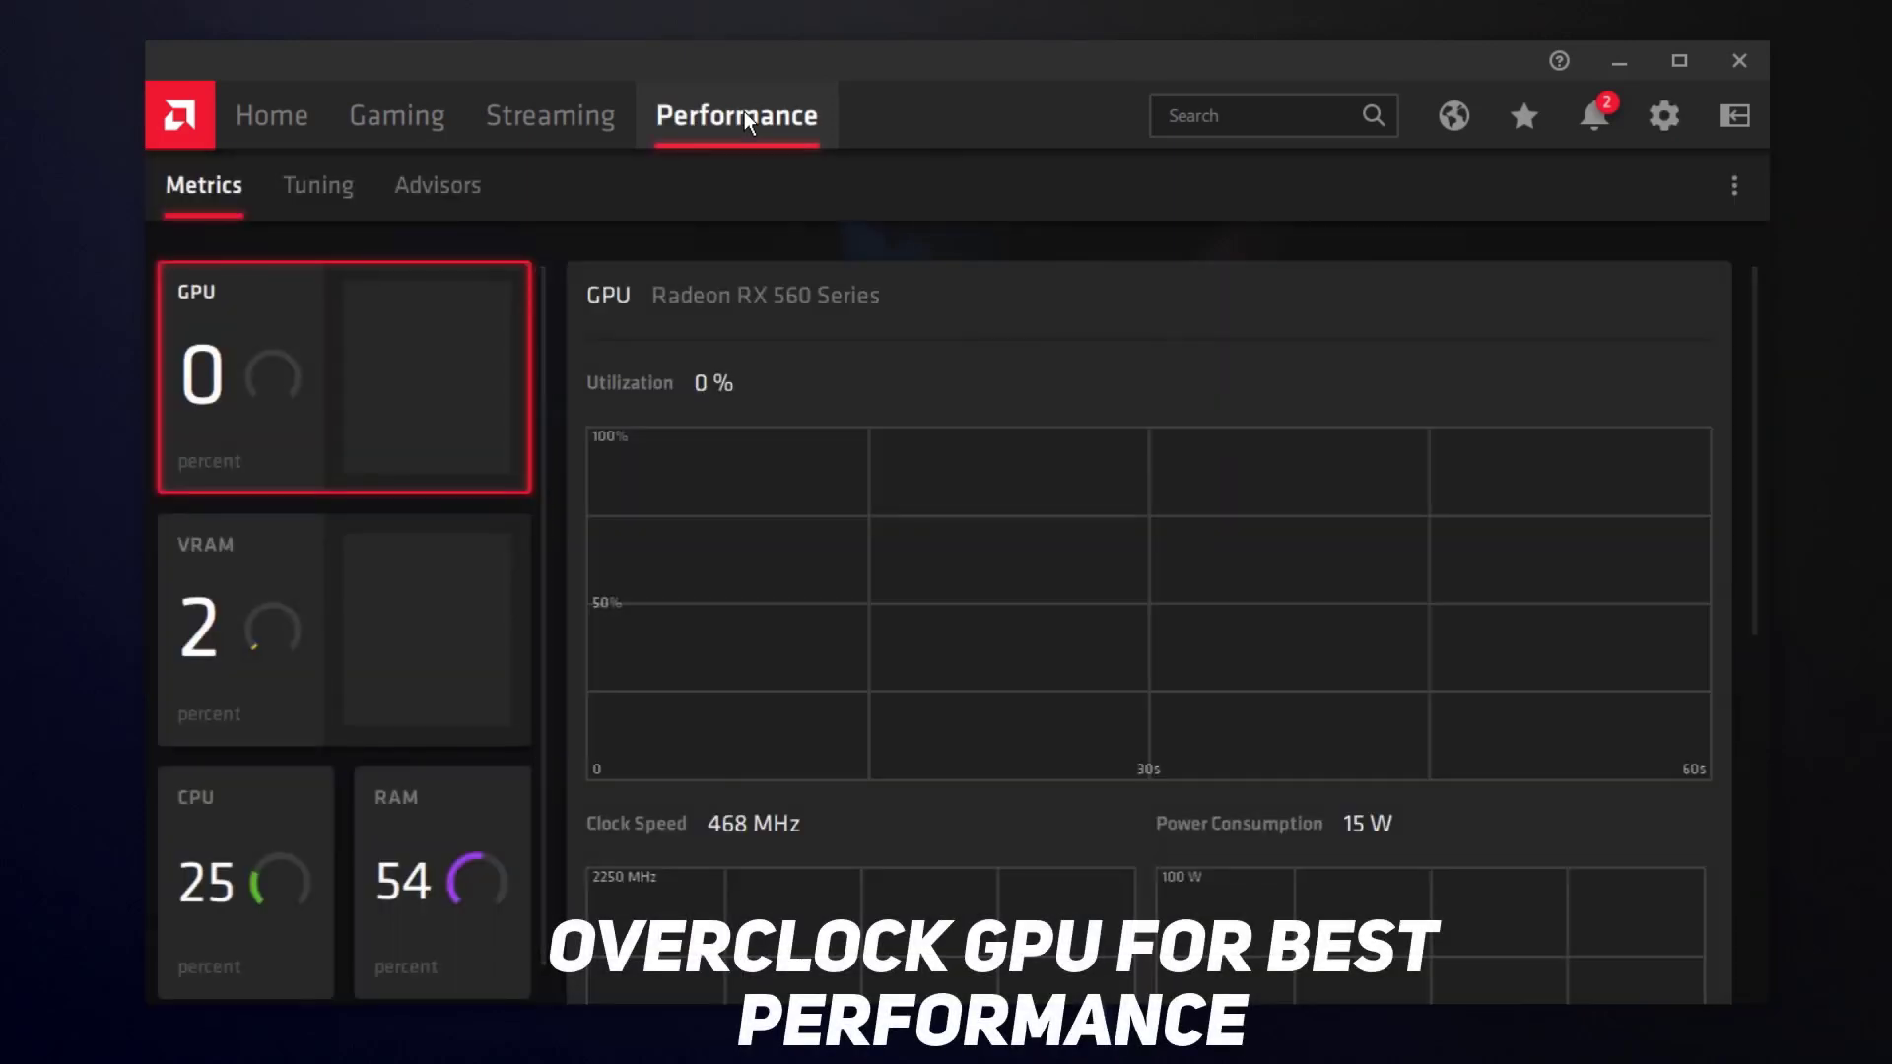
pyautogui.click(302, 186)
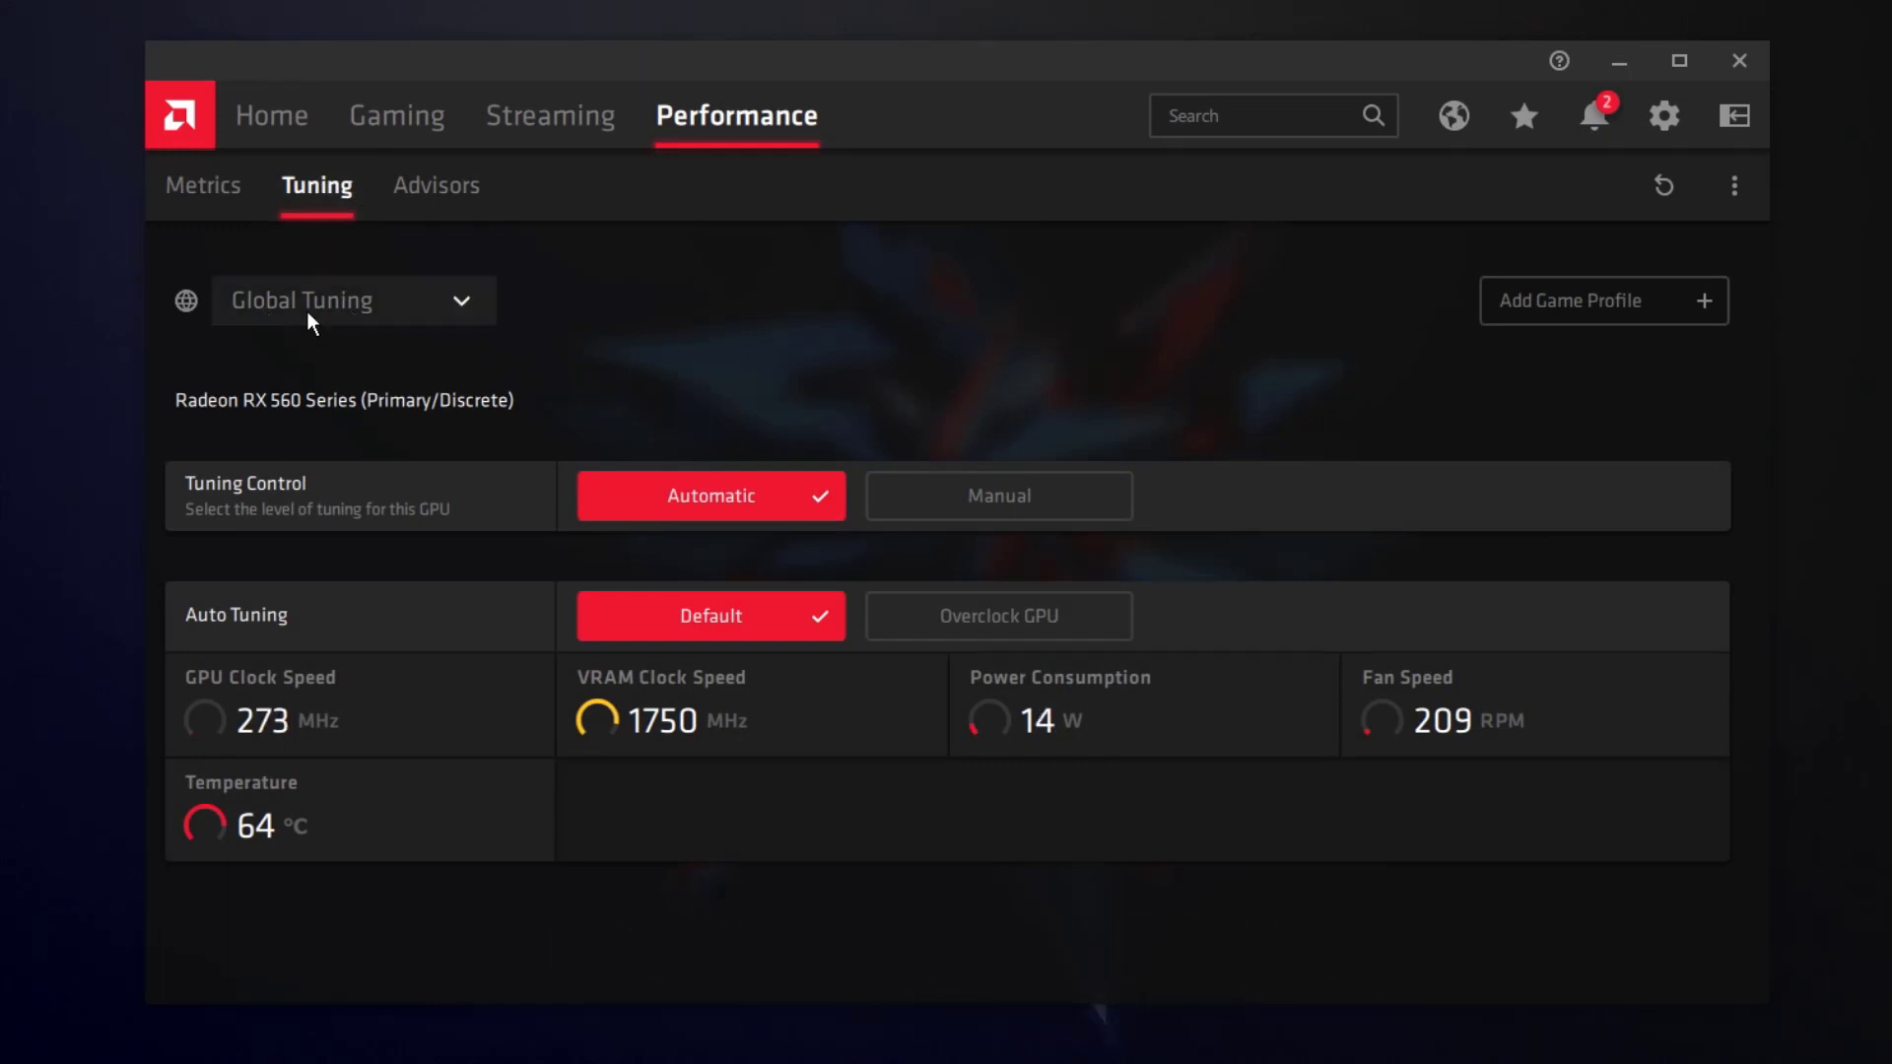
pyautogui.click(333, 304)
pyautogui.click(353, 300)
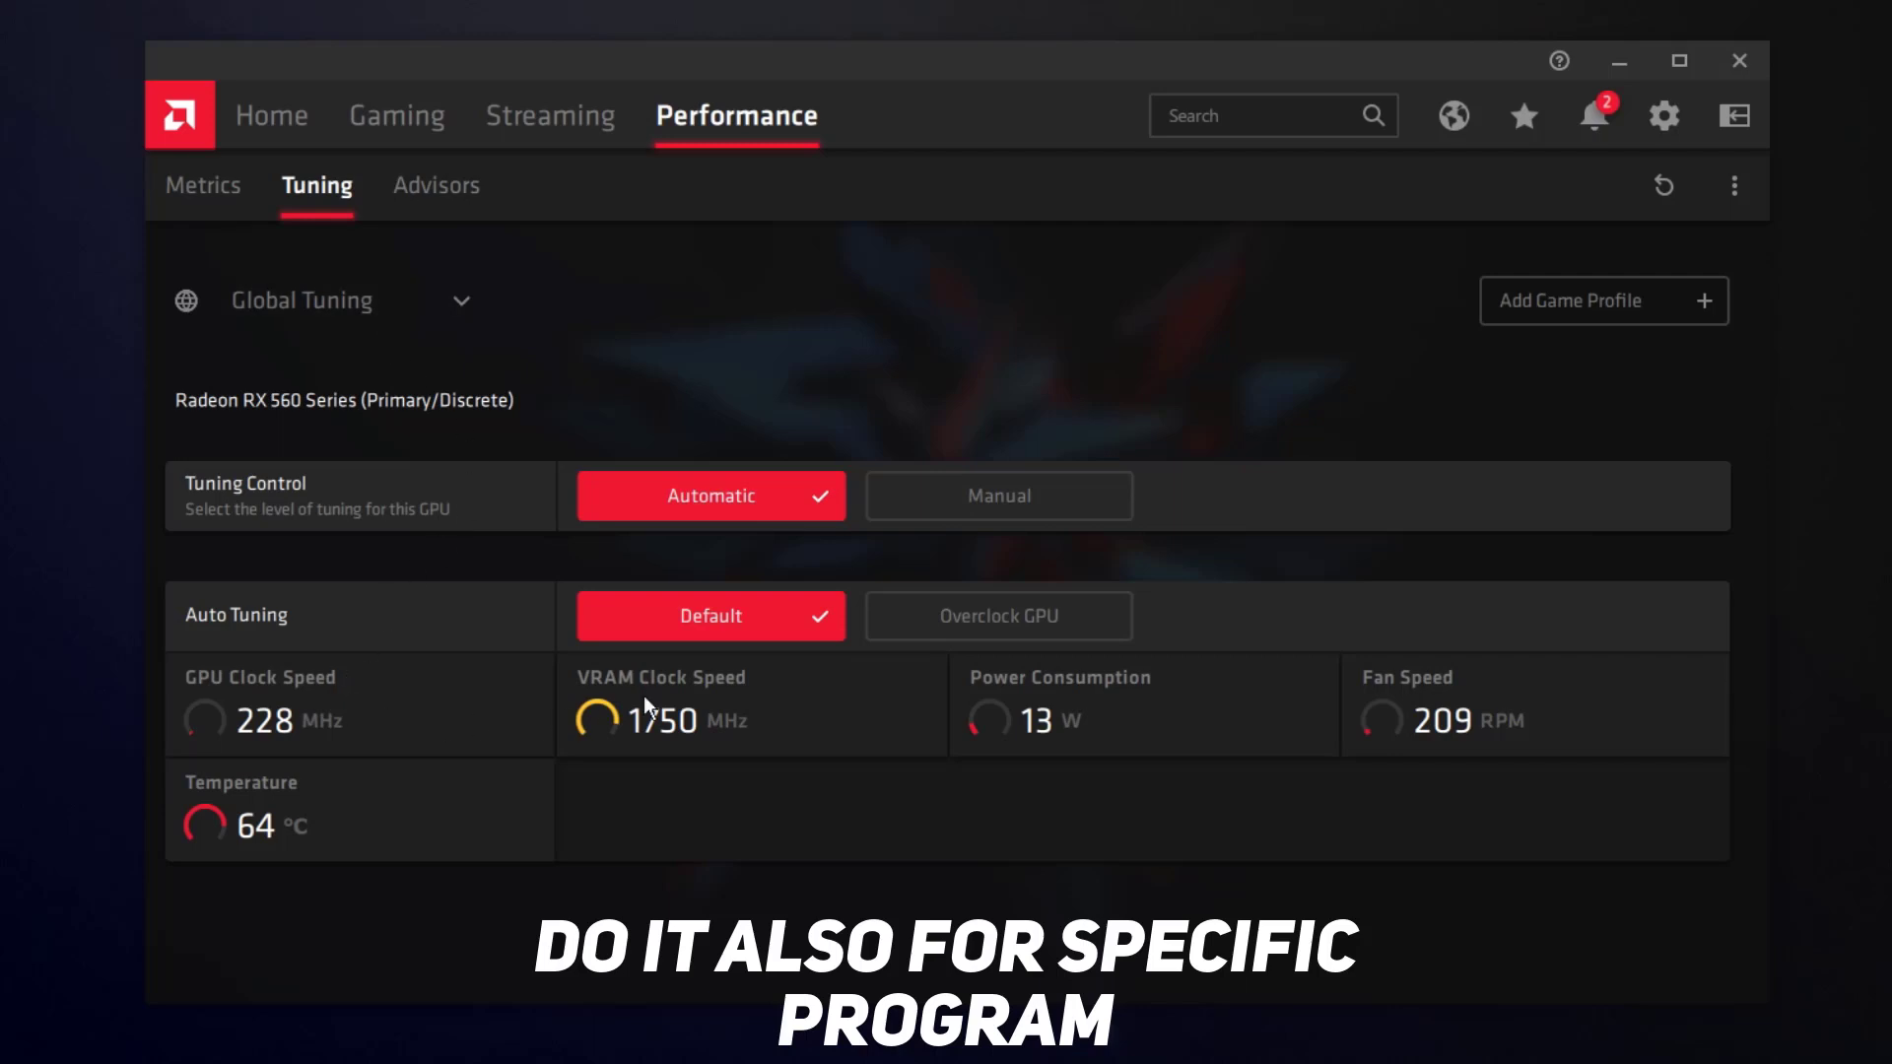
pyautogui.click(936, 617)
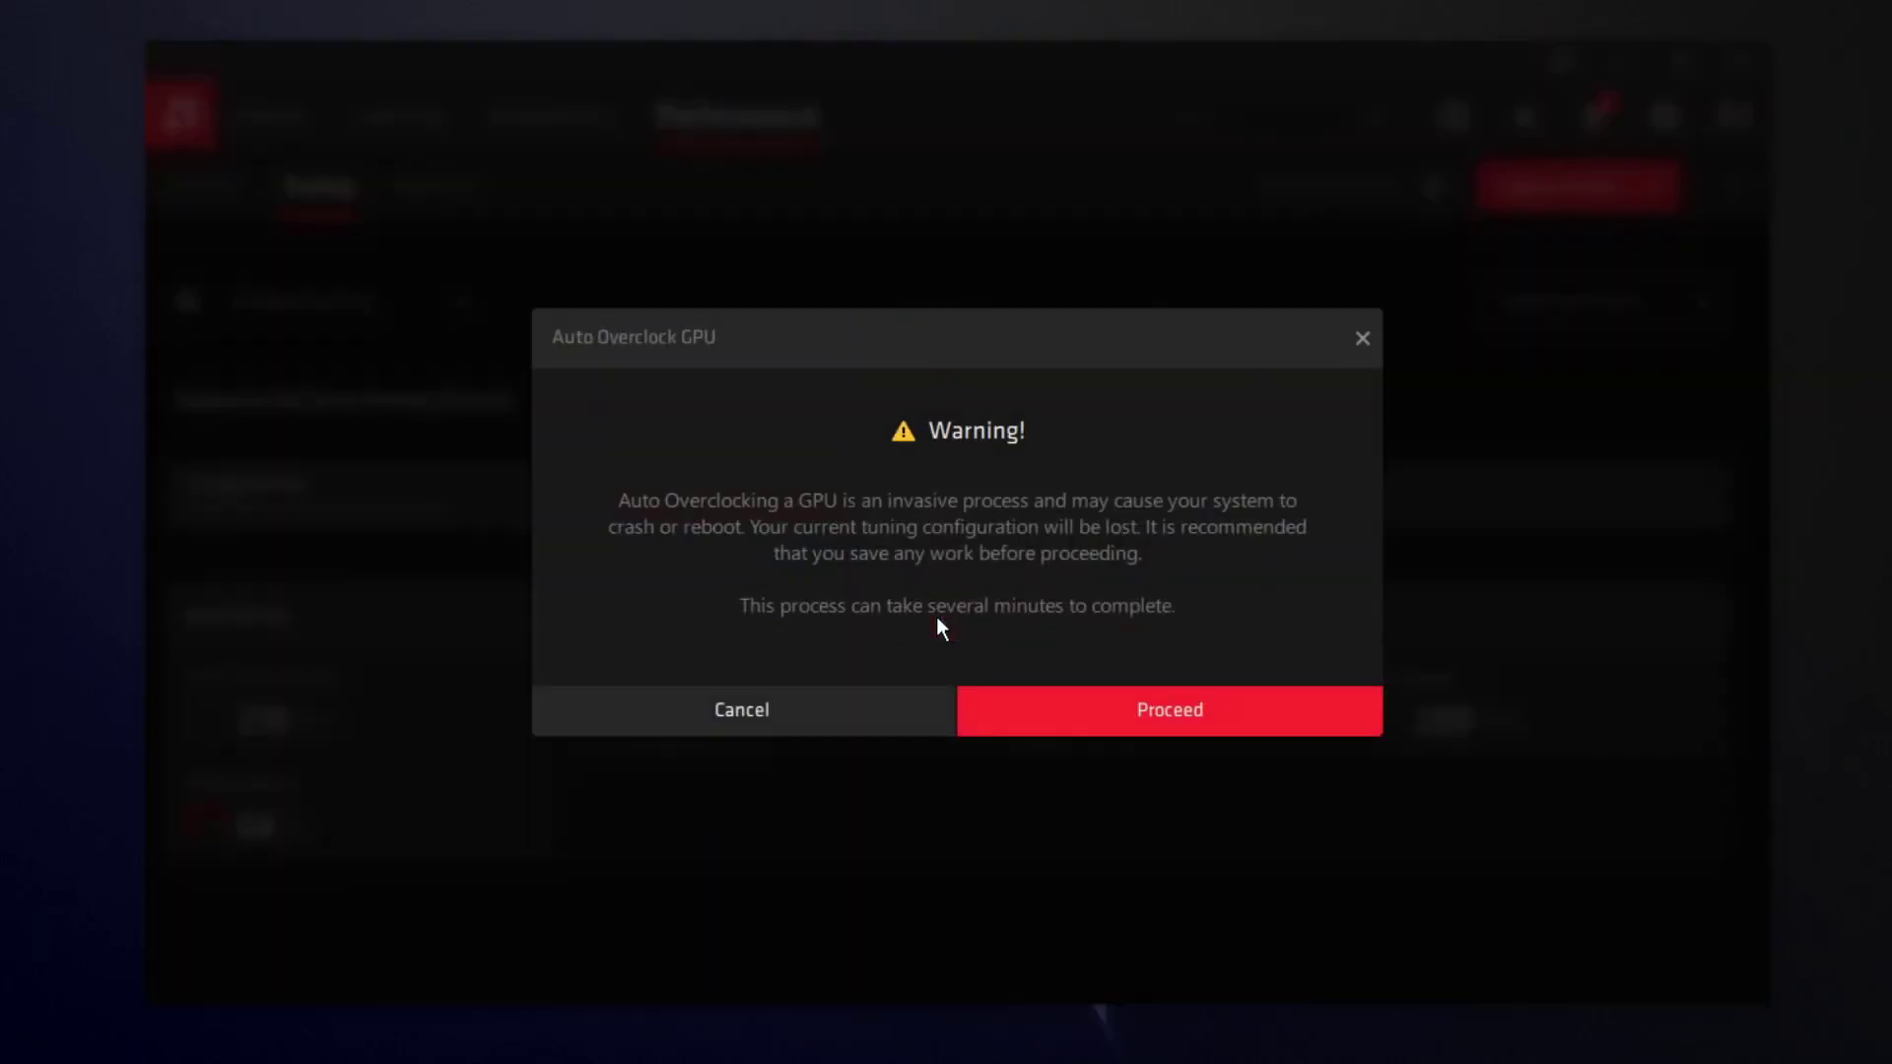
pyautogui.click(1144, 717)
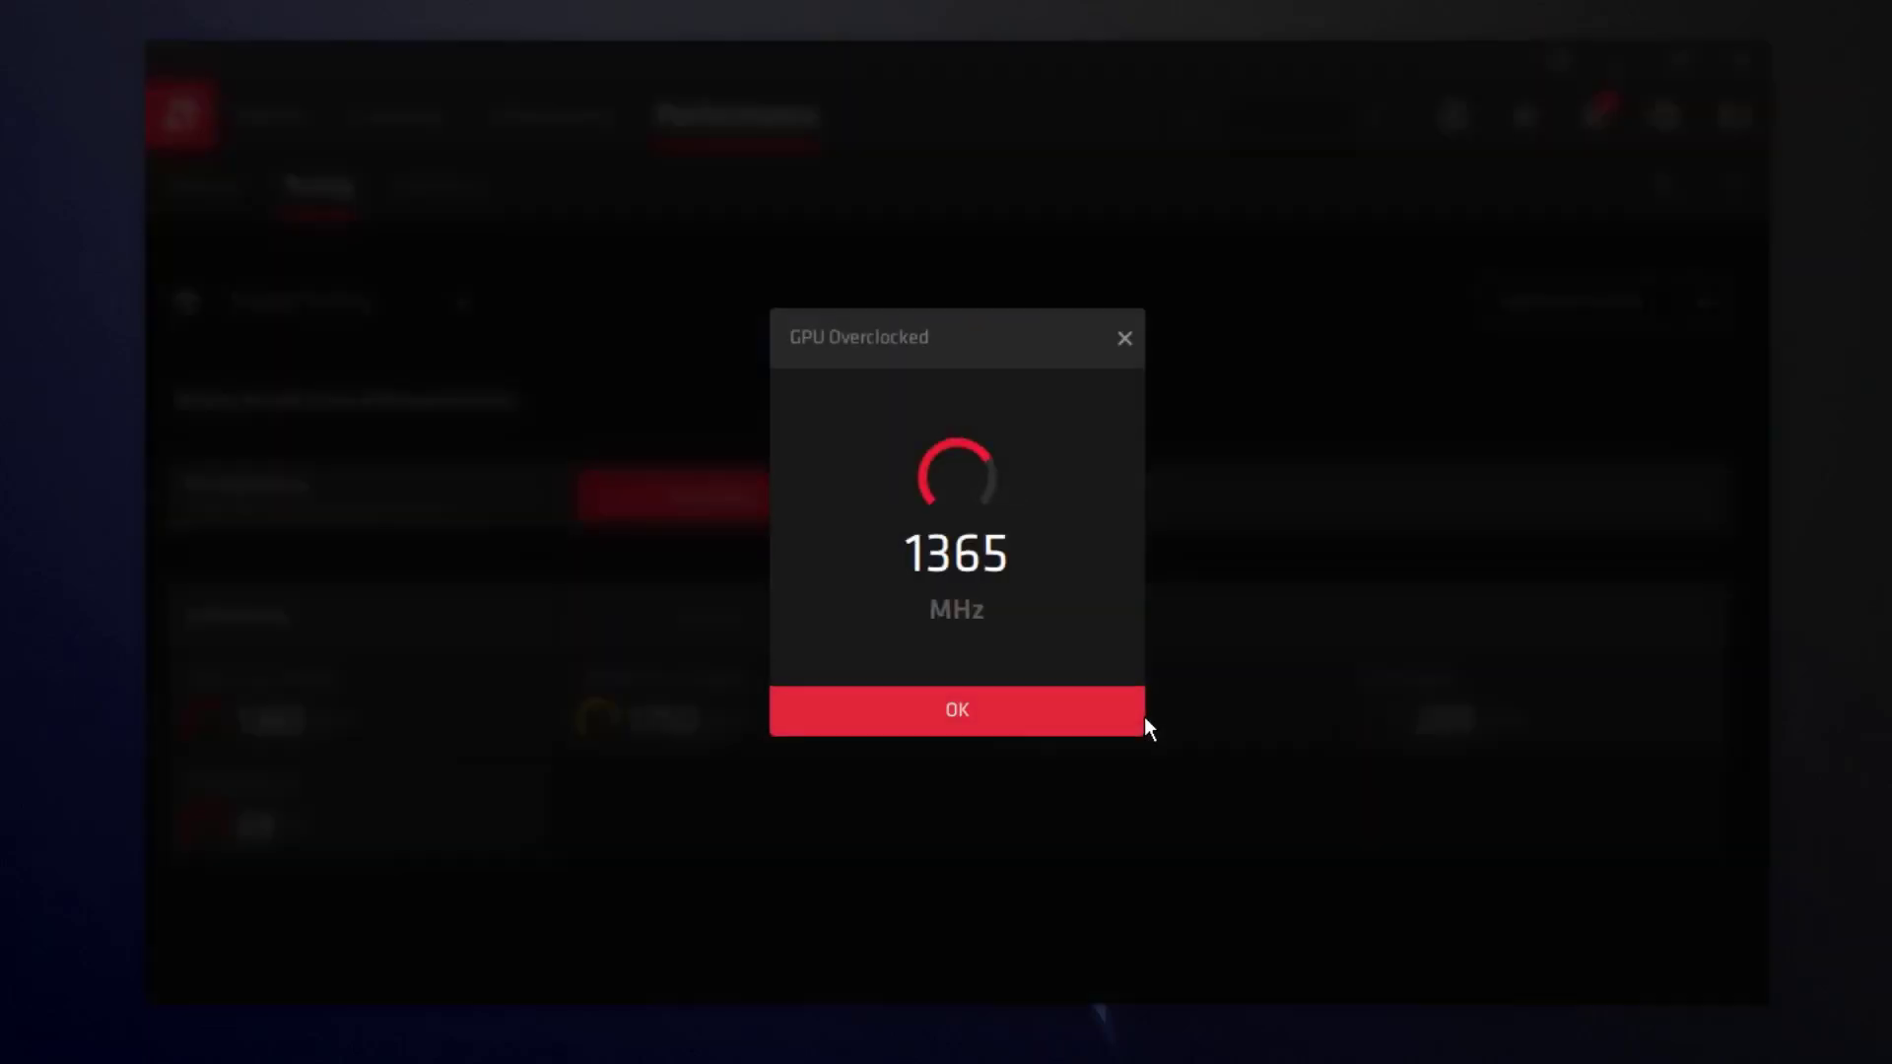
pyautogui.click(958, 710)
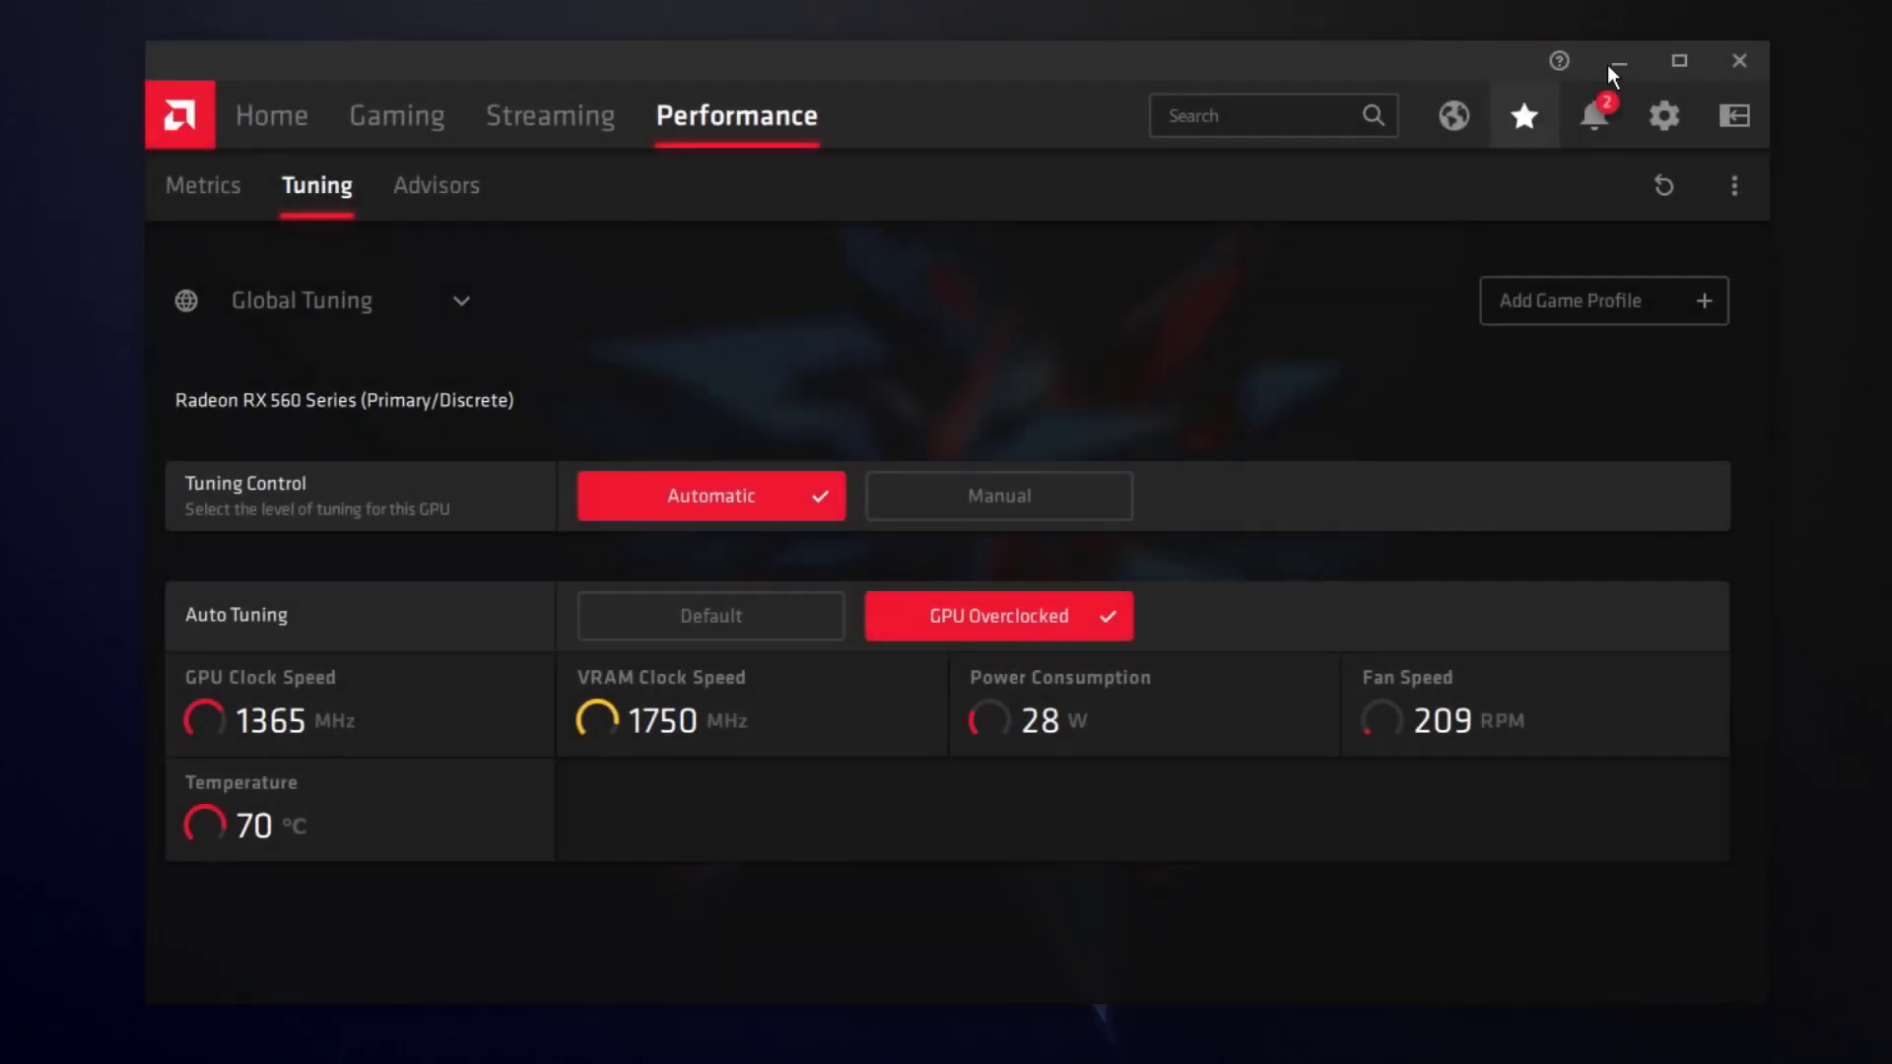
pyautogui.click(1739, 61)
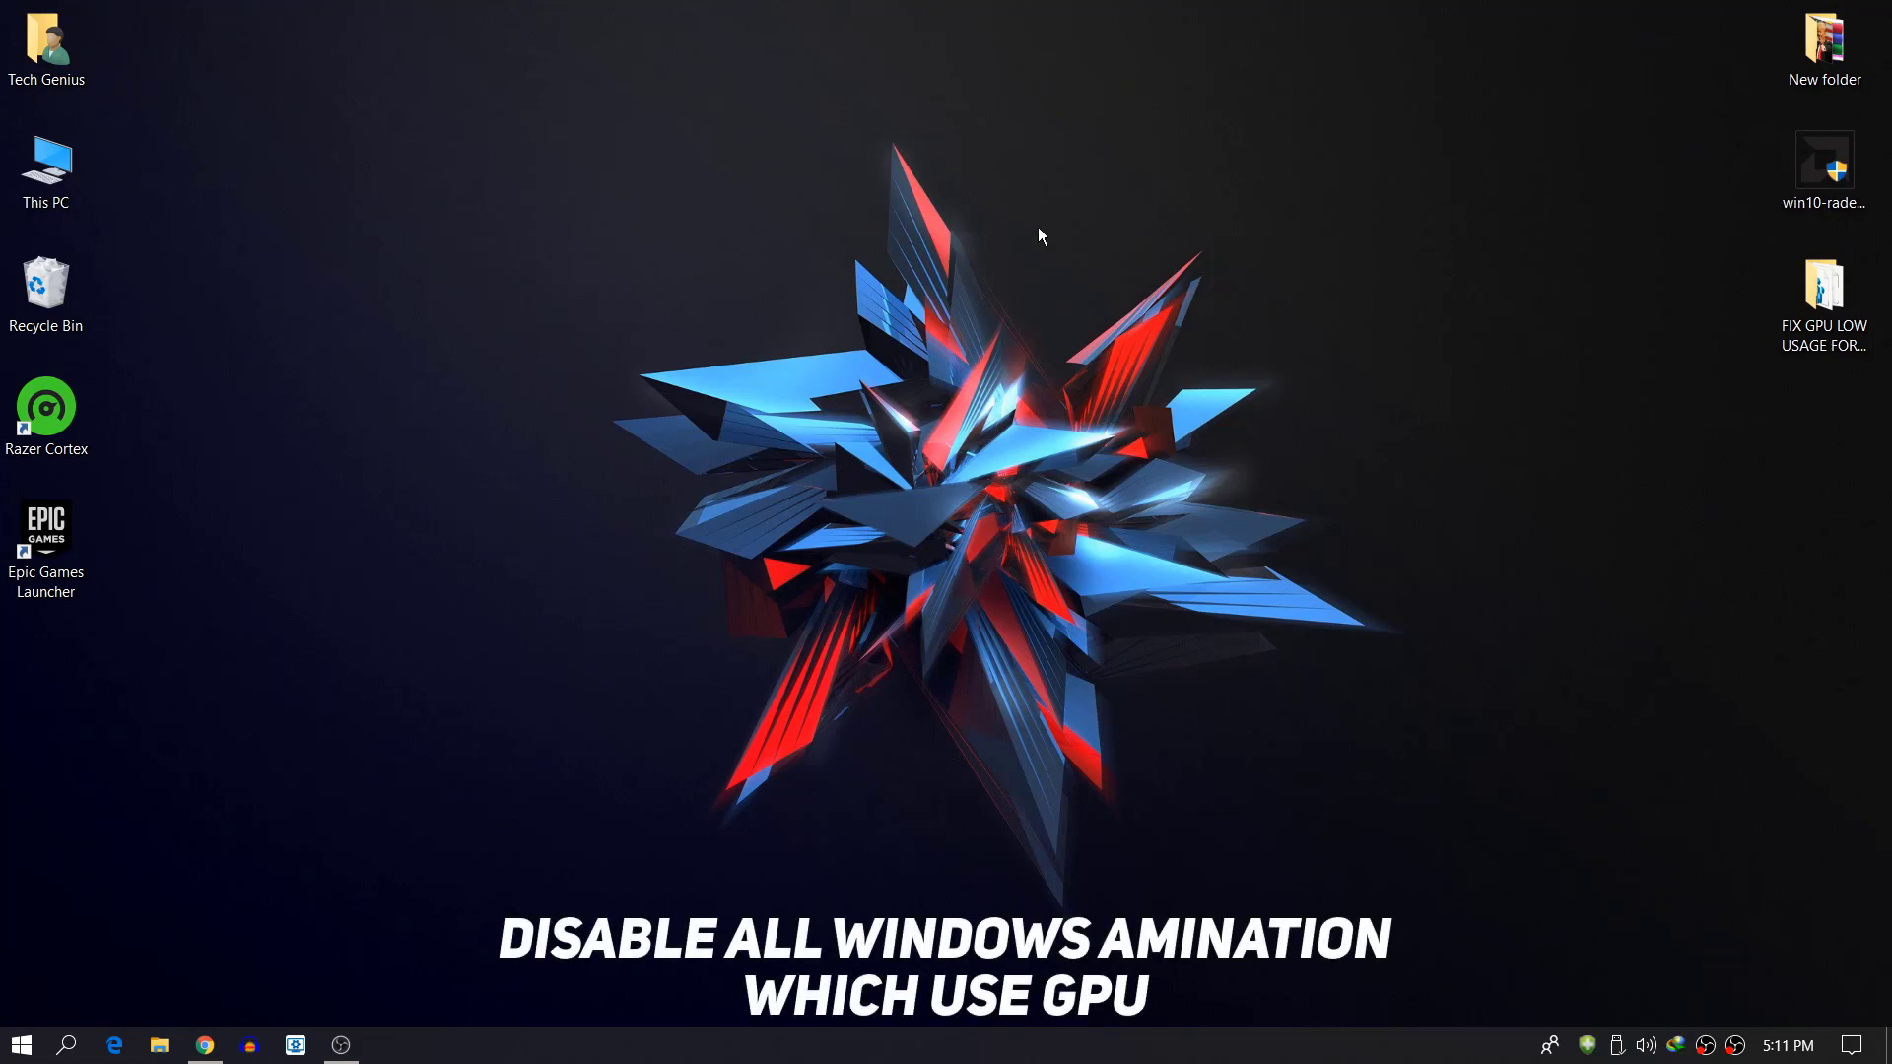
pyautogui.rightClick(63, 168)
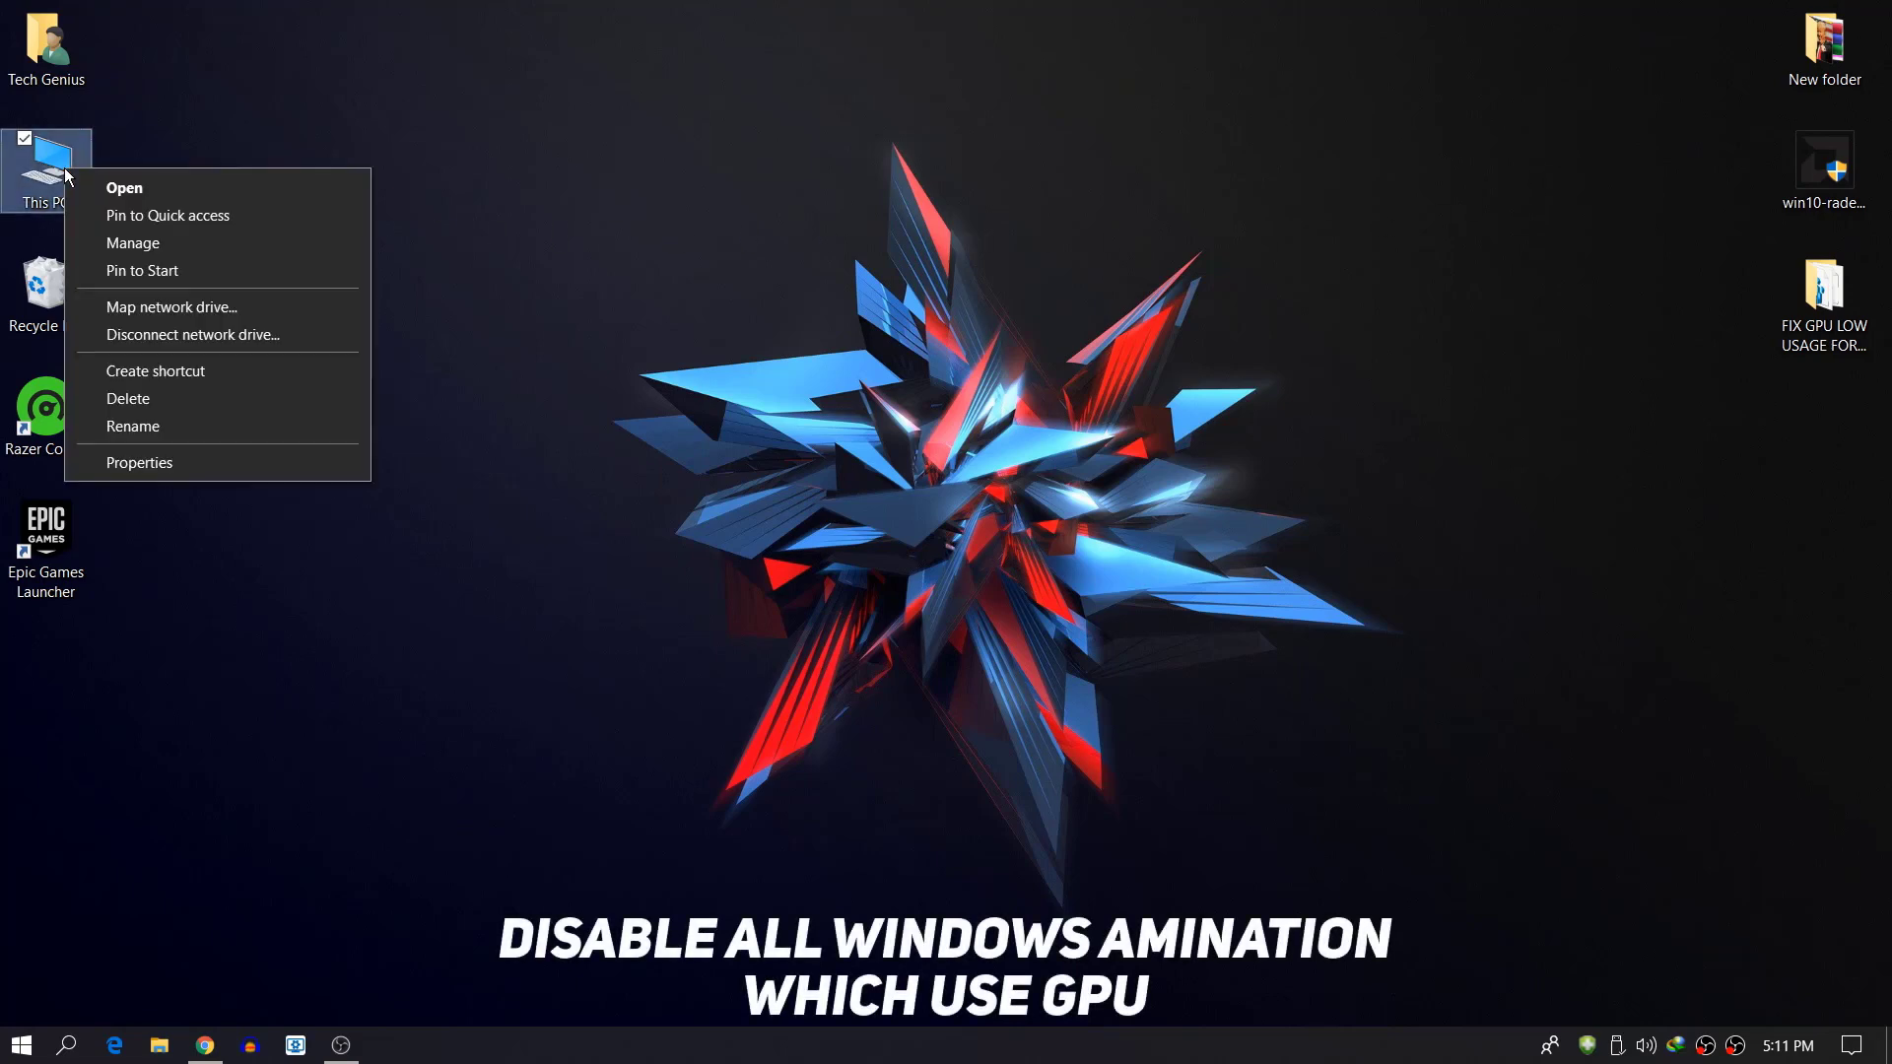
pyautogui.click(130, 461)
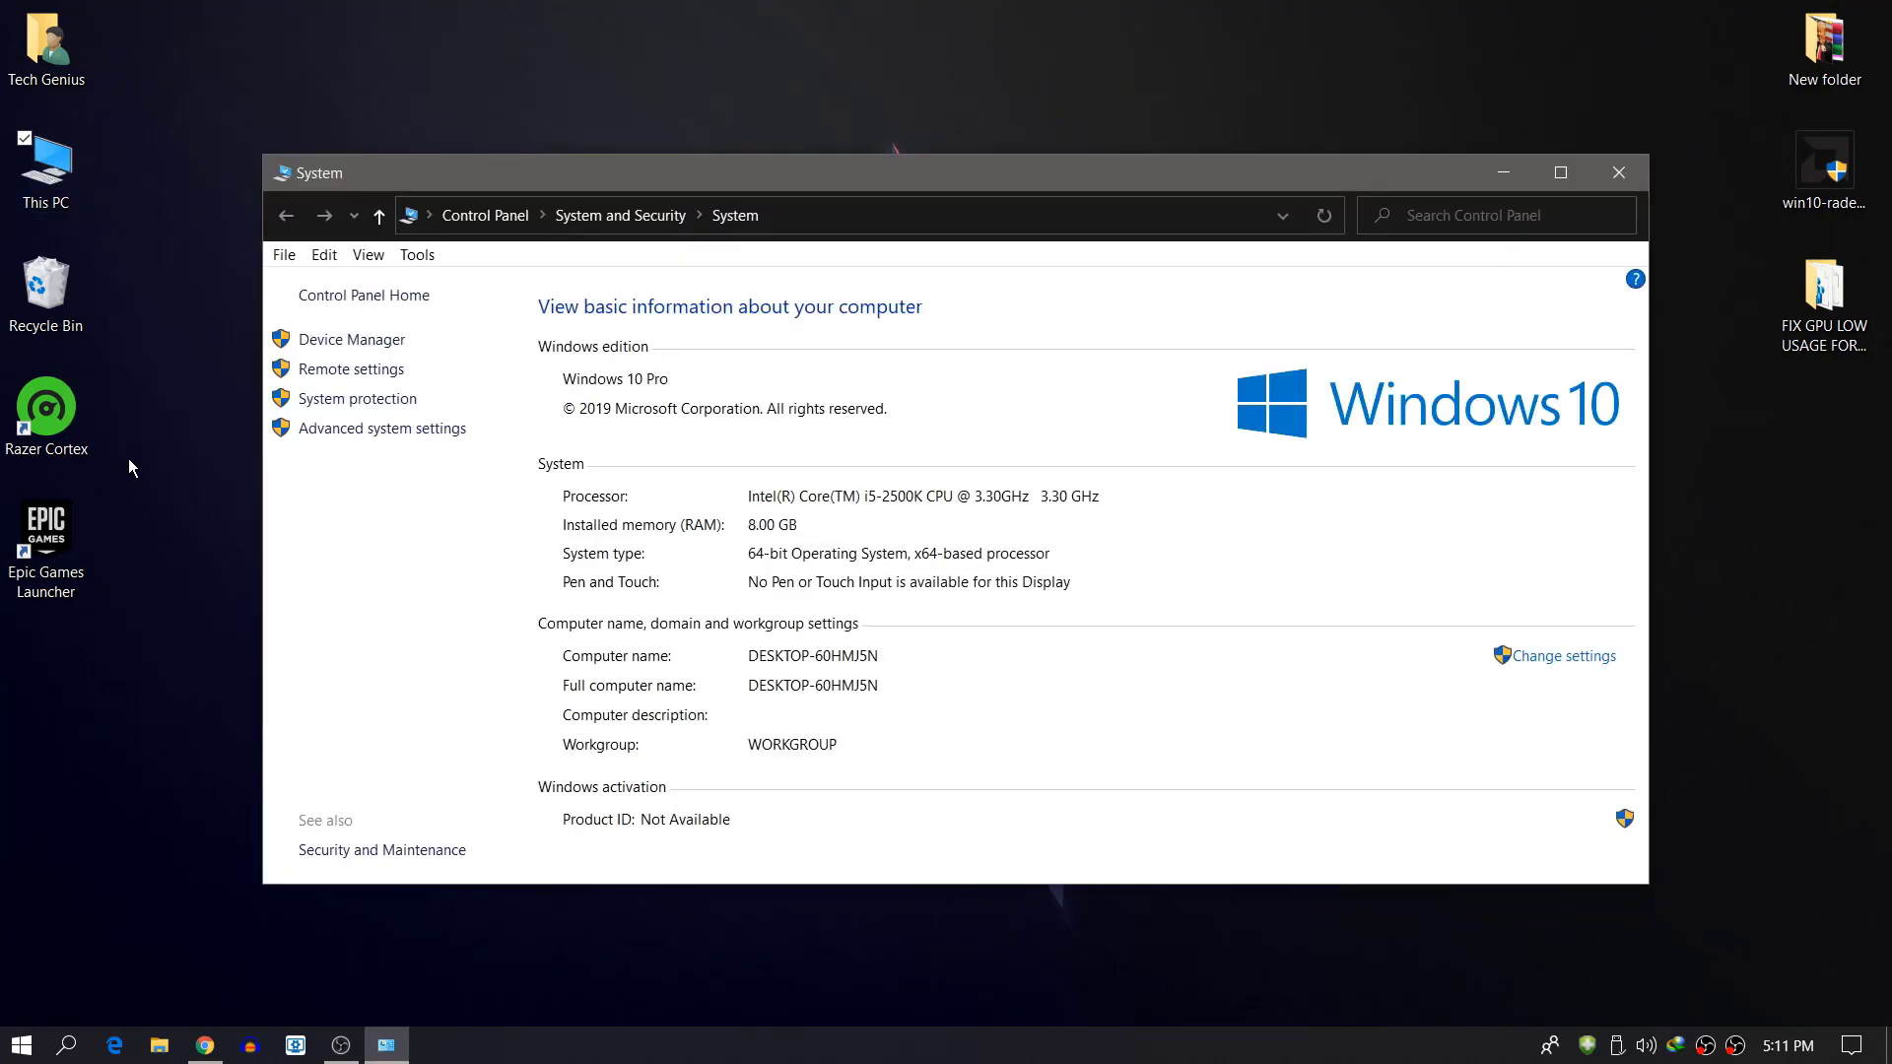
pyautogui.click(1597, 175)
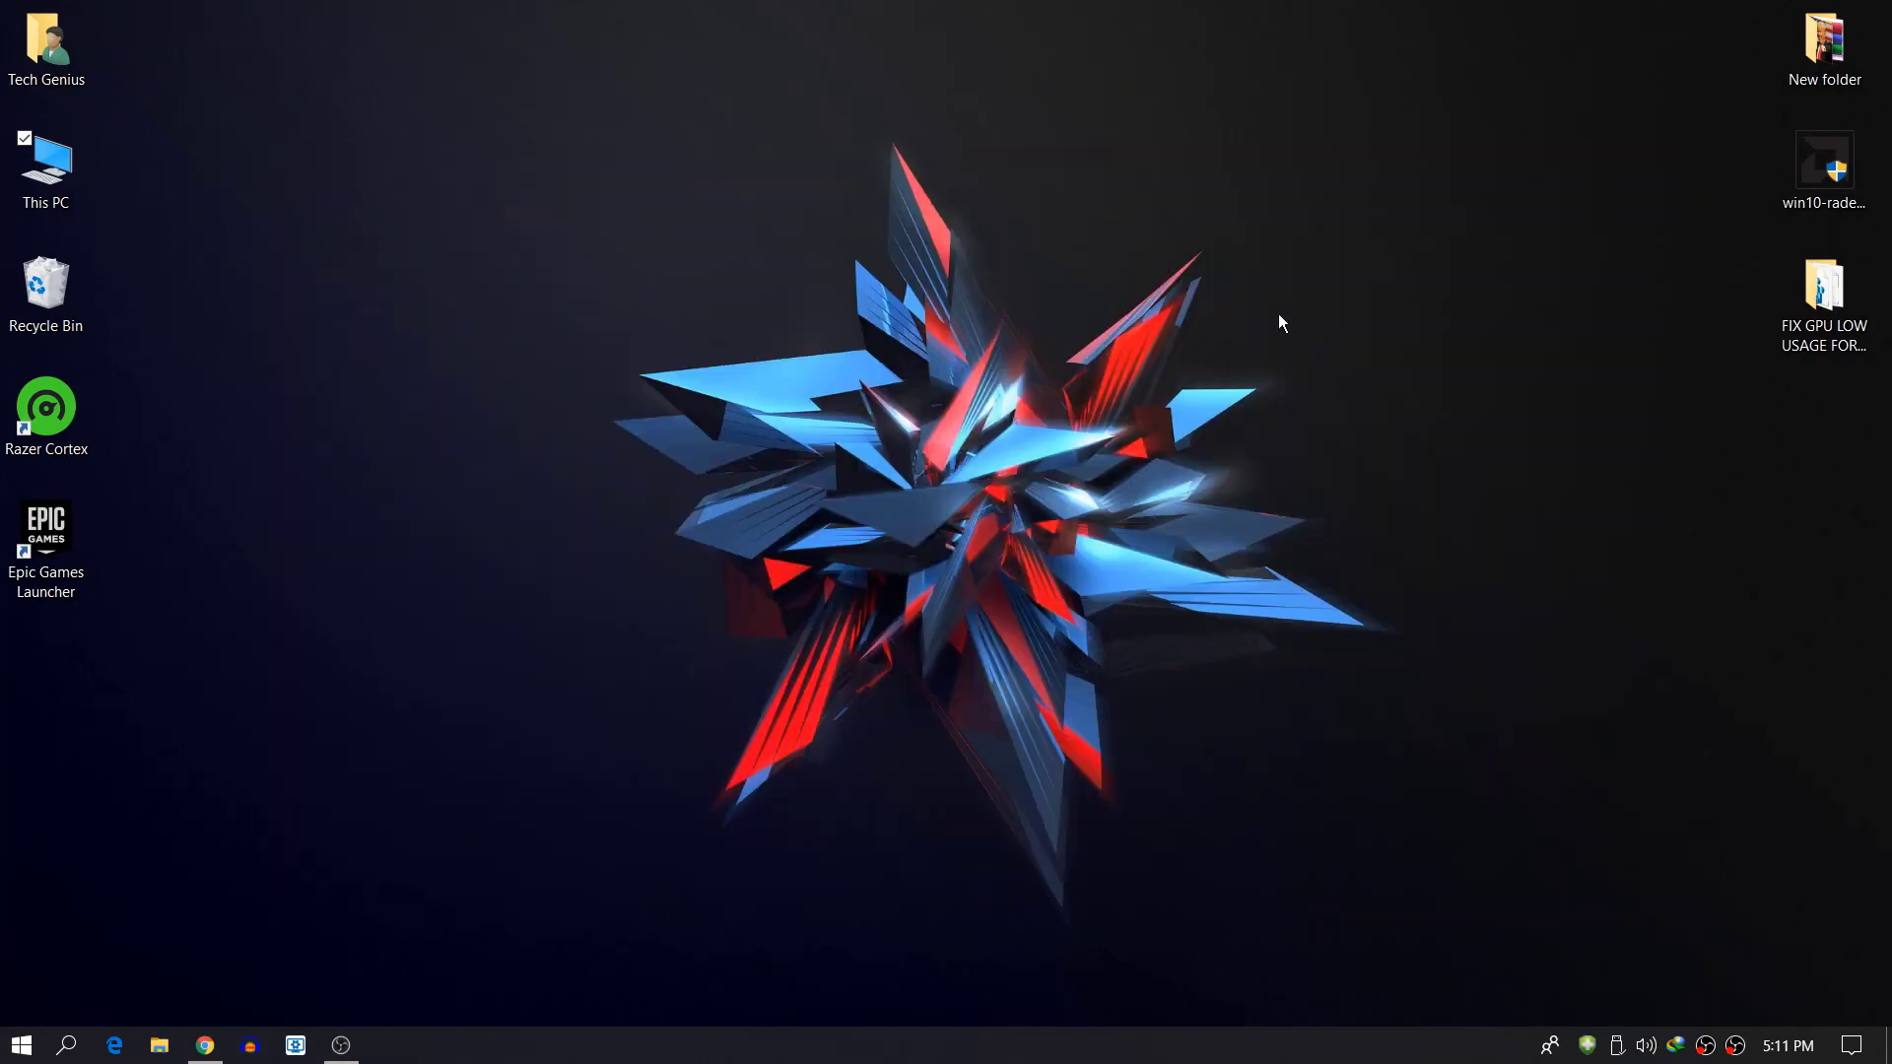
# Step: Search Windows for This PC, view its properties and open the advanced system settings
pyautogui.click(65, 1045)
pyautogui.write('THIS')
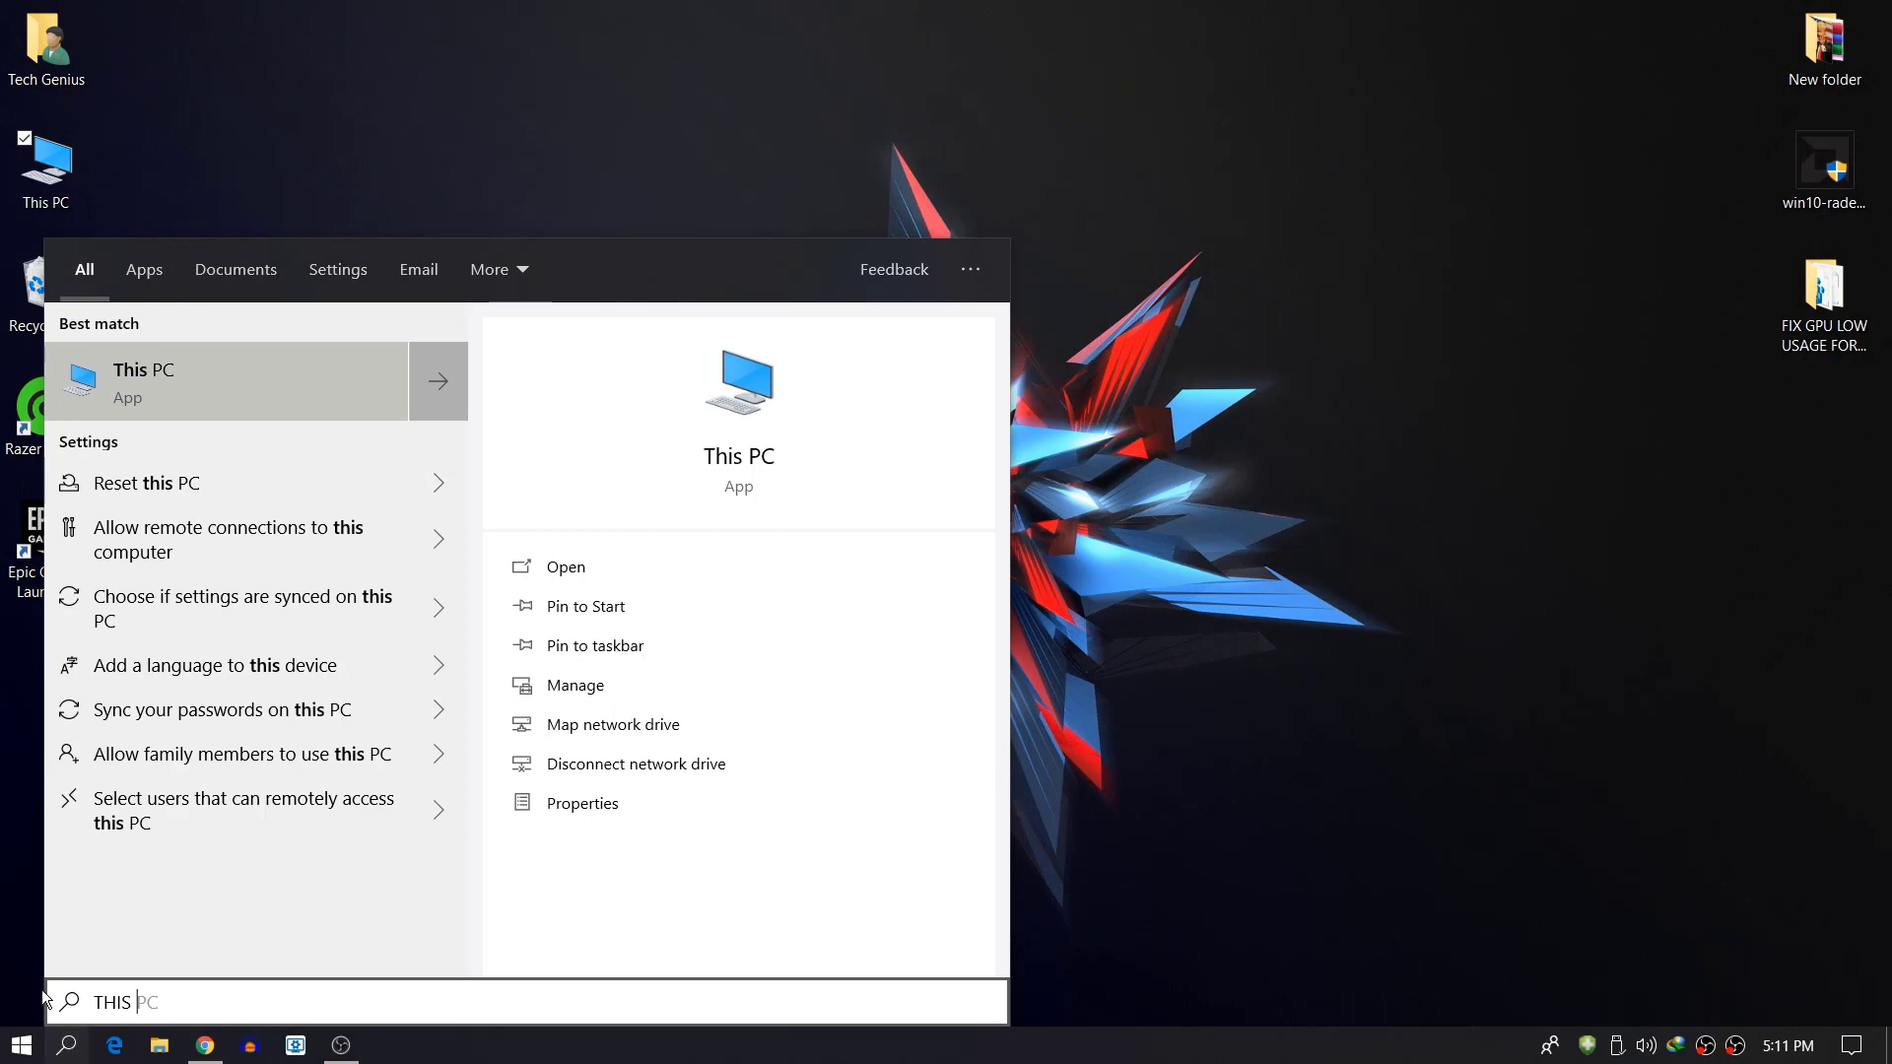
pyautogui.rightClick(313, 388)
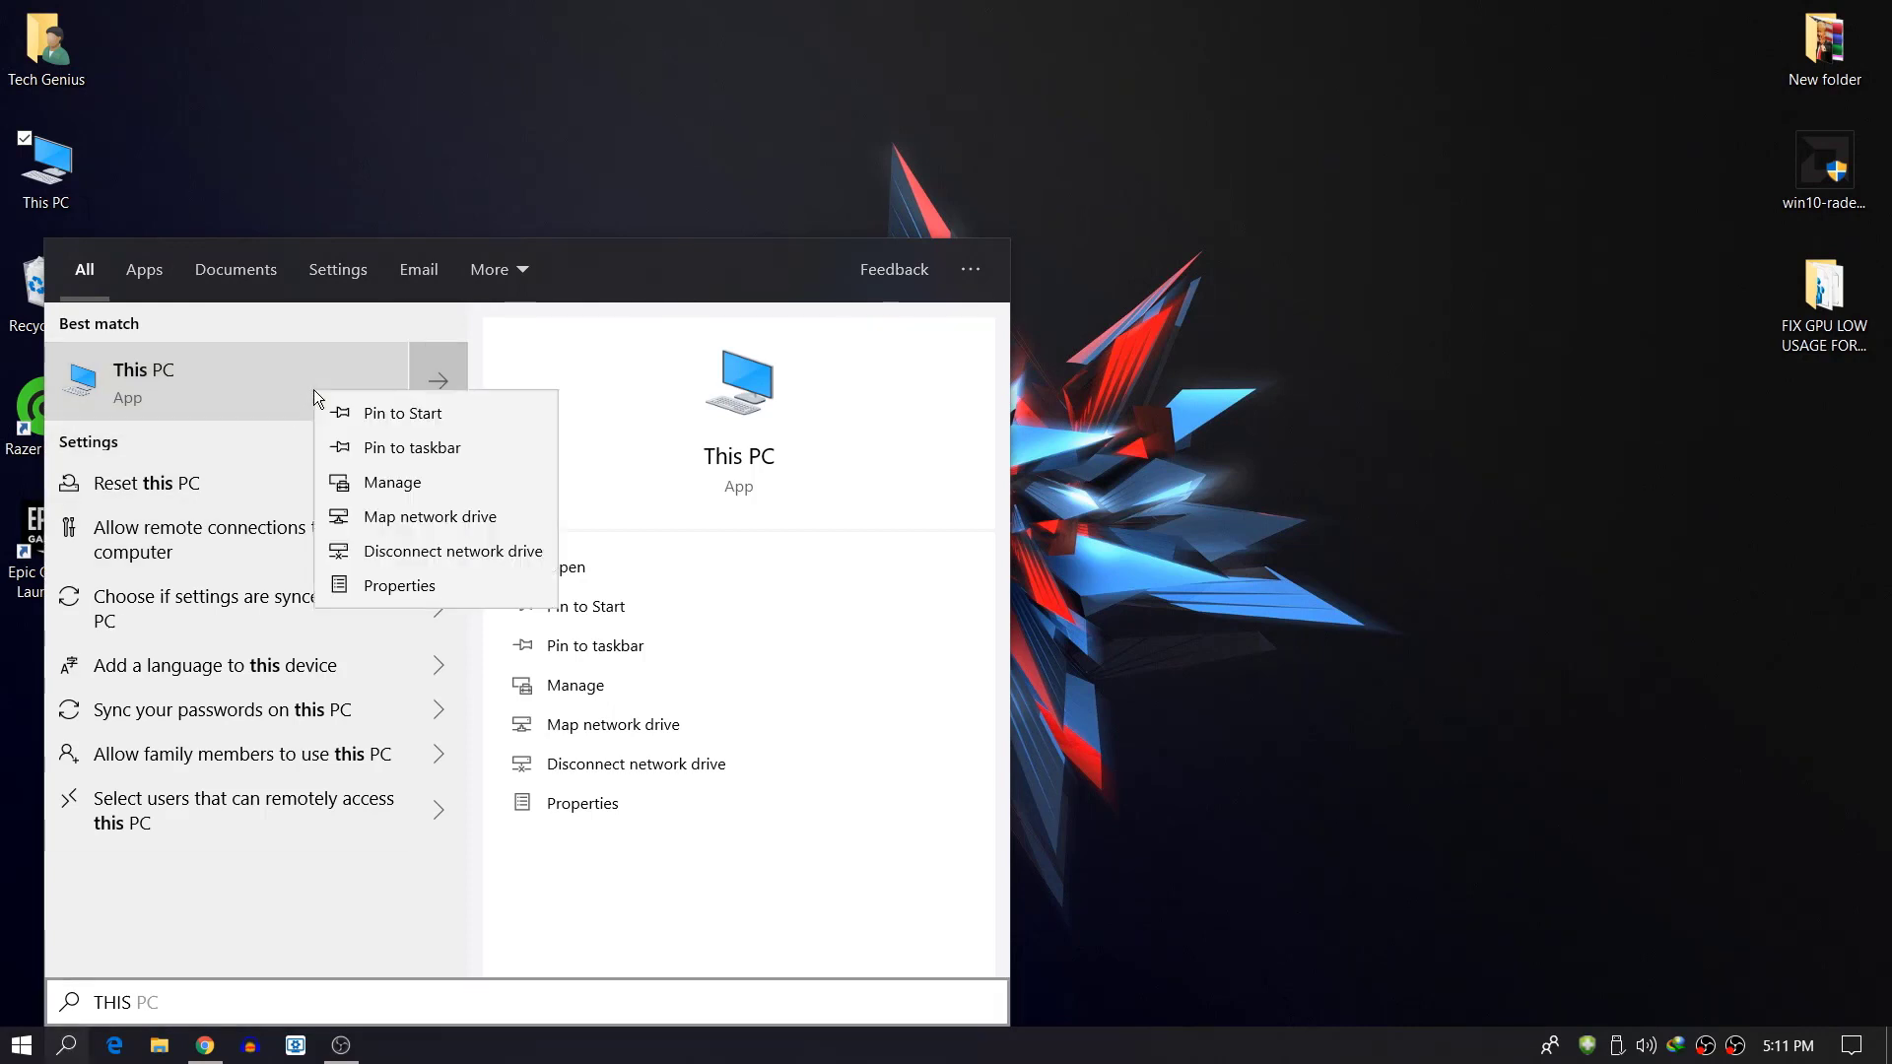
pyautogui.click(439, 584)
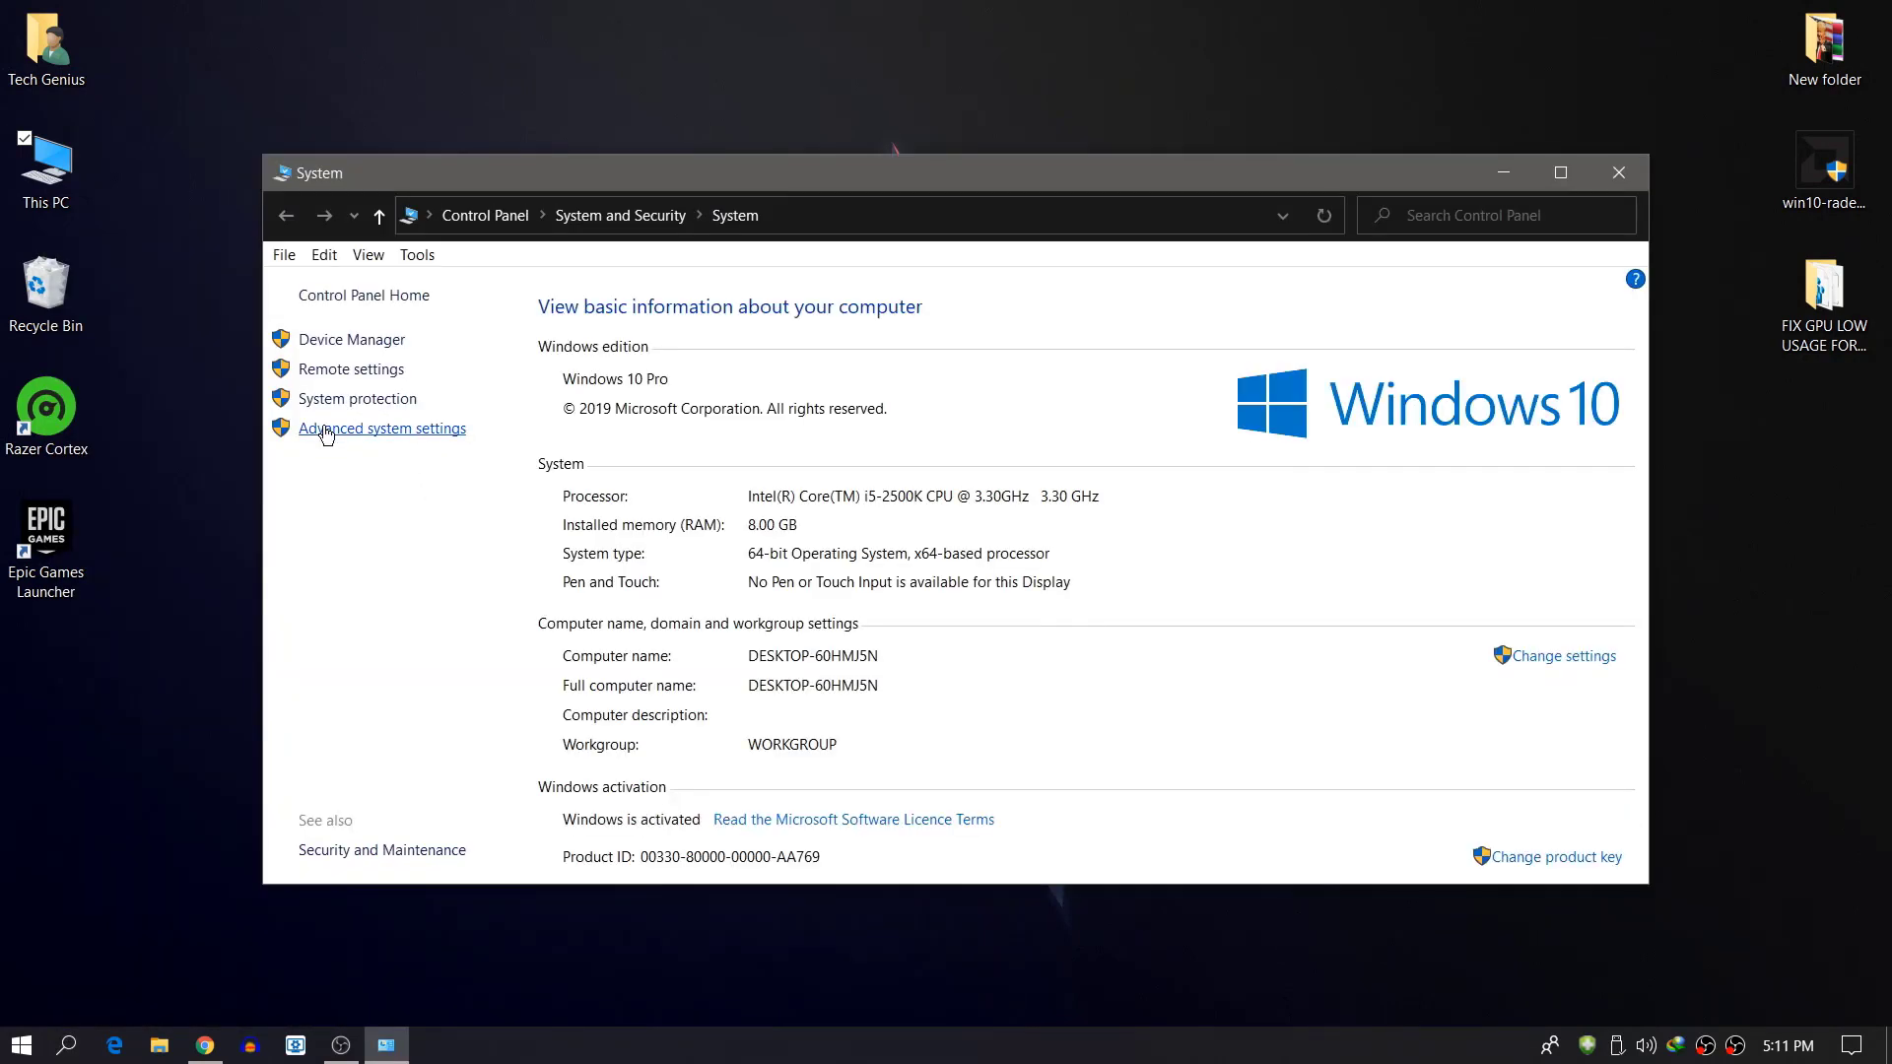
pyautogui.click(326, 430)
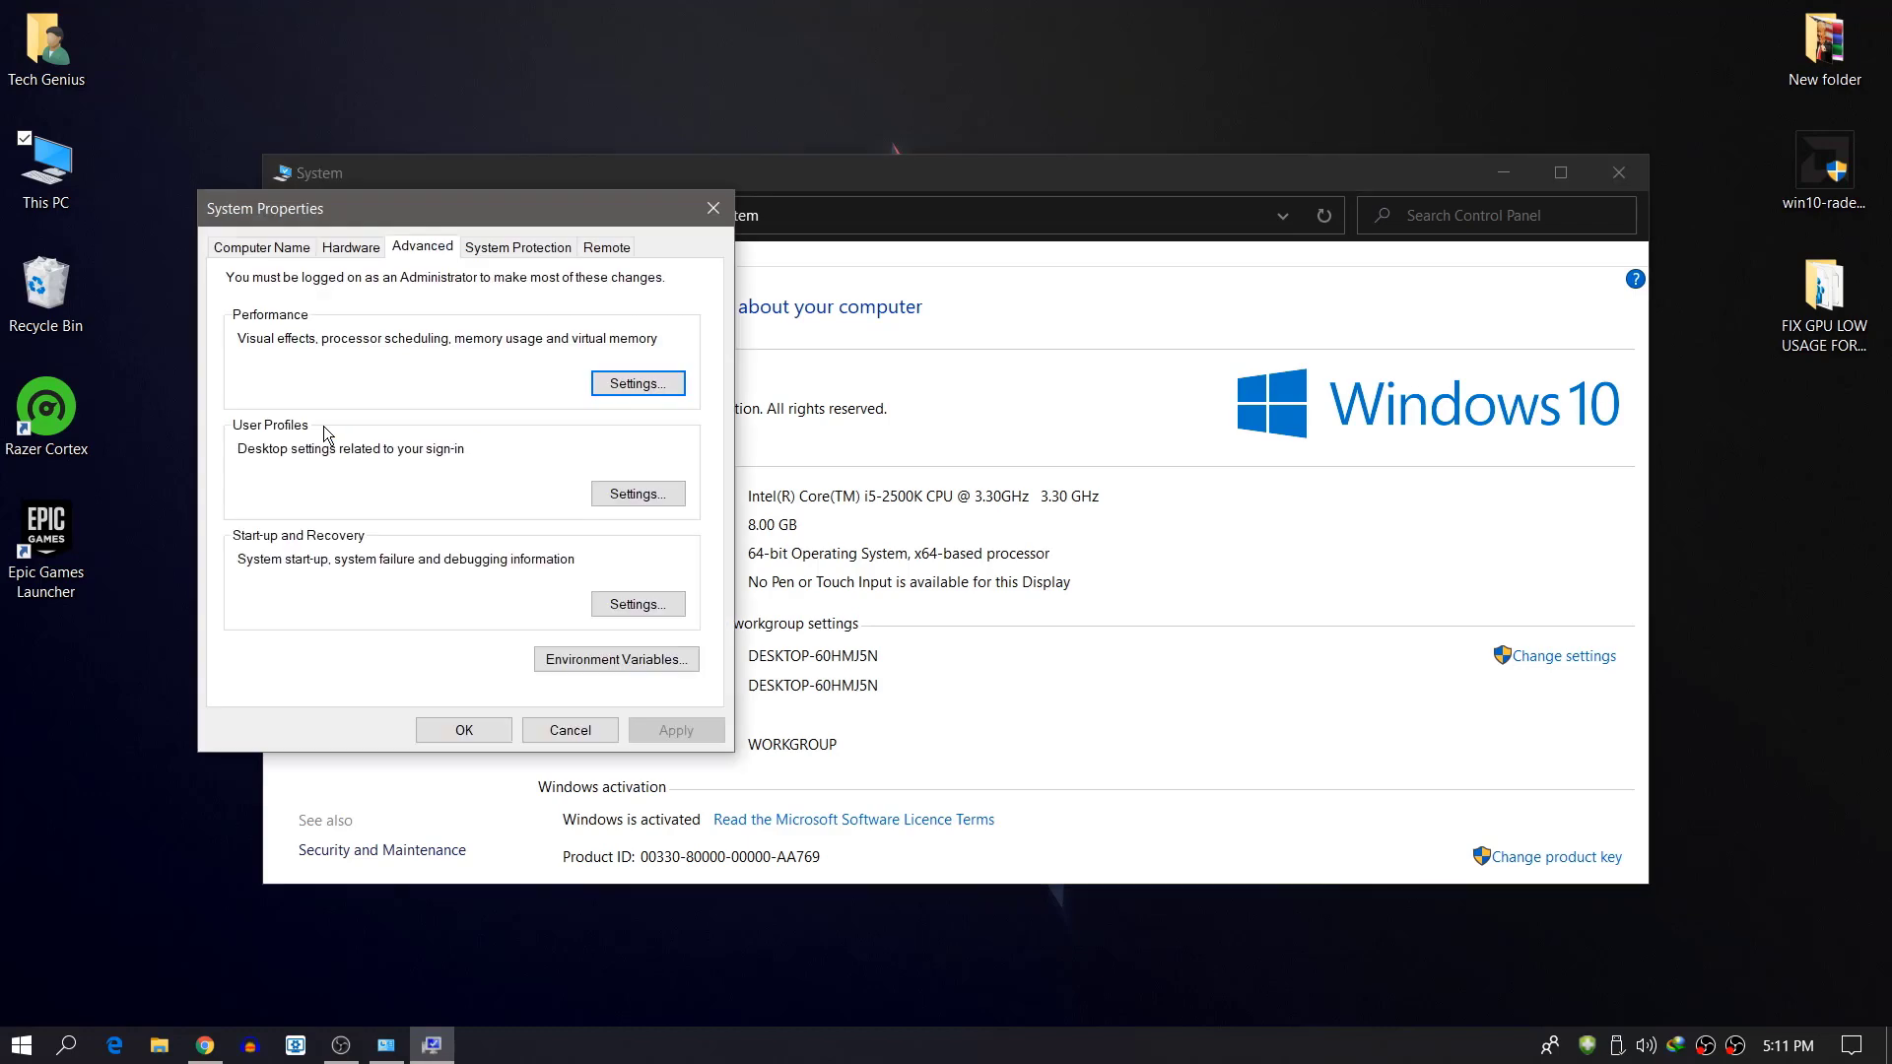
# Step: Check the custom visual effects in the Windows performance options, accept them and close the system windows
pyautogui.click(613, 386)
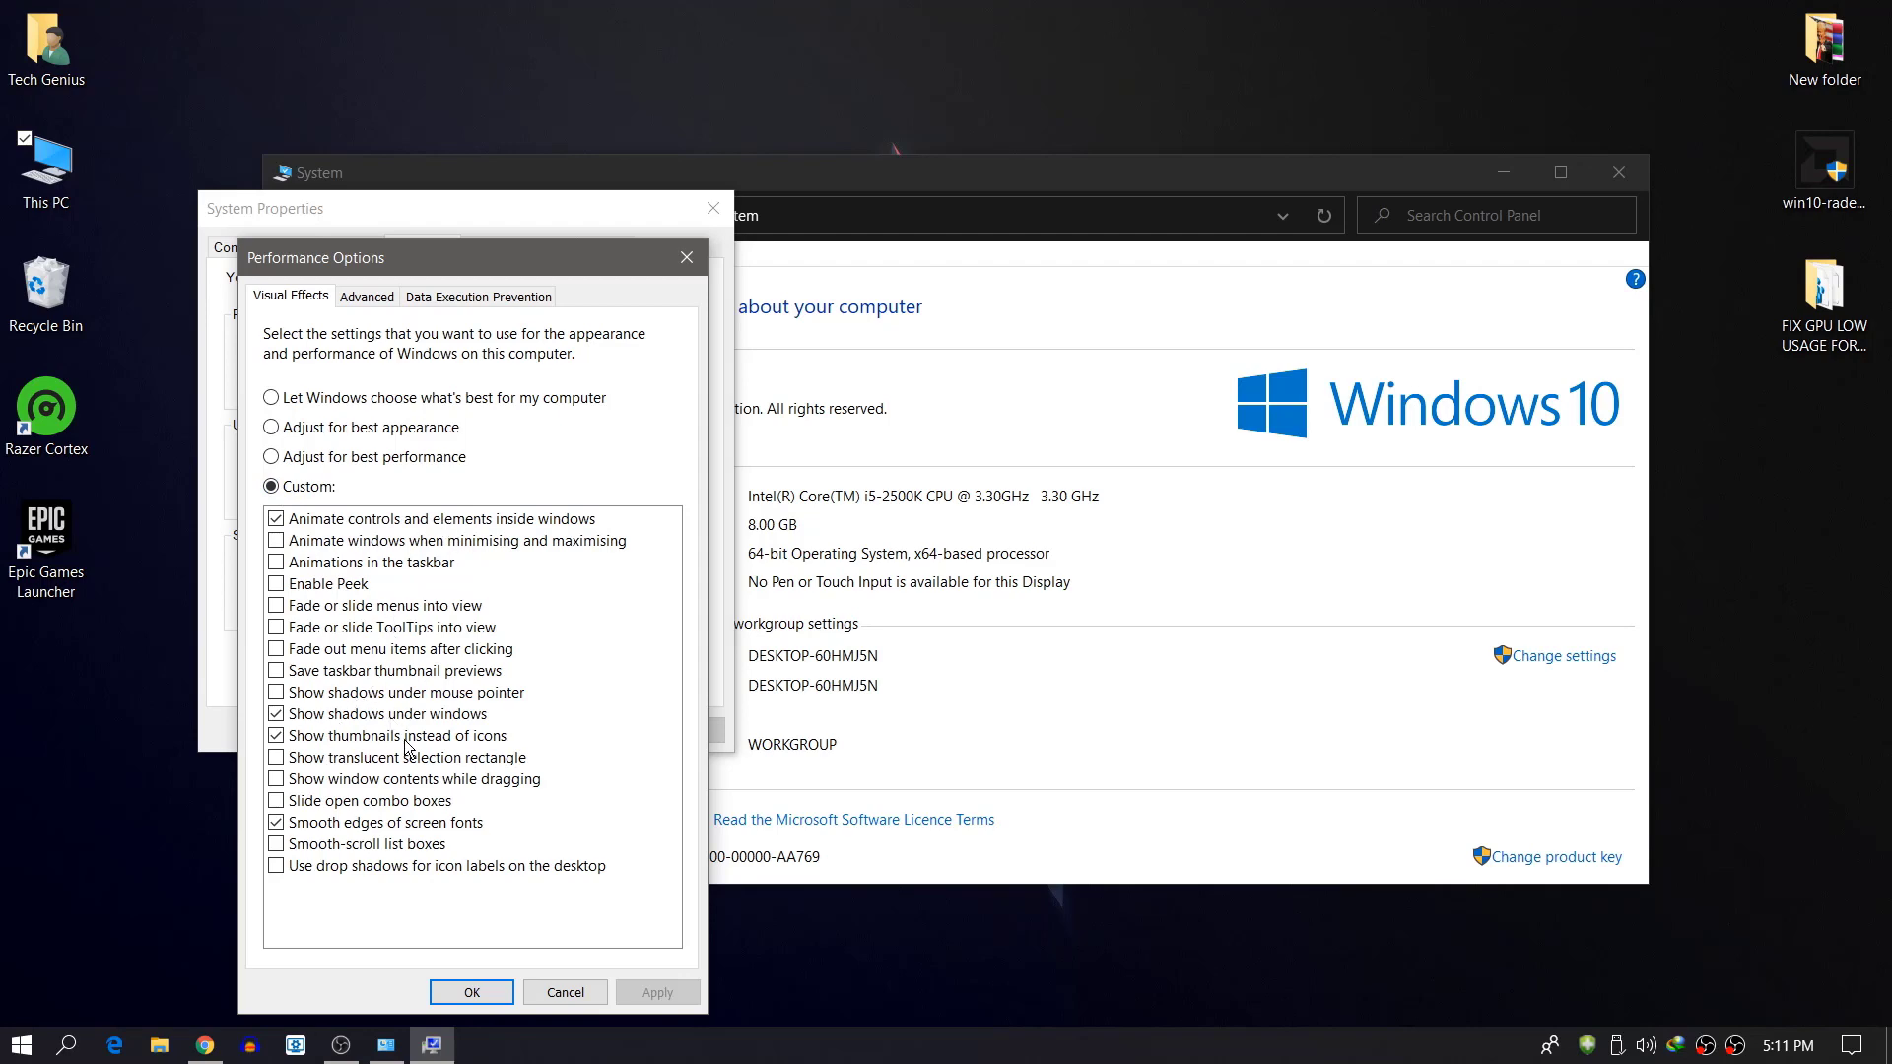
pyautogui.click(472, 992)
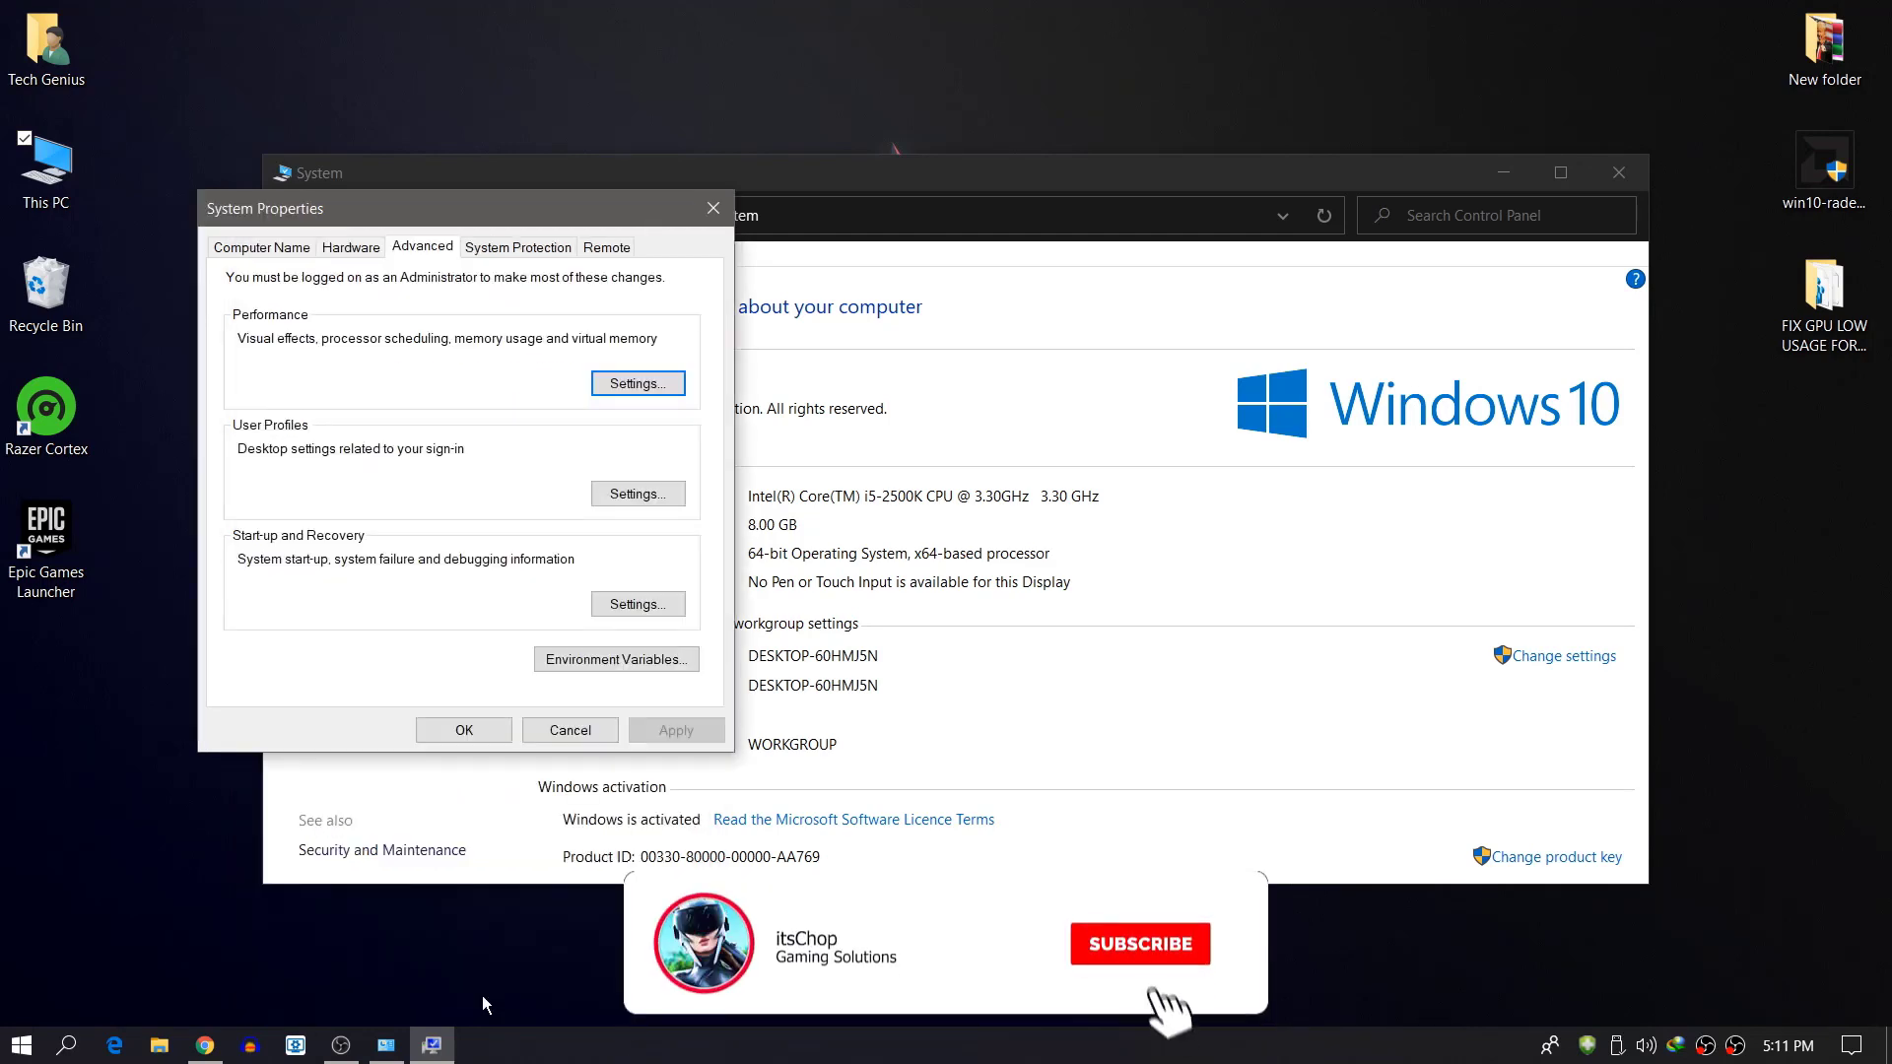
pyautogui.click(464, 730)
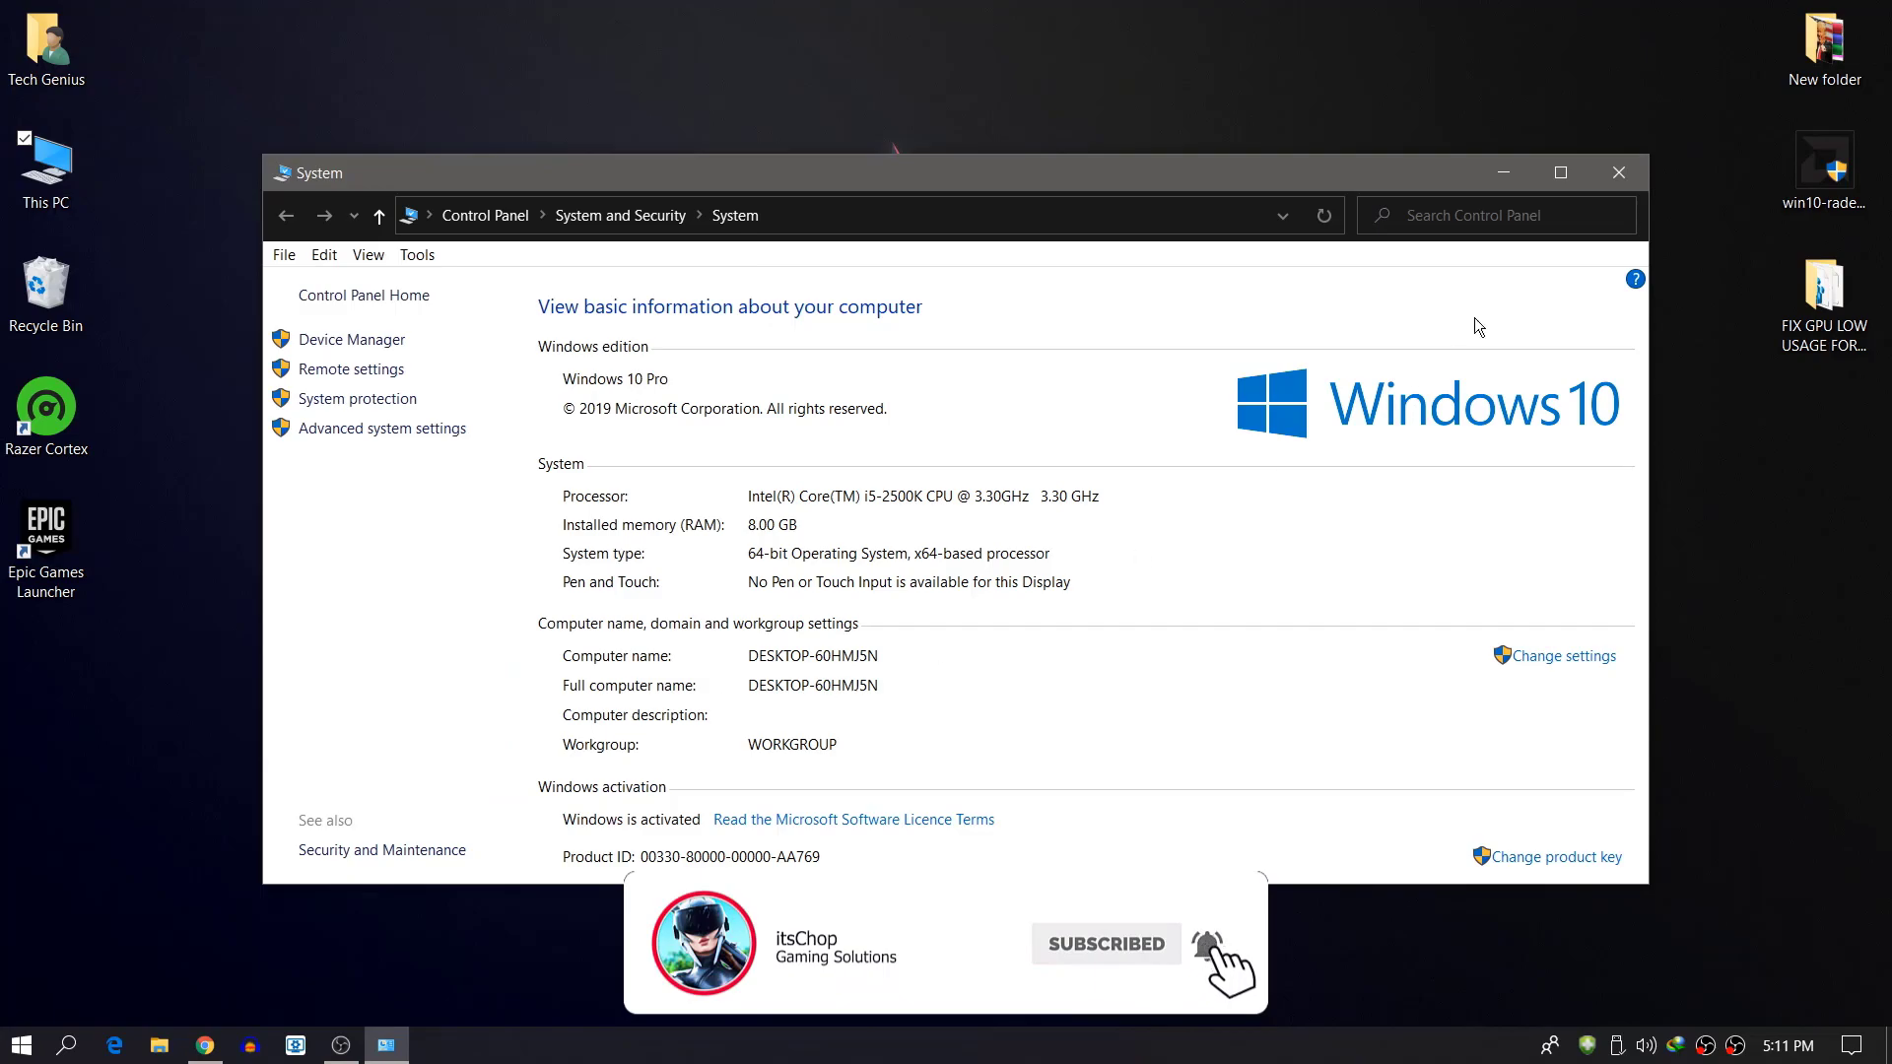
pyautogui.click(1616, 175)
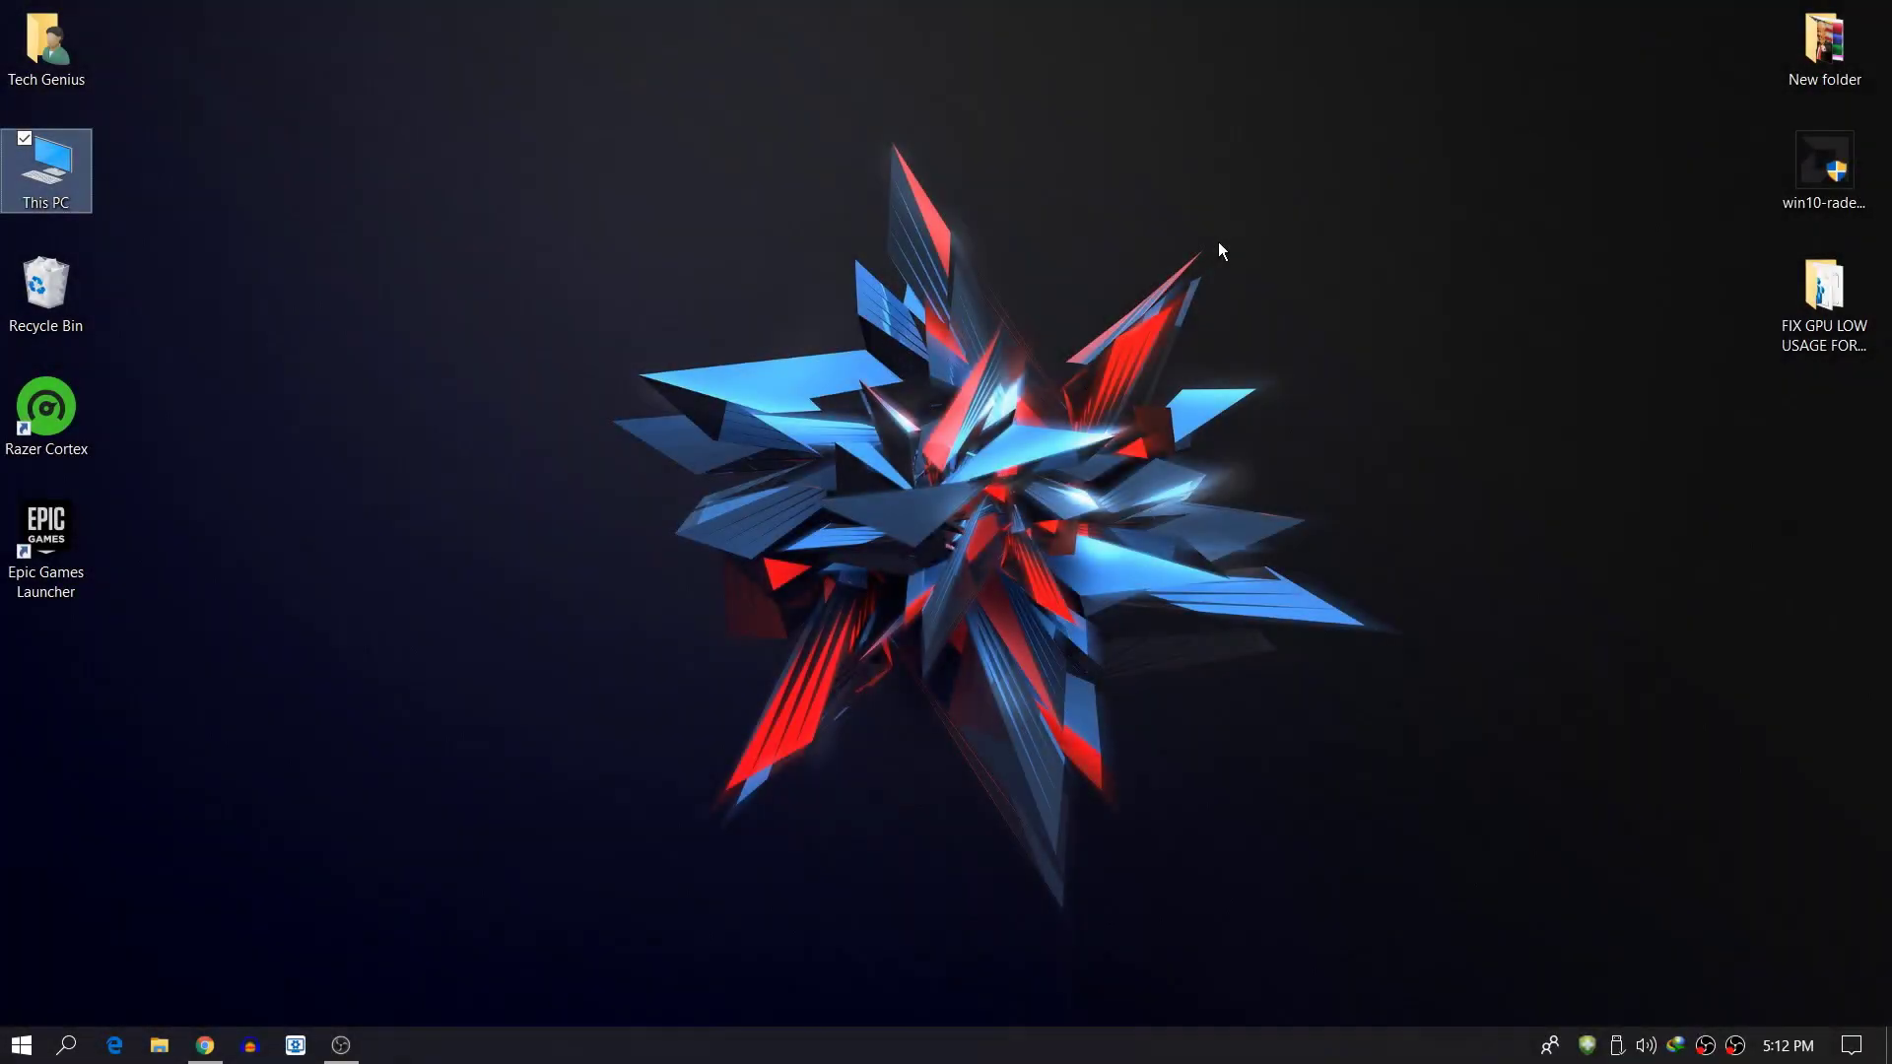
# Step: Search Windows for the Power & sleep settings and open the additional power settings from there
pyautogui.click(69, 1043)
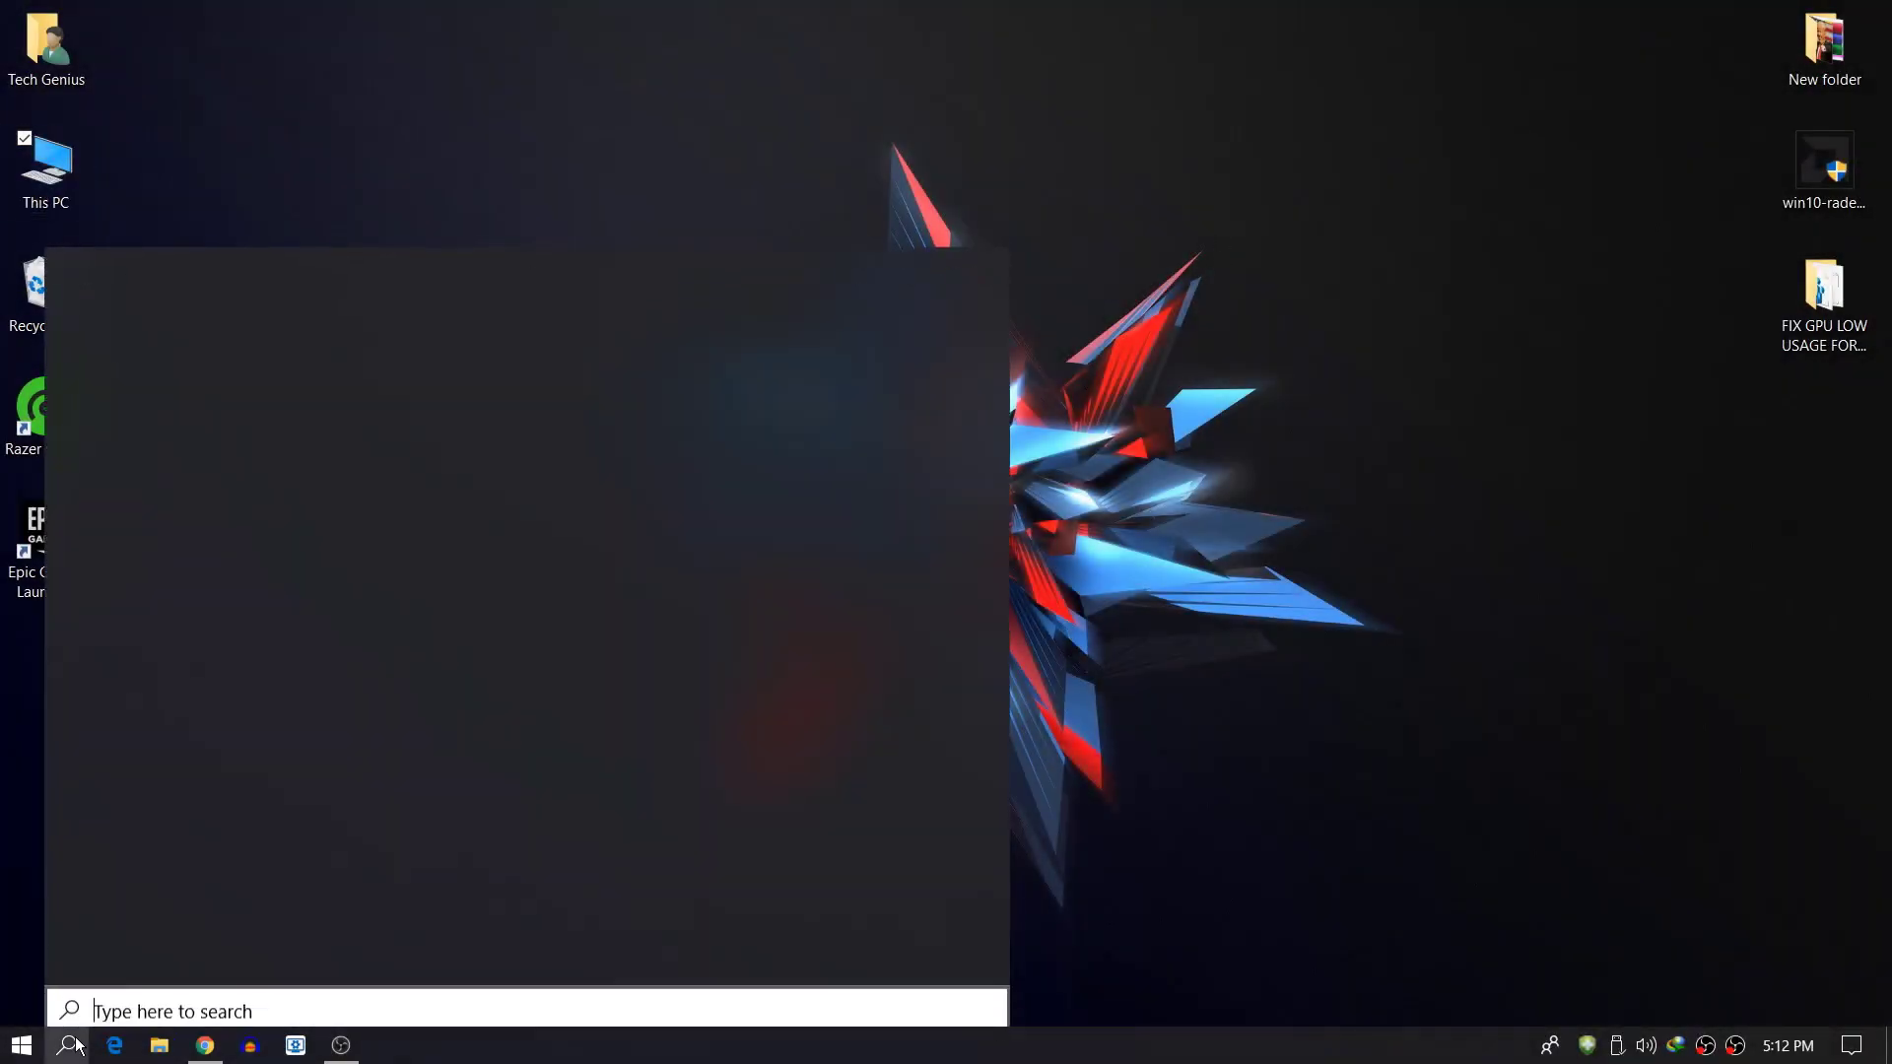
pyautogui.write('POWER')
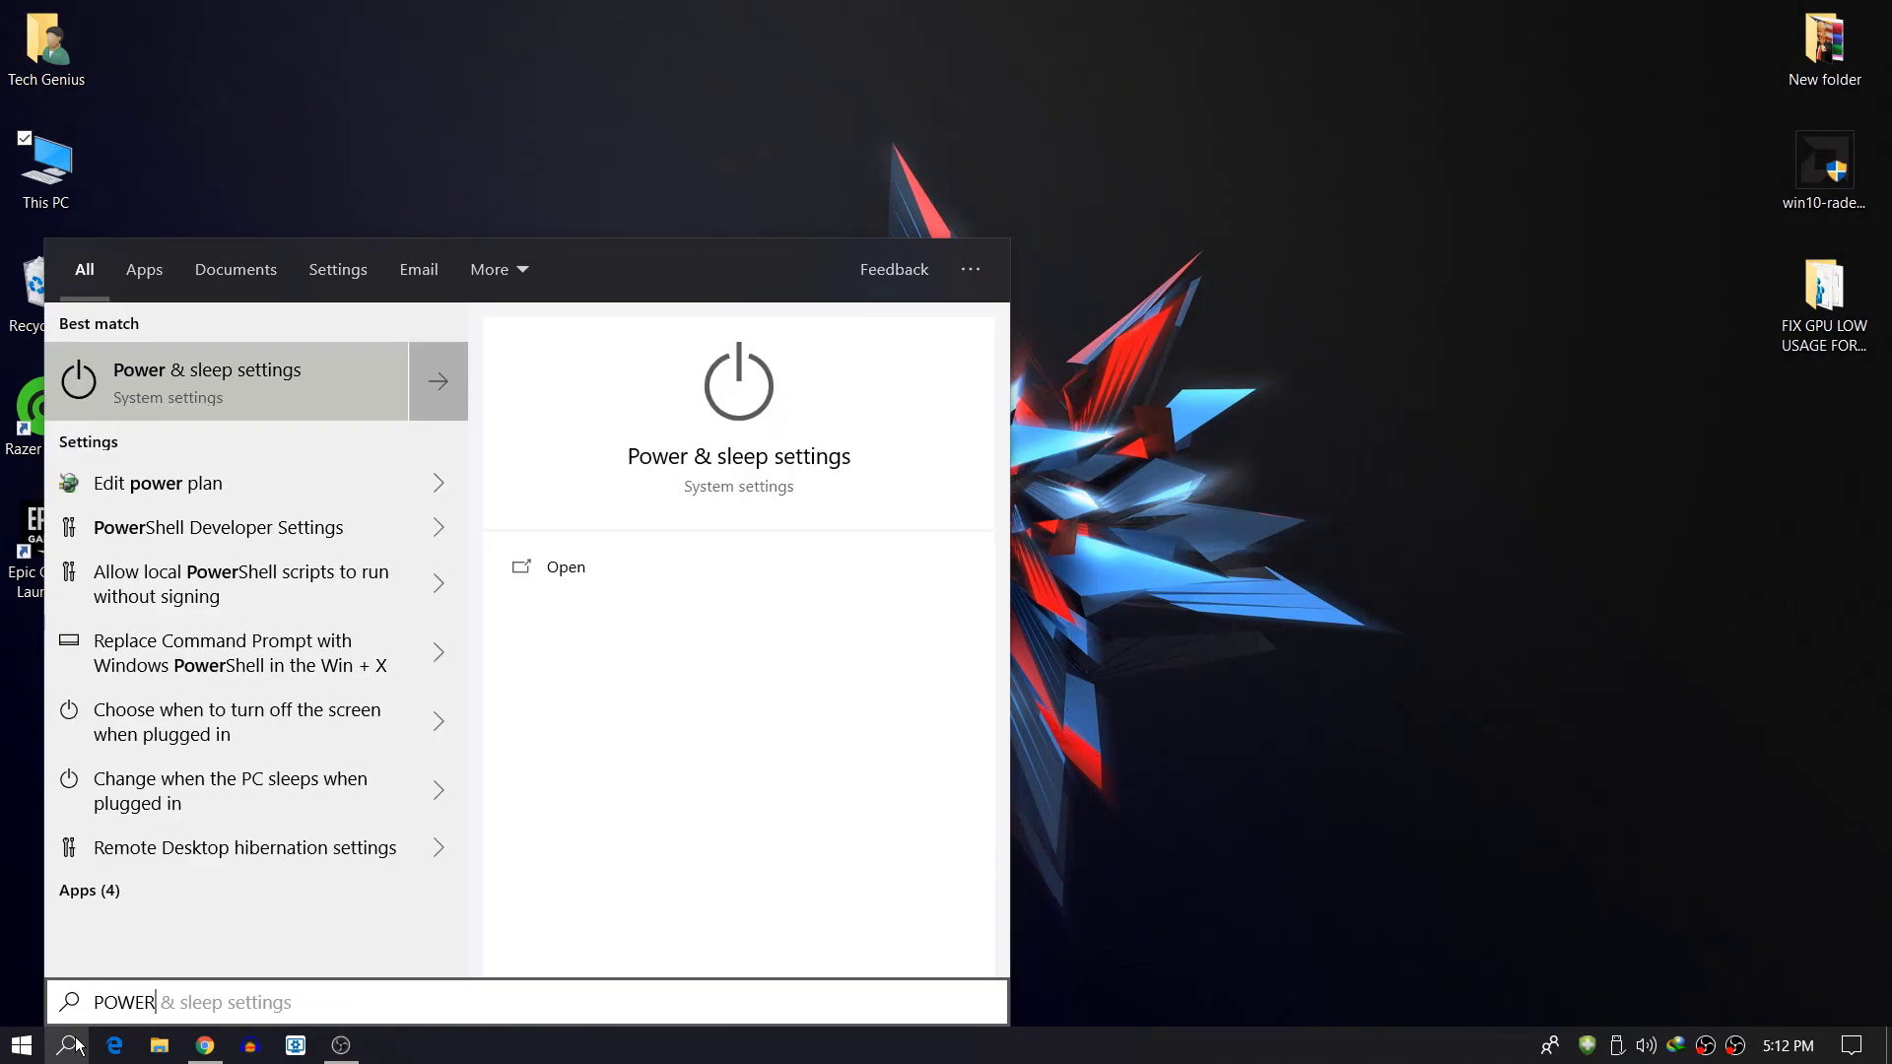
pyautogui.click(158, 384)
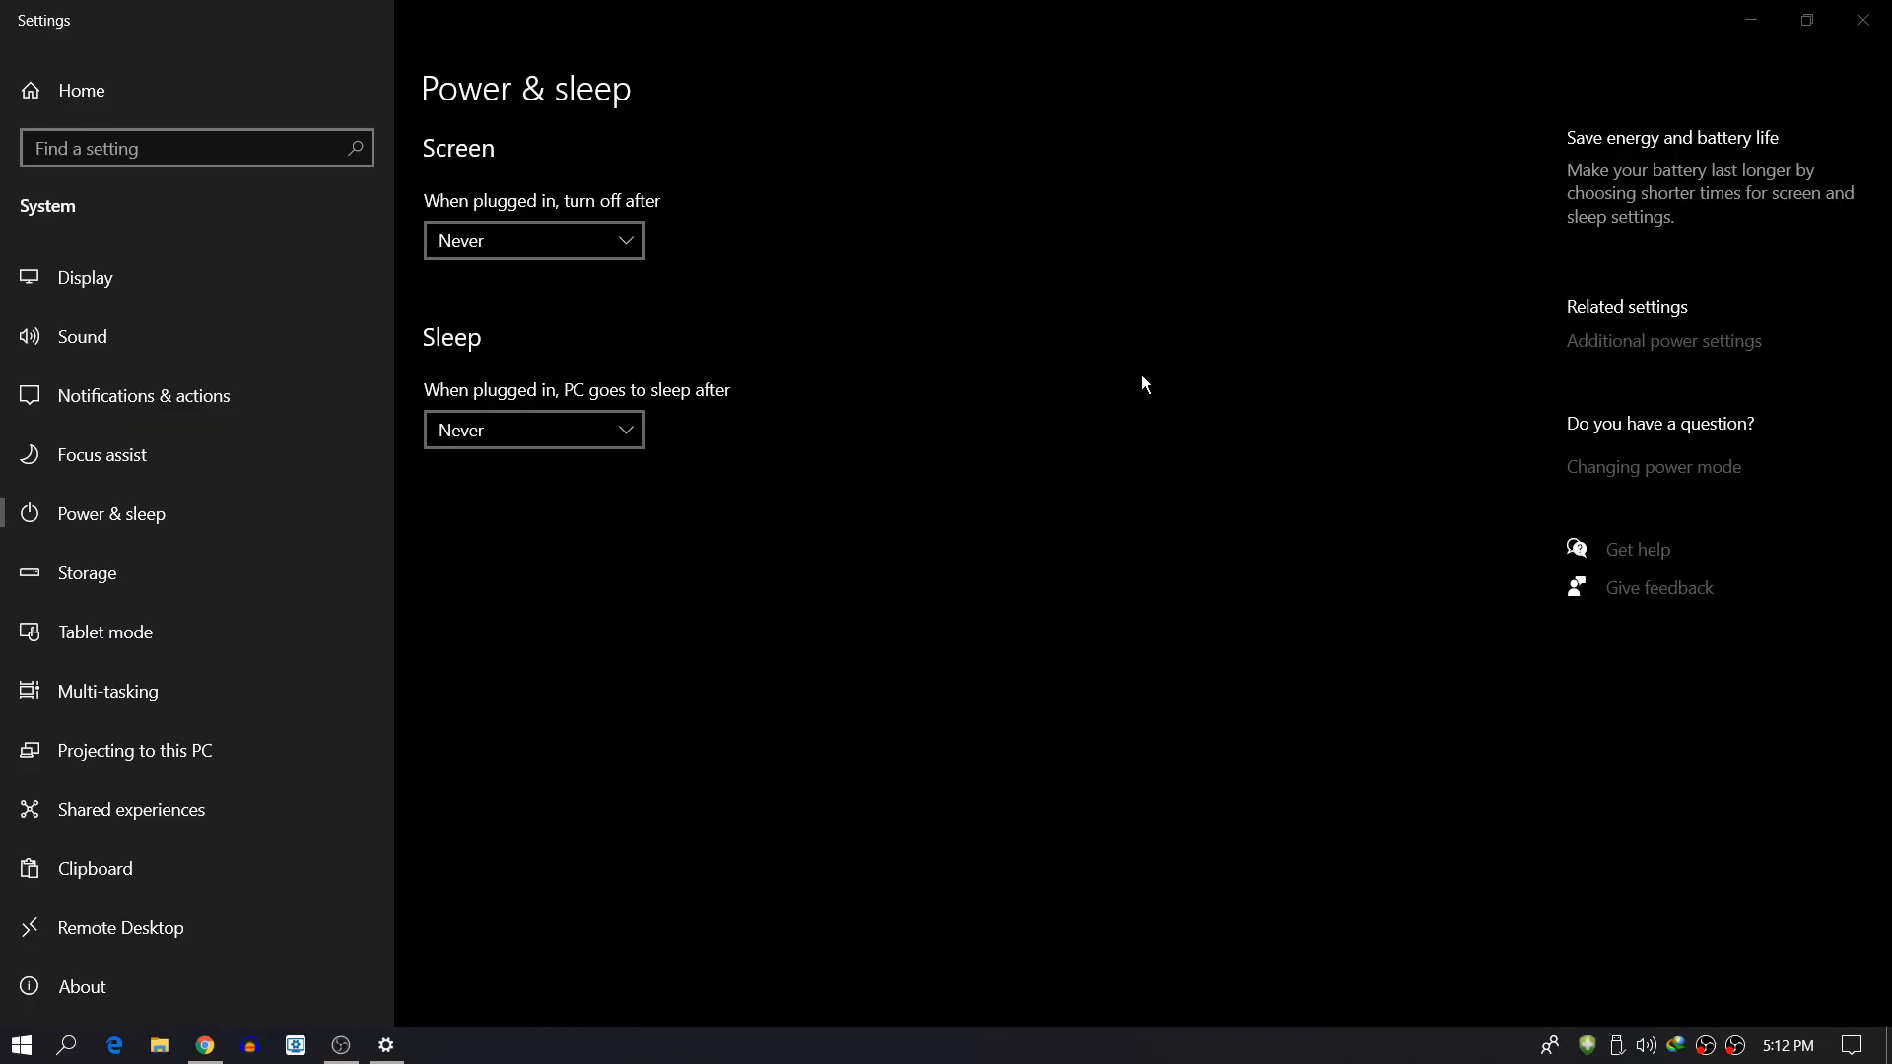
pyautogui.click(1632, 344)
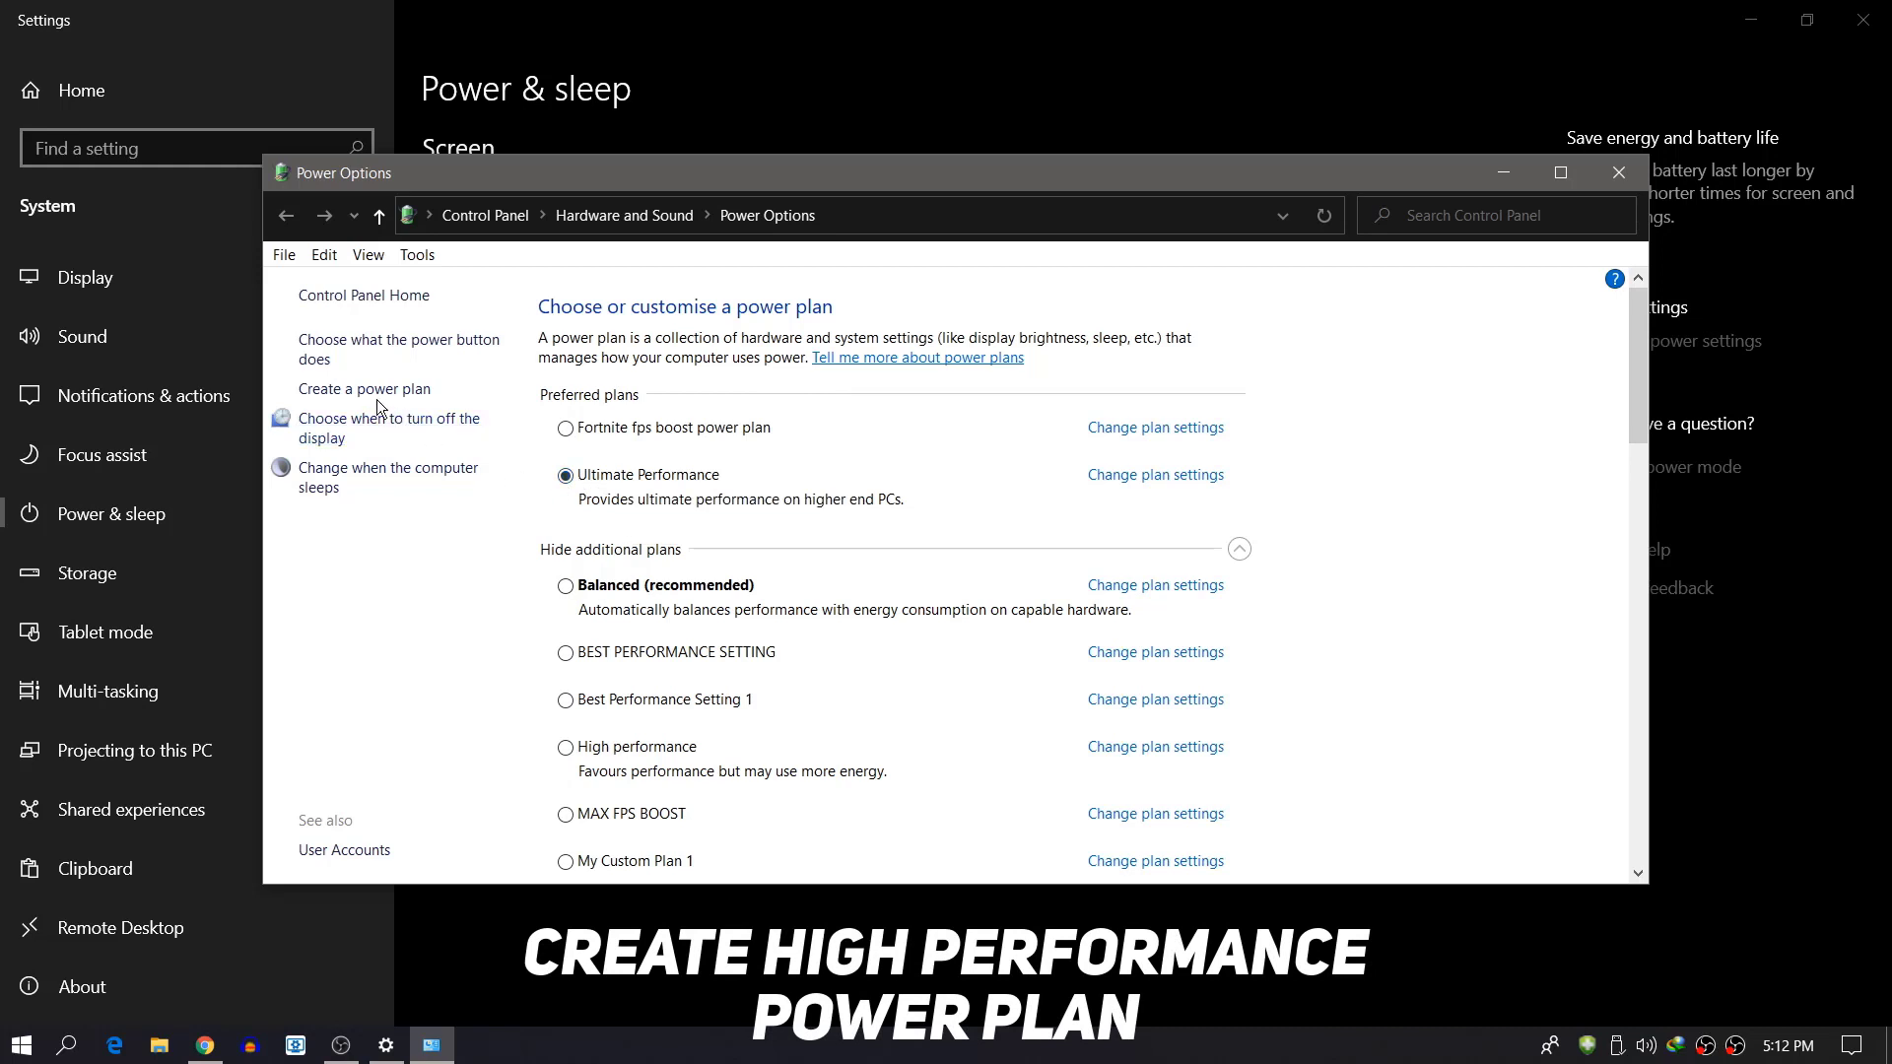
# Step: Try to create a power plan based on High performance, named NAME IS ANY THING OR YOU MAKE IT AUTO, and minimise the power options
pyautogui.click(343, 390)
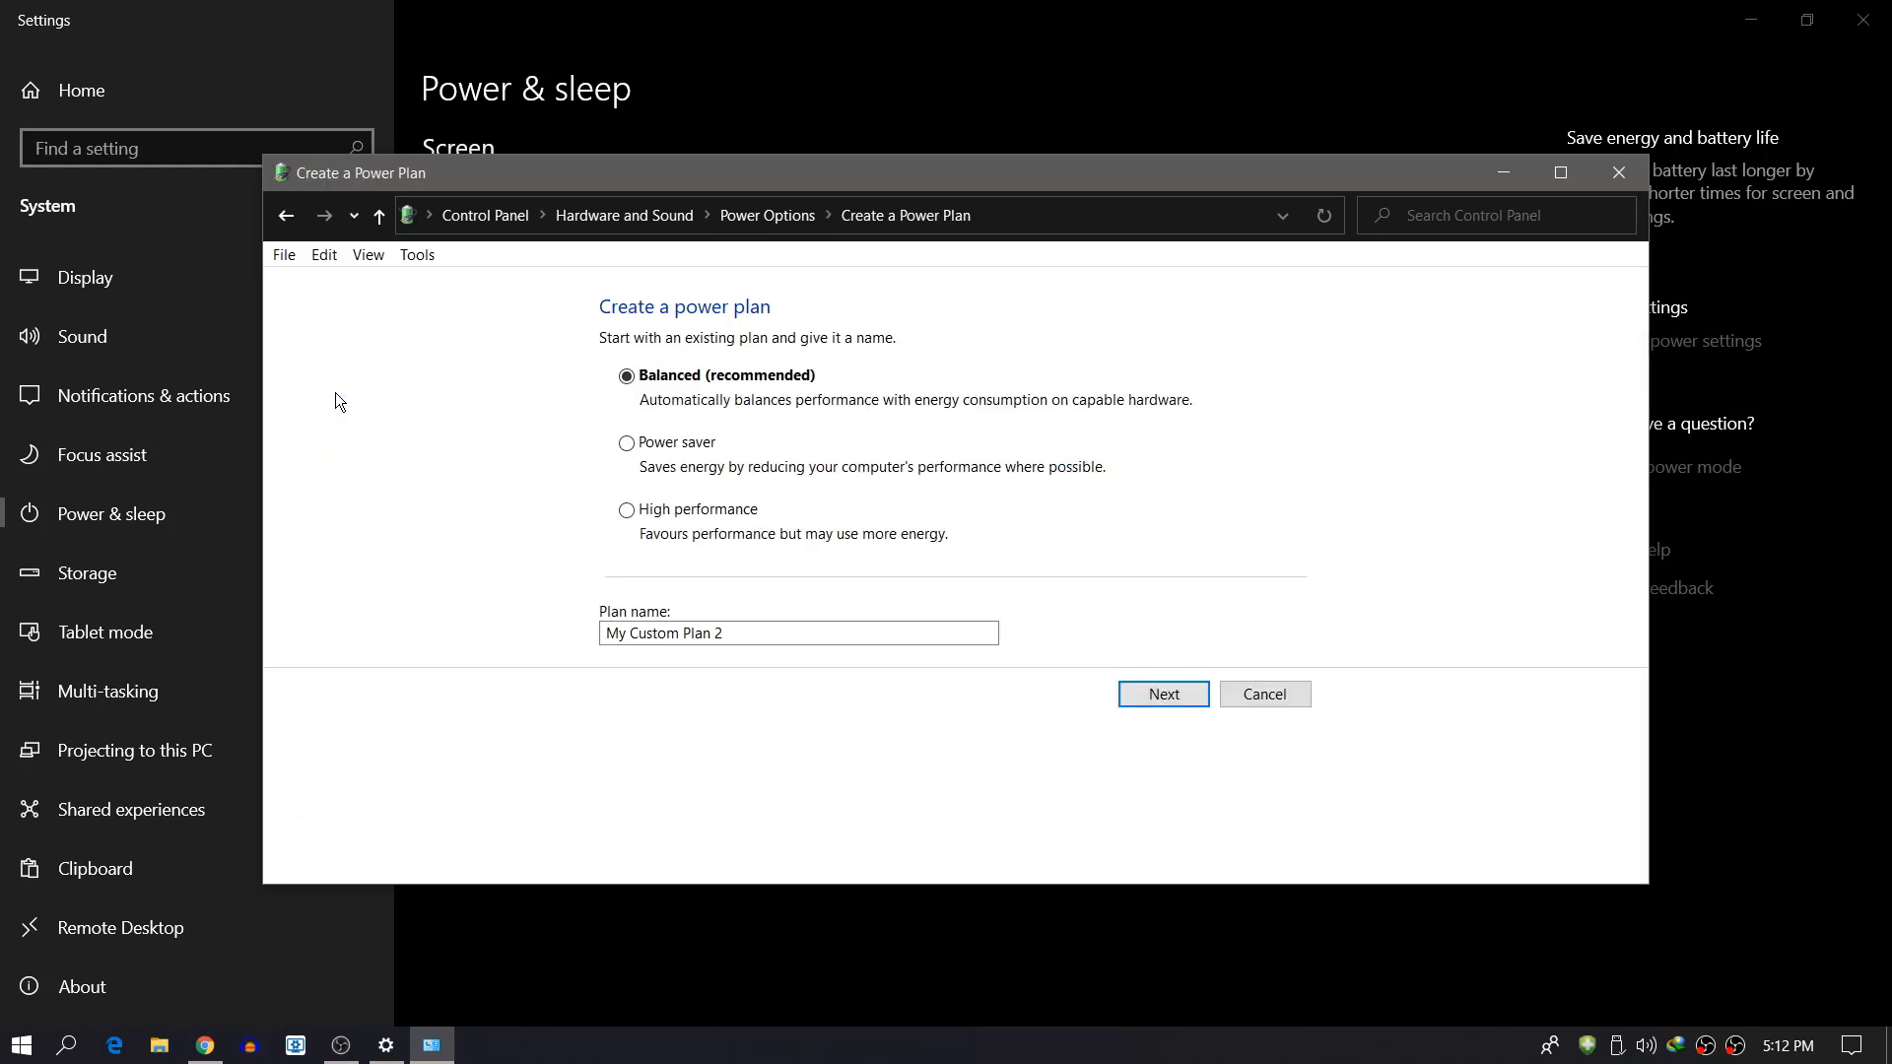
pyautogui.click(626, 511)
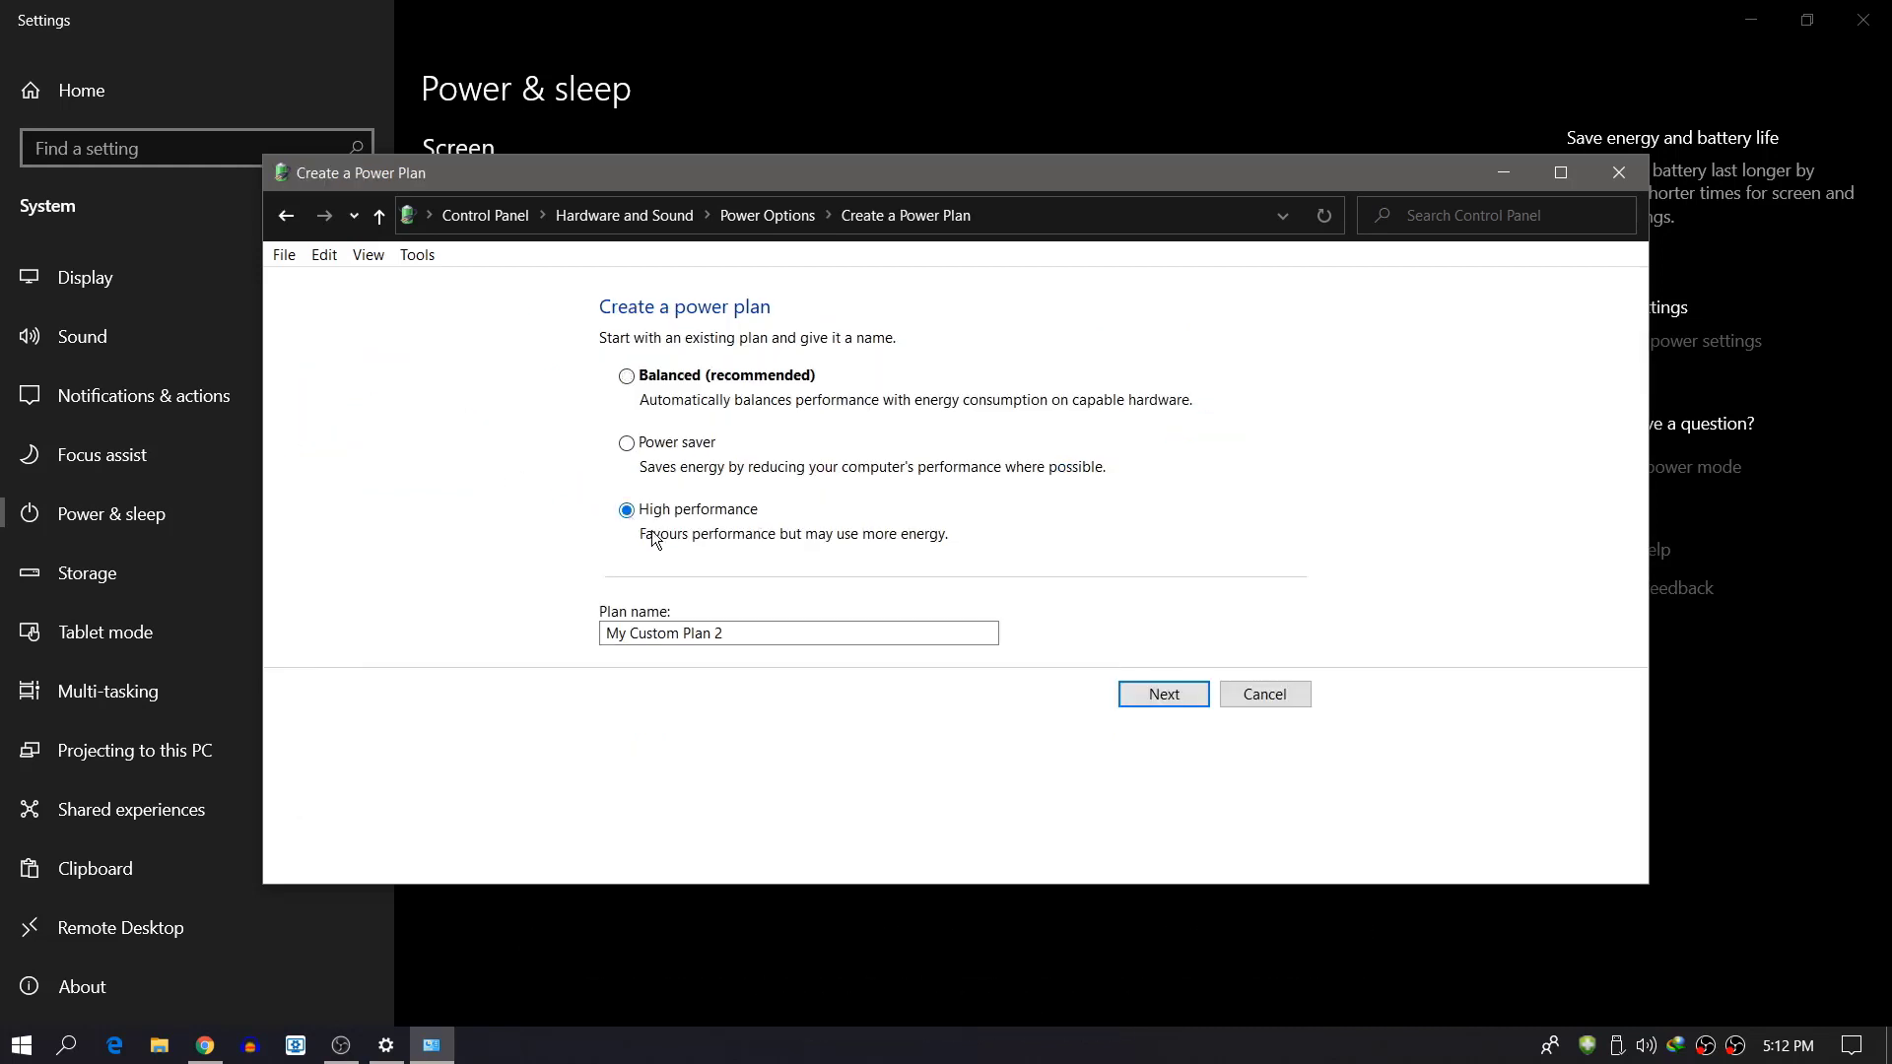
pyautogui.tripleClick(744, 631)
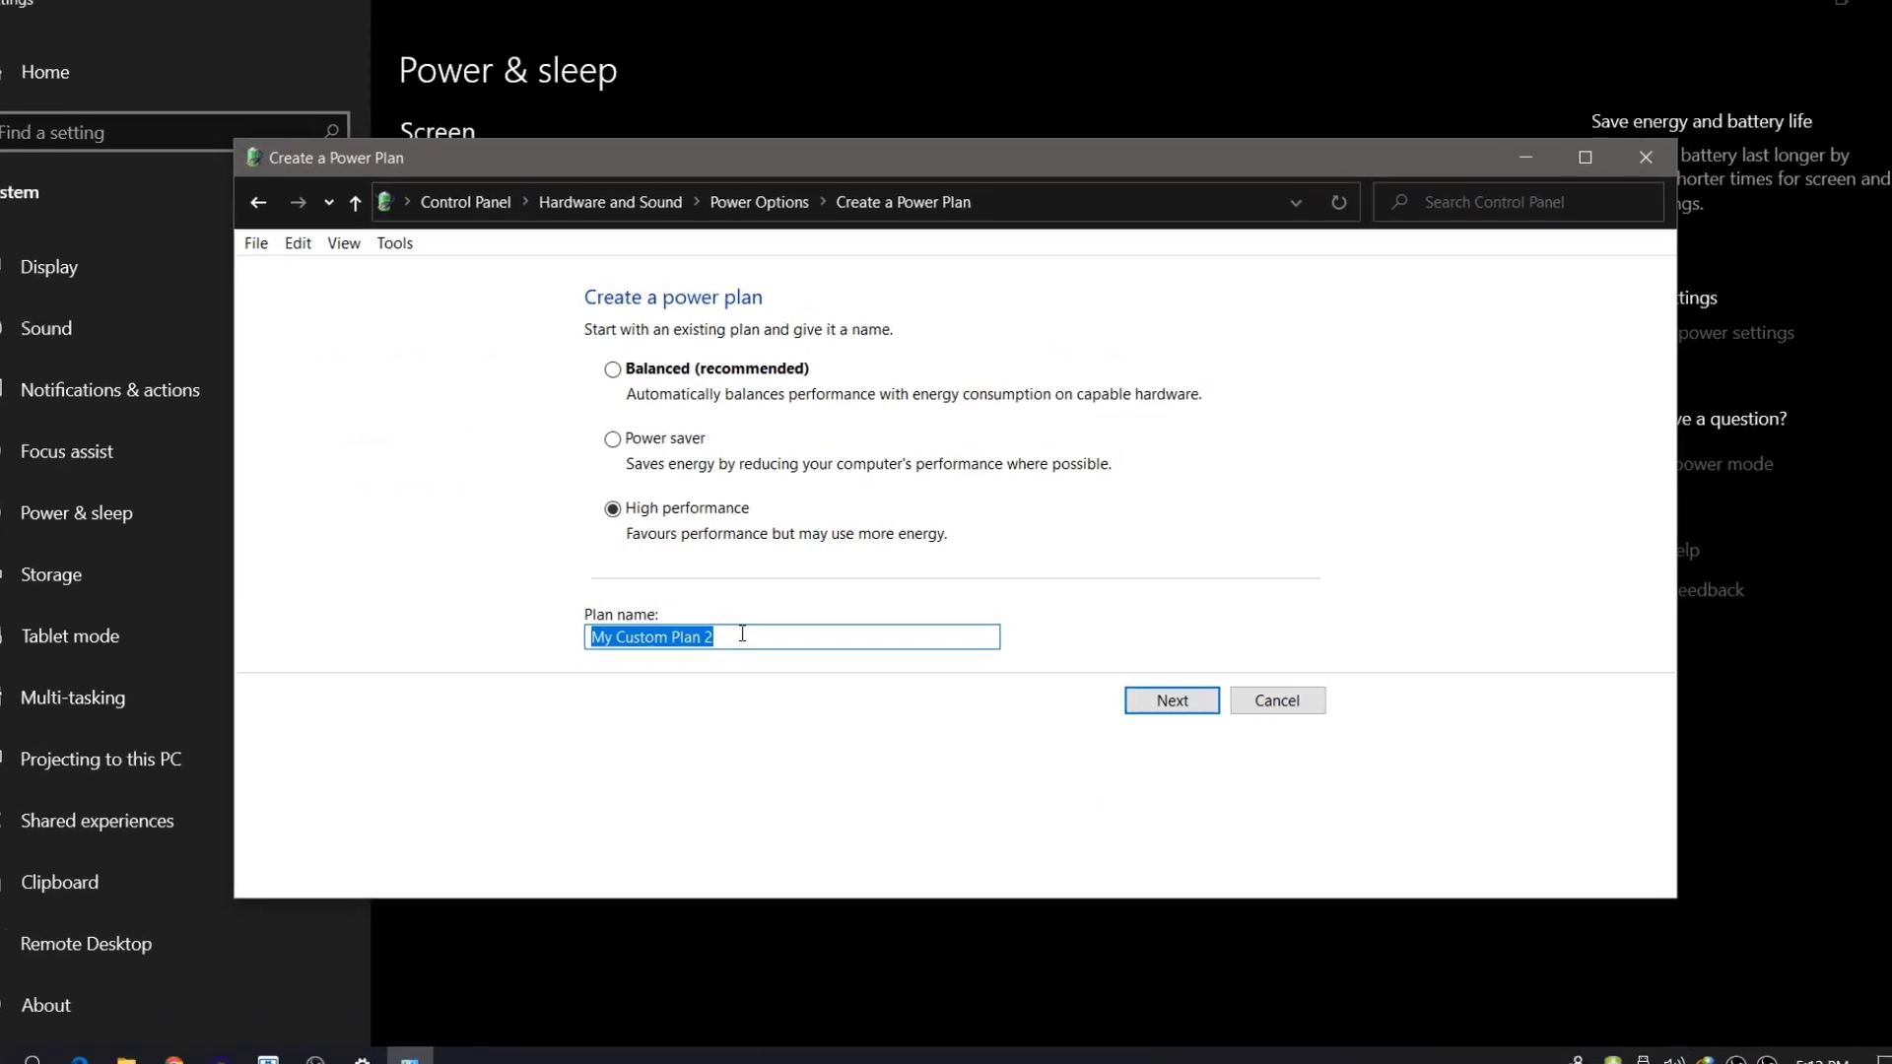
pyautogui.press('BackSpace')
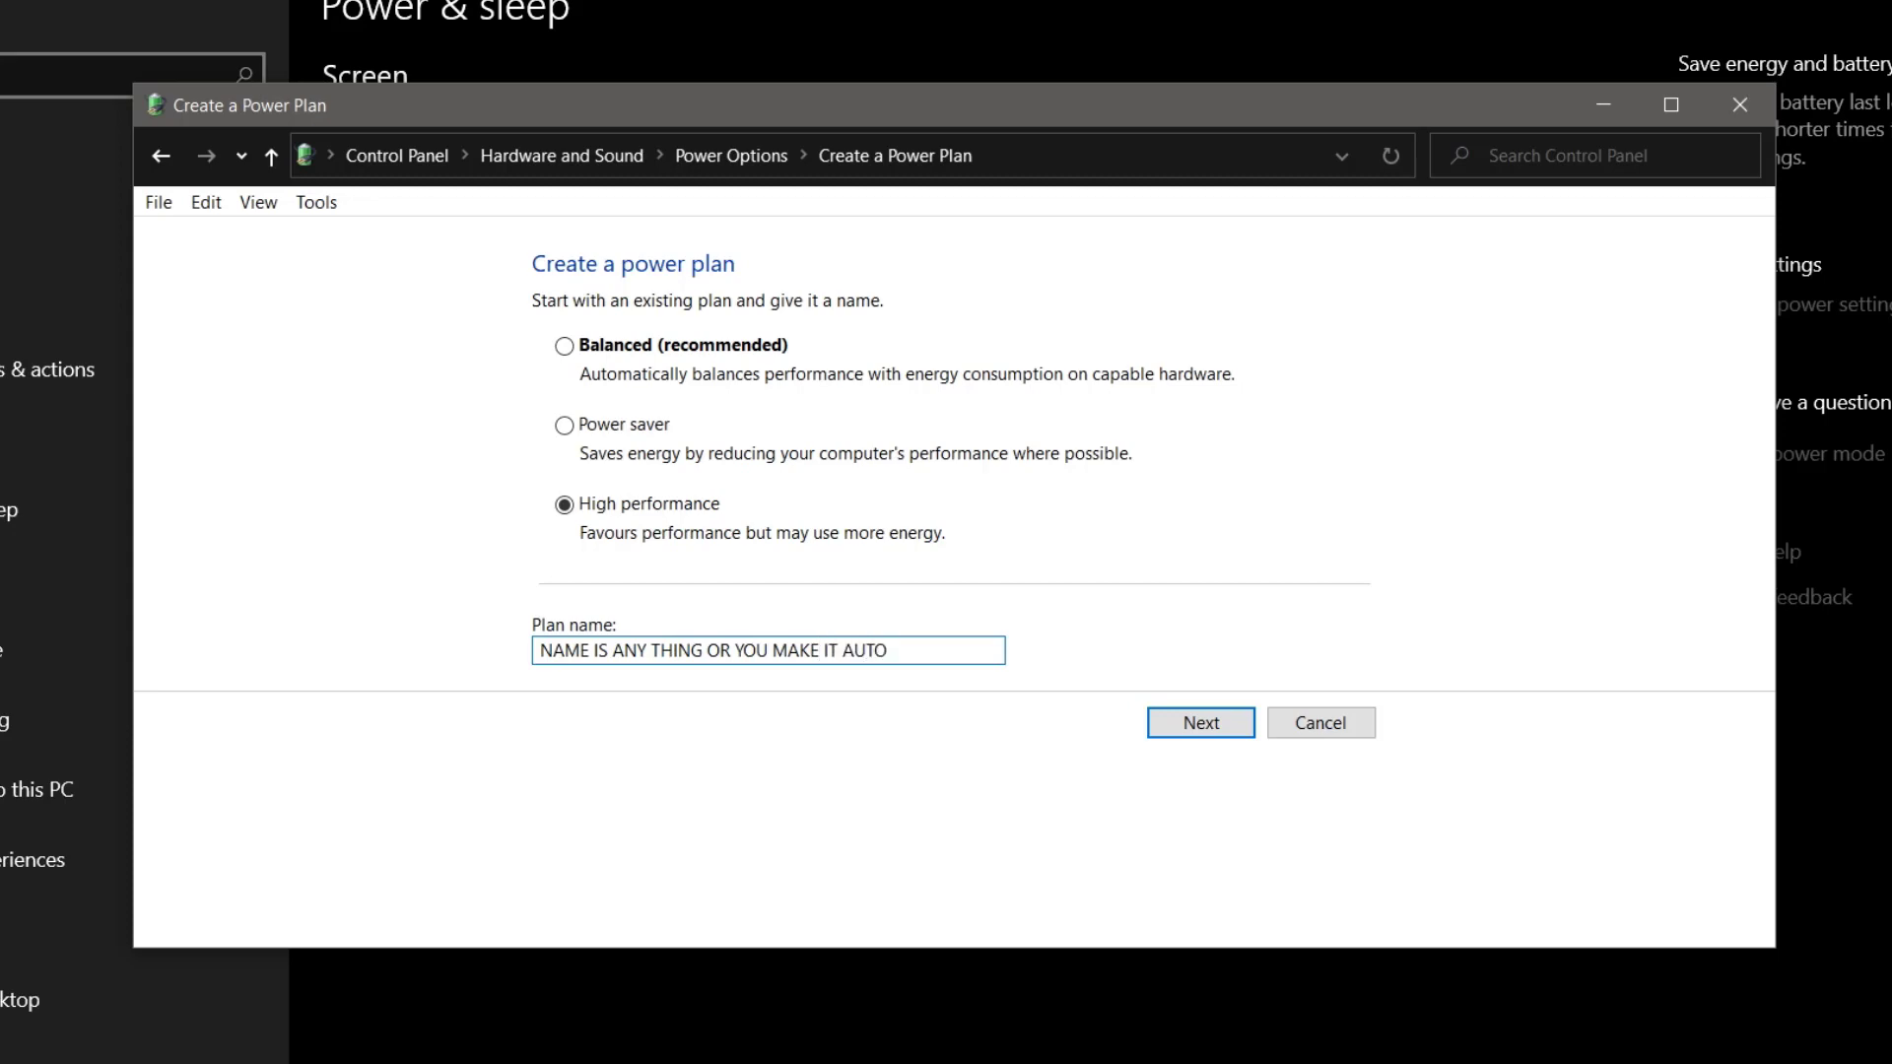
pyautogui.click(1332, 722)
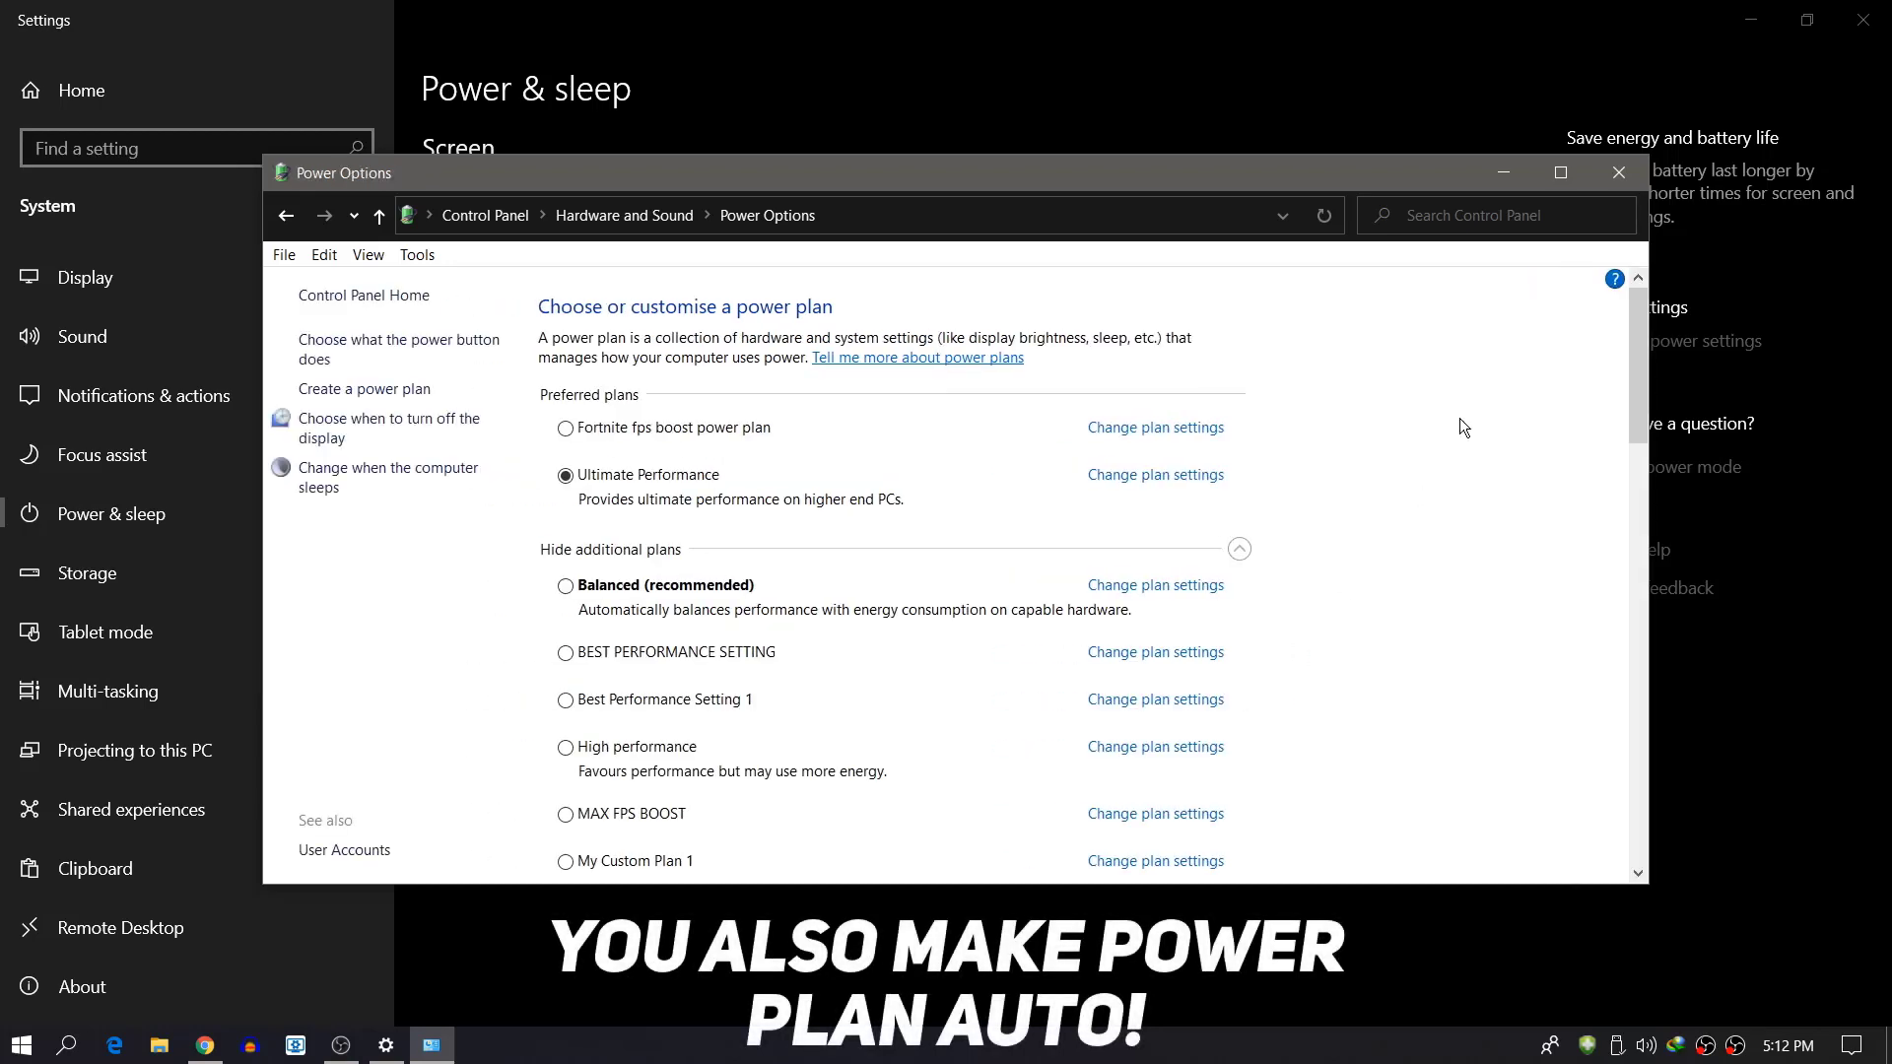
pyautogui.click(1506, 181)
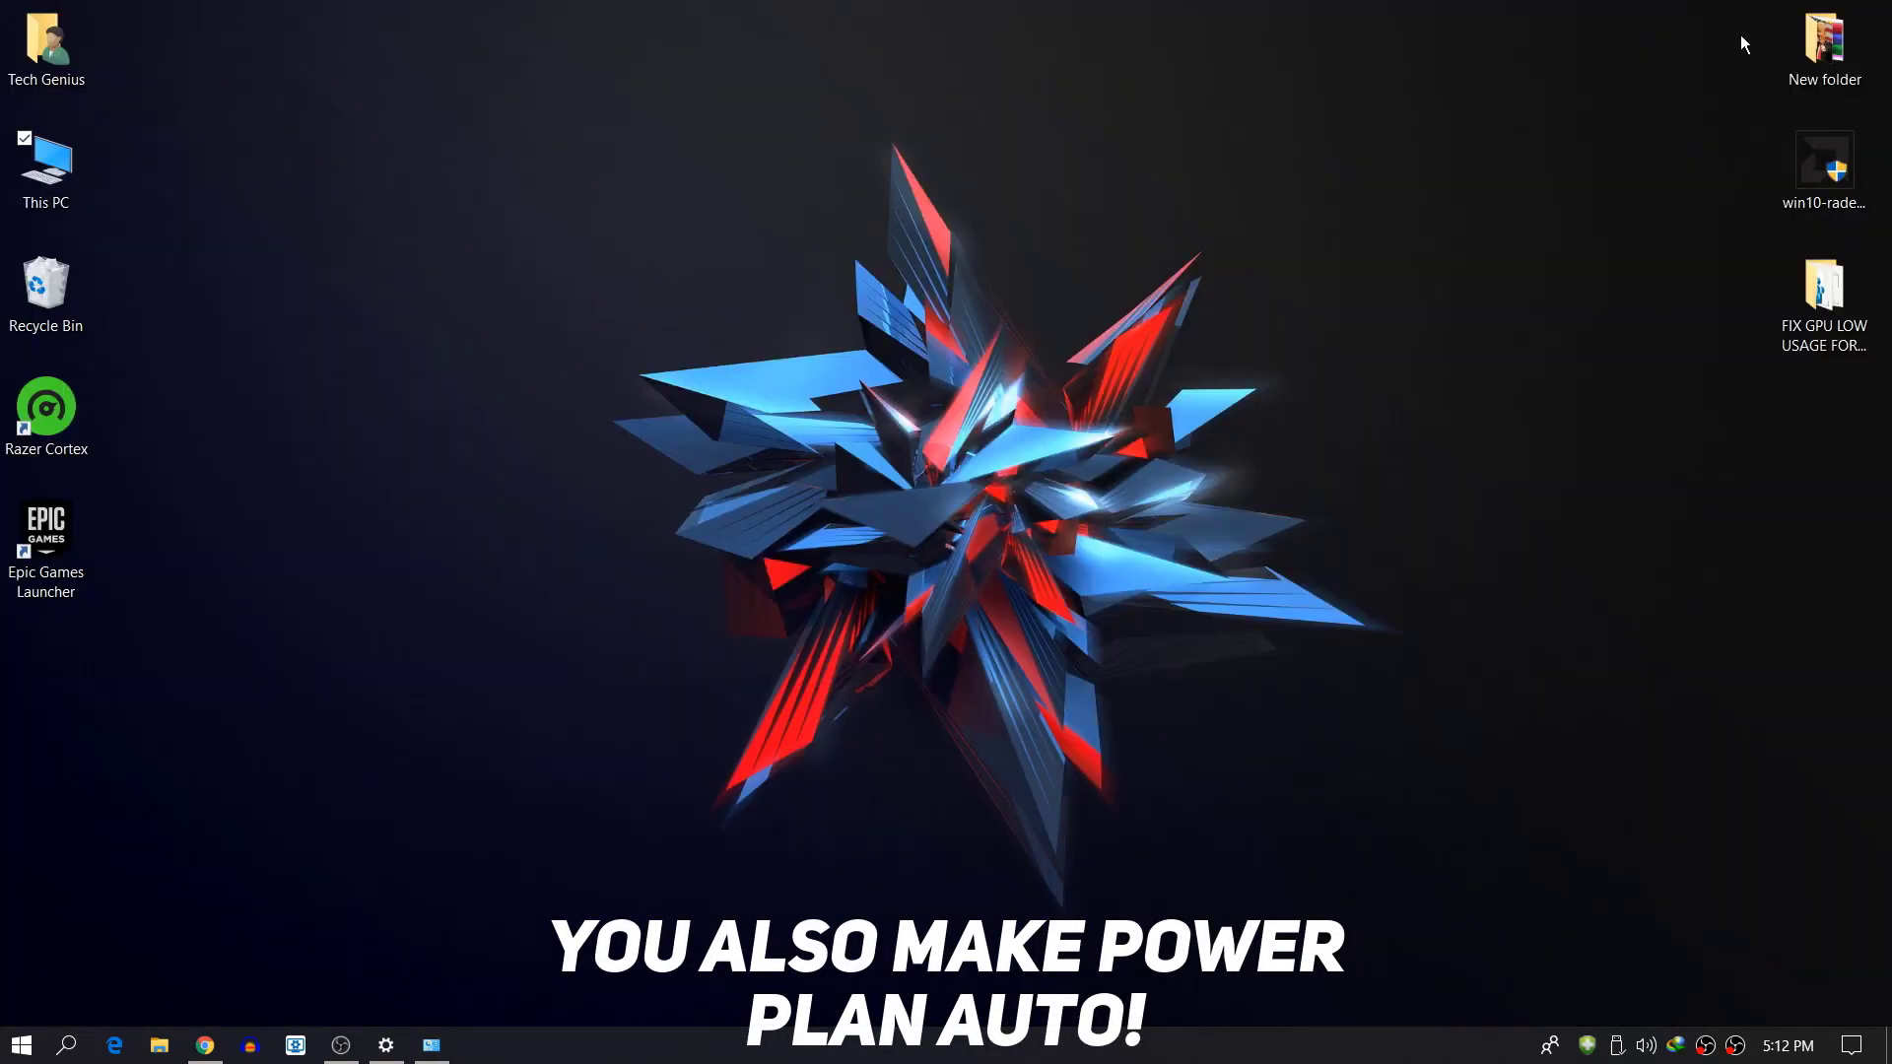
# Step: Move the FIX GPU LOW USAGE FOR AMD folder away from the other icons on the desktop and open it
pyautogui.moveTo(1823, 288); pyautogui.dragTo(561, 300)
pyautogui.moveTo(380, 262); pyautogui.dragTo(581, 395)
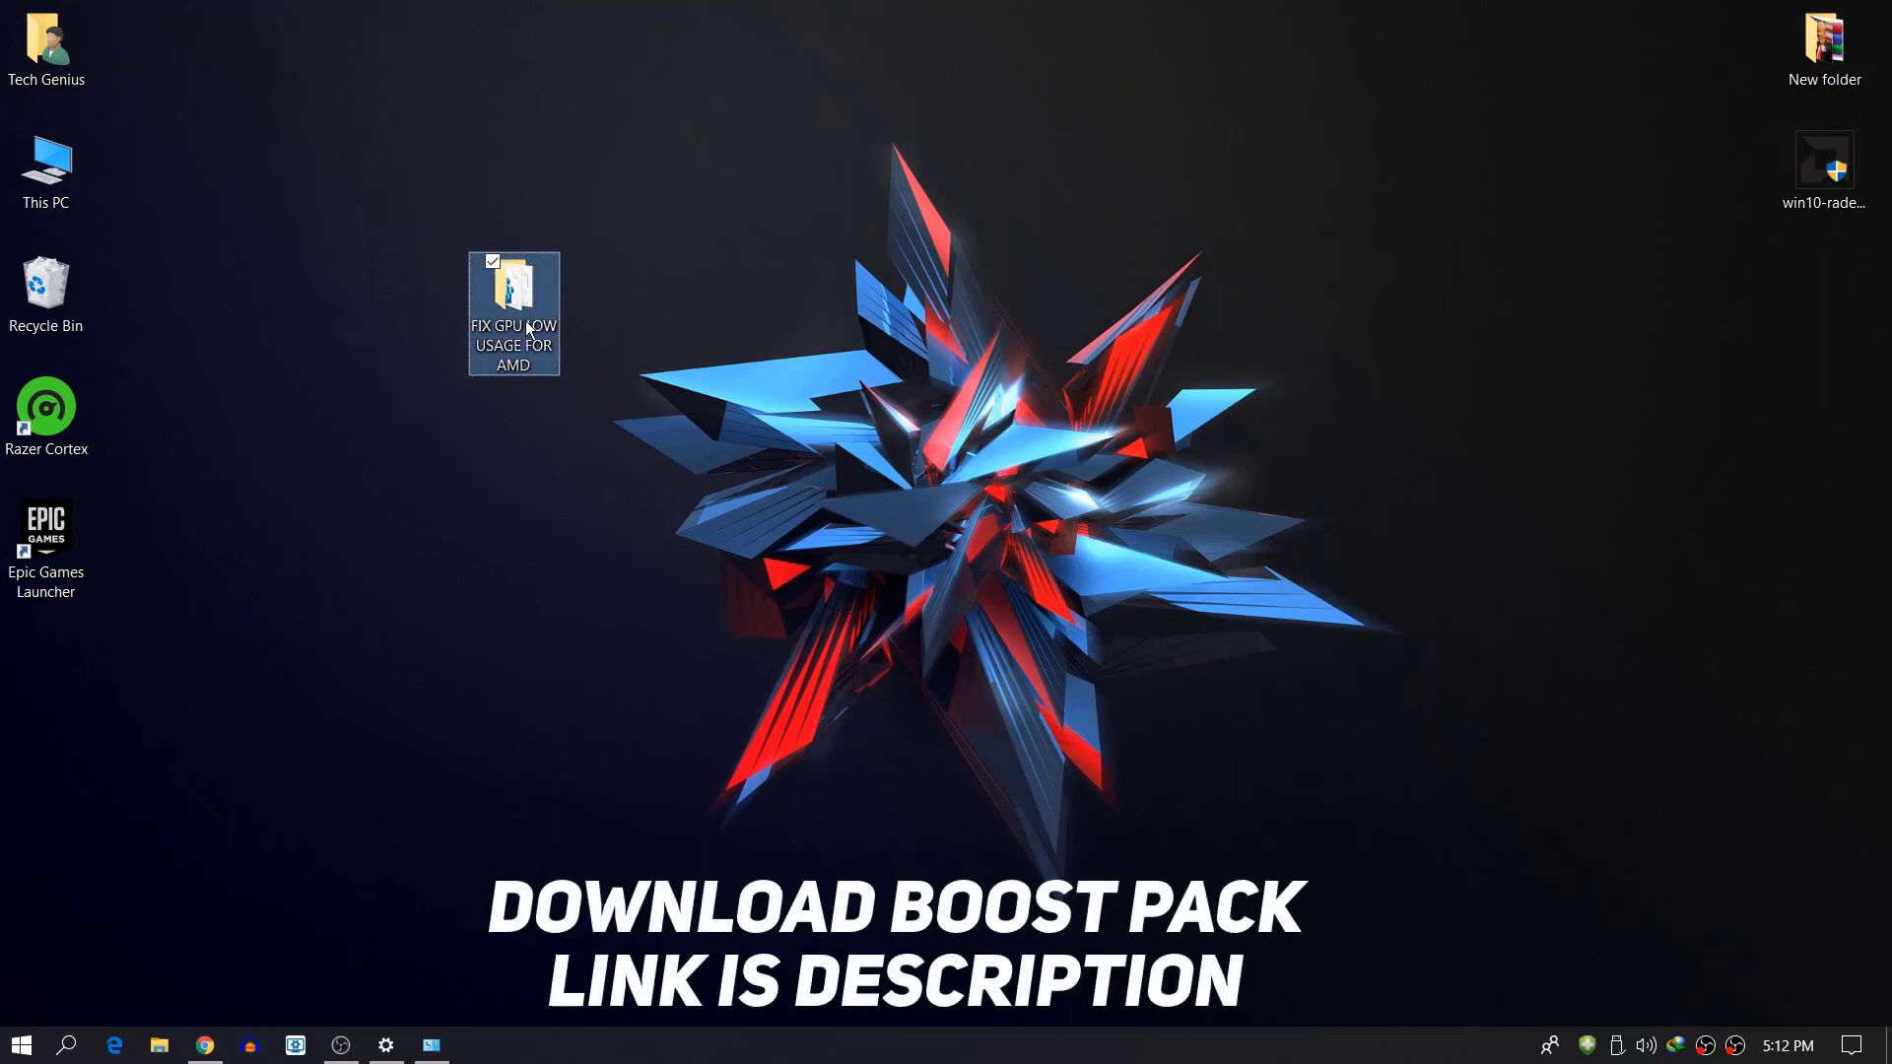
pyautogui.doubleClick(528, 328)
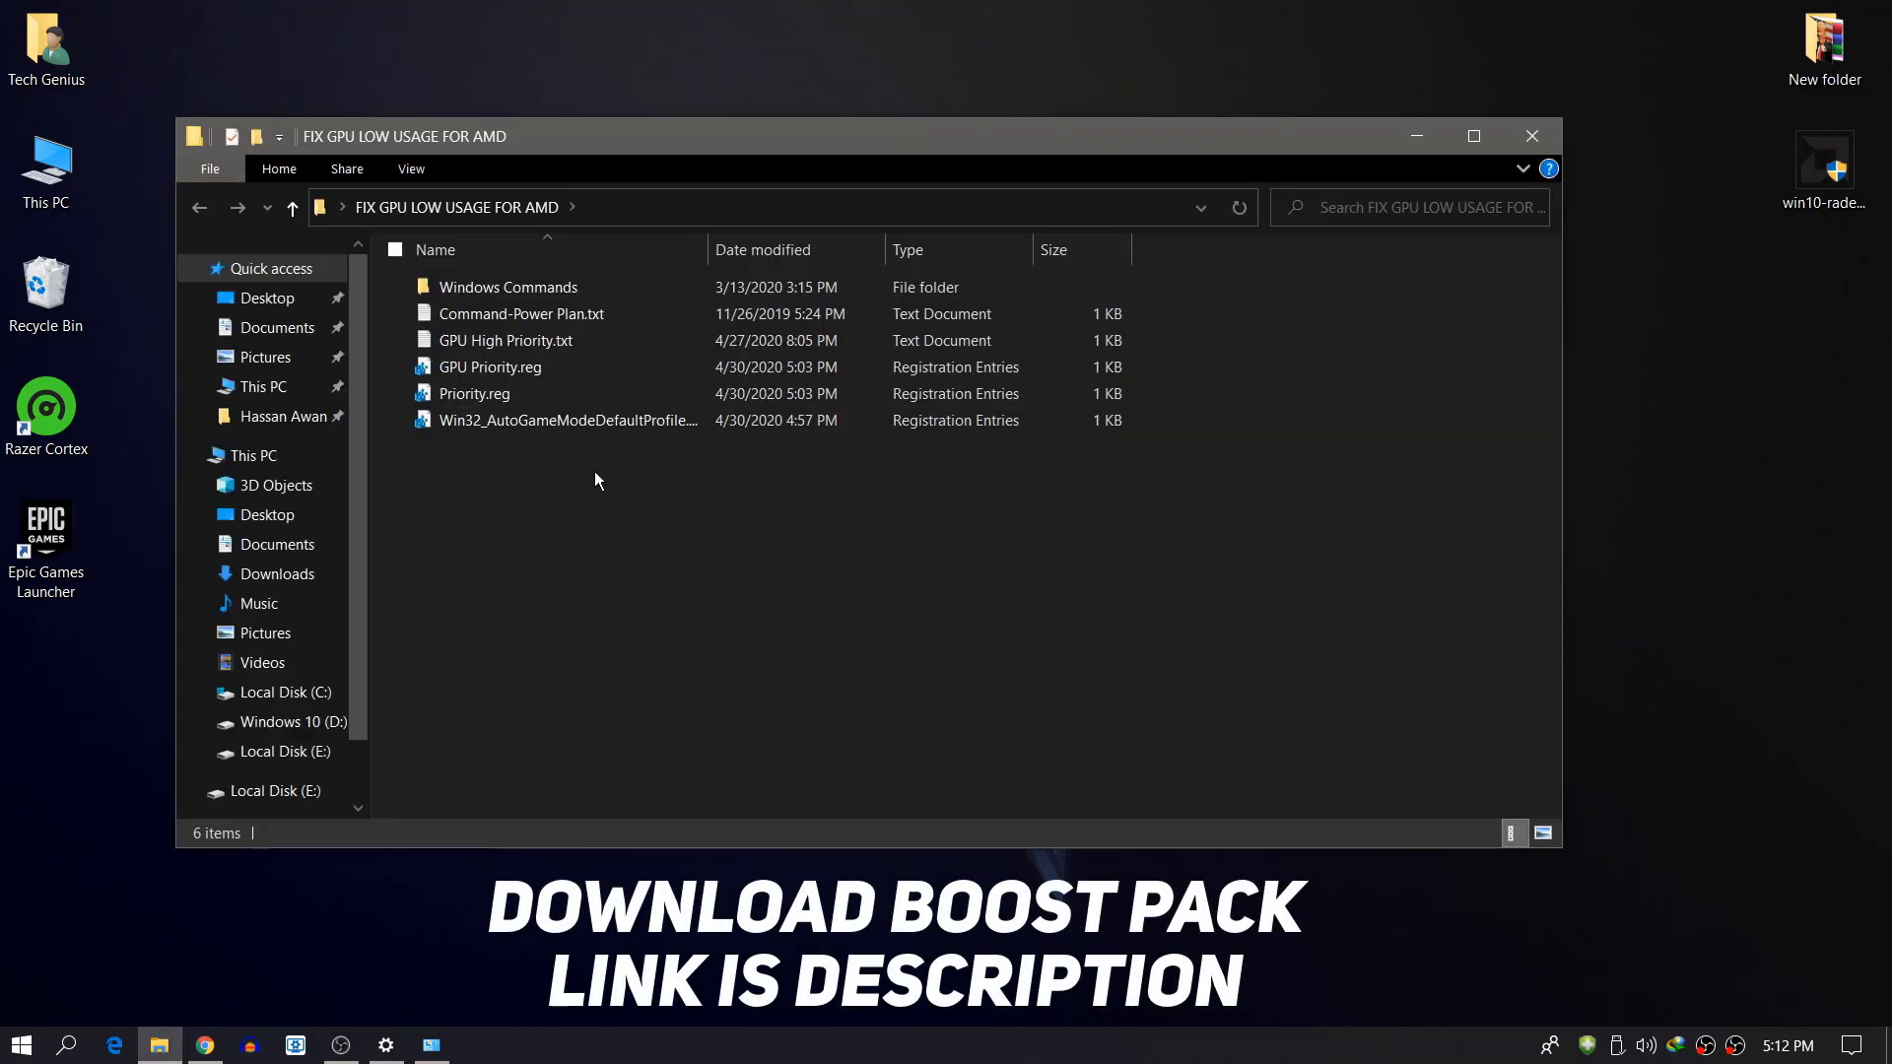
# Step: Copy the powercfg command from Command-Power Plan.txt and close the text file
pyautogui.doubleClick(487, 313)
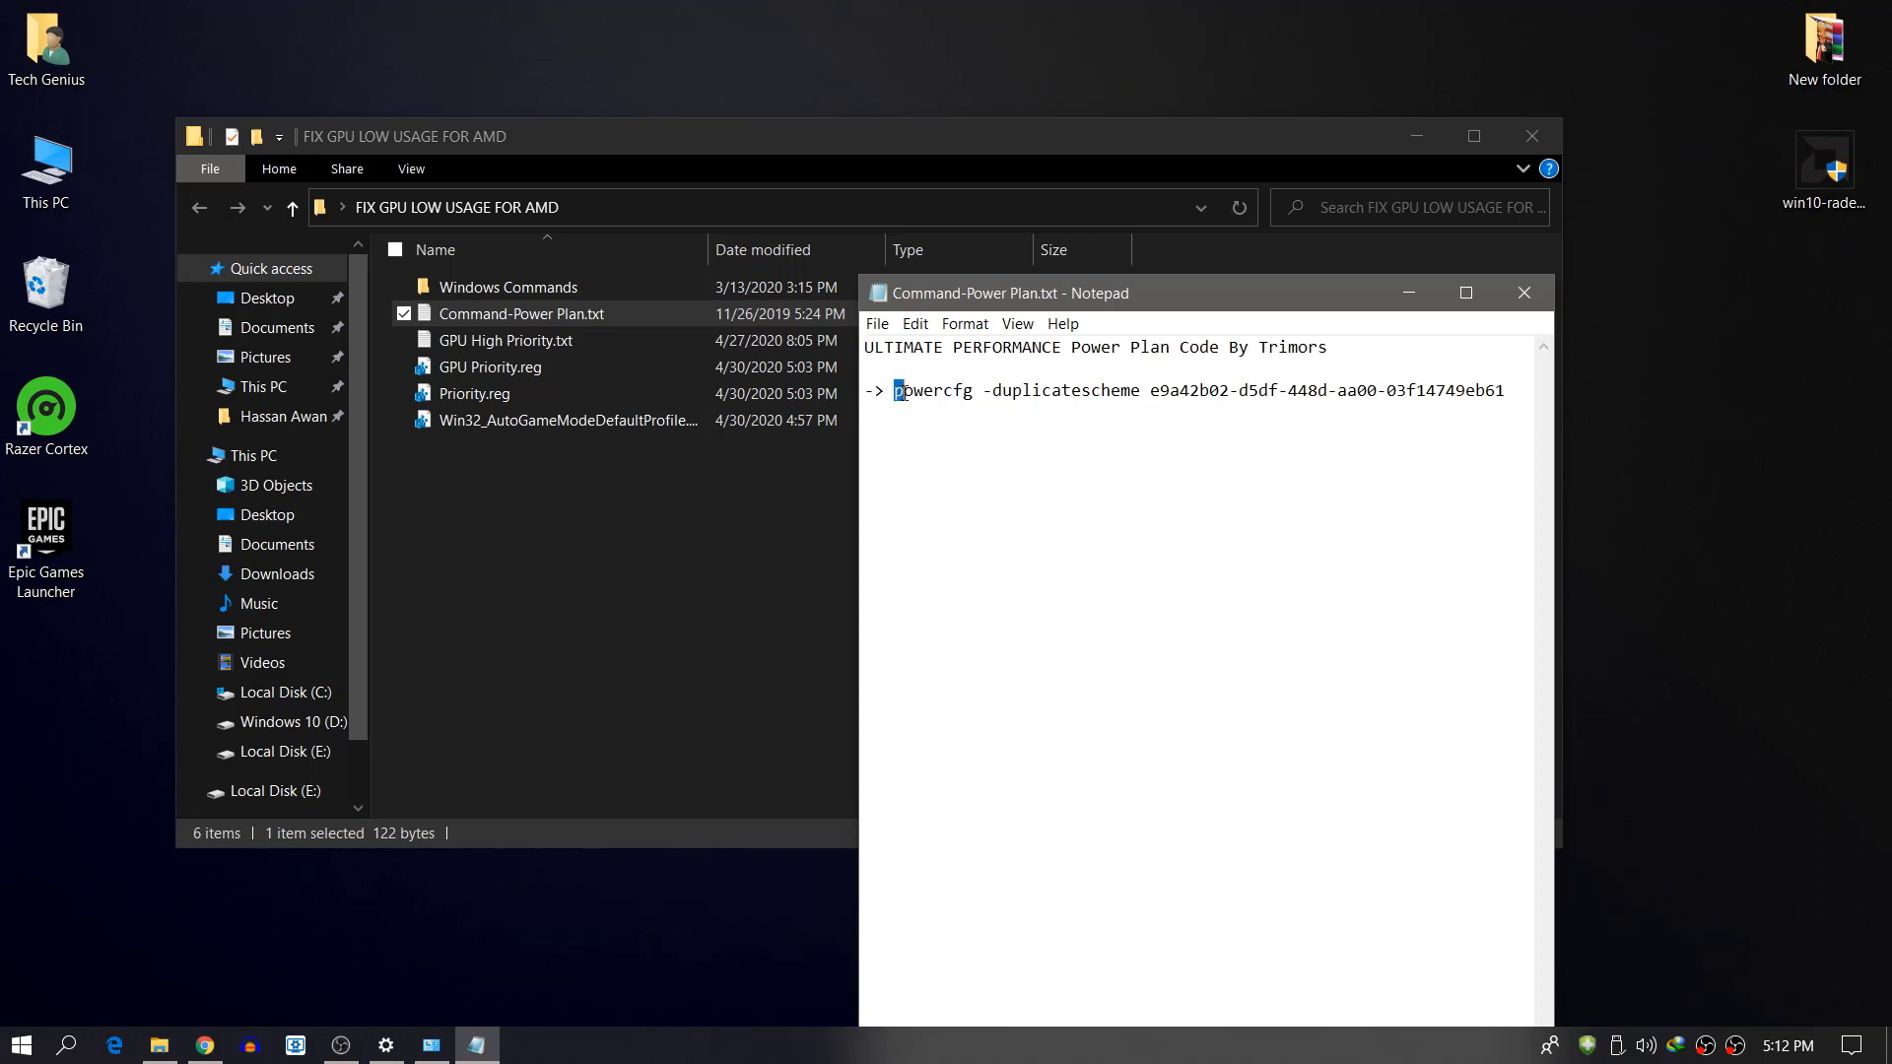
pyautogui.moveTo(897, 391); pyautogui.dragTo(1500, 393)
pyautogui.rightClick(1383, 394)
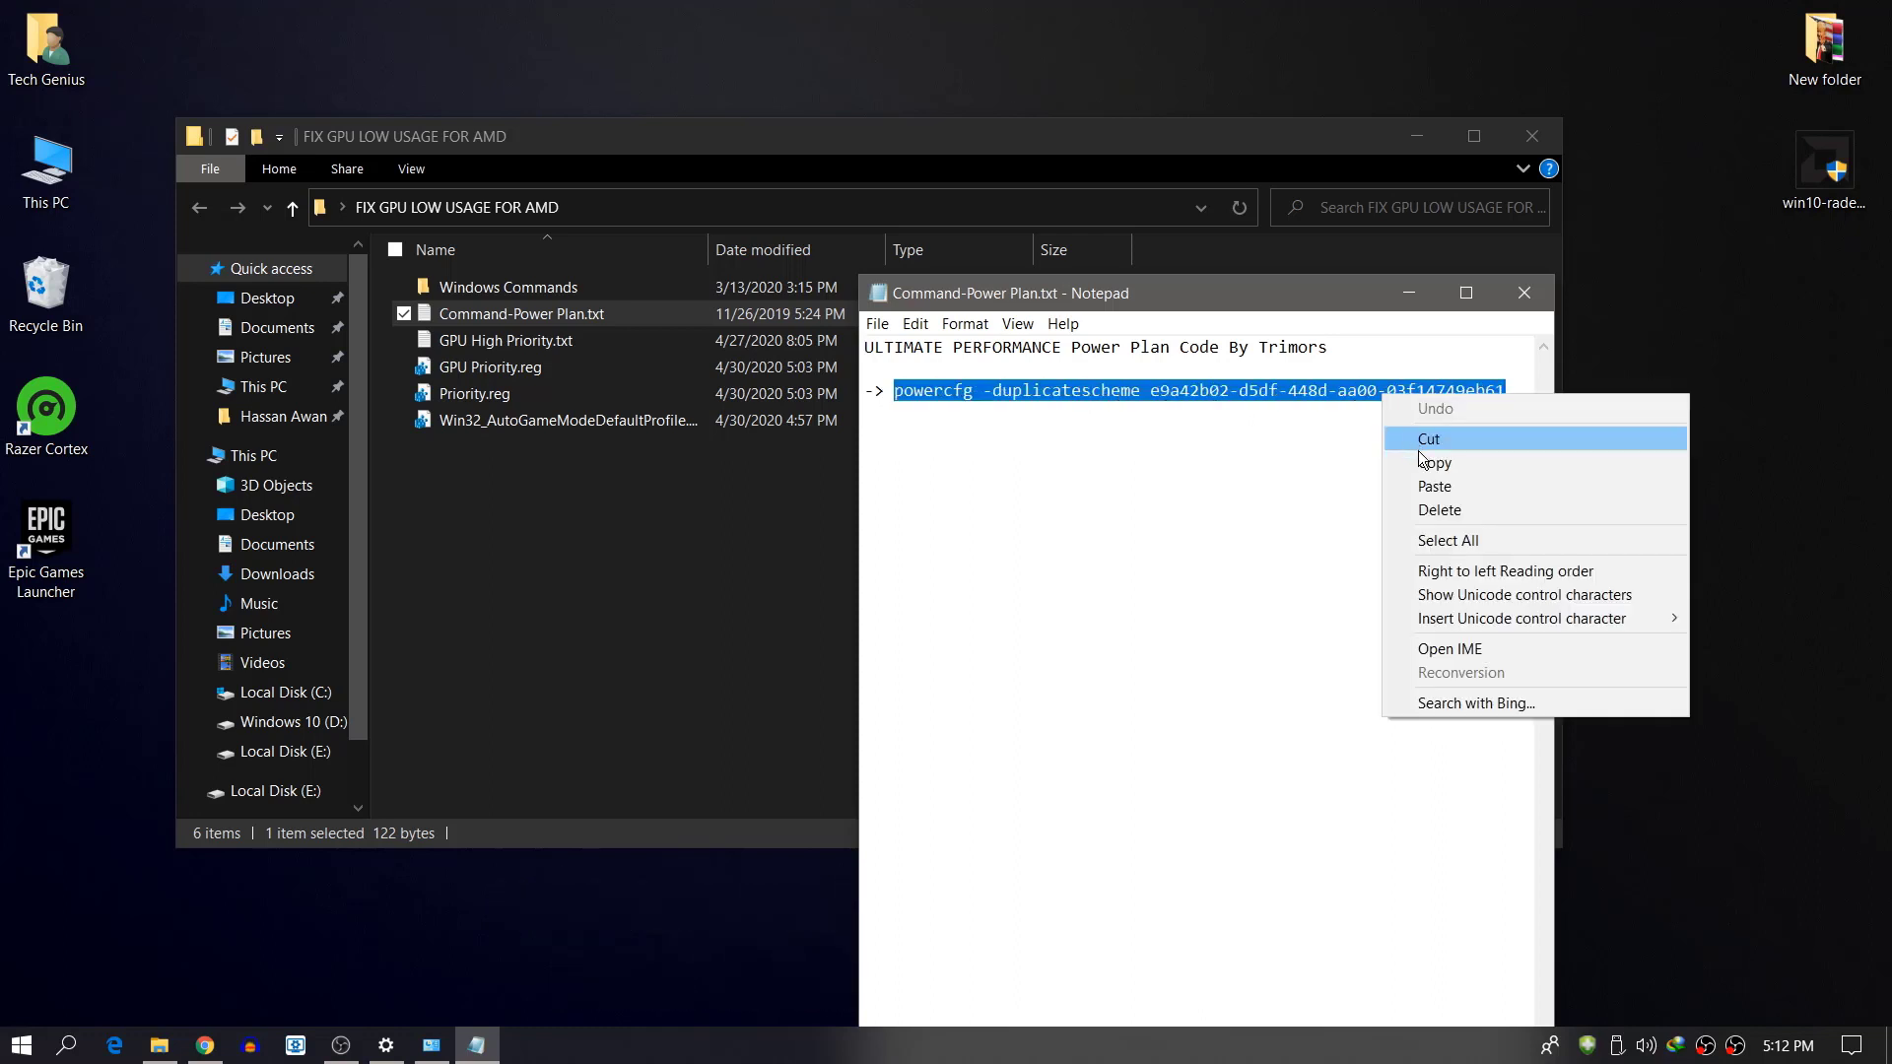
pyautogui.click(1419, 459)
pyautogui.click(1524, 292)
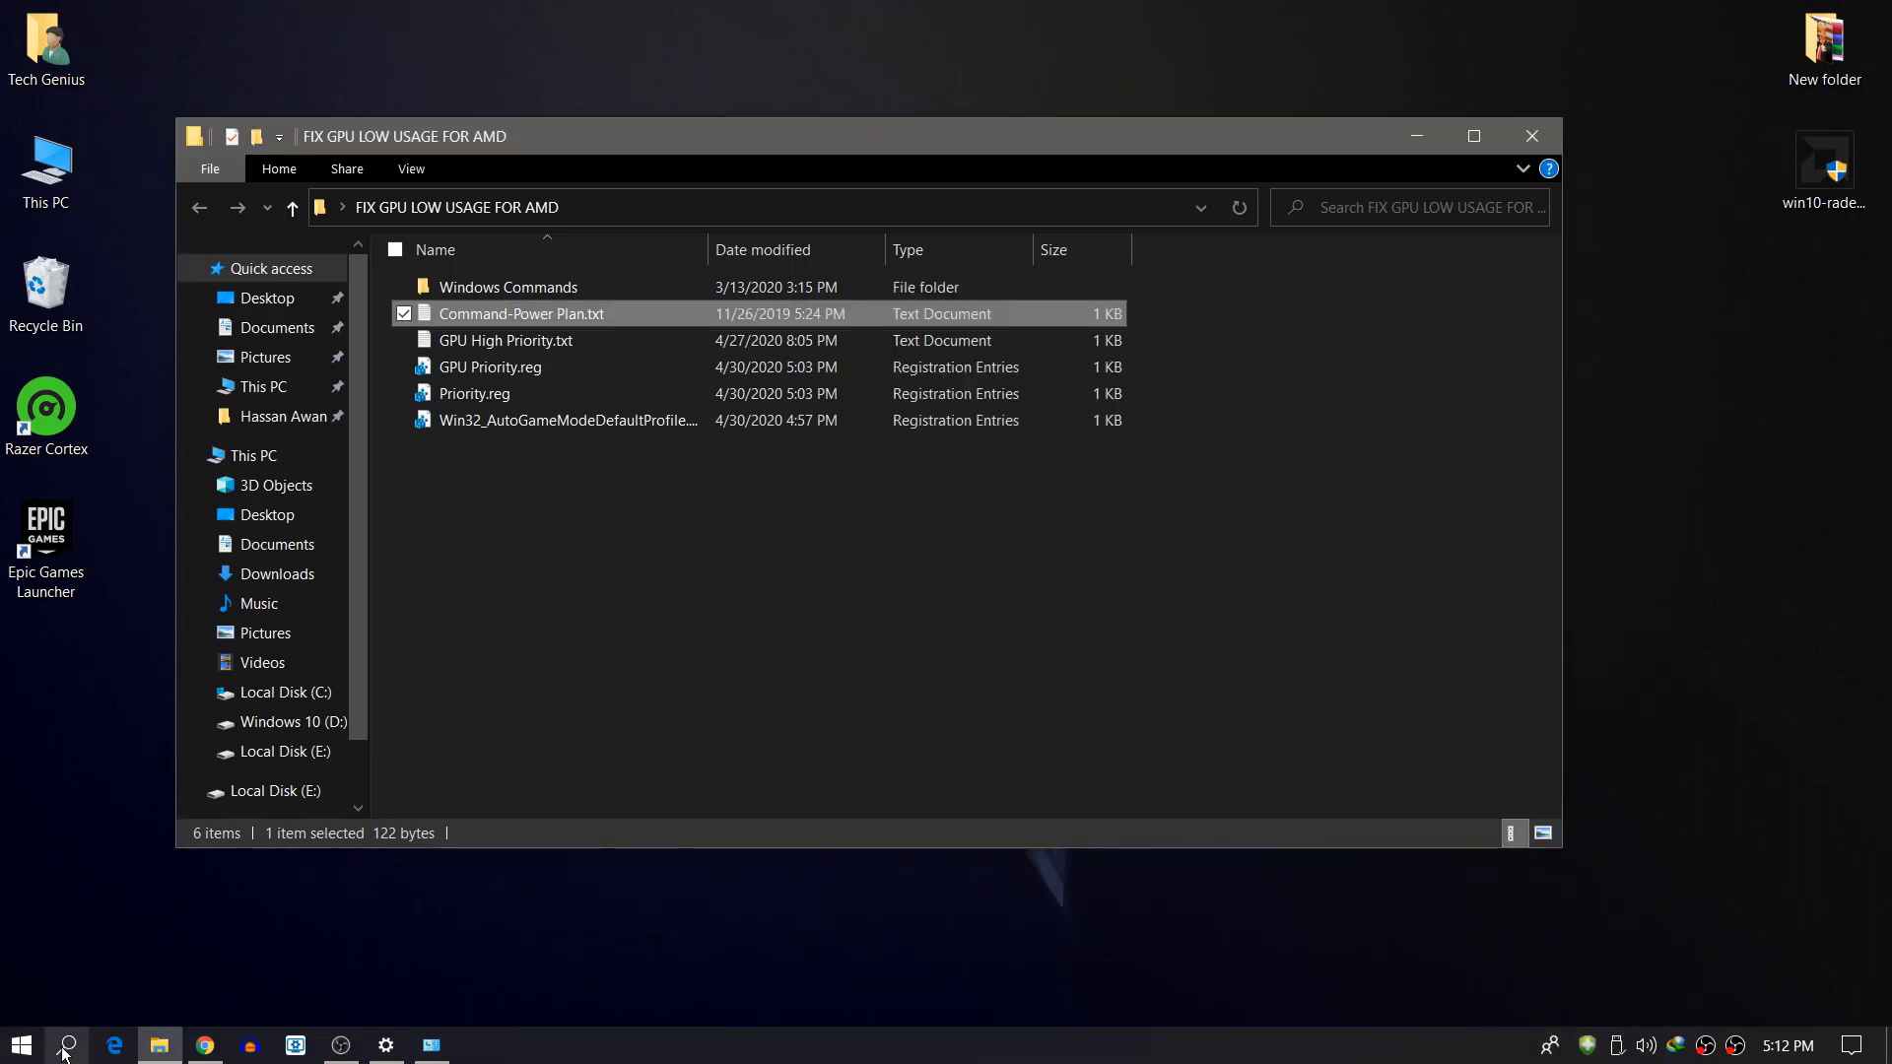
# Step: Run powercfg -duplicatescheme e9a42b02-d5df-448d-aa00-03f14749eb61 in Command Prompt, look over the output and close the prompt
pyautogui.click(65, 1046)
pyautogui.write('CMD')
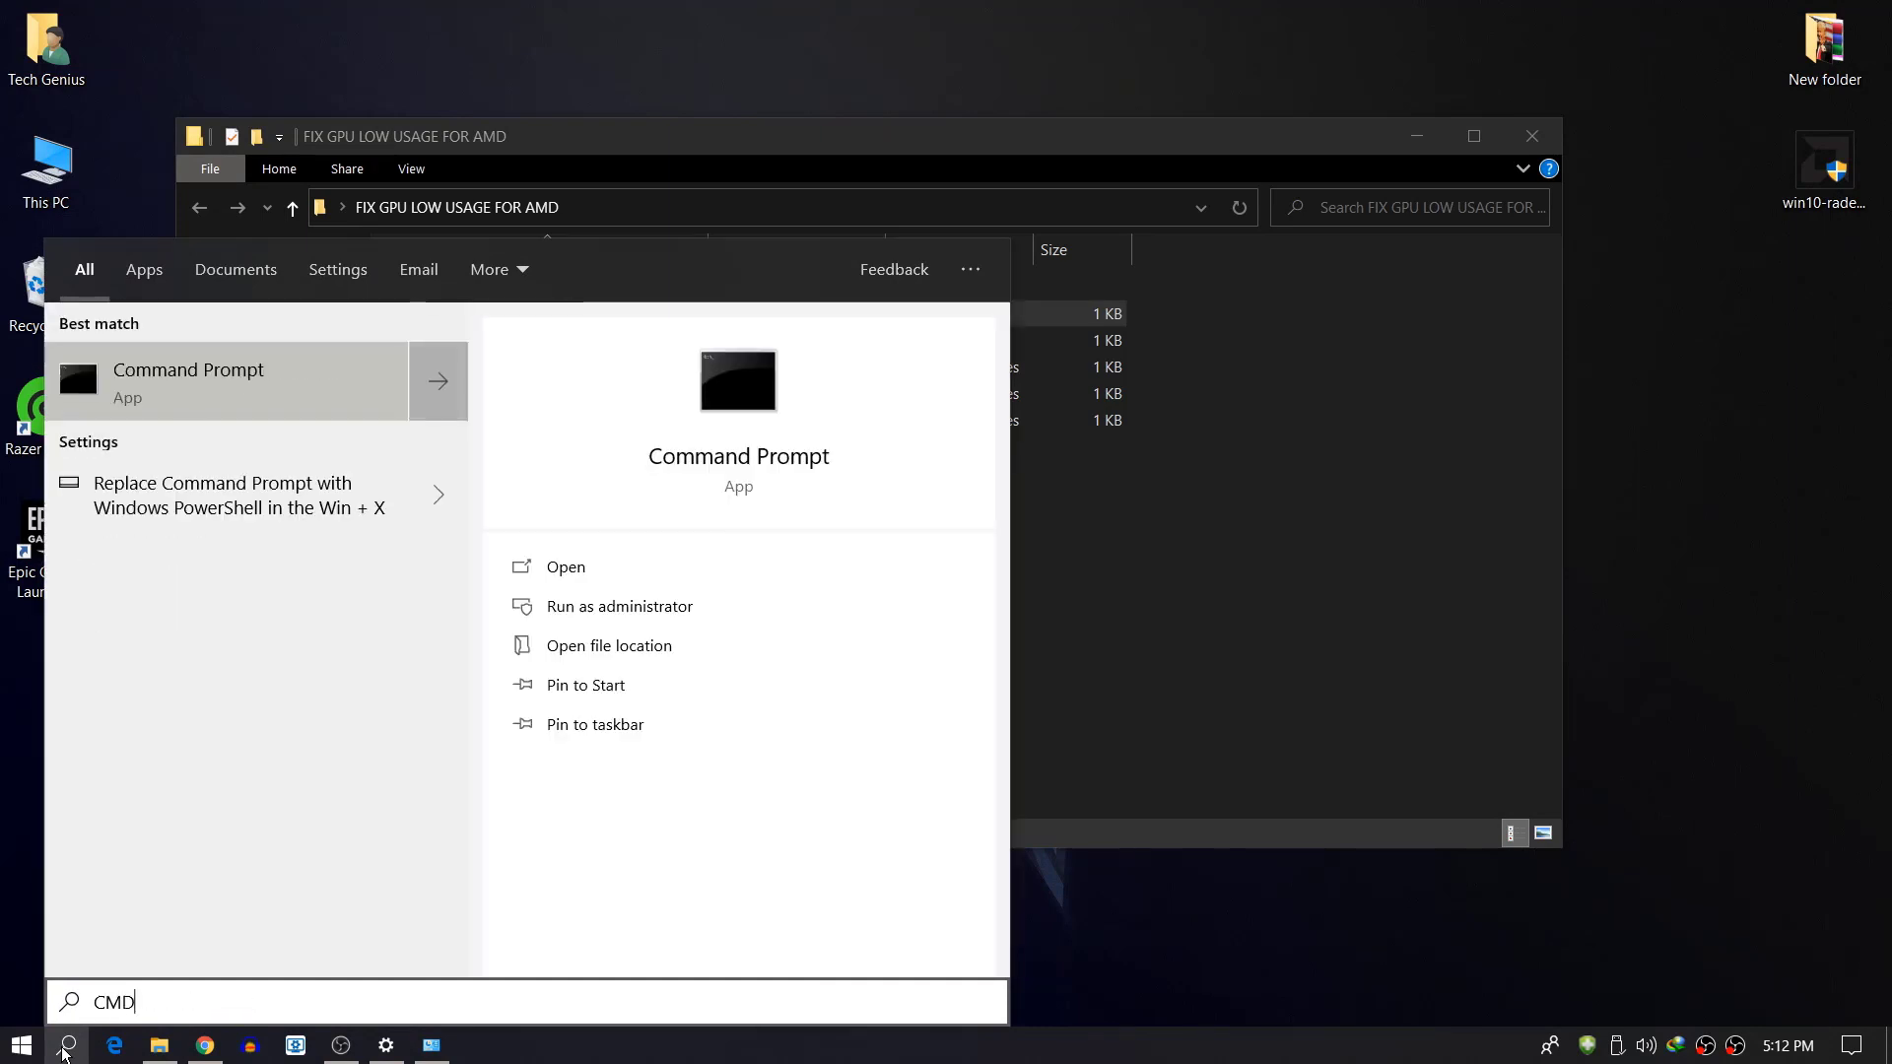
pyautogui.press('Return')
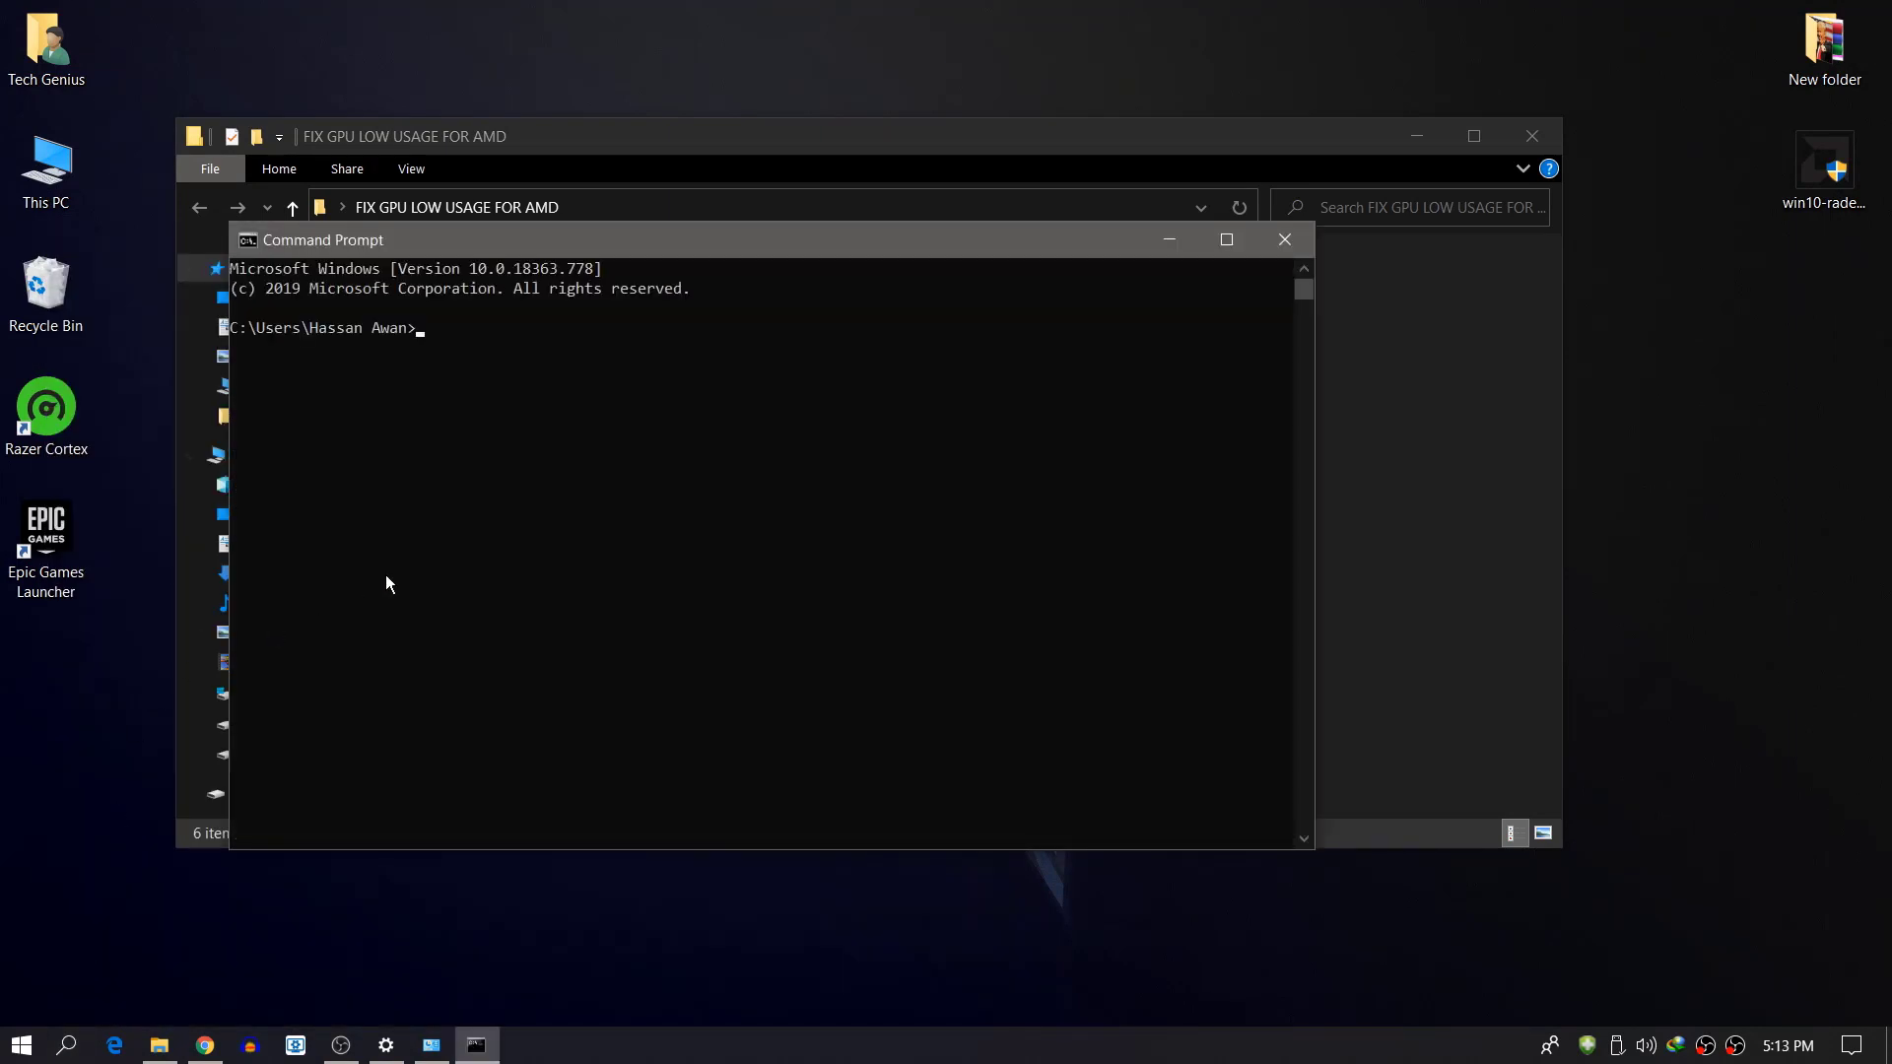
pyautogui.rightClick(386, 576)
pyautogui.press('Return')
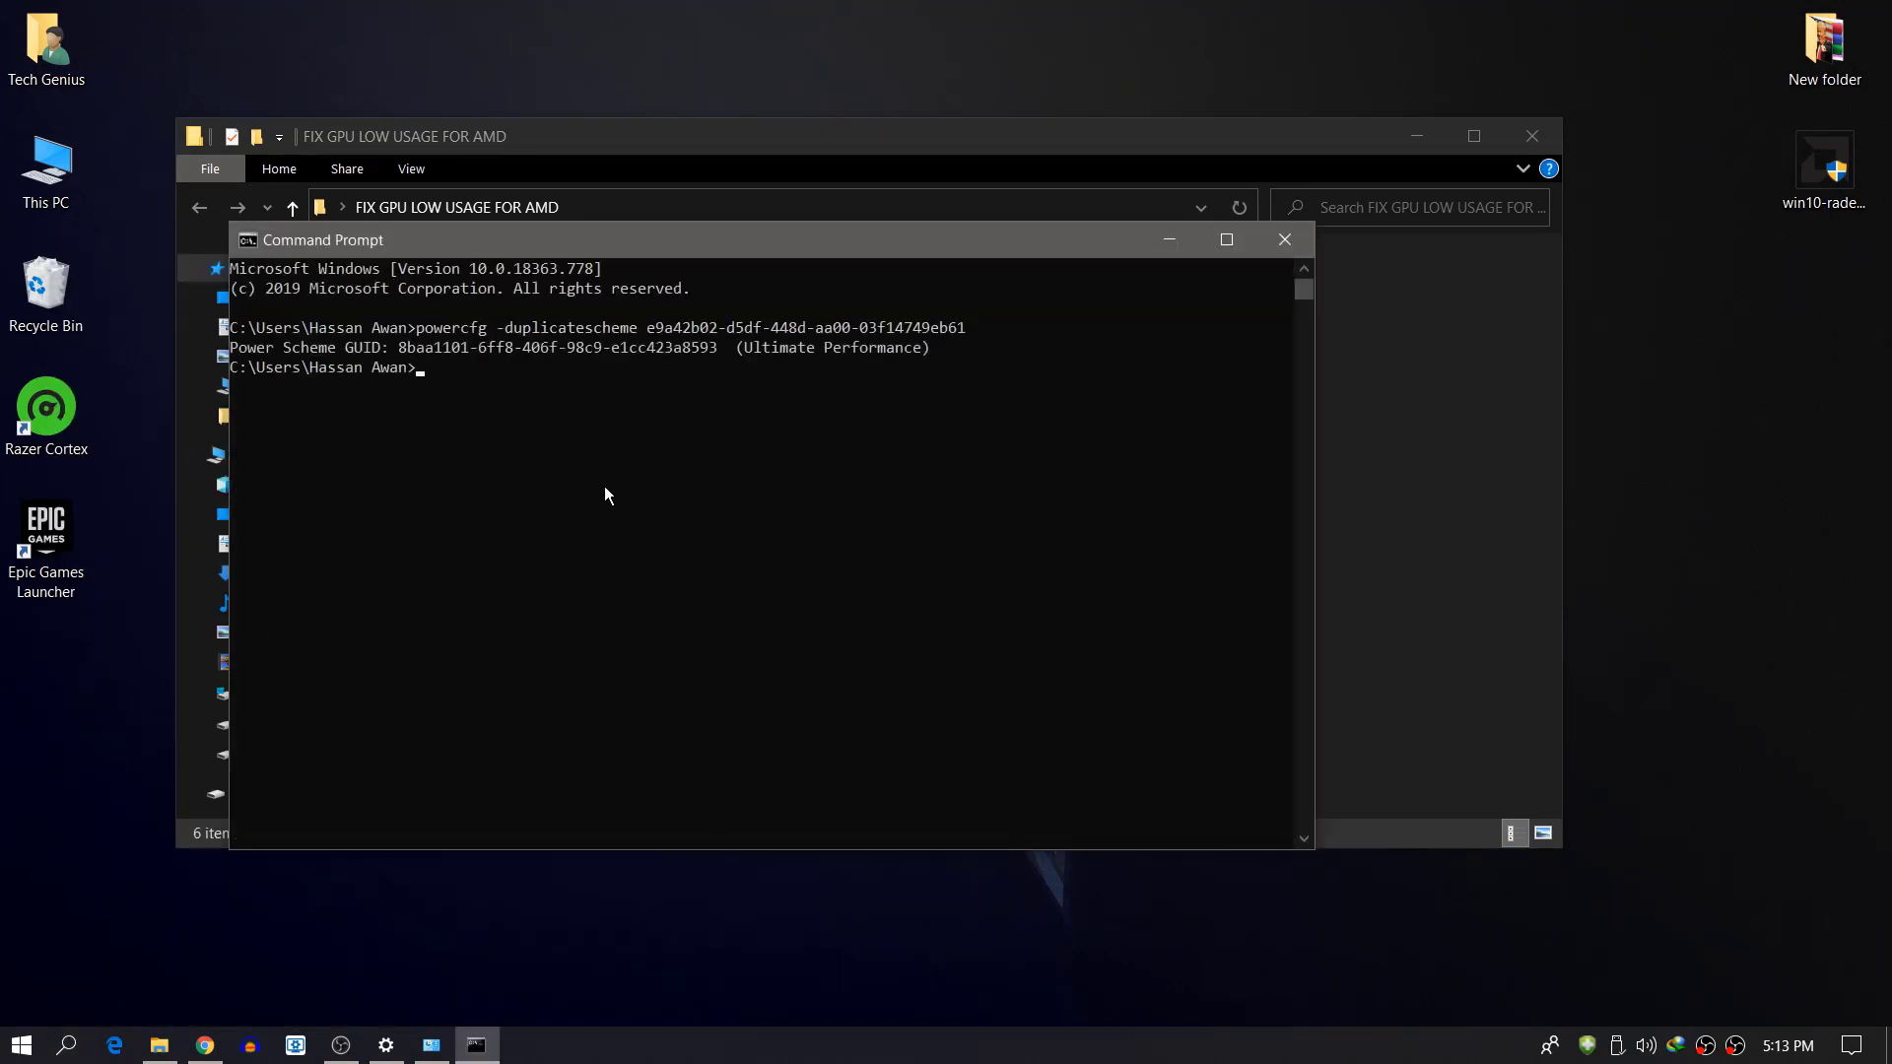
pyautogui.moveTo(737, 357)
pyautogui.mouseDown()
pyautogui.moveTo(945, 366)
pyautogui.moveTo(766, 352)
pyautogui.mouseUp()
pyautogui.click(805, 355)
pyautogui.click(1259, 248)
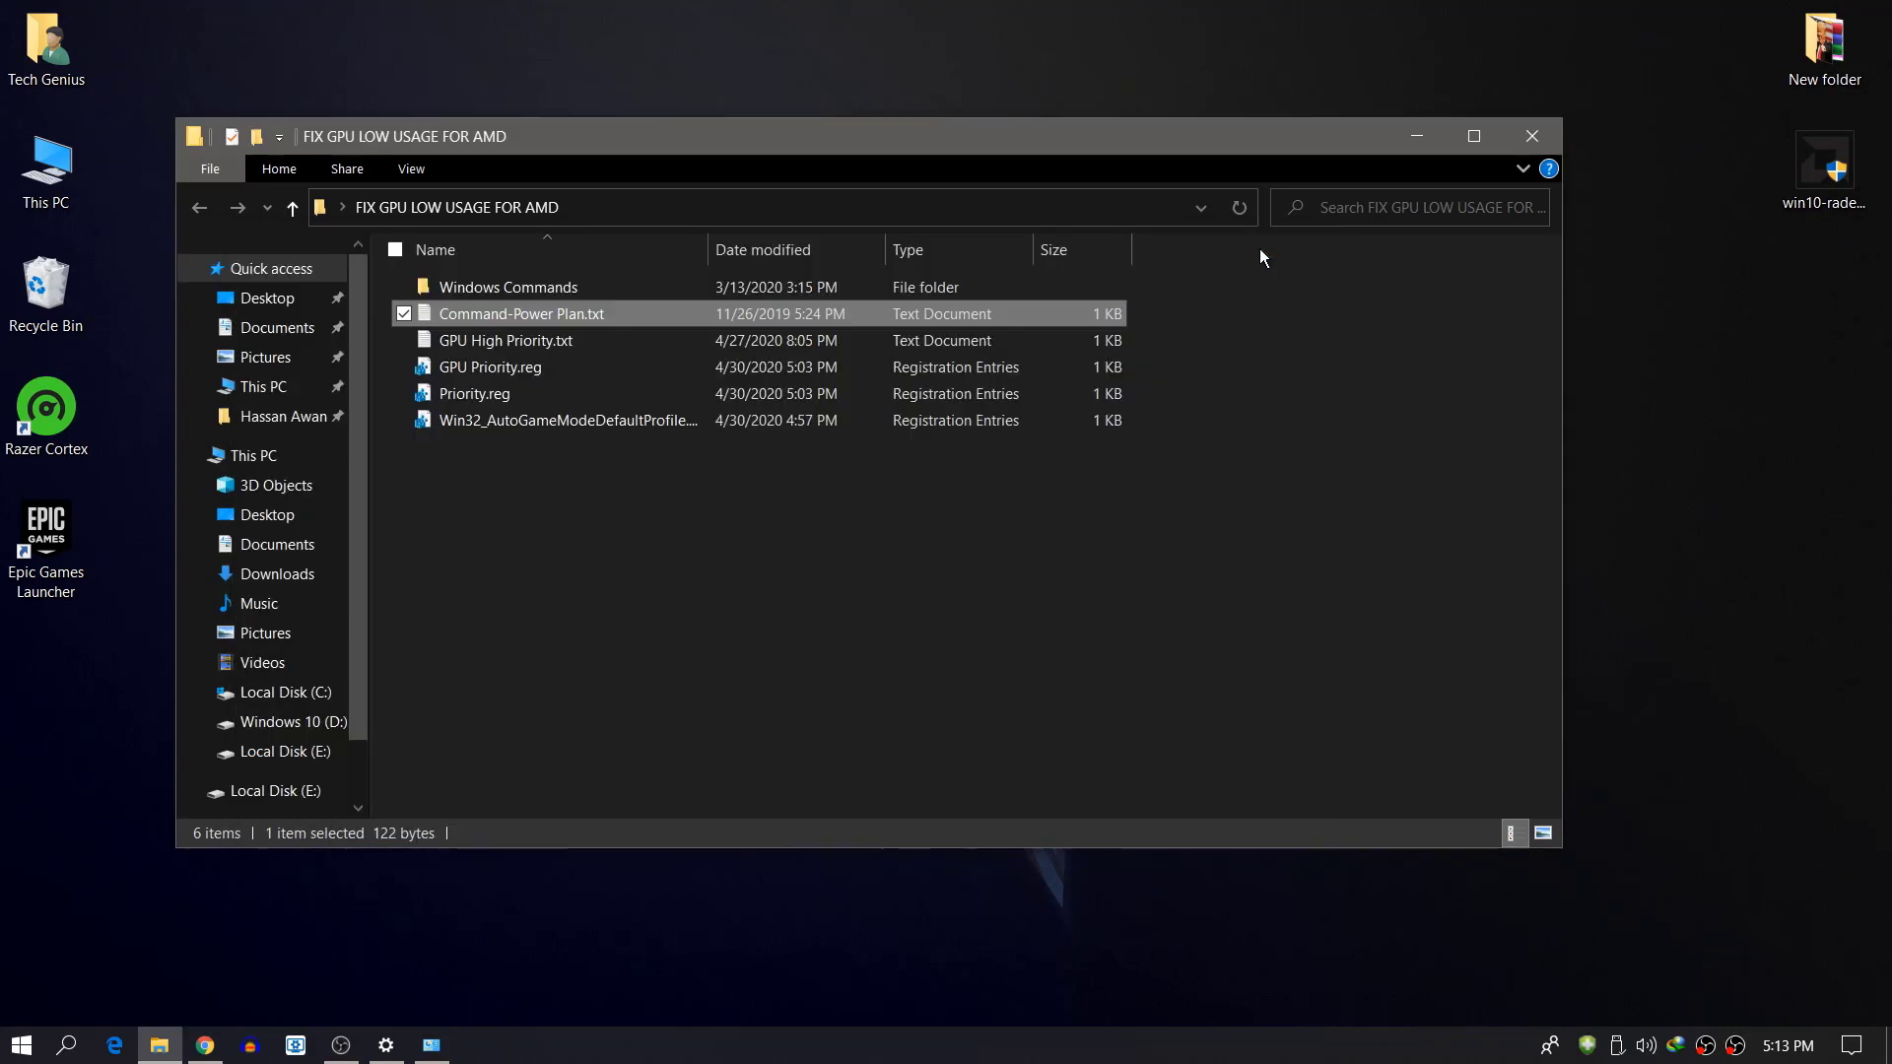
# Step: Minimise the folder window, restore Power Options and open the advanced power settings of the Ultimate Performance plan
pyautogui.click(1420, 140)
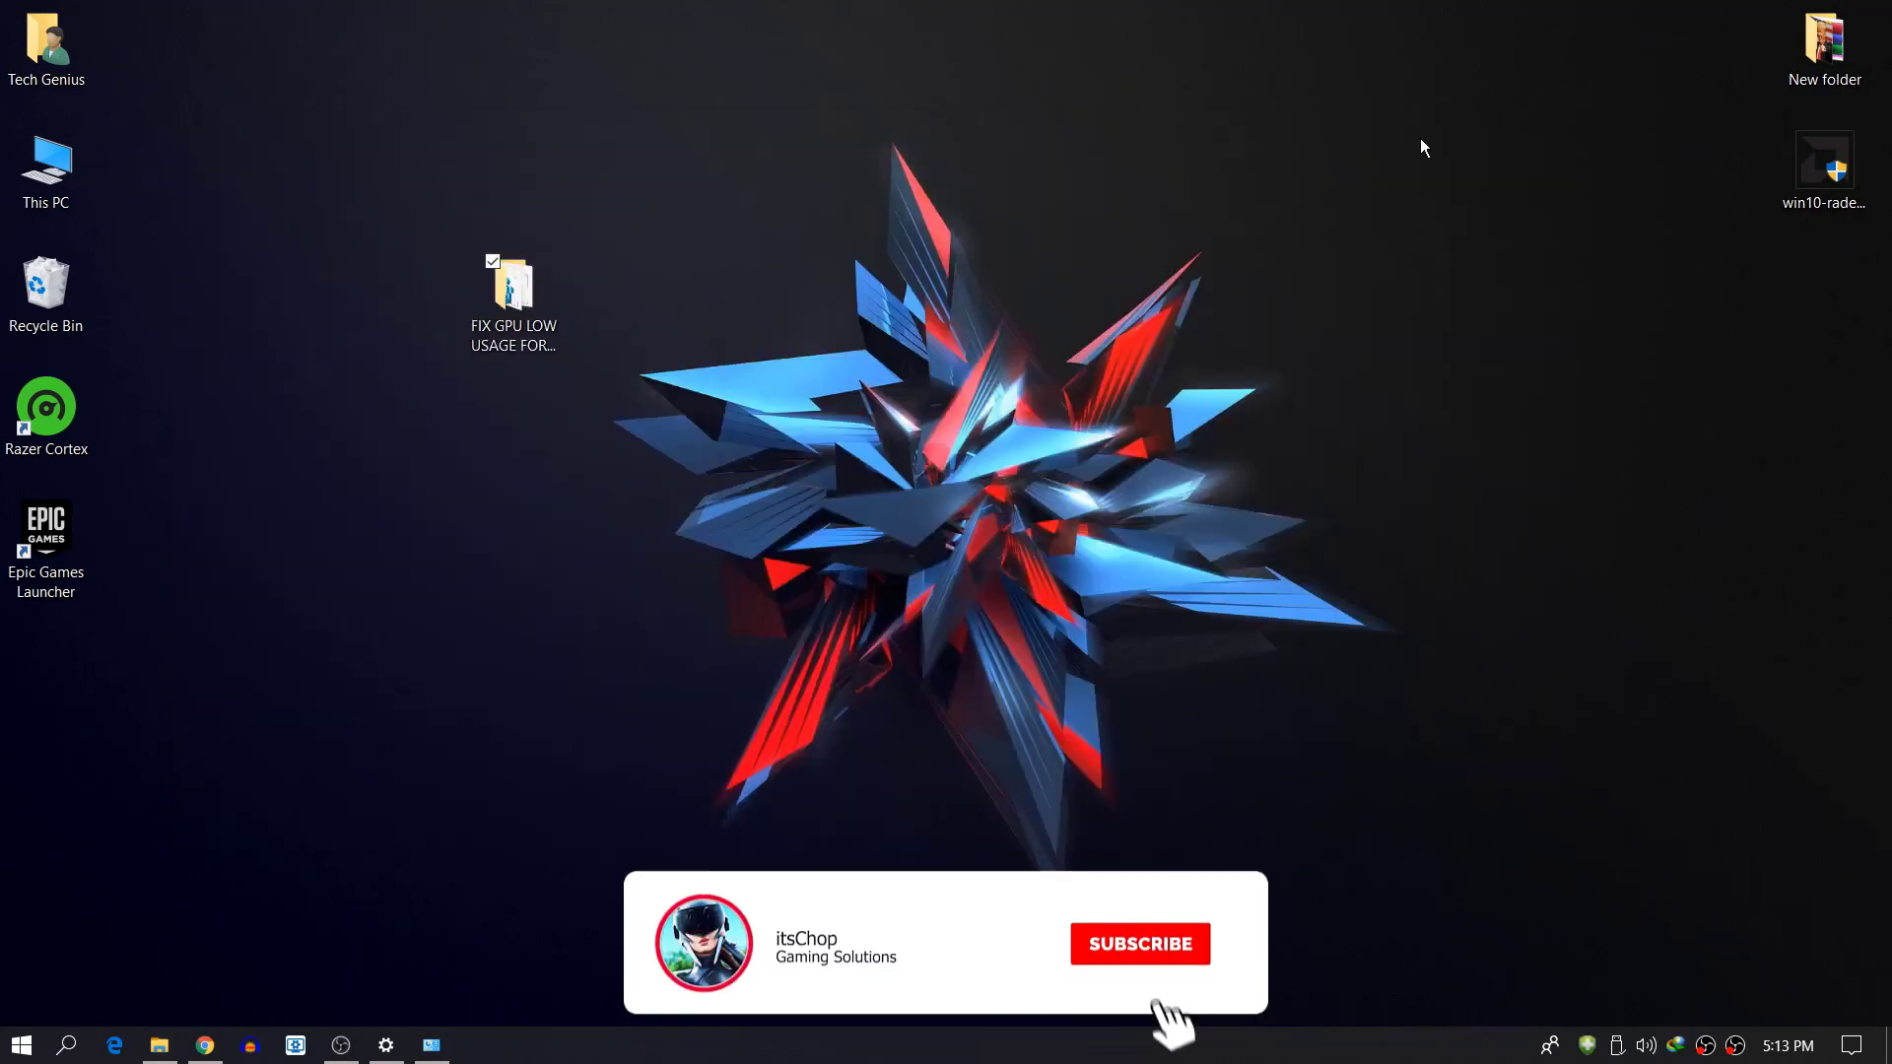
pyautogui.click(430, 1043)
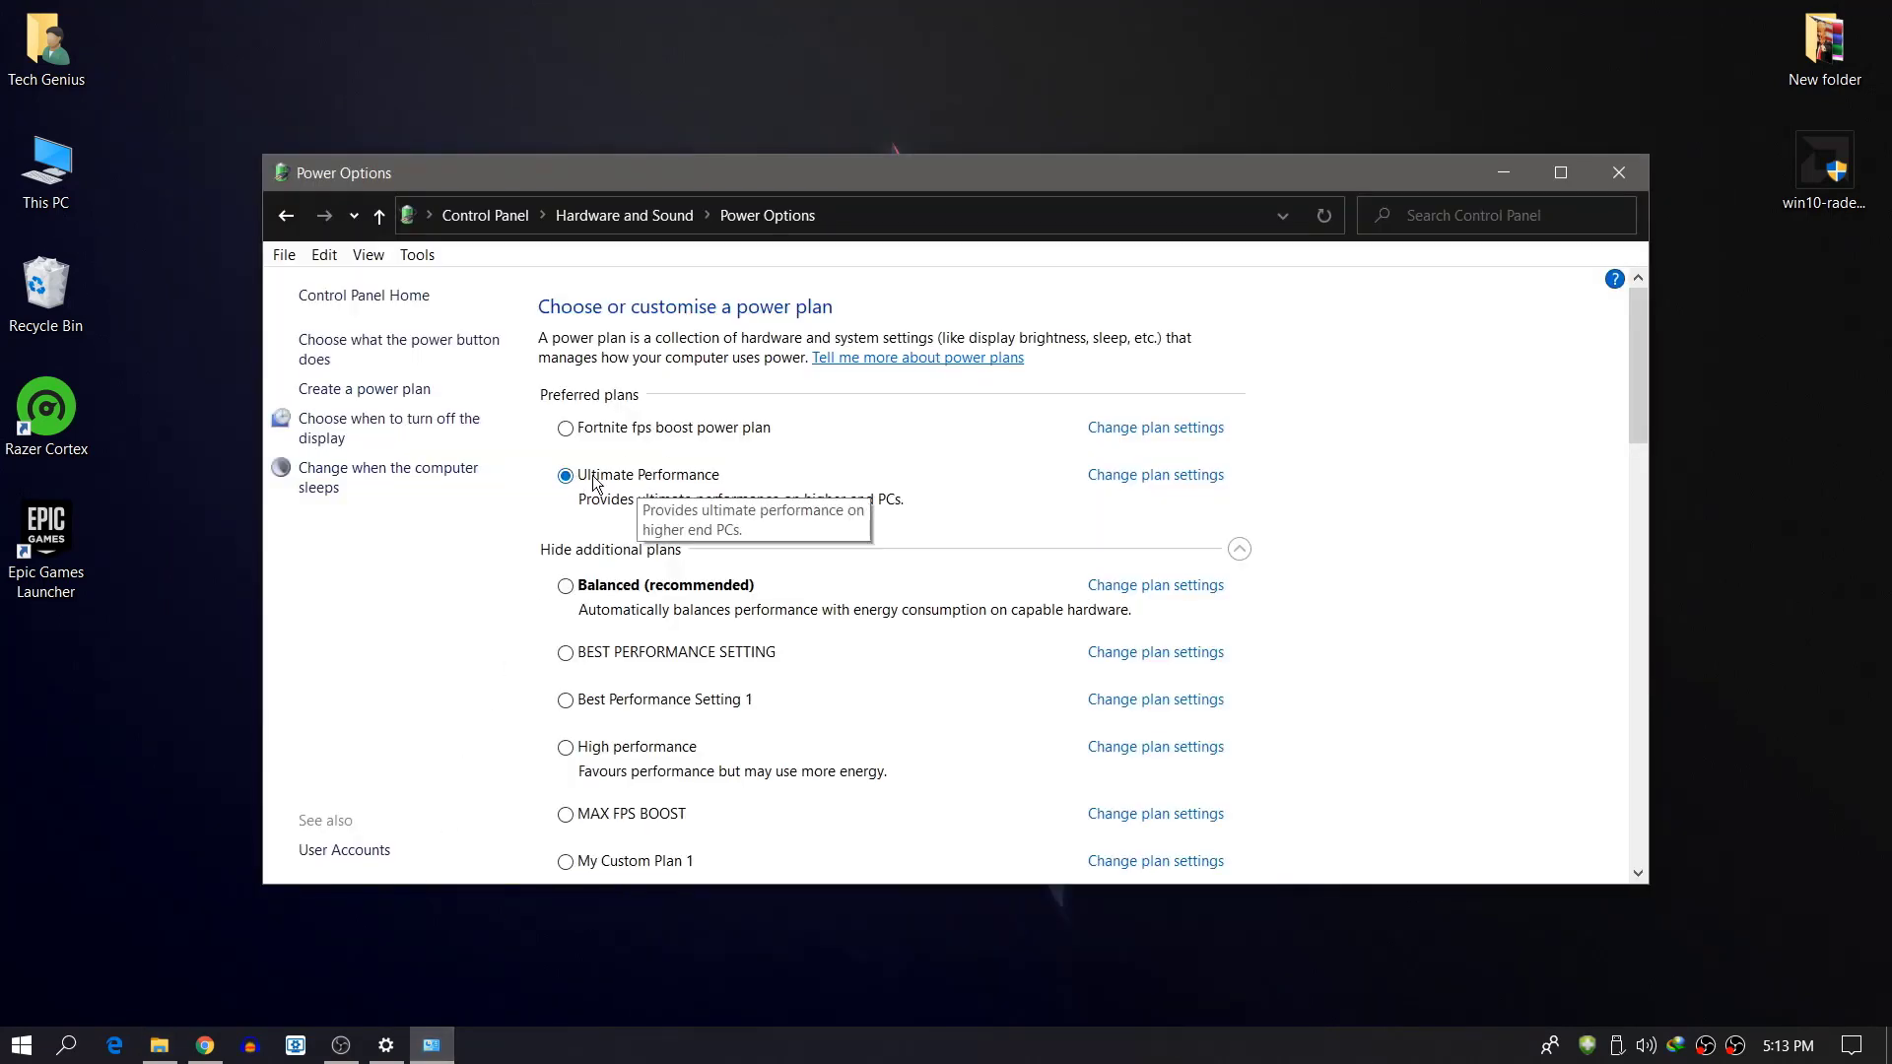
pyautogui.click(1144, 477)
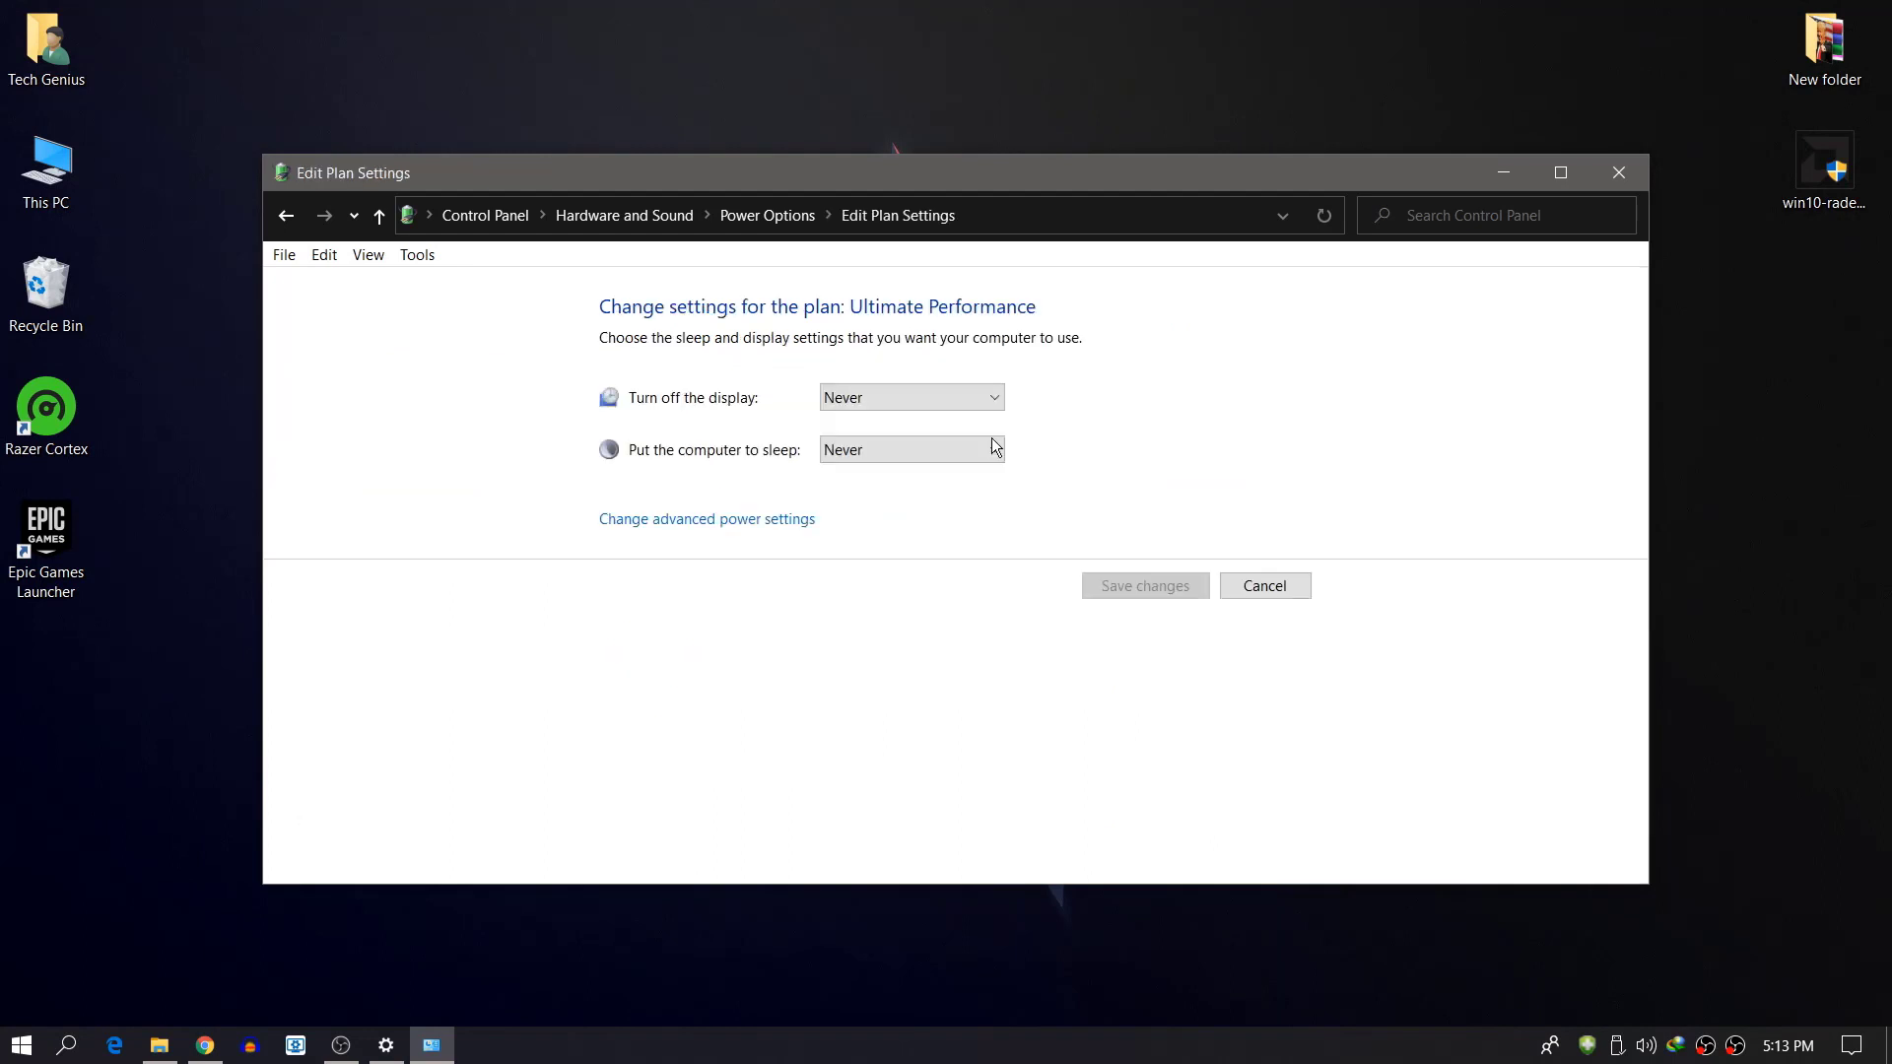
pyautogui.click(670, 520)
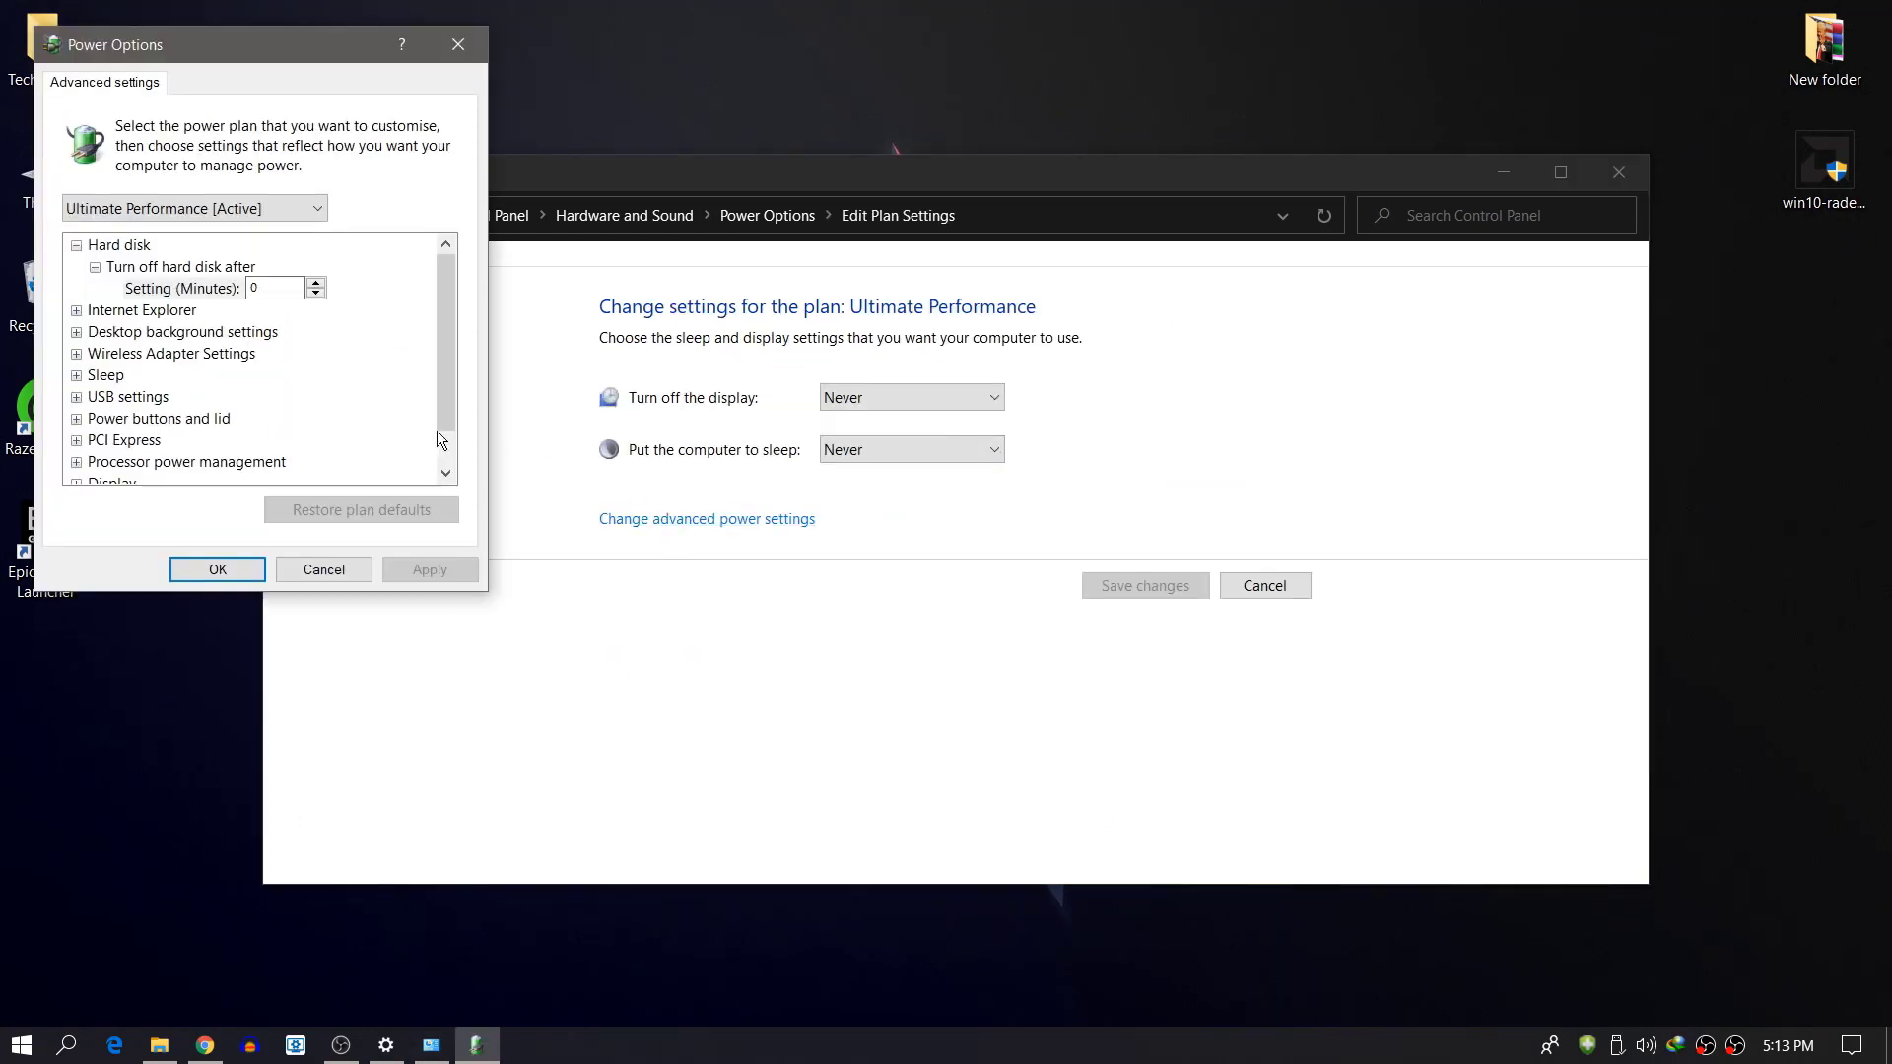
# Step: Check the core parking over-utilisation threshold under Processor power management, accept the dialog and close the plan settings
pyautogui.scroll(-1, 294, 354)
pyautogui.click(76, 418)
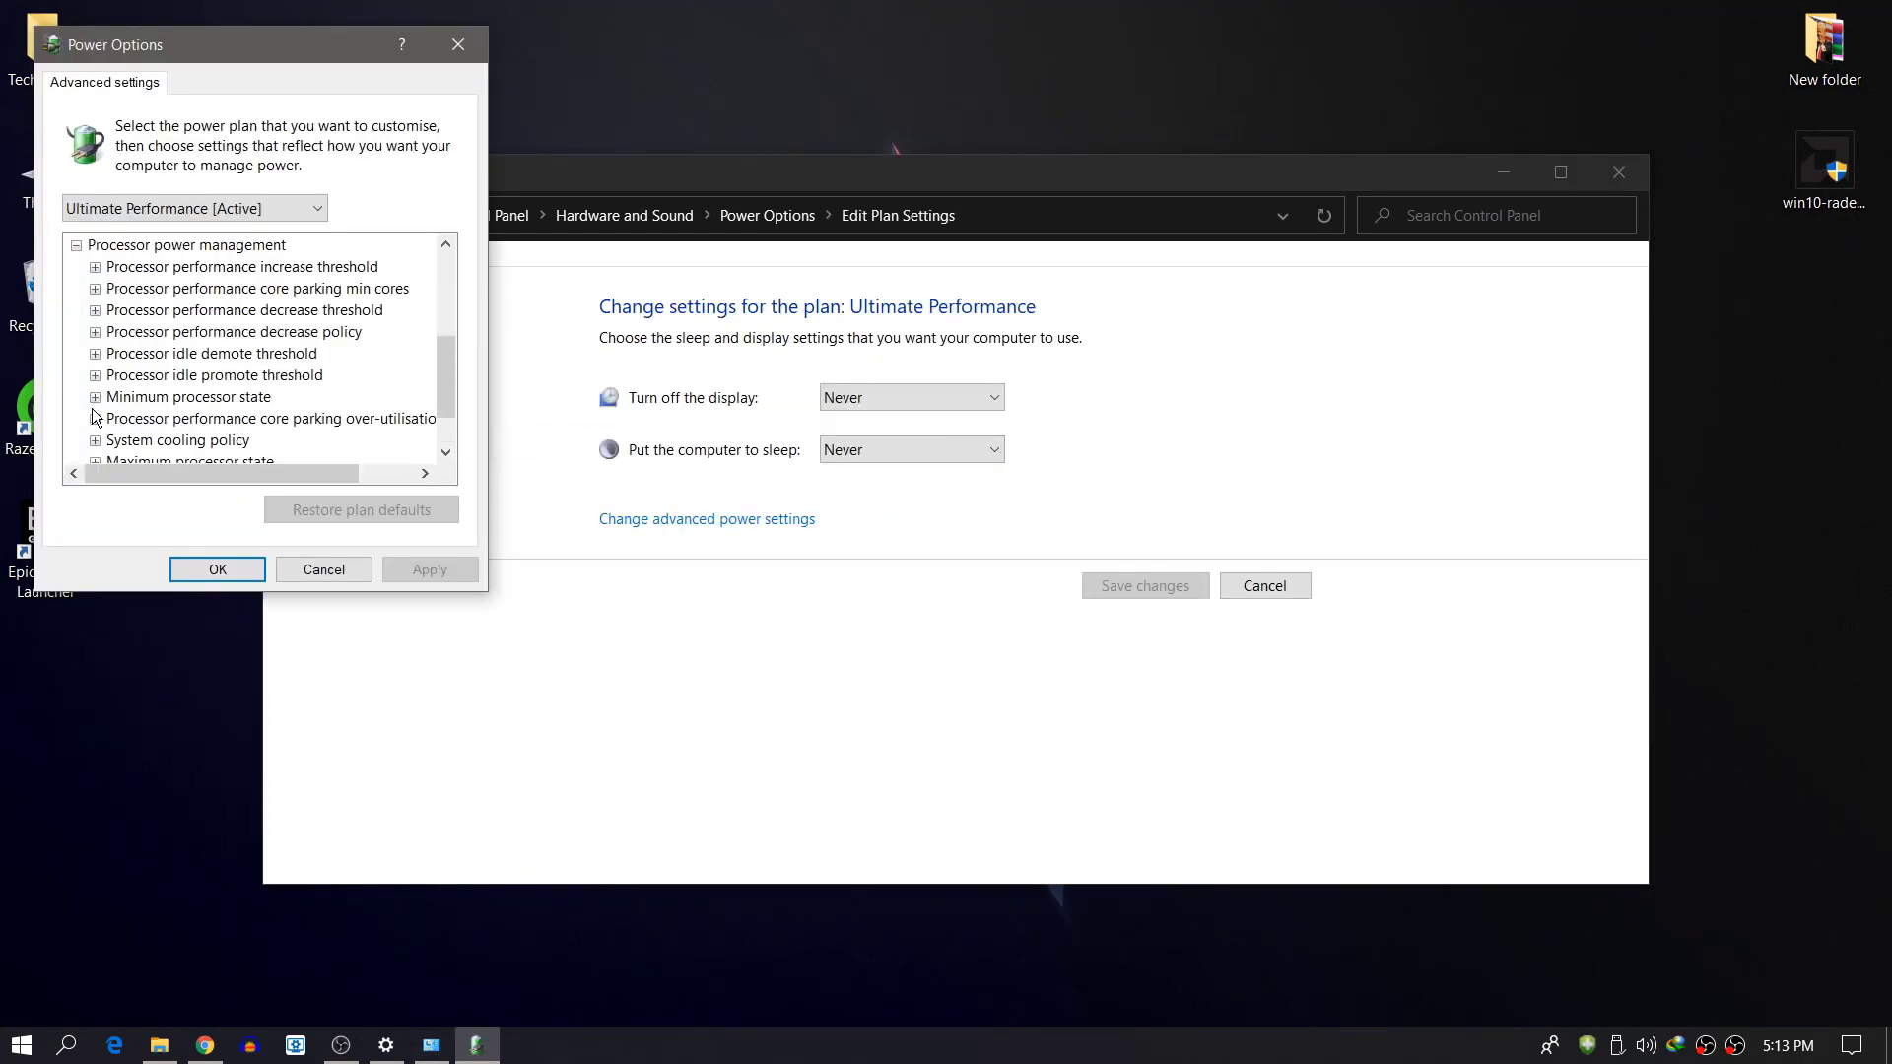
pyautogui.scroll(-1, 261, 354)
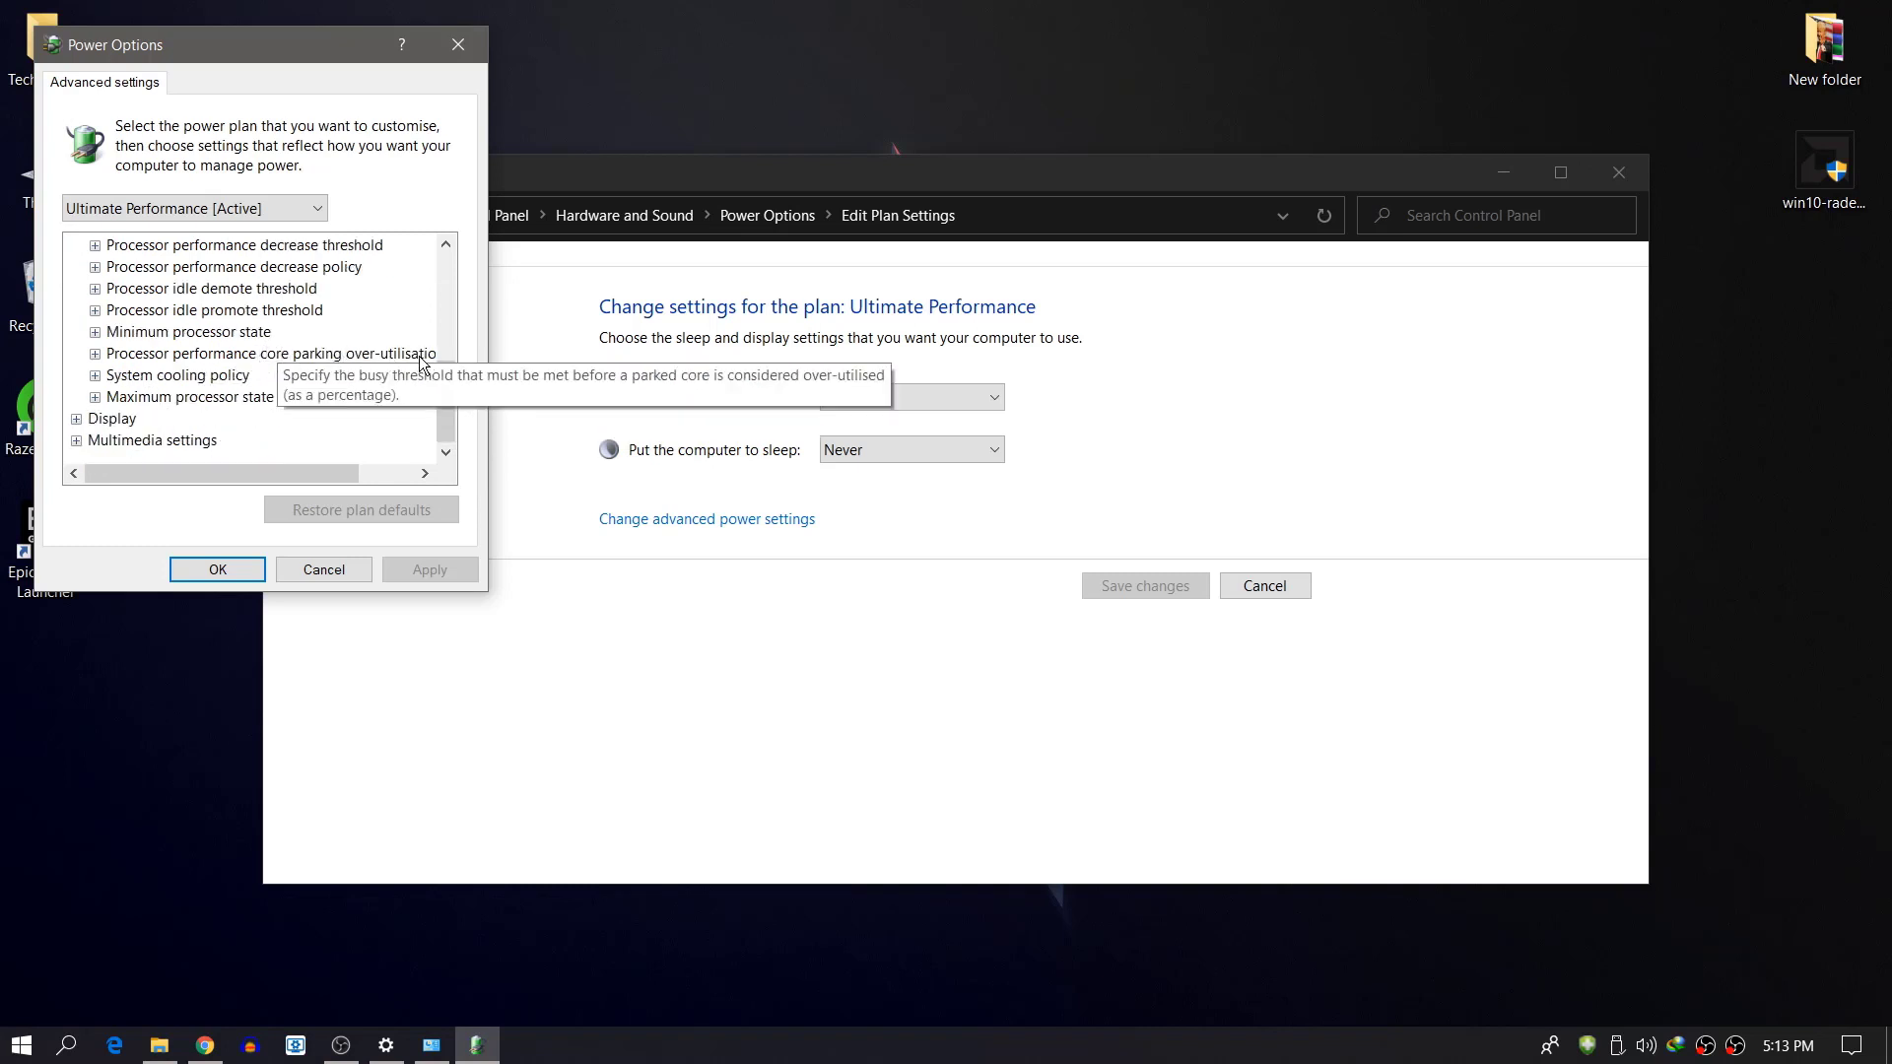
pyautogui.click(95, 354)
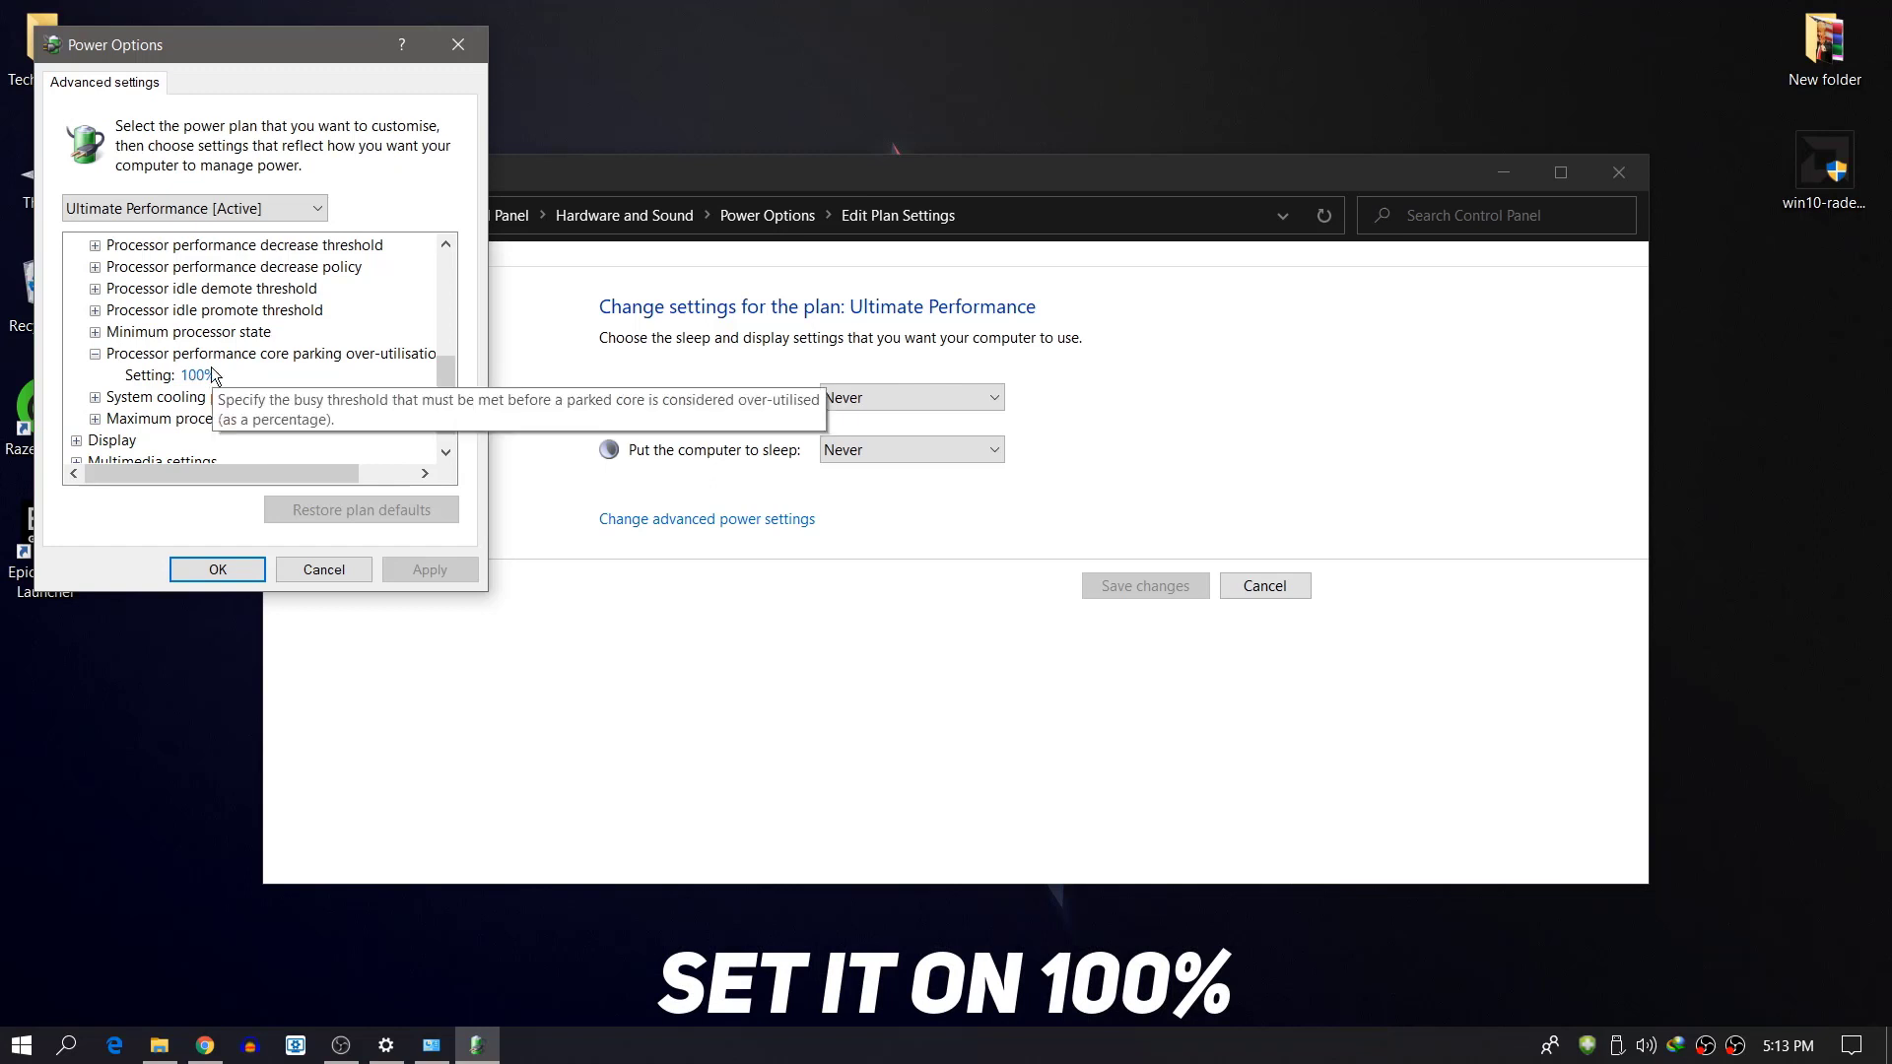
pyautogui.click(200, 570)
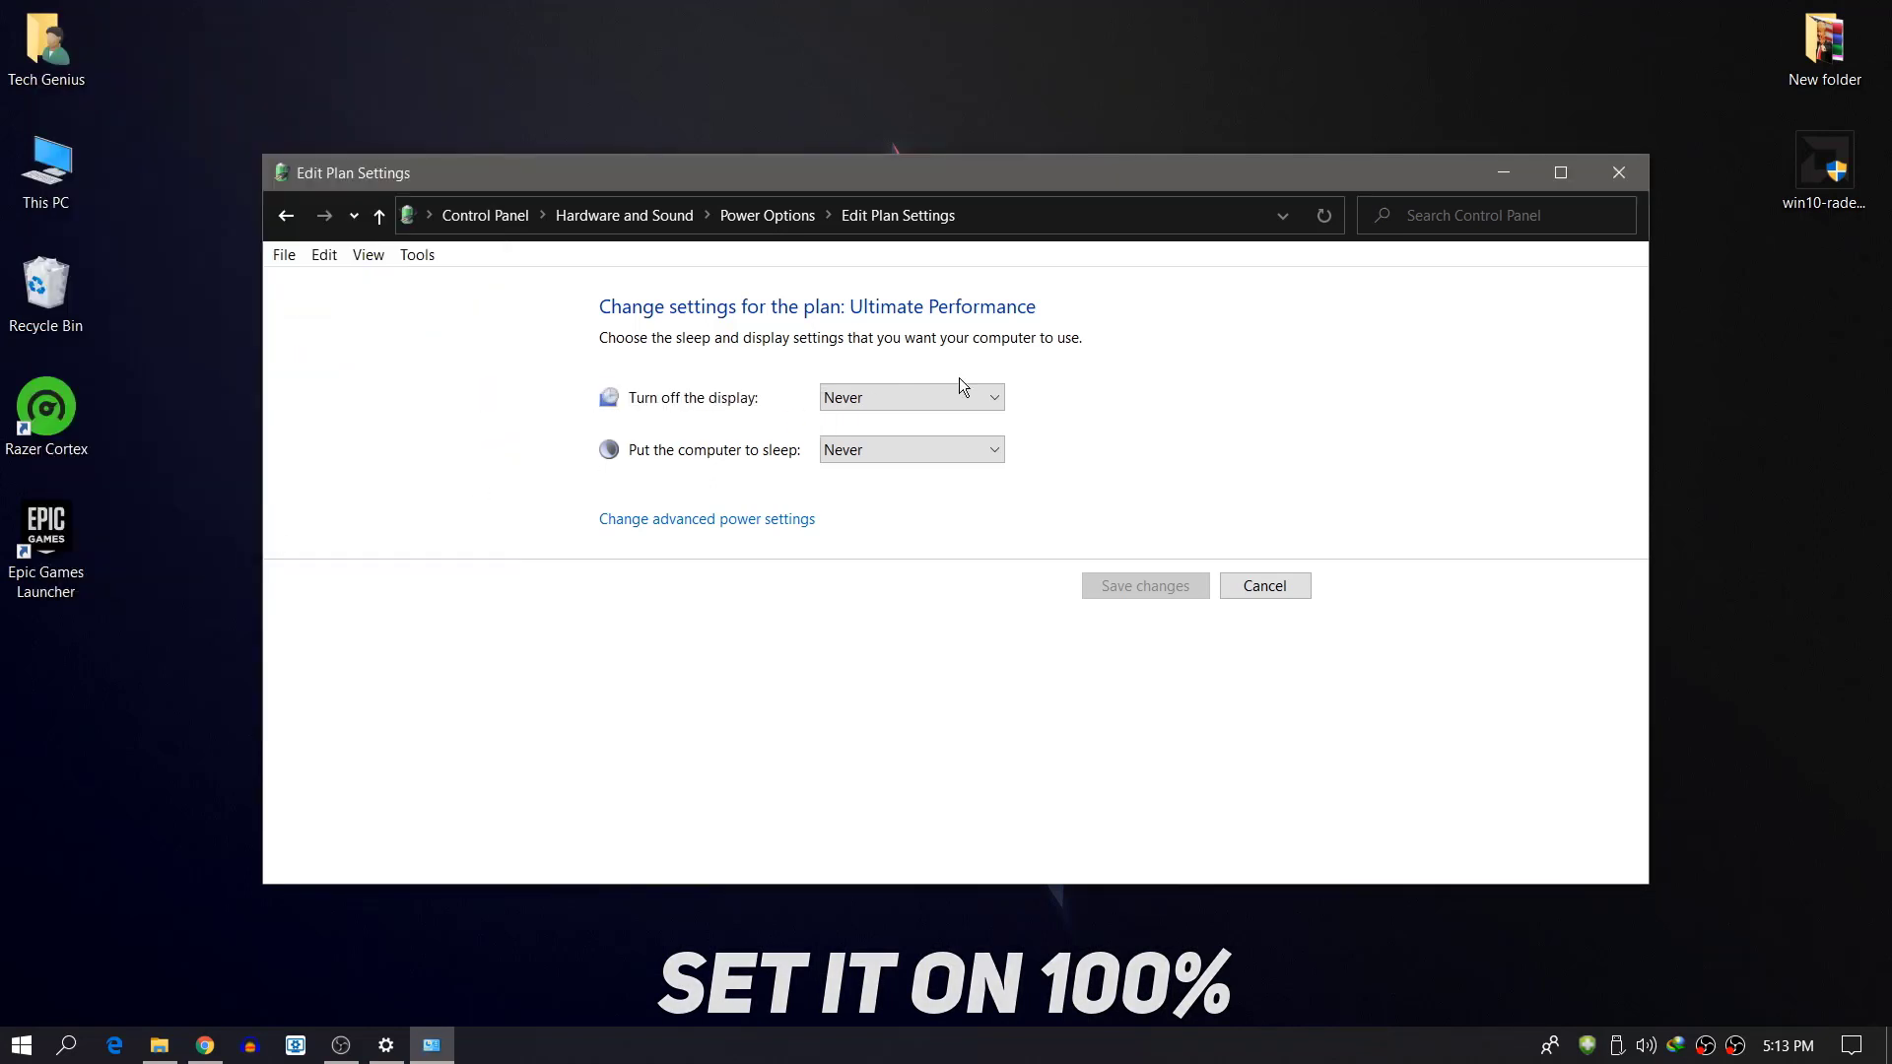
pyautogui.click(1606, 175)
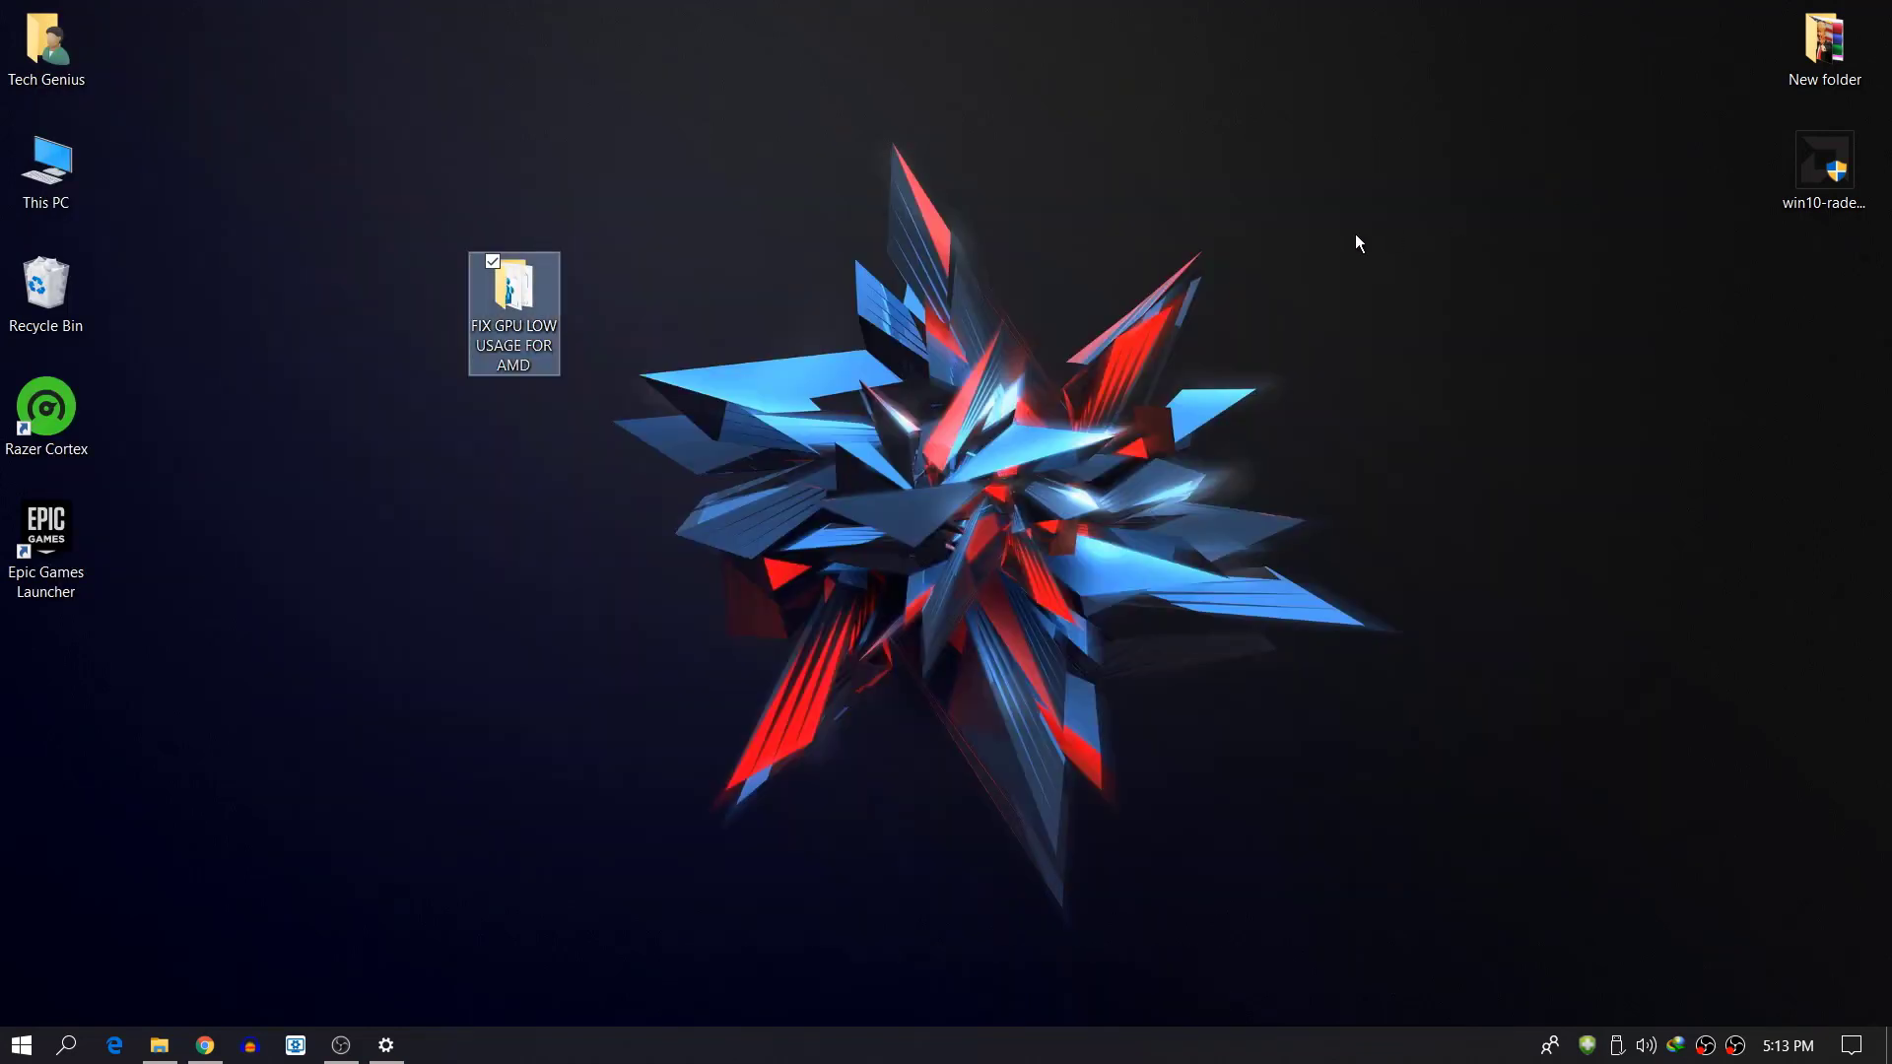
# Step: Open the Windows Commands subfolder of FIX GPU LOW USAGE FOR AMD and look over its batch files
pyautogui.doubleClick(535, 309)
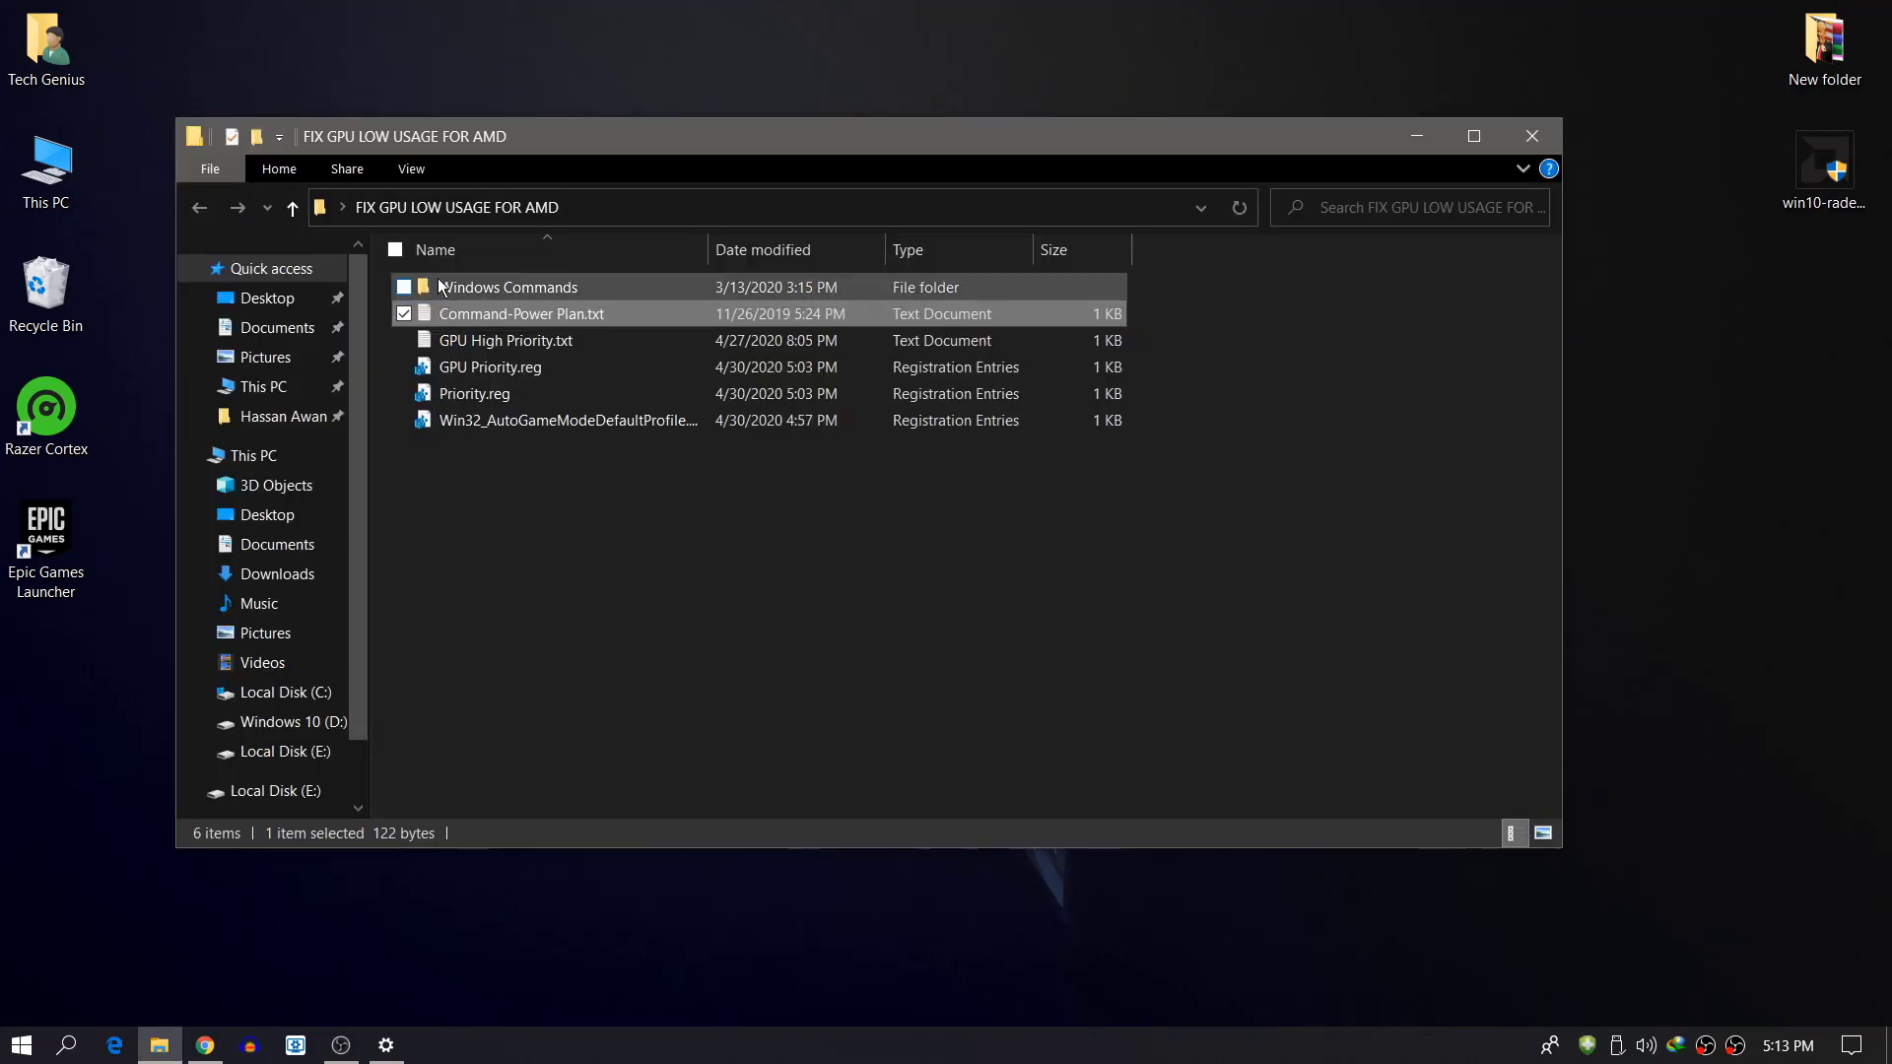
pyautogui.click(499, 286)
pyautogui.doubleClick(499, 286)
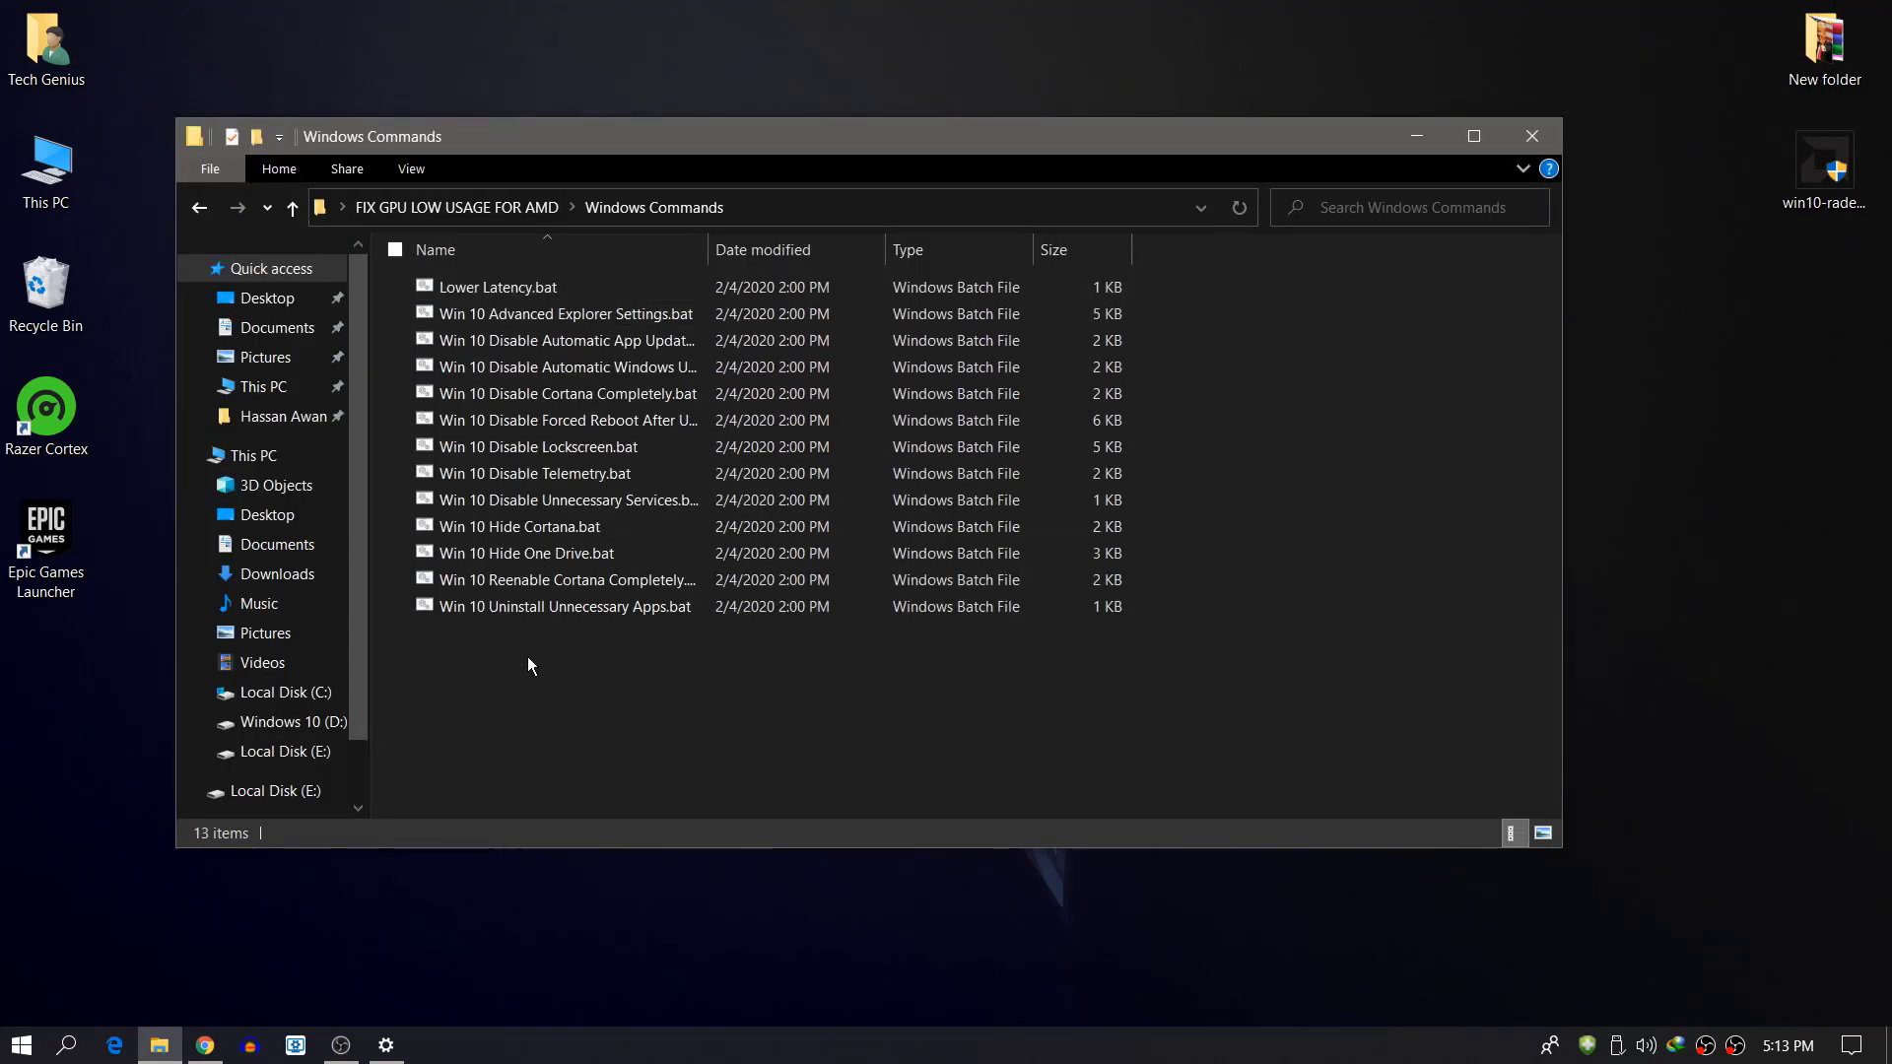
pyautogui.moveTo(528, 656); pyautogui.dragTo(534, 695)
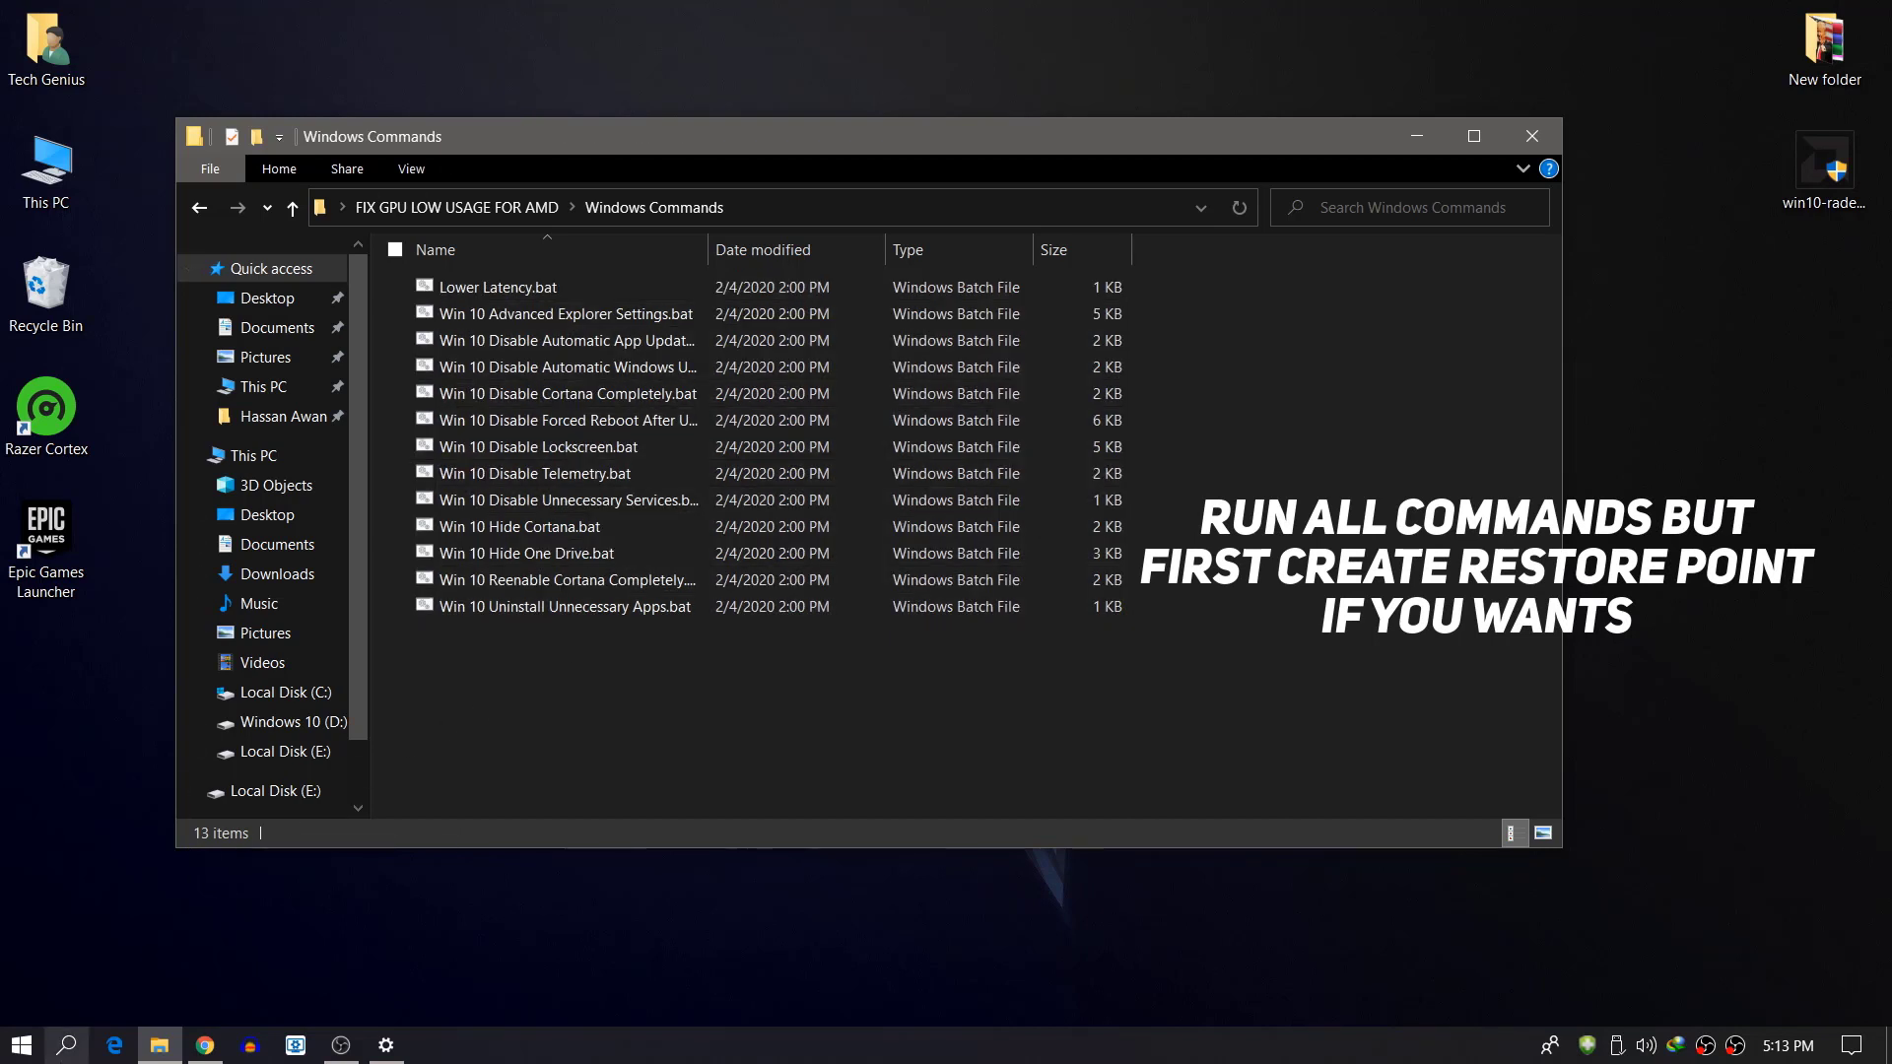
# Step: Search Windows for the system restore settings, view where a restore point is created and close System Properties
pyautogui.click(66, 1044)
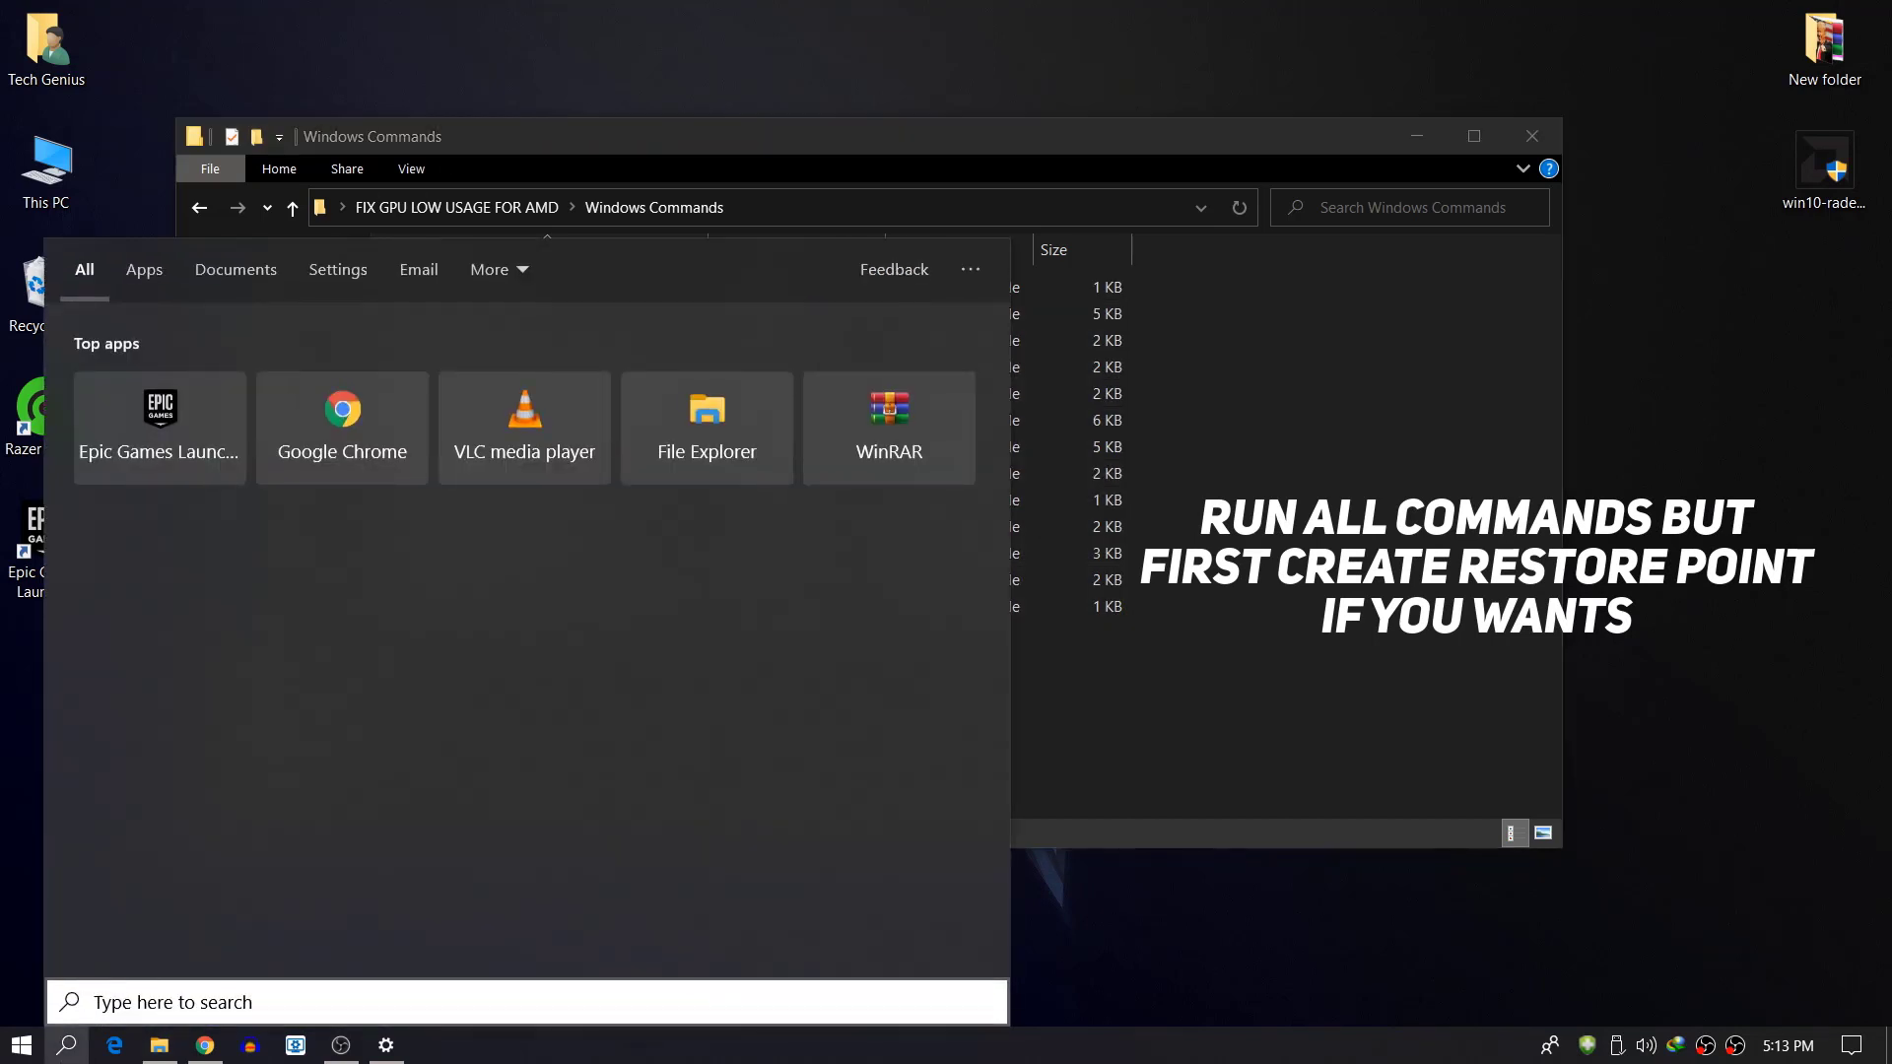
pyautogui.write('SYS')
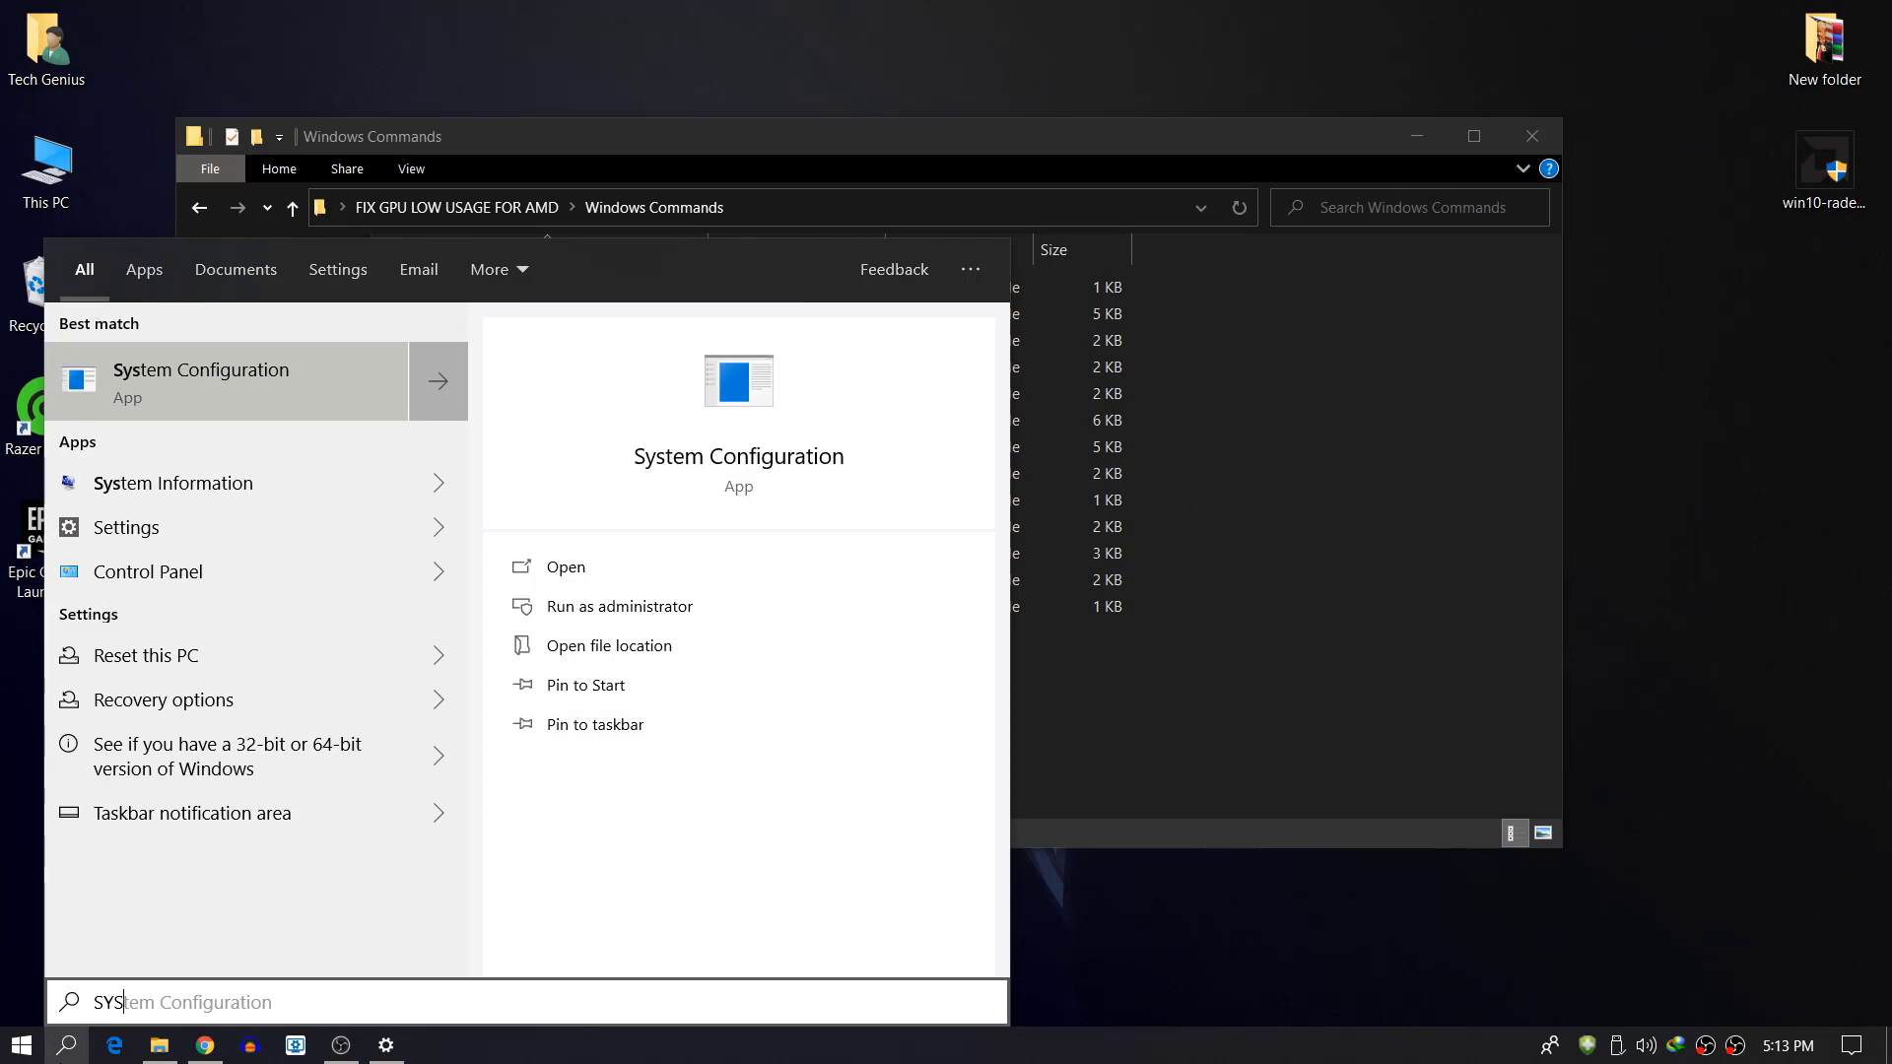
pyautogui.write('TEM RES')
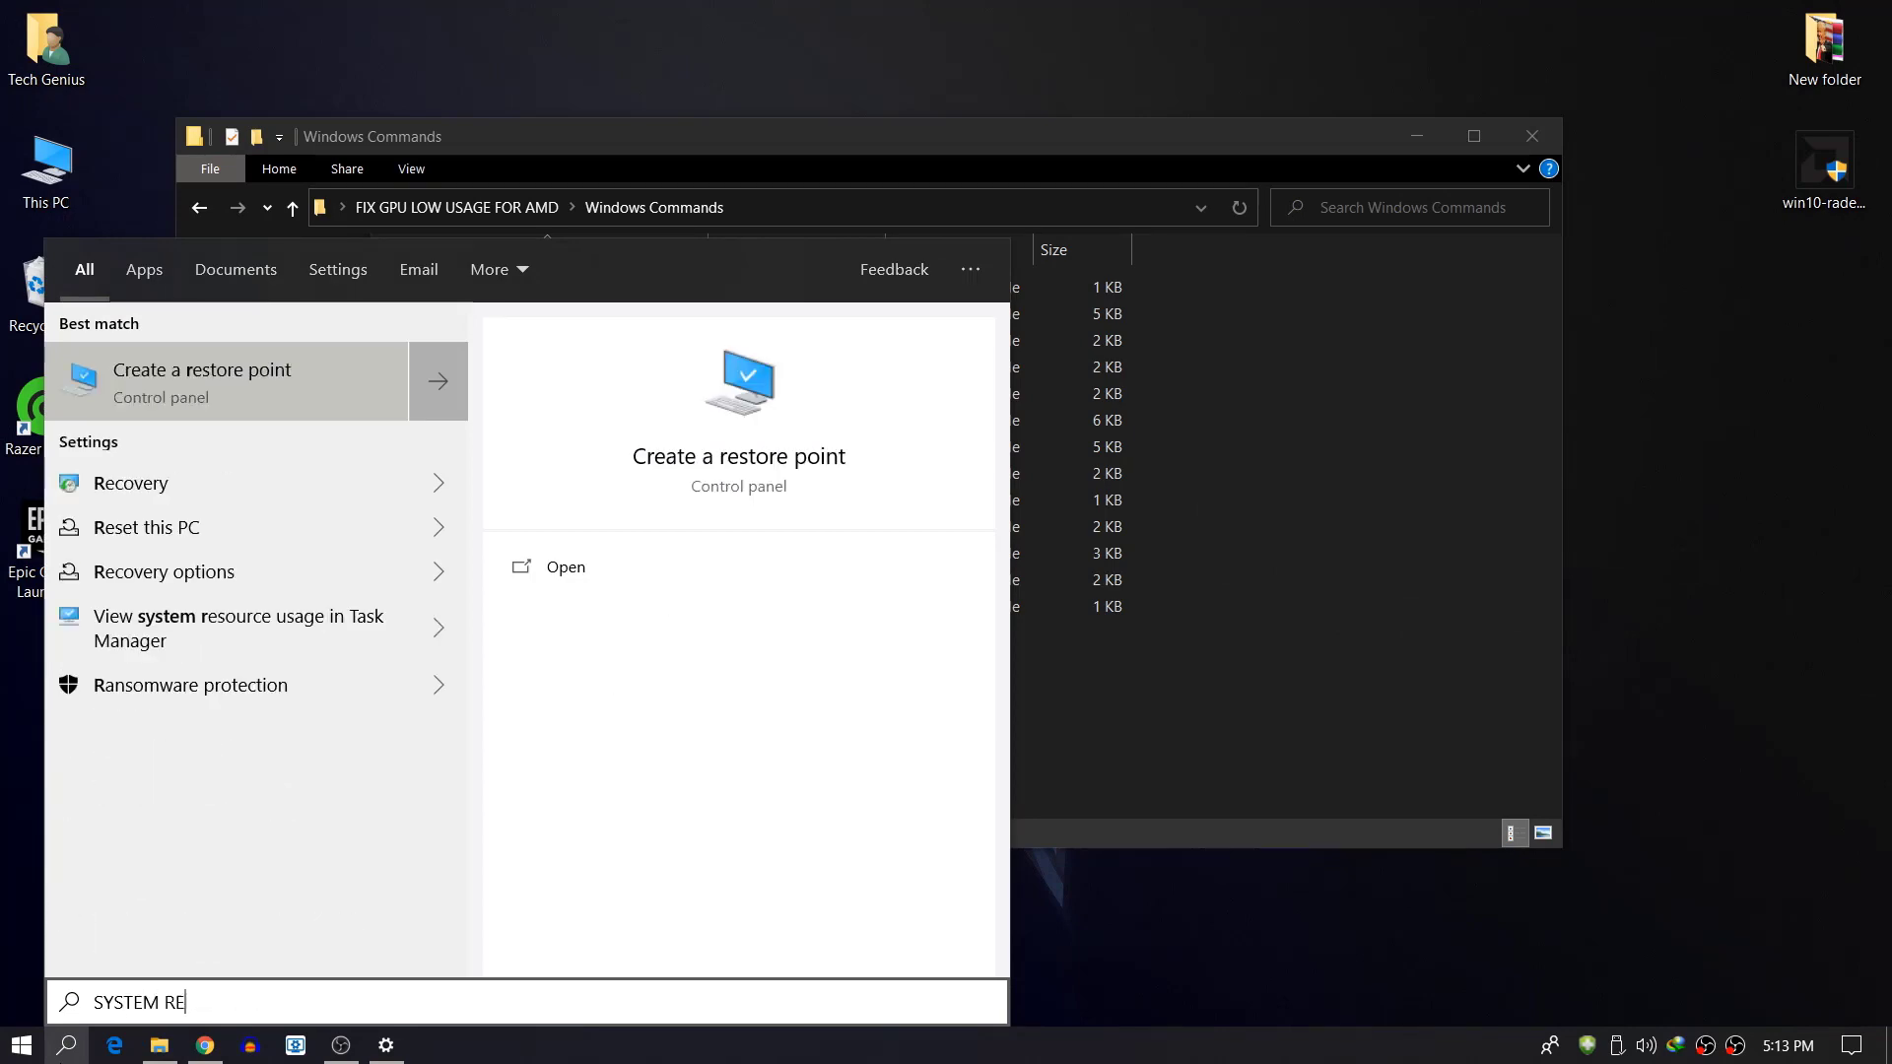
pyautogui.click(207, 388)
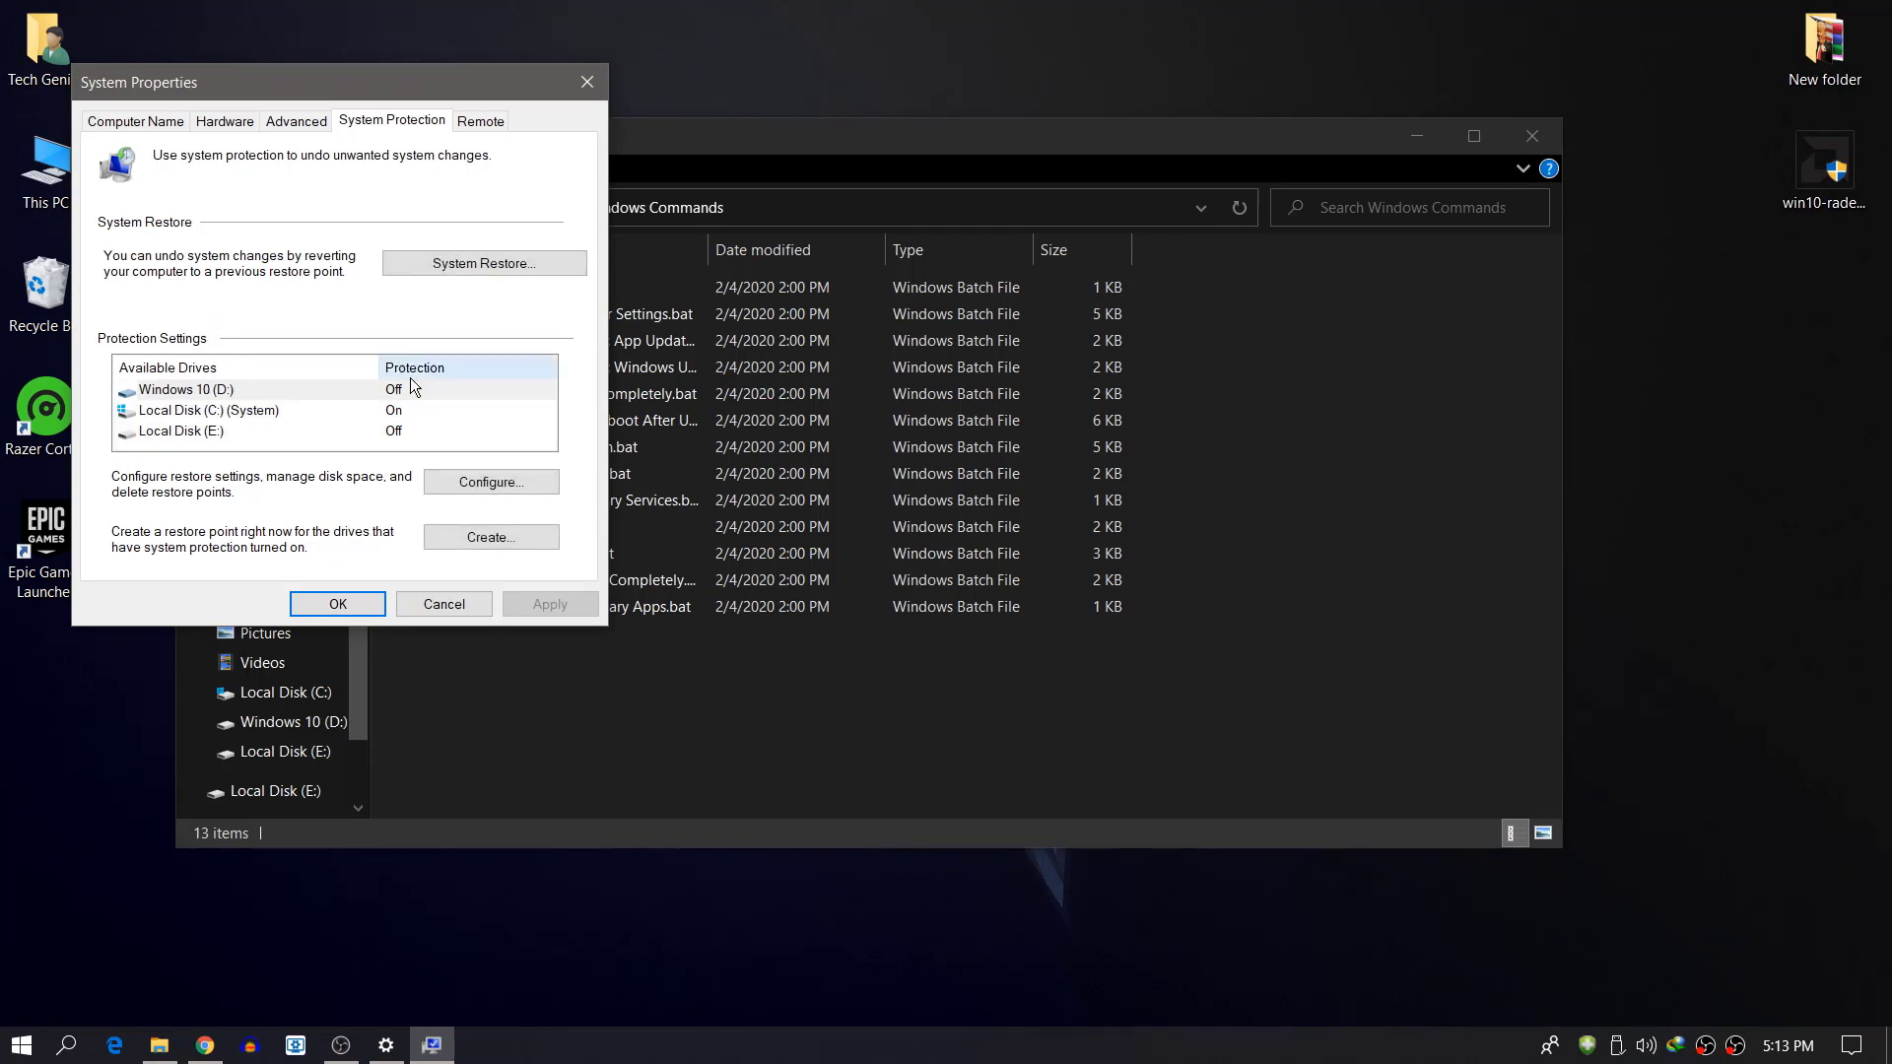
pyautogui.click(498, 538)
pyautogui.click(485, 349)
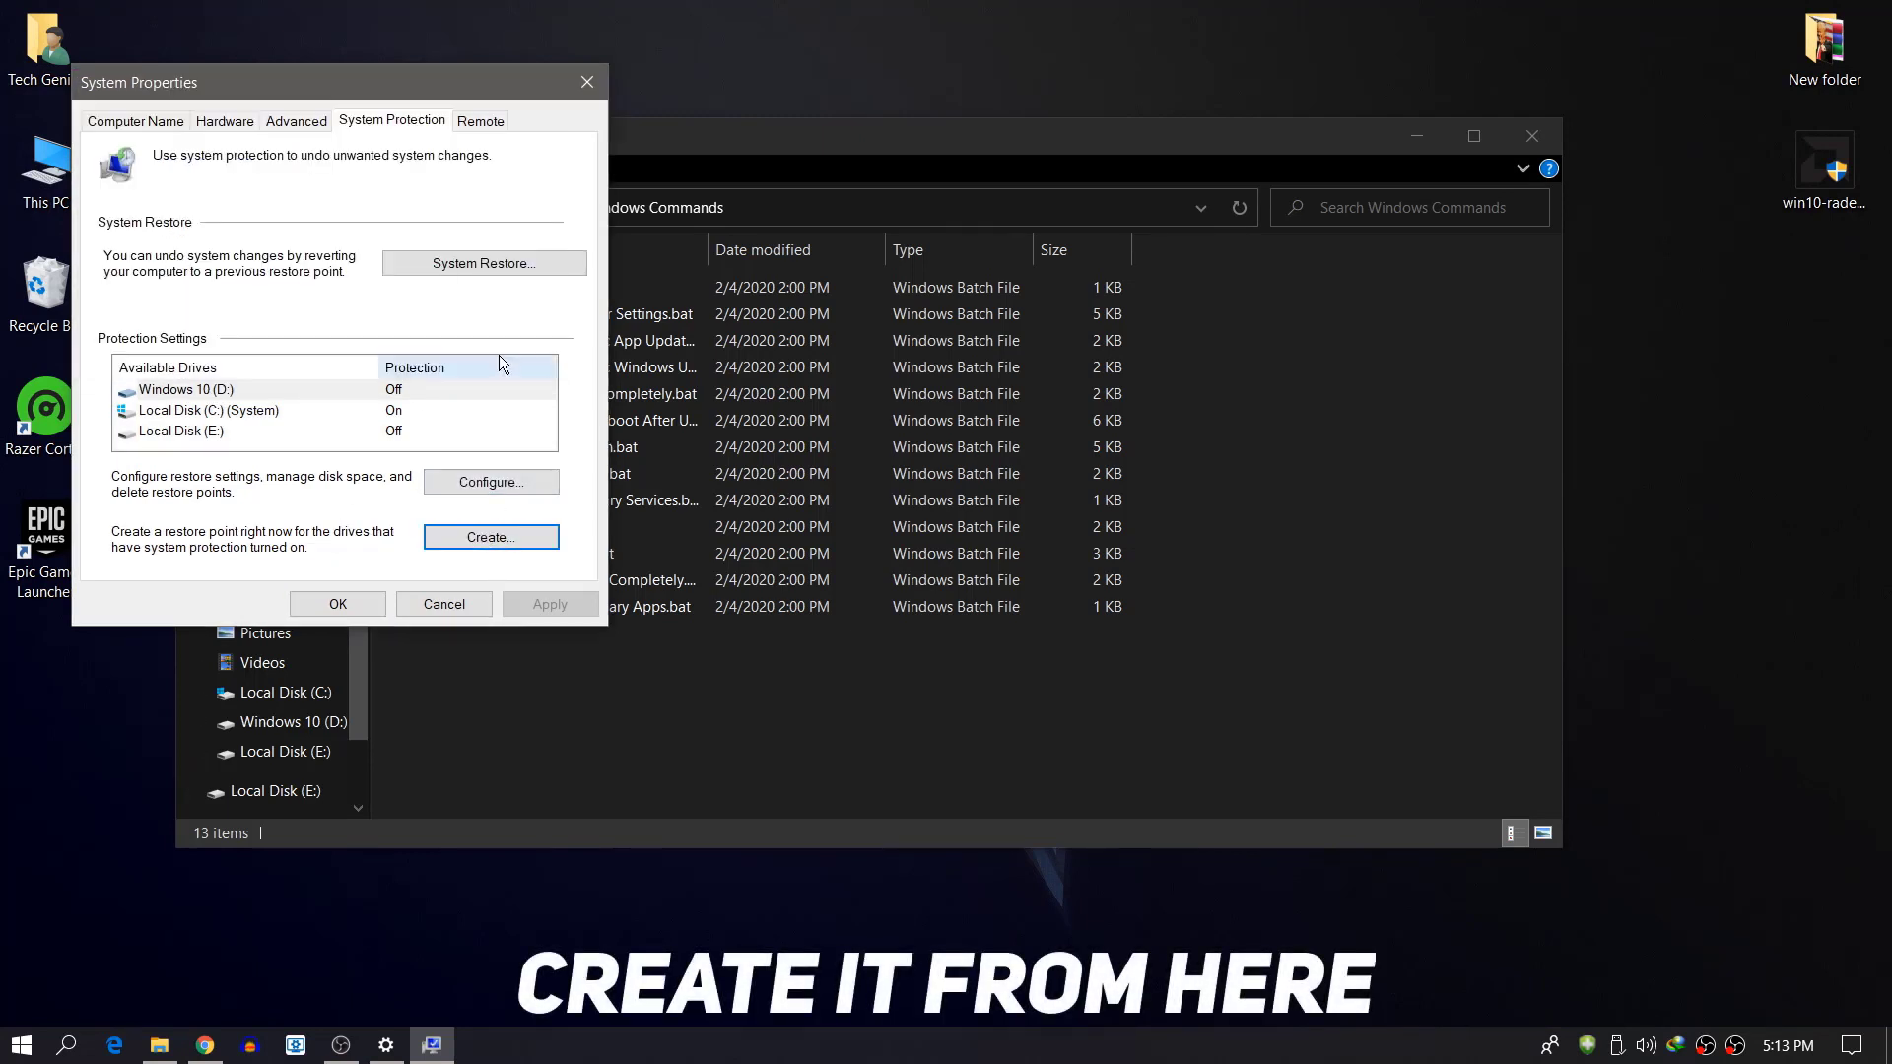
pyautogui.click(585, 87)
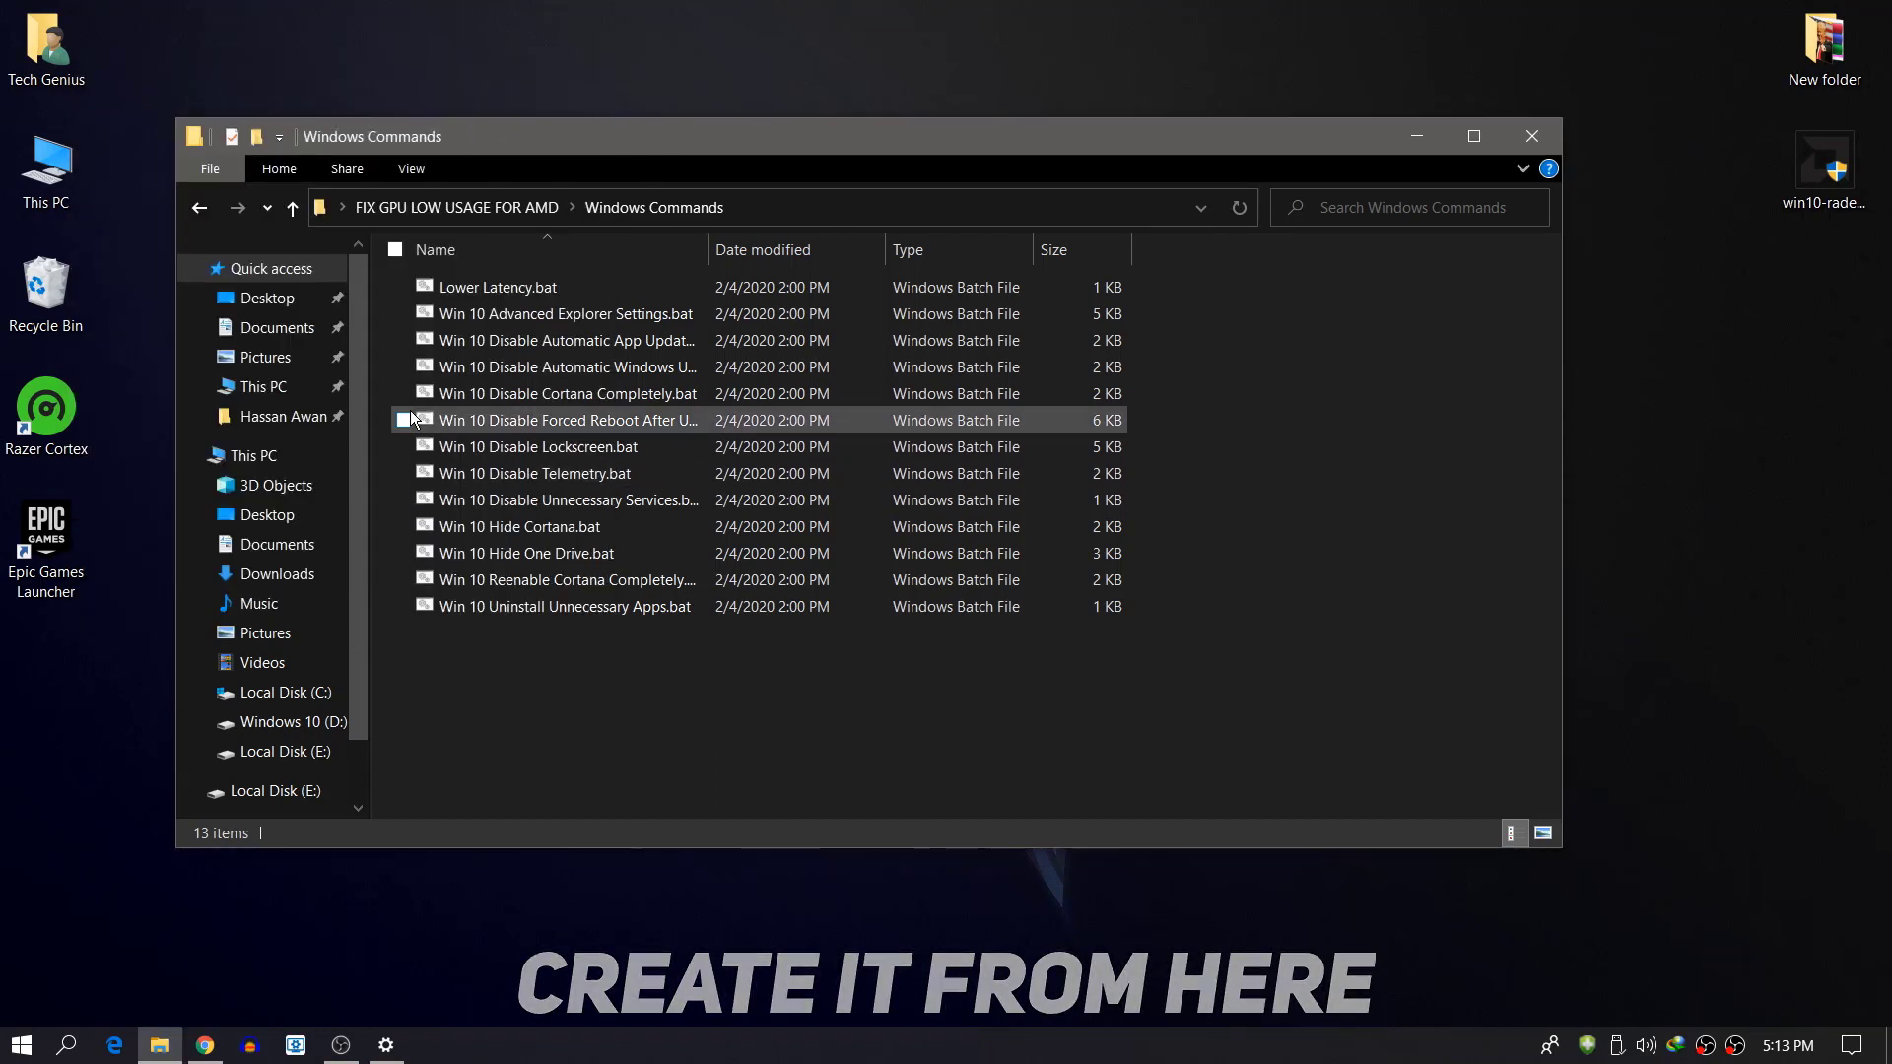
# Step: Go back to the FIX GPU LOW USAGE FOR AMD folder and delete GPU High Priority.txt
pyautogui.press('BackSpace')
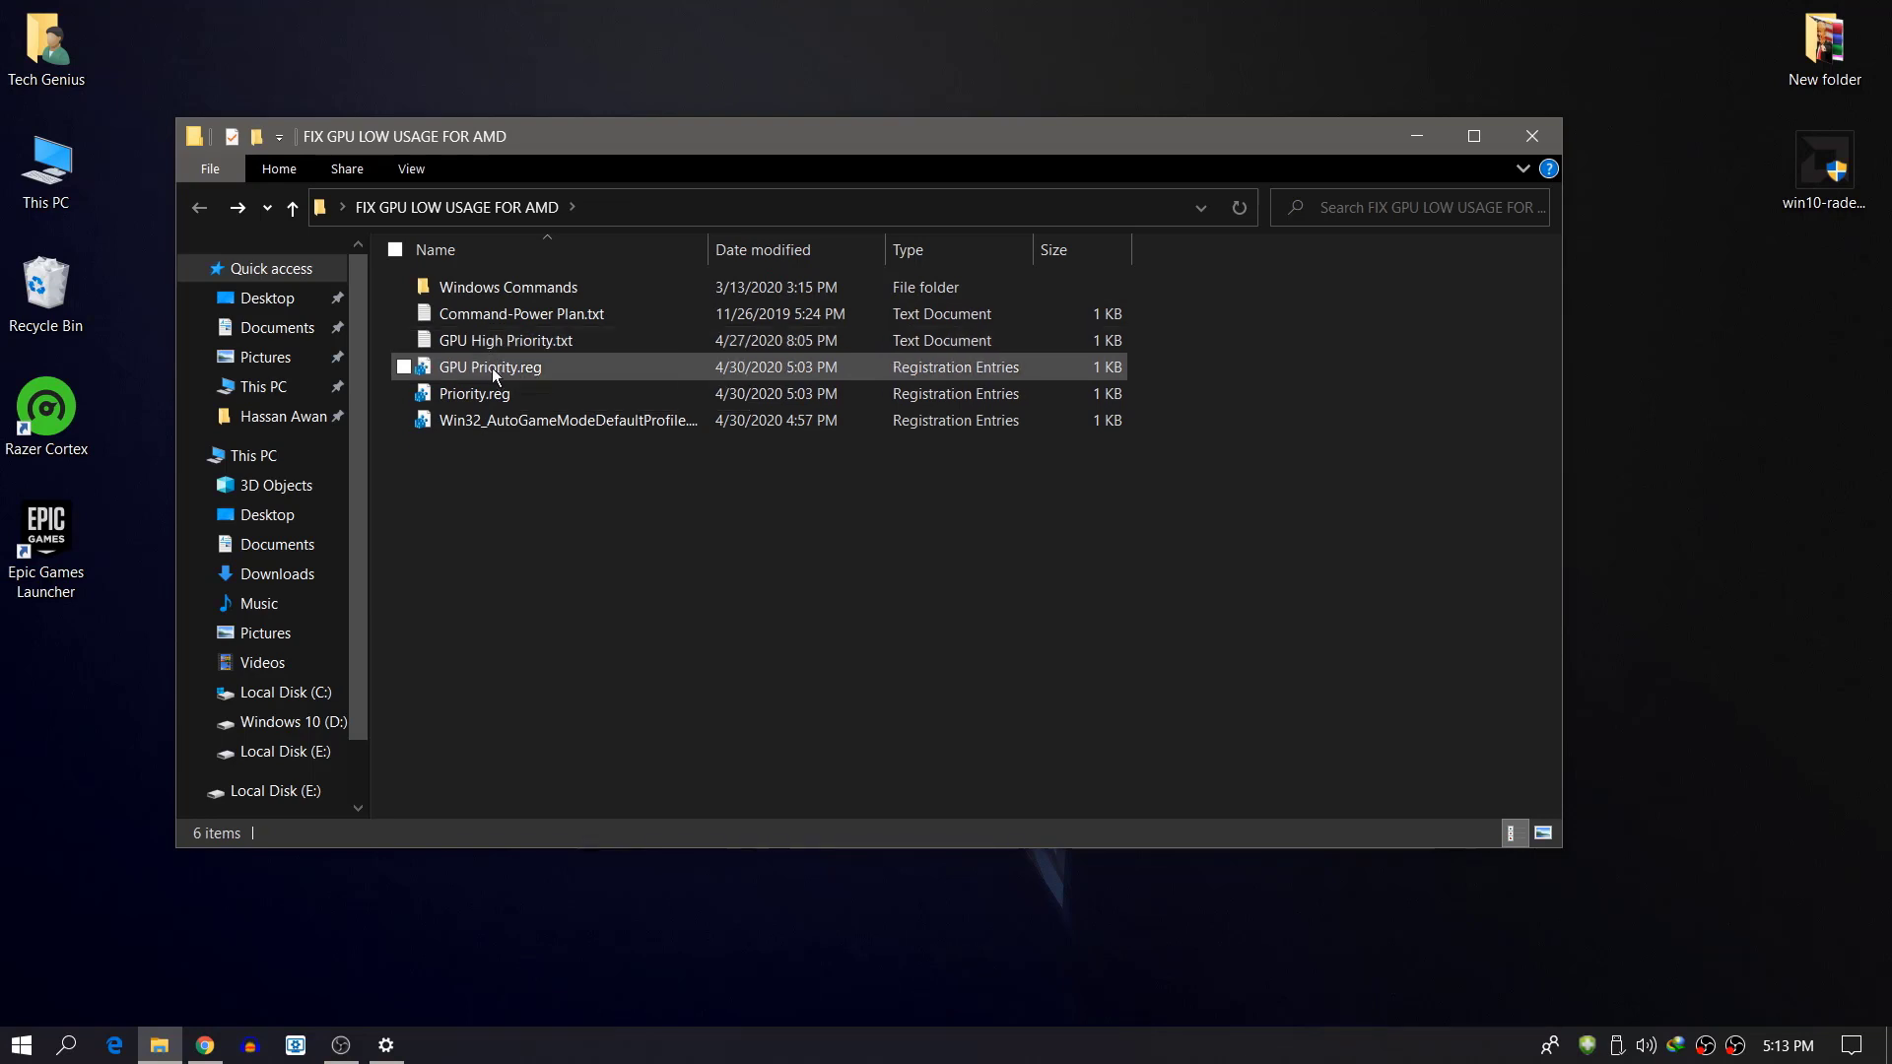
pyautogui.click(729, 347)
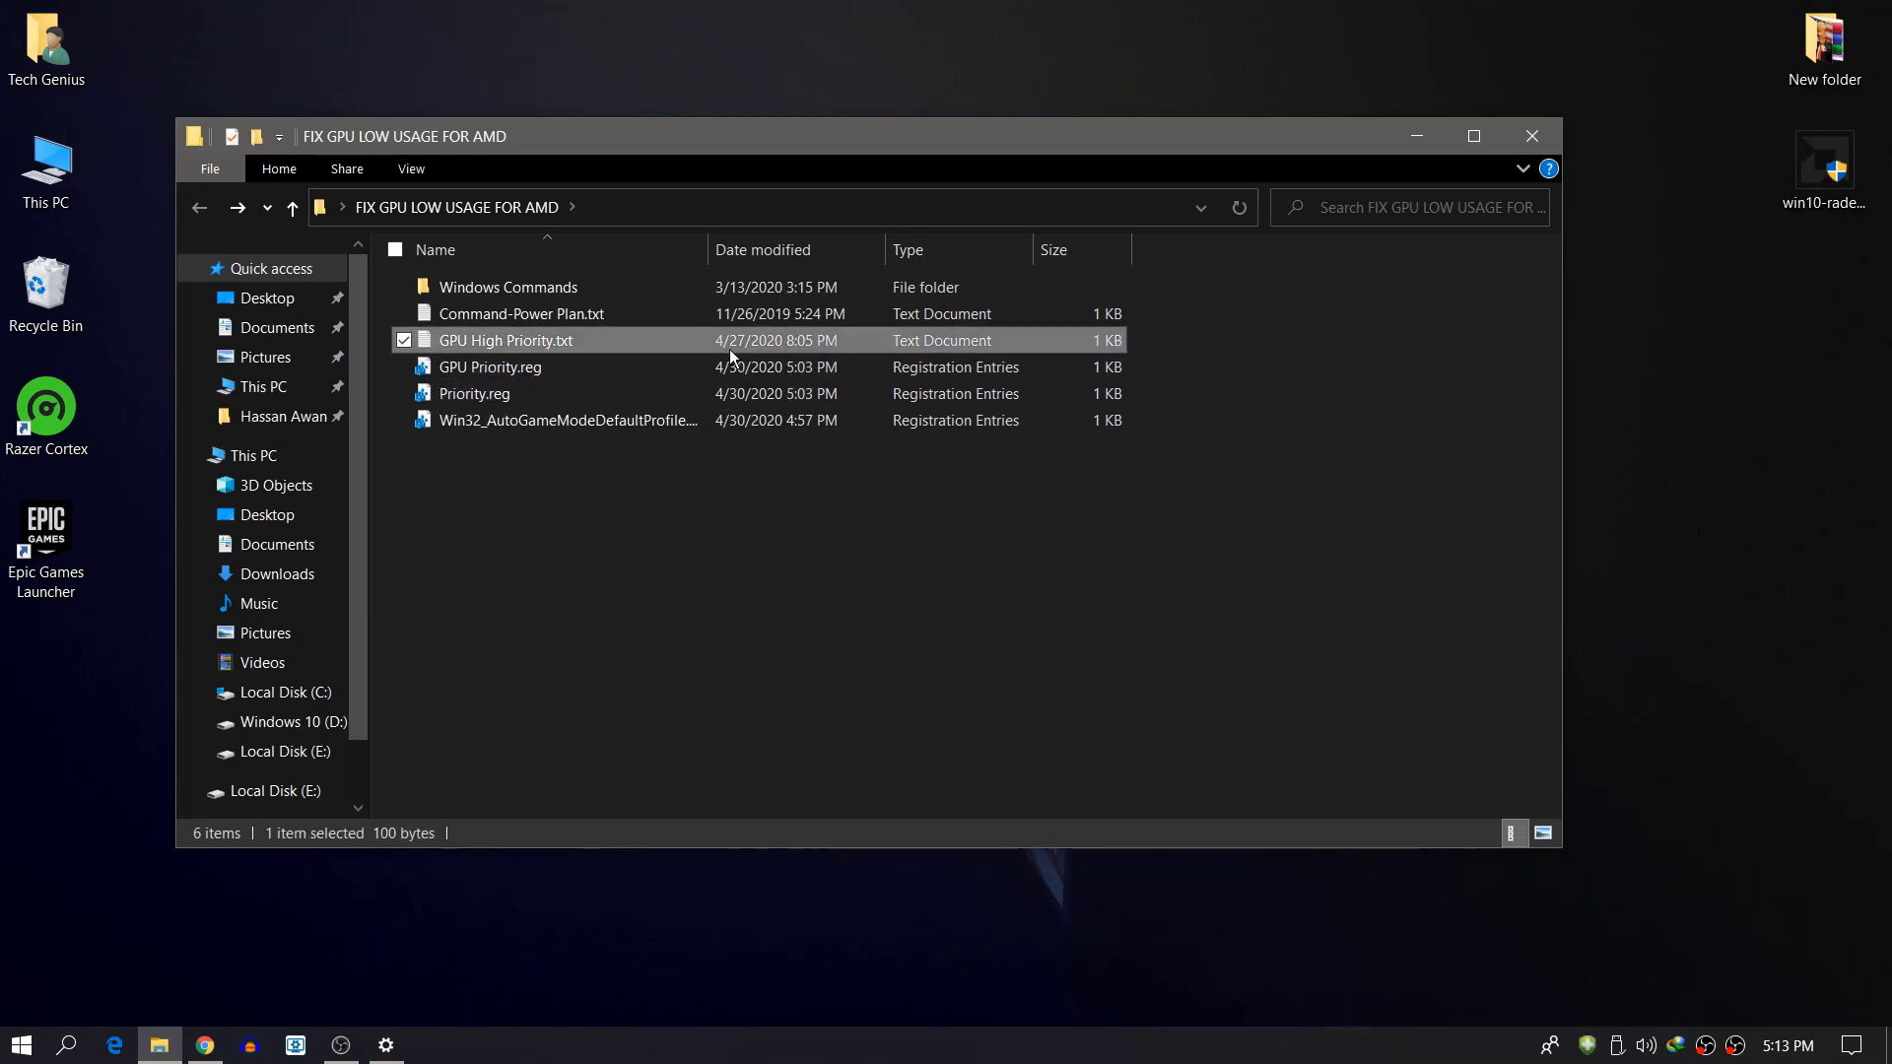
pyautogui.rightClick(701, 342)
pyautogui.click(788, 892)
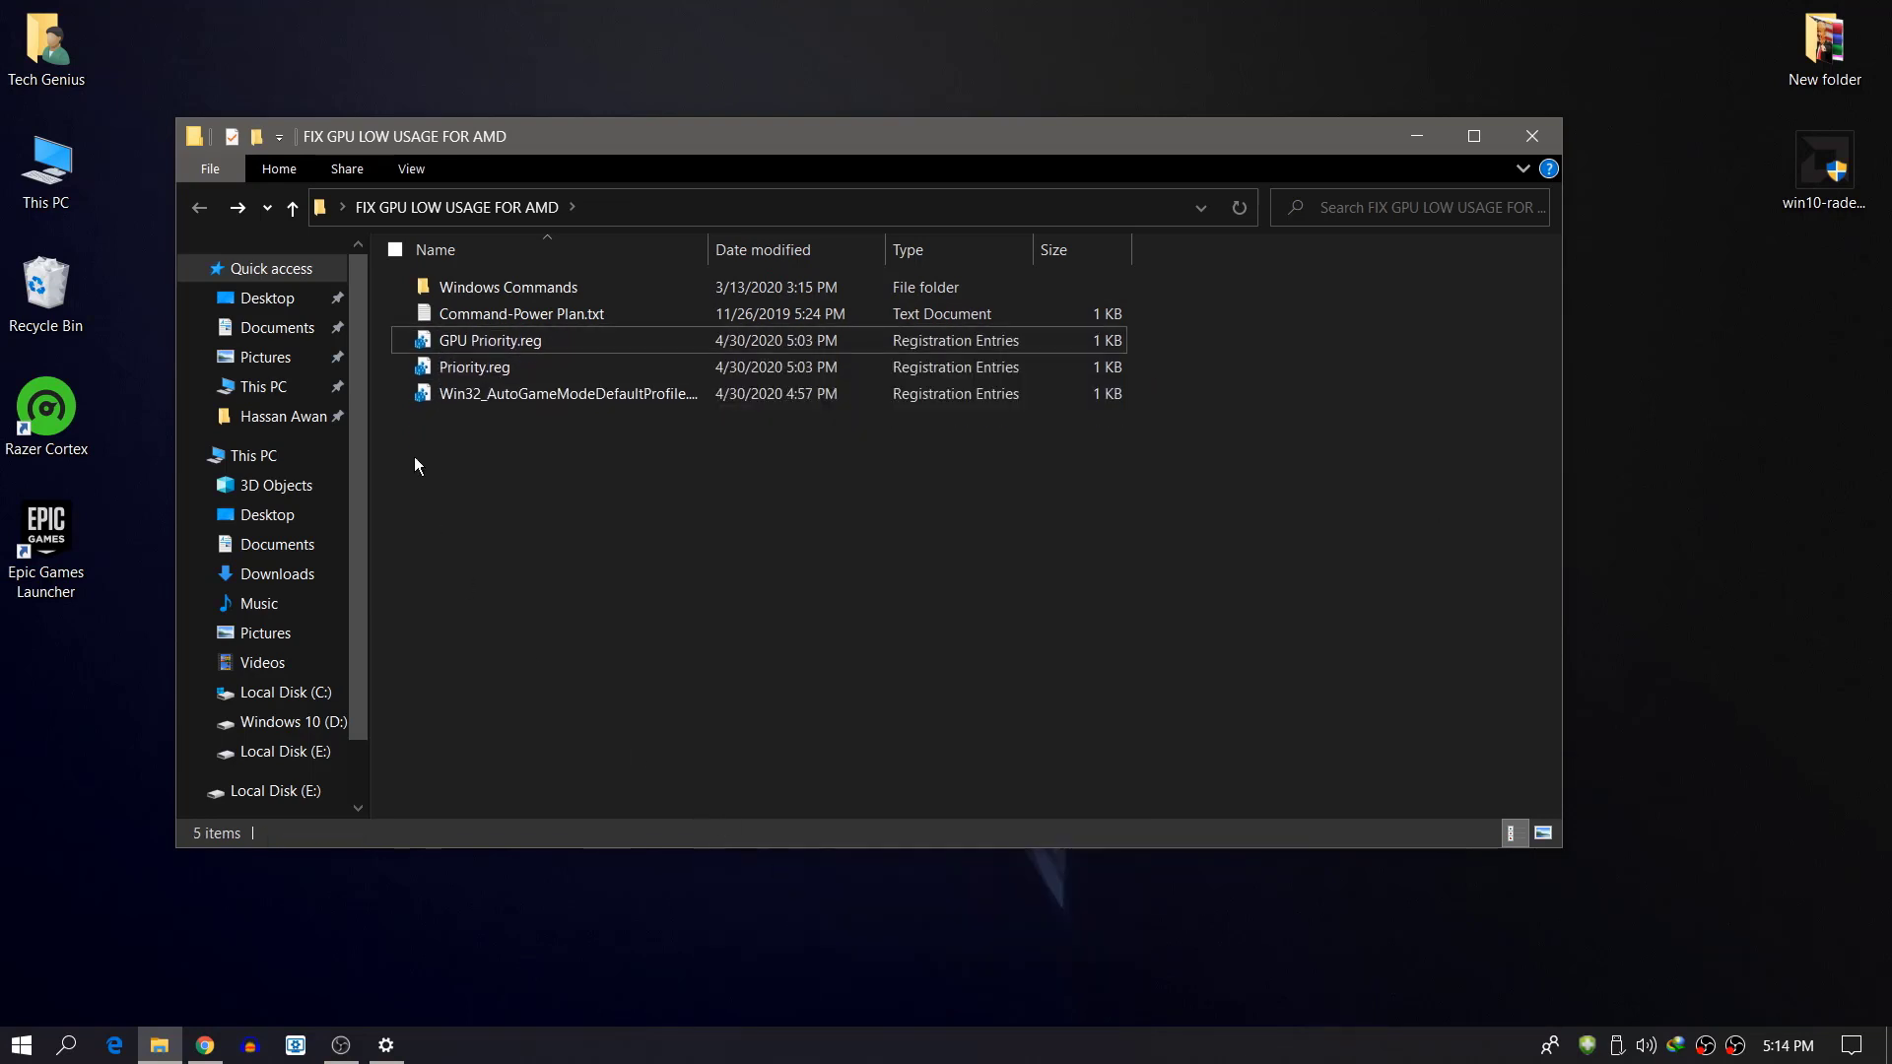
# Step: Try to merge GPU Priority.reg, Priority.reg and the Win32_AutoGameModeDefaultProfile file into the registry, and clear the selection
pyautogui.rightClick(482, 341)
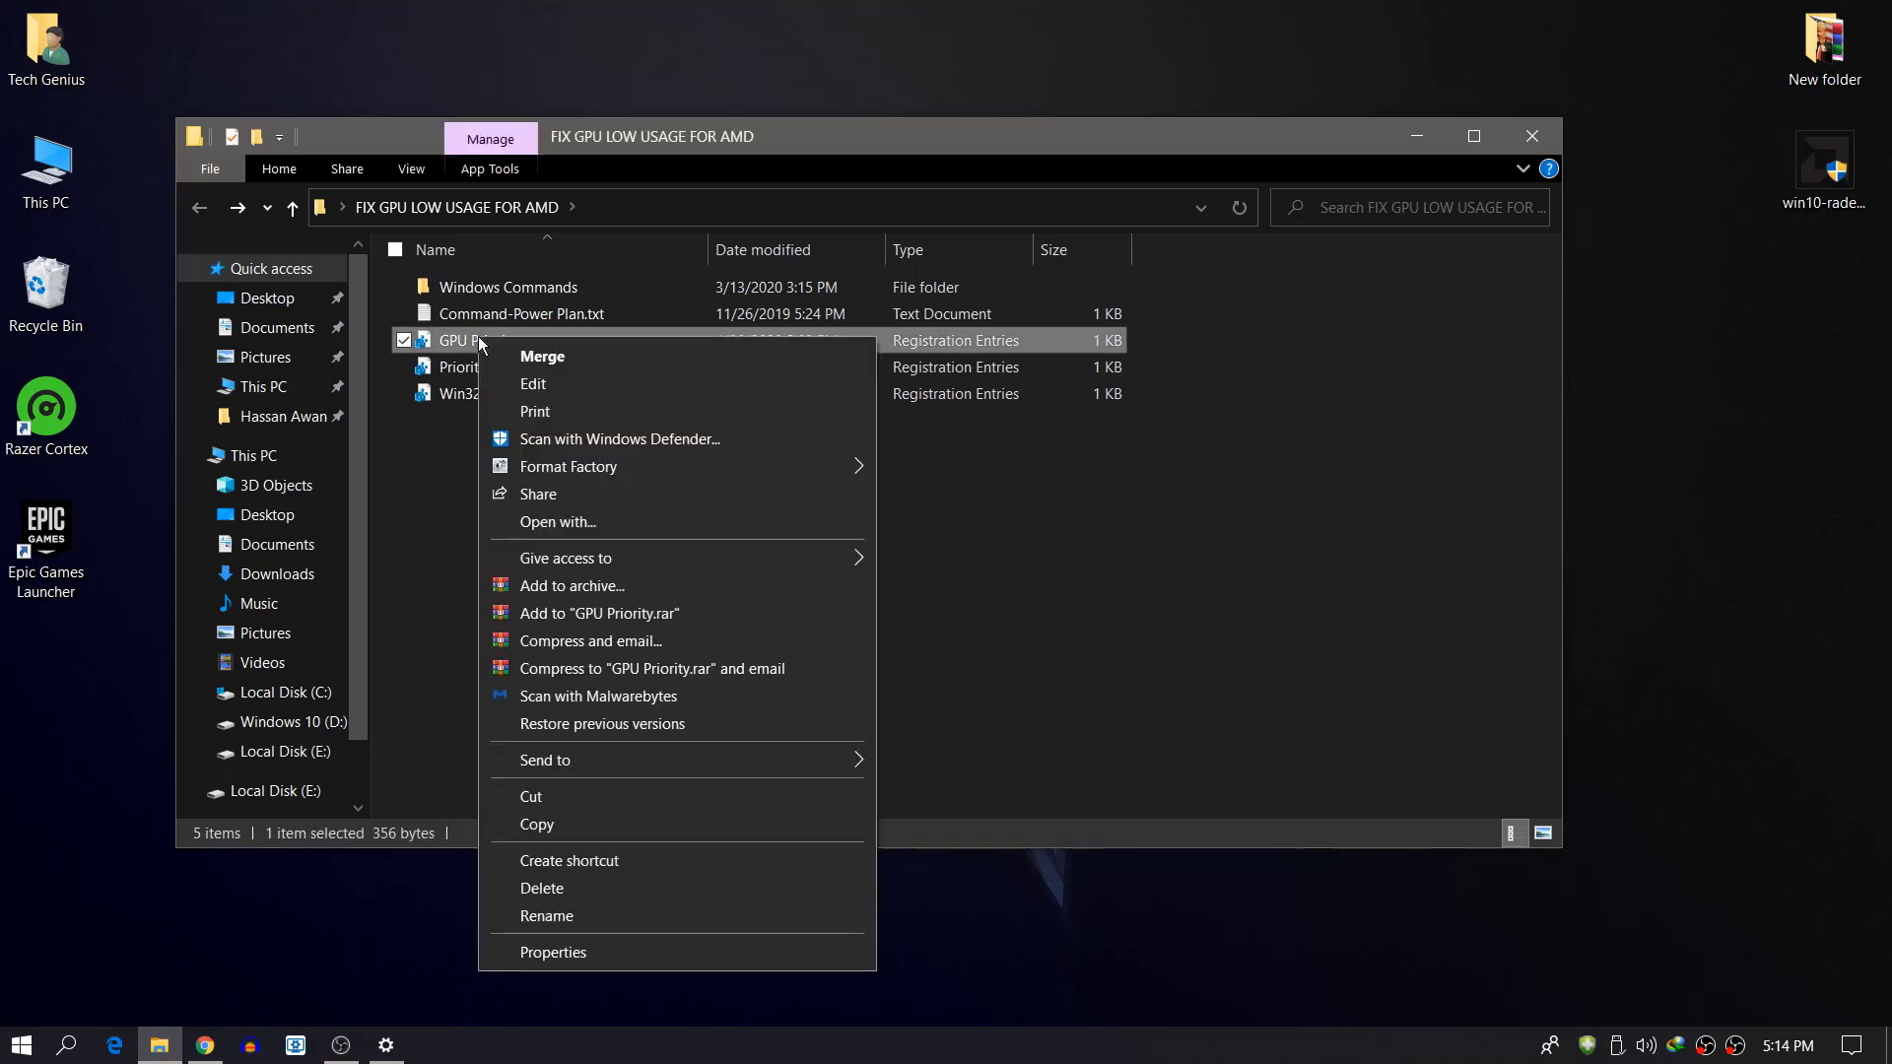
pyautogui.click(541, 357)
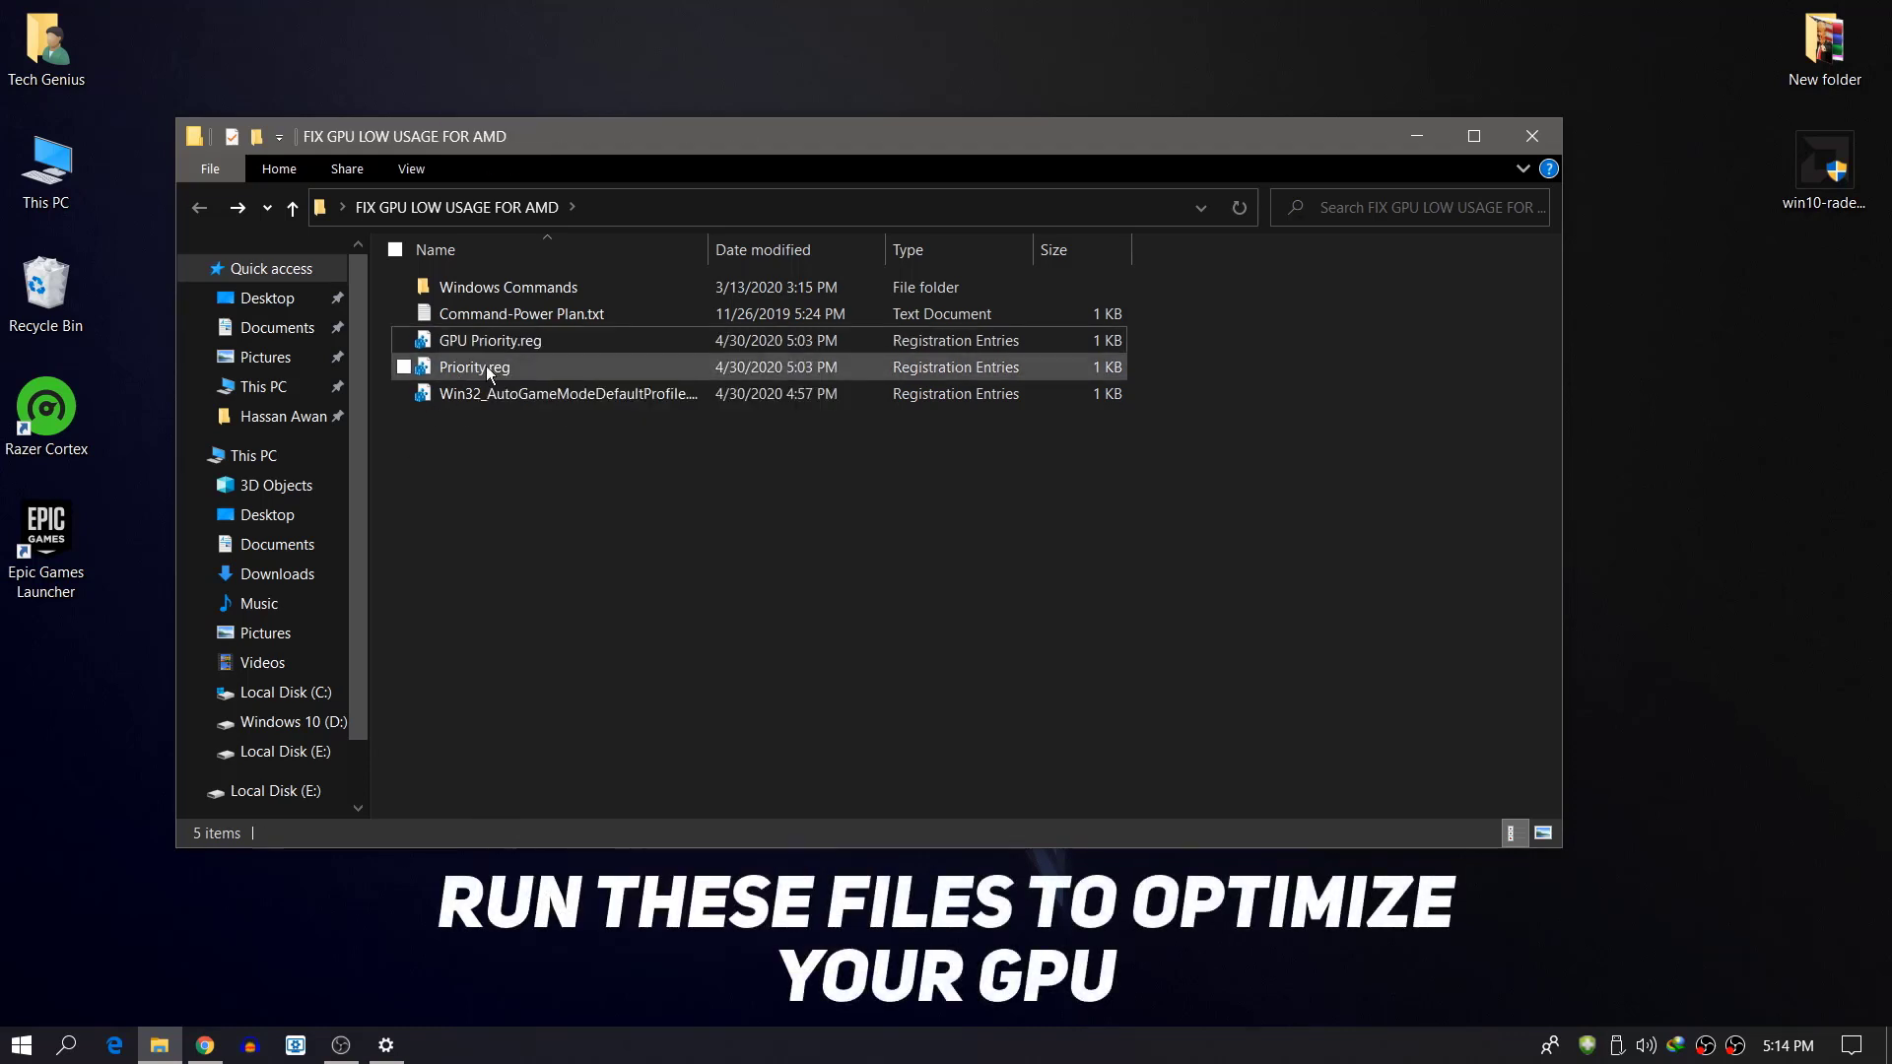
pyautogui.rightClick(485, 367)
pyautogui.click(451, 394)
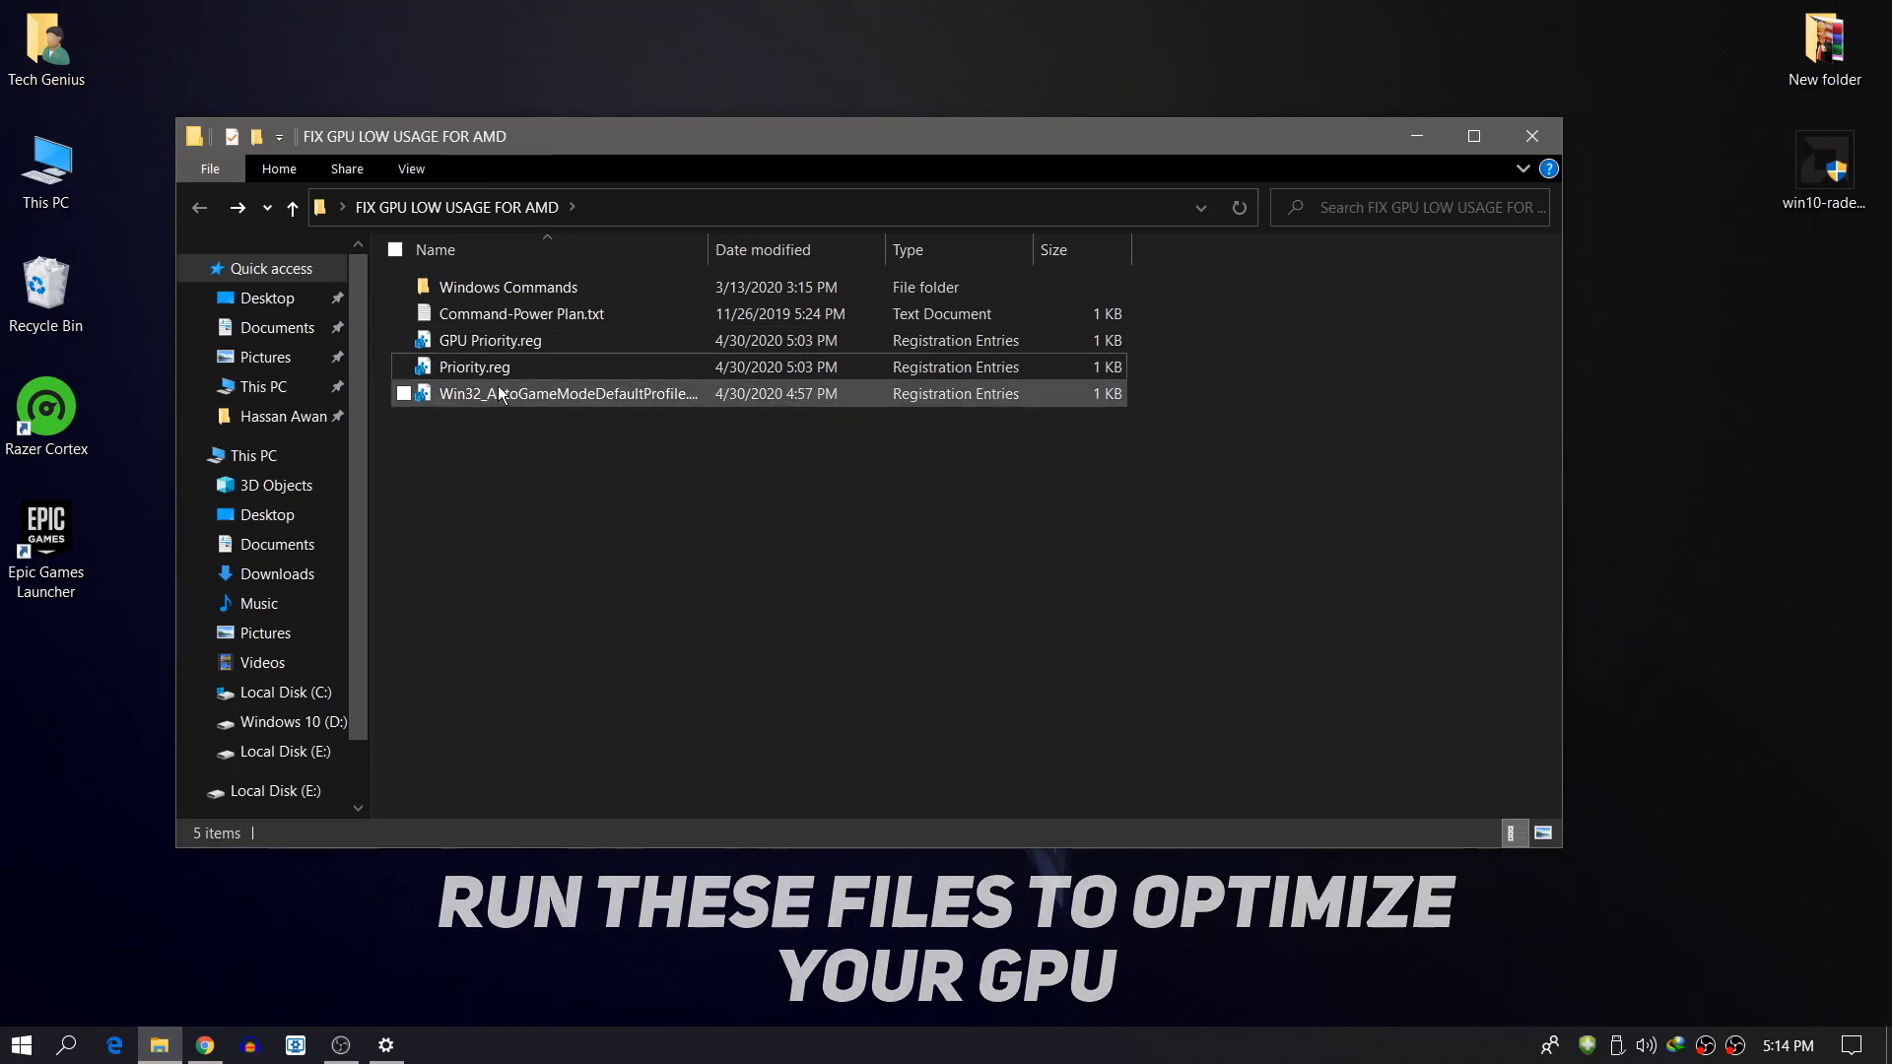
pyautogui.rightClick(499, 386)
pyautogui.click(550, 406)
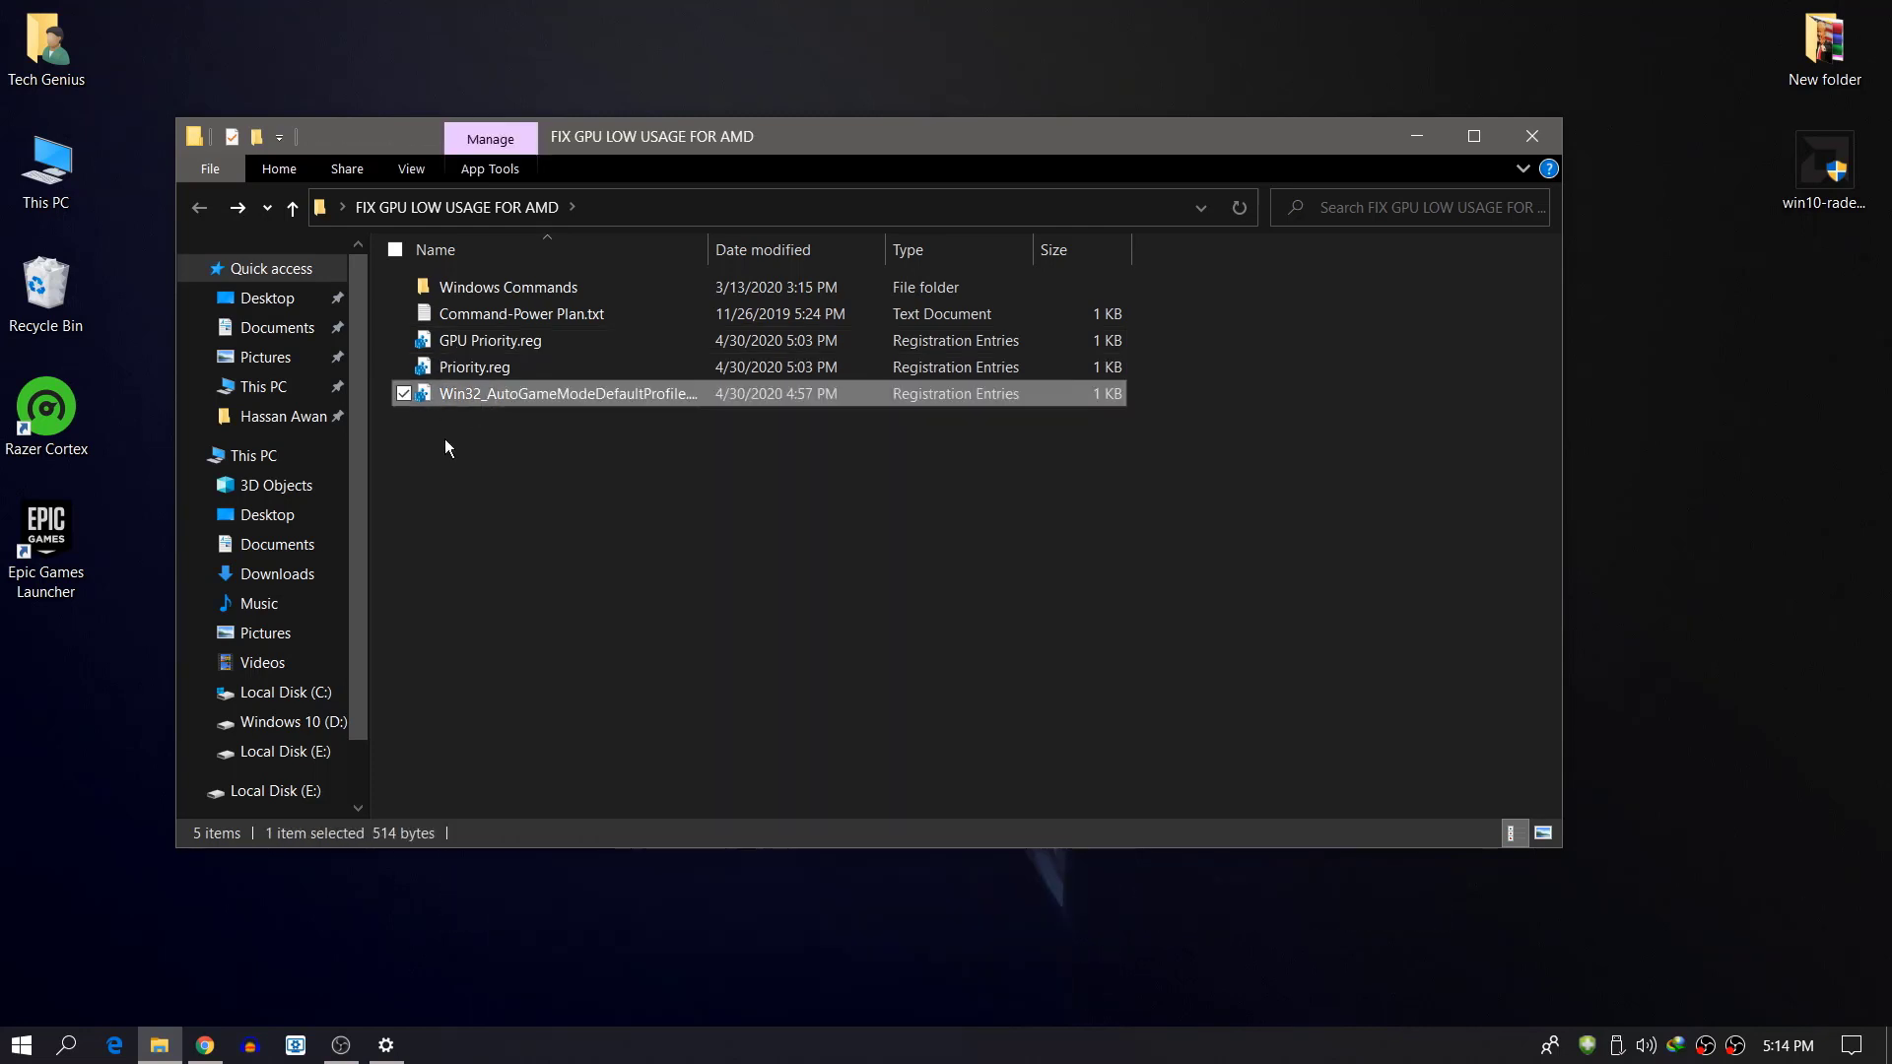
pyautogui.click(514, 461)
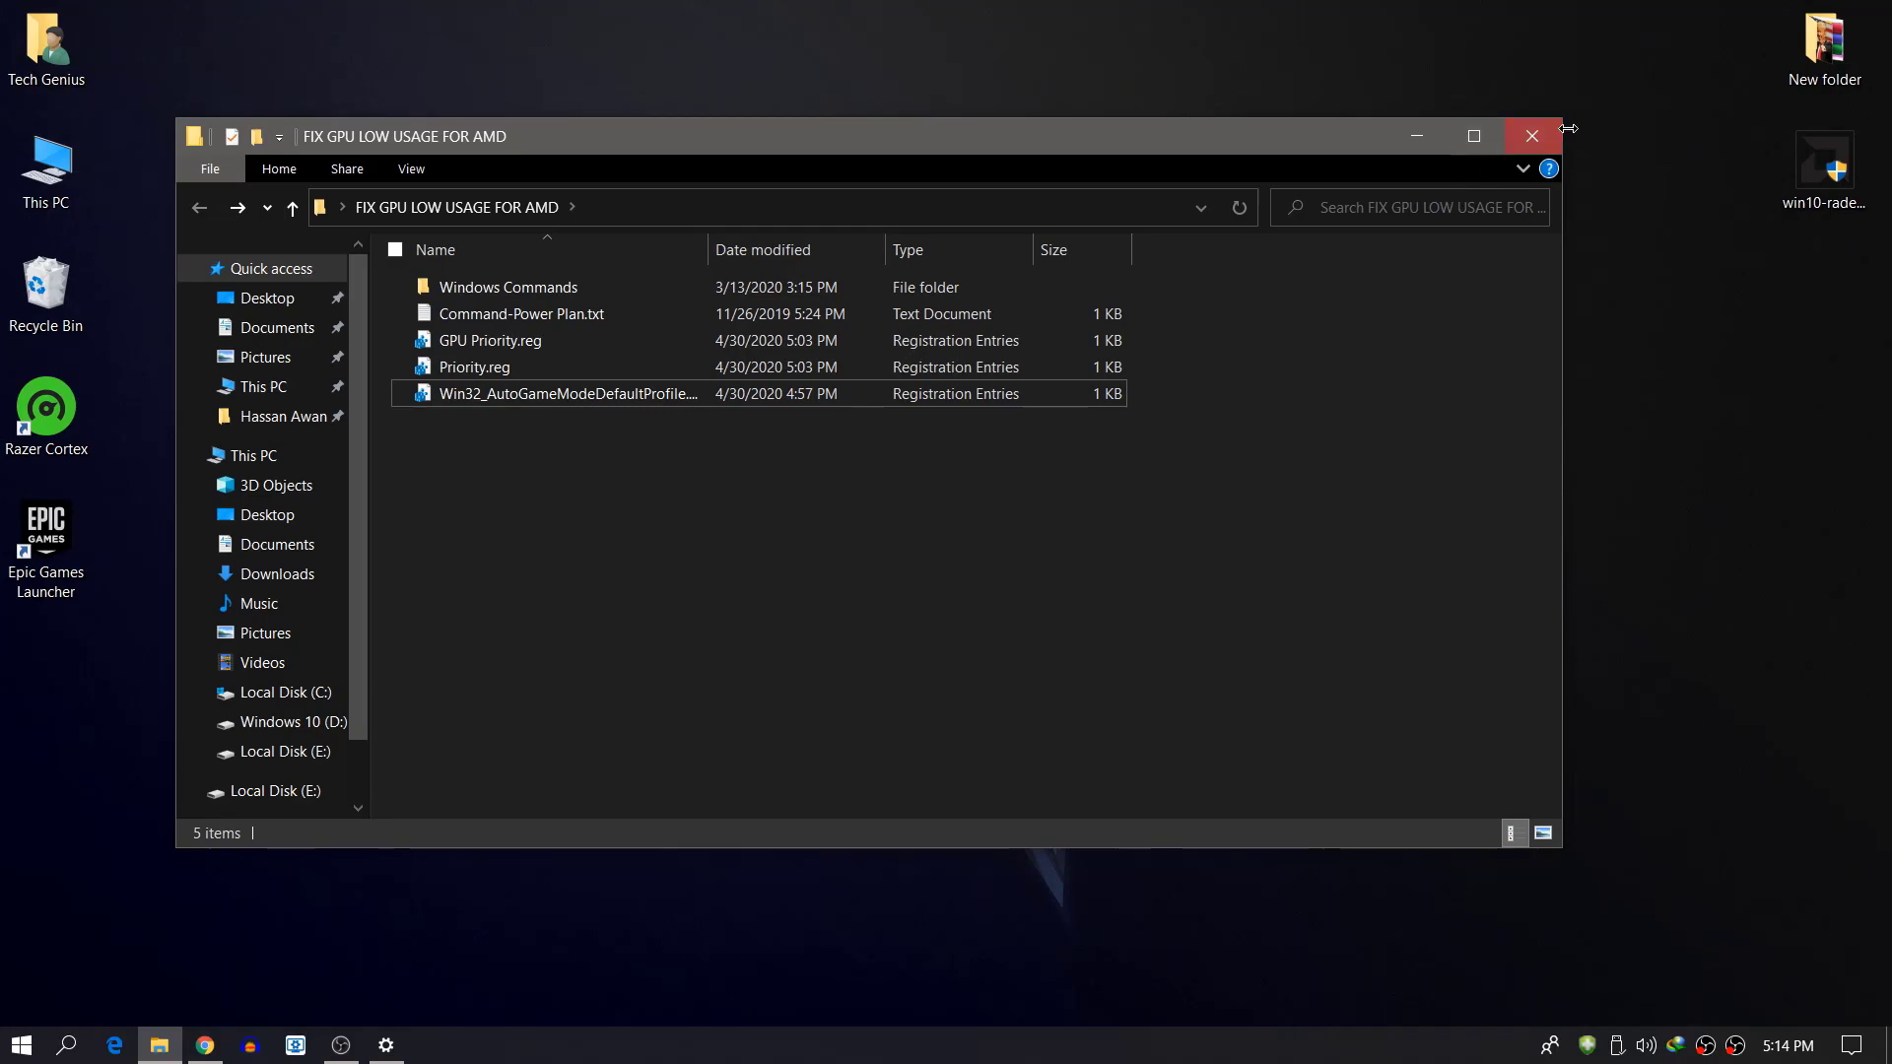
# Step: Close the folder window, search Windows for the Game Mode settings and check the Game Mode, Captures and Game bar pages
pyautogui.click(1532, 135)
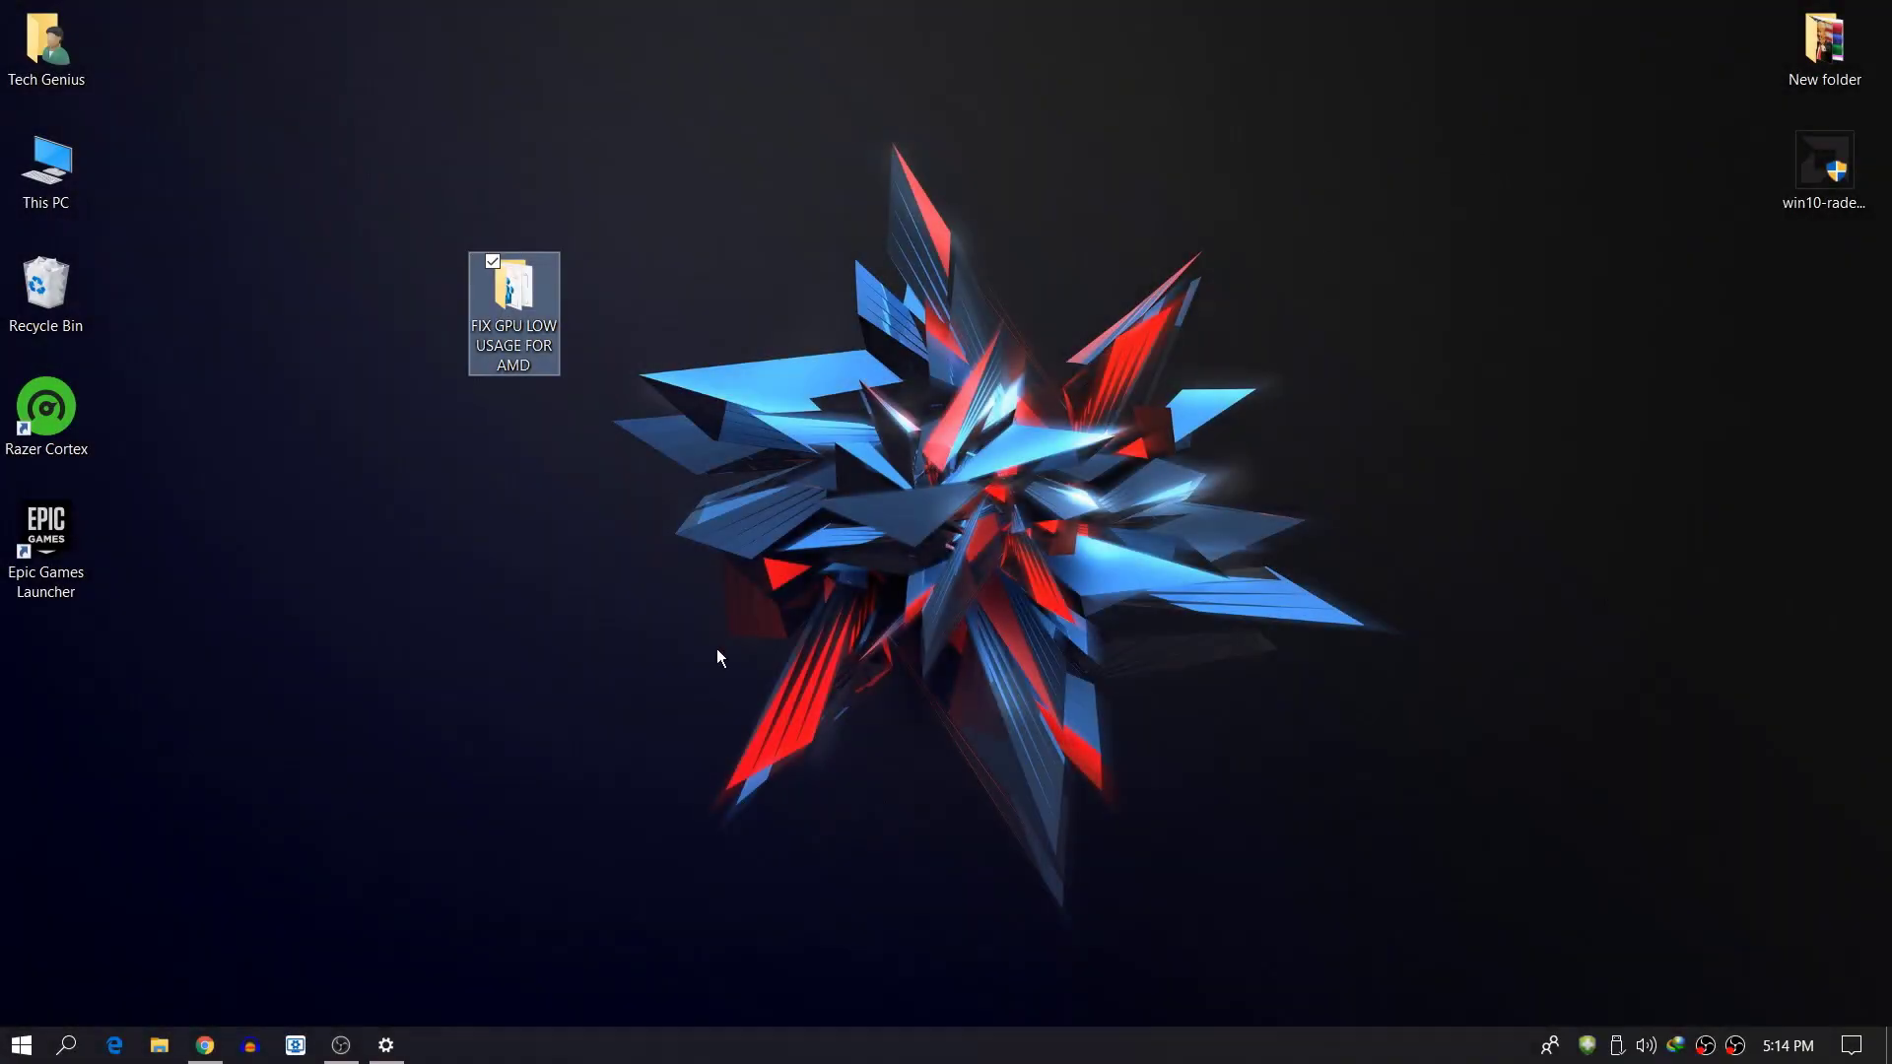
pyautogui.click(79, 1046)
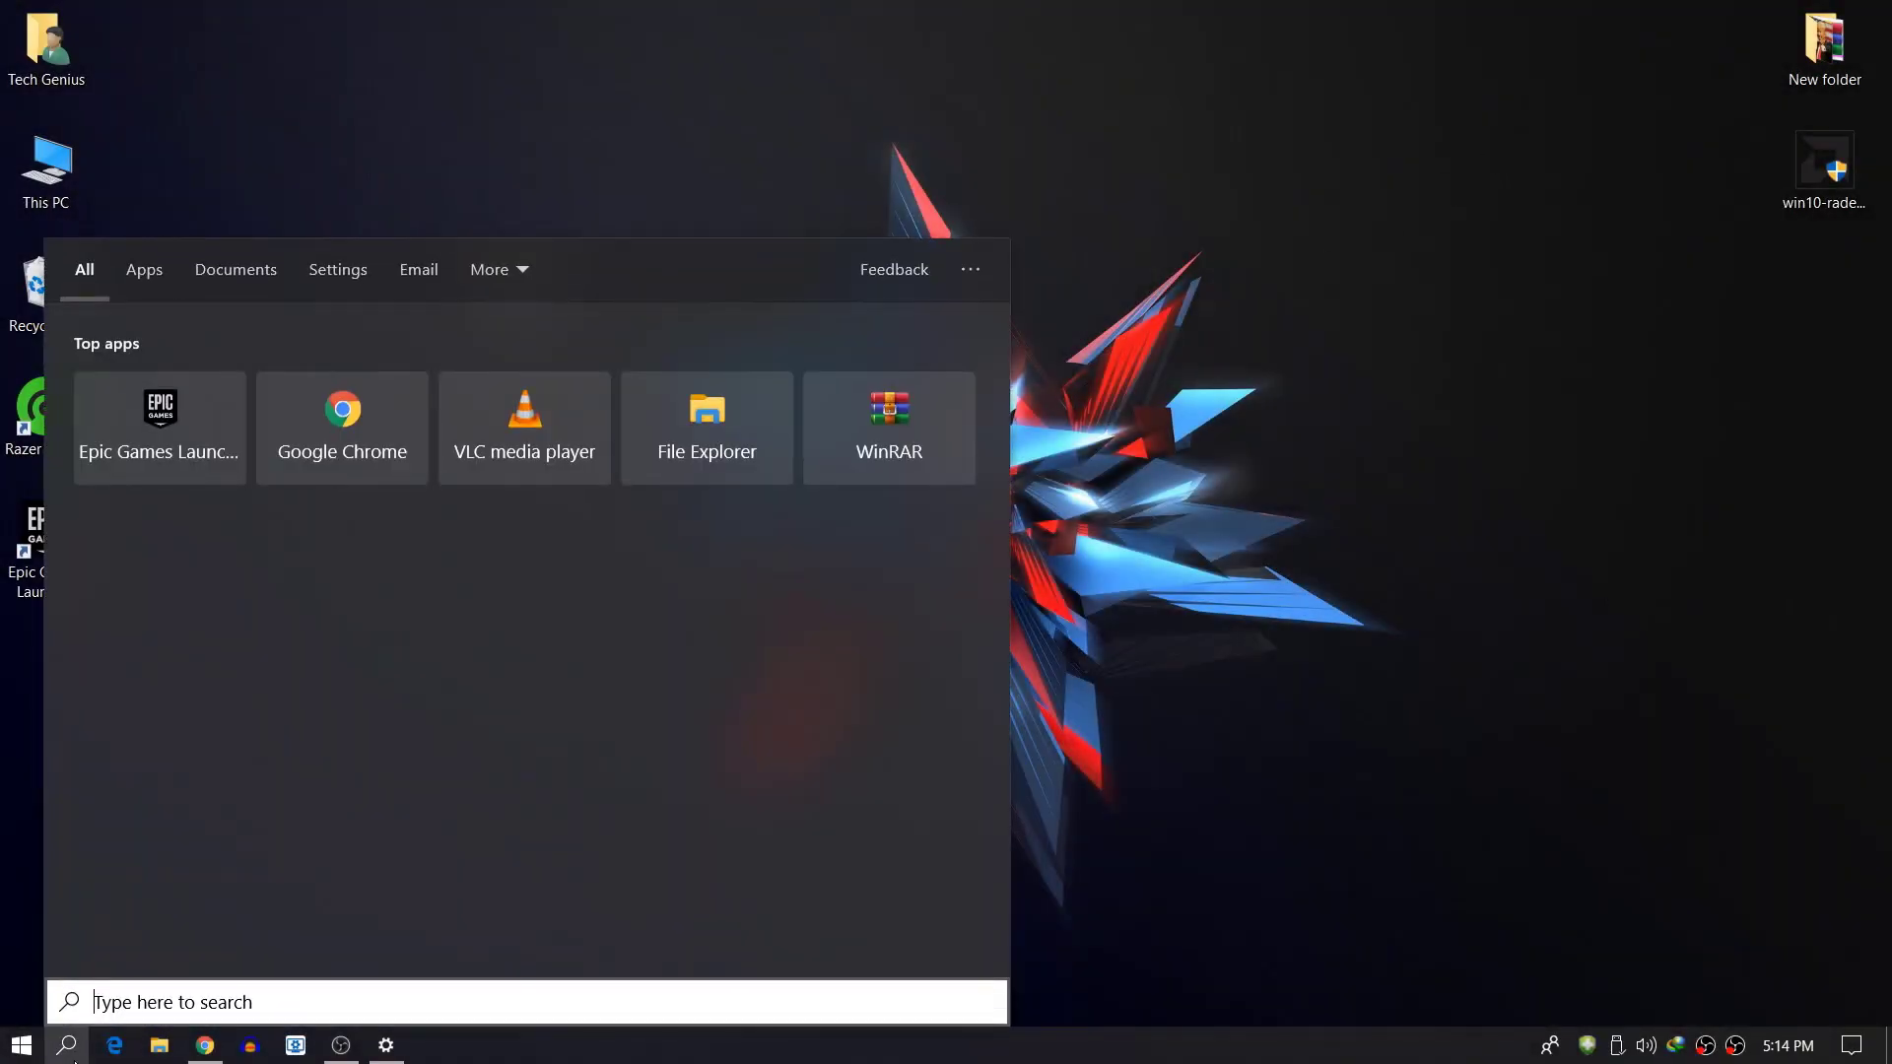
pyautogui.write('GAME')
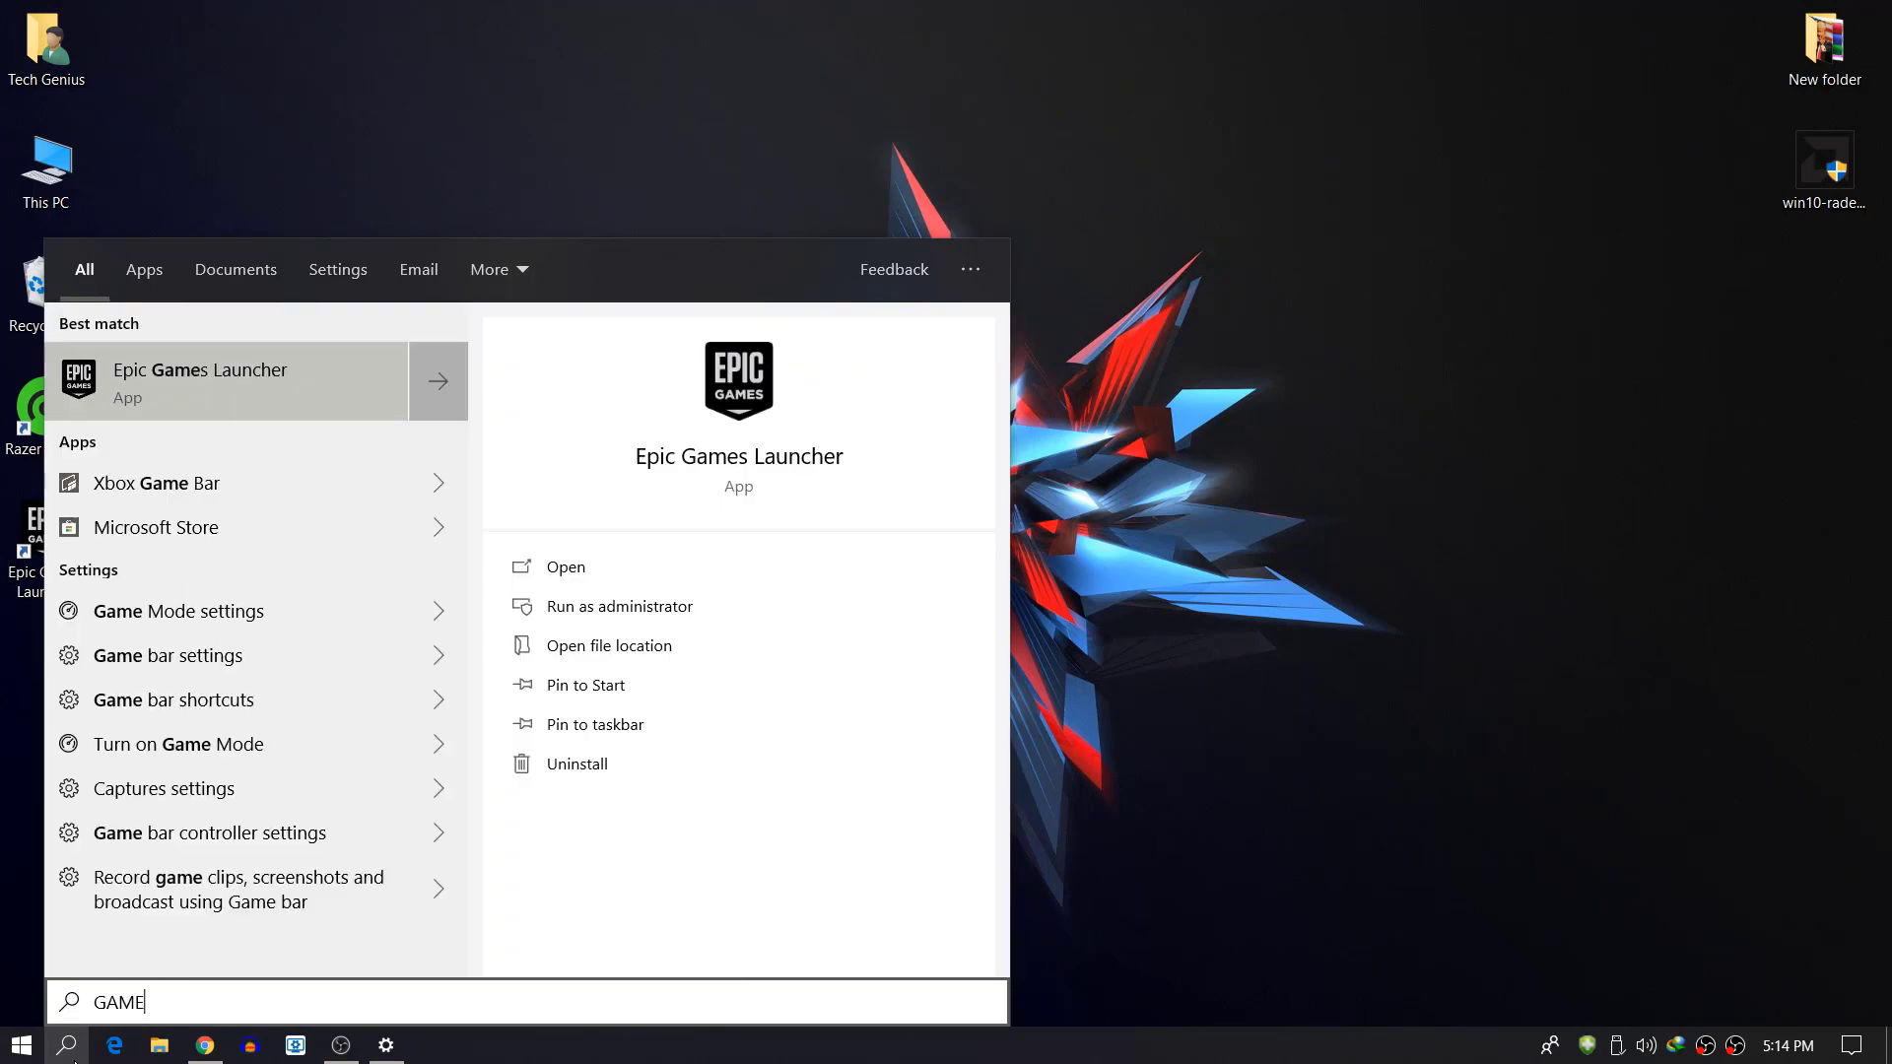
pyautogui.write('MODE')
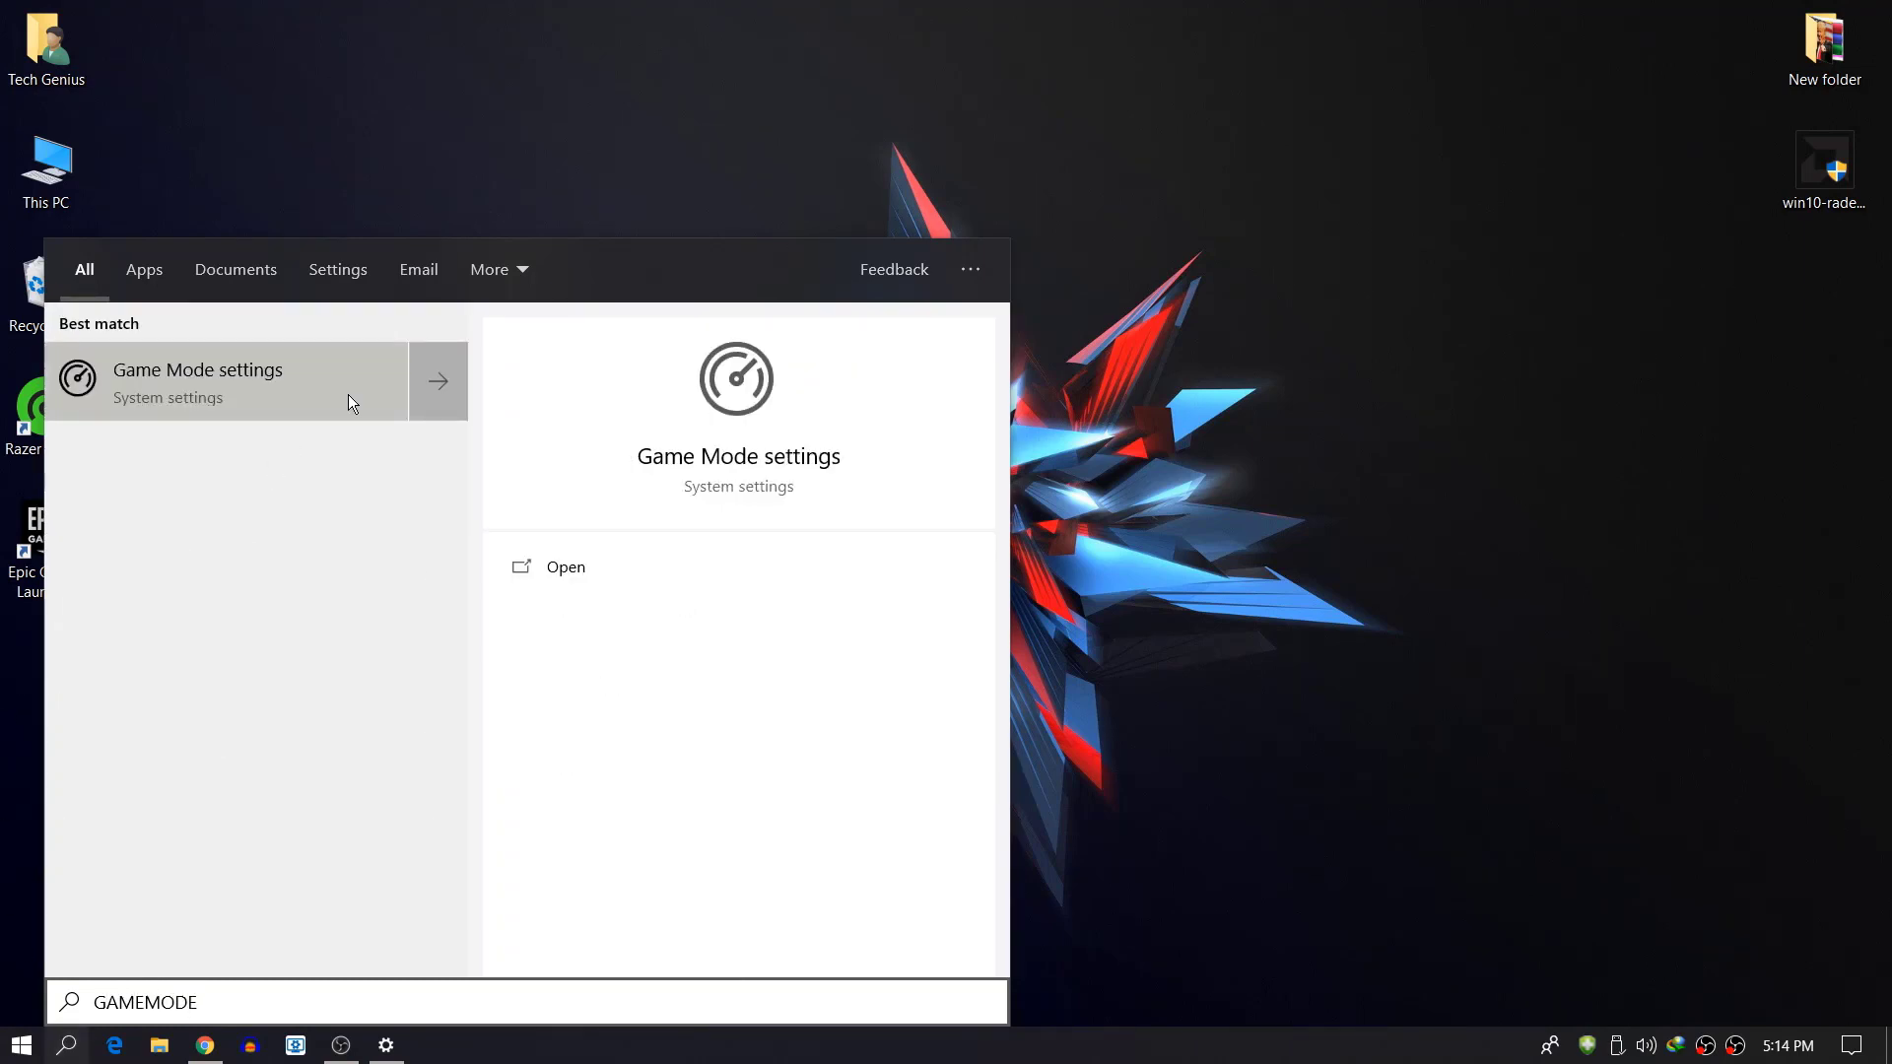
pyautogui.click(349, 397)
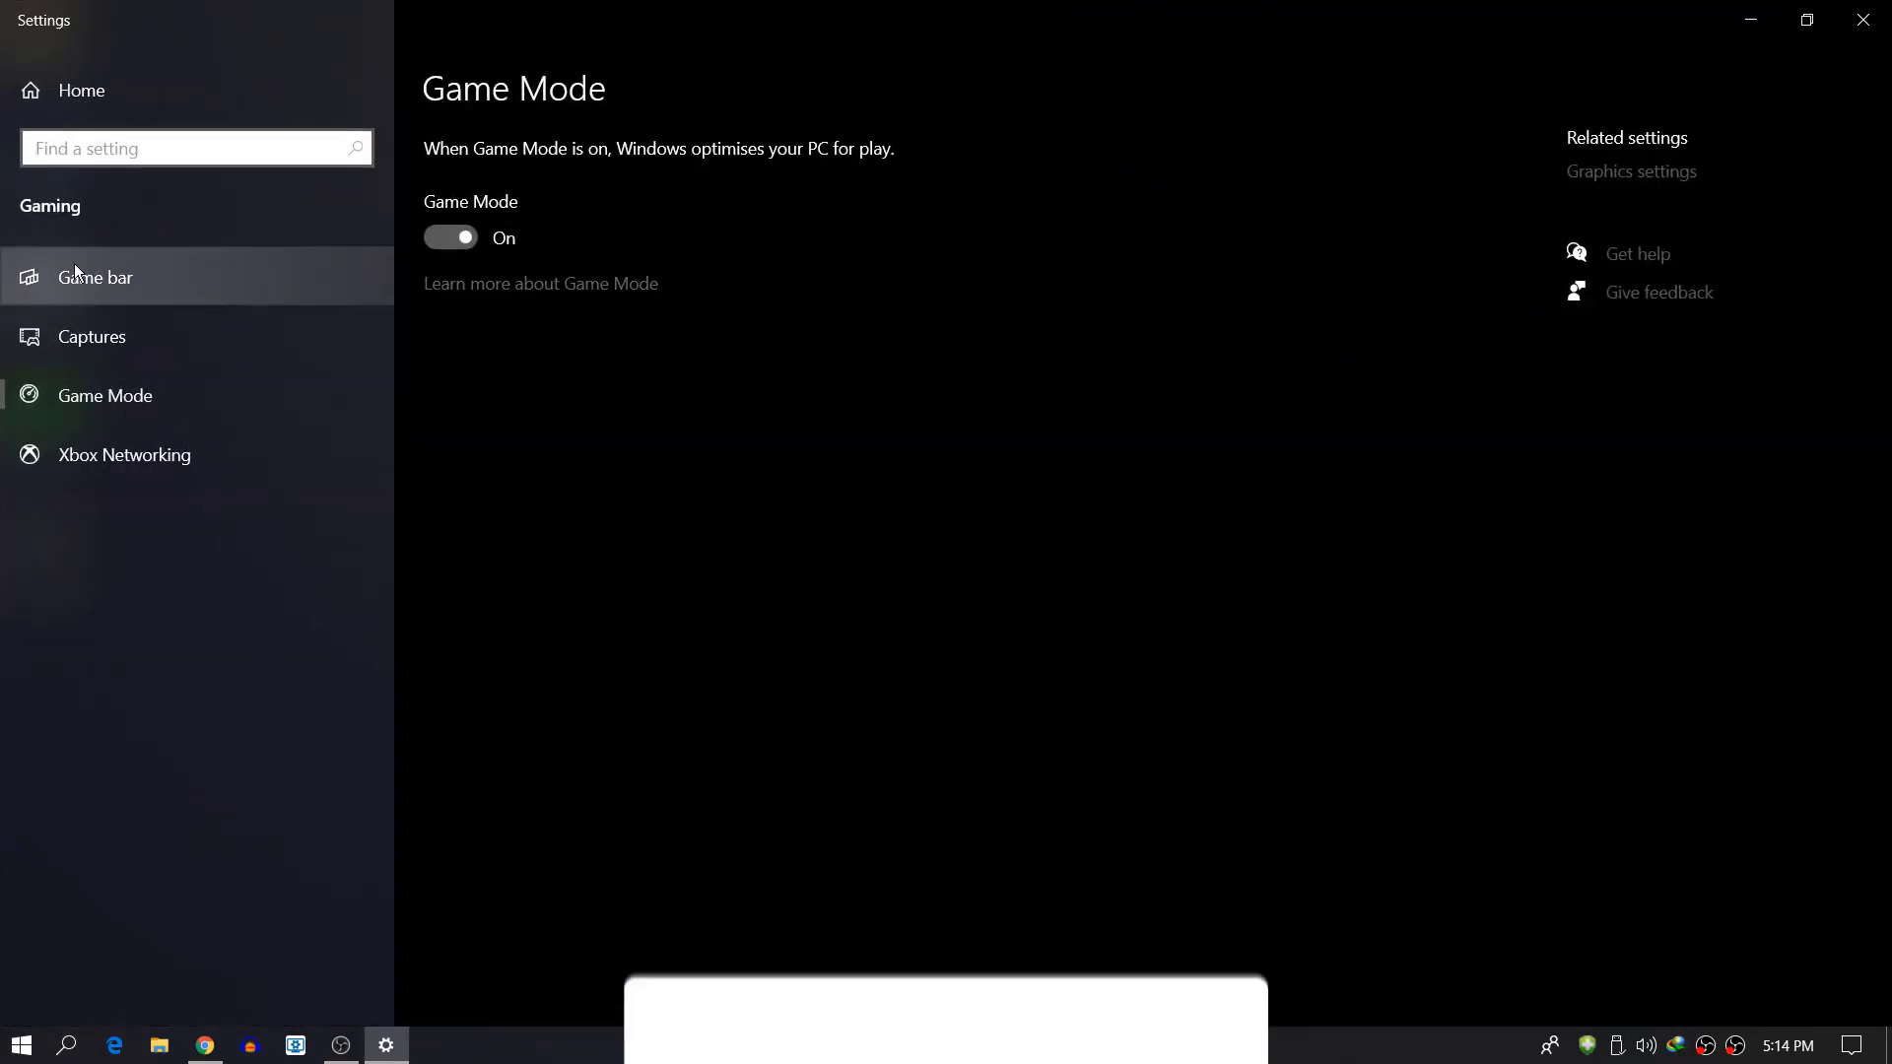
pyautogui.click(45, 340)
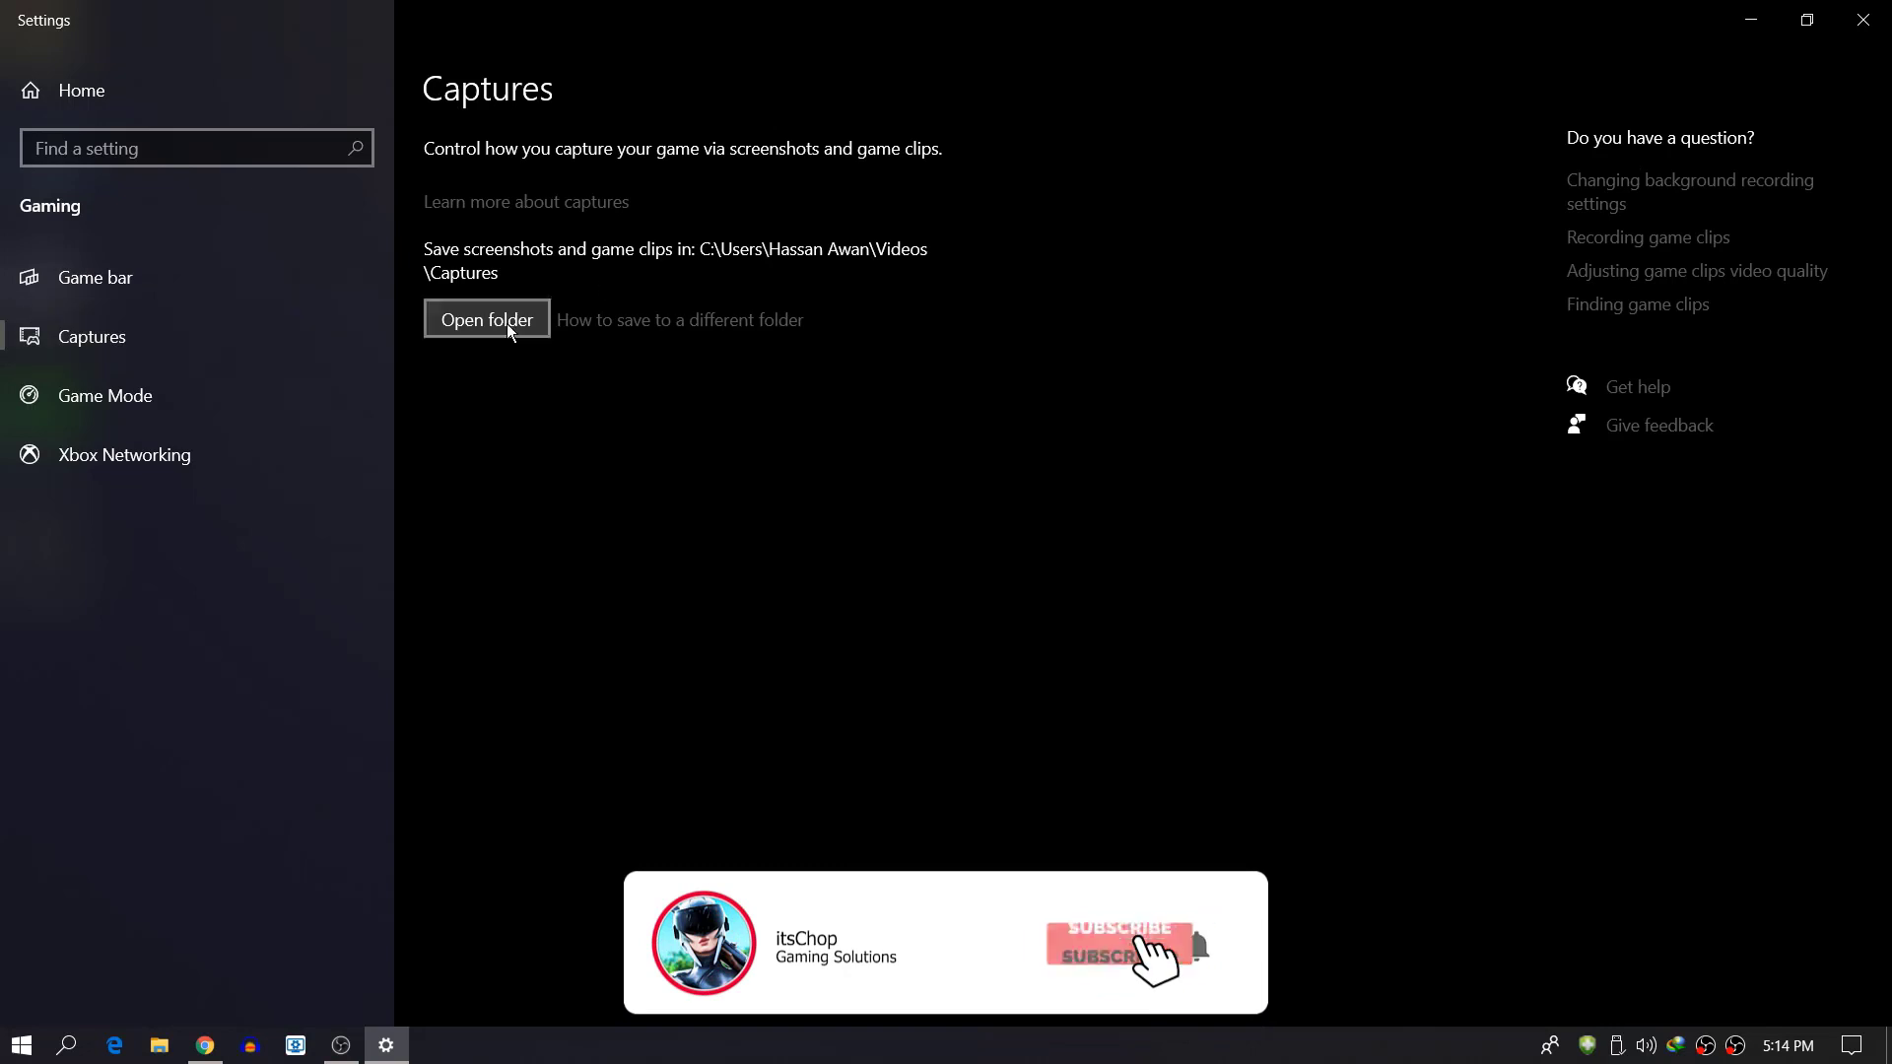
pyautogui.click(97, 393)
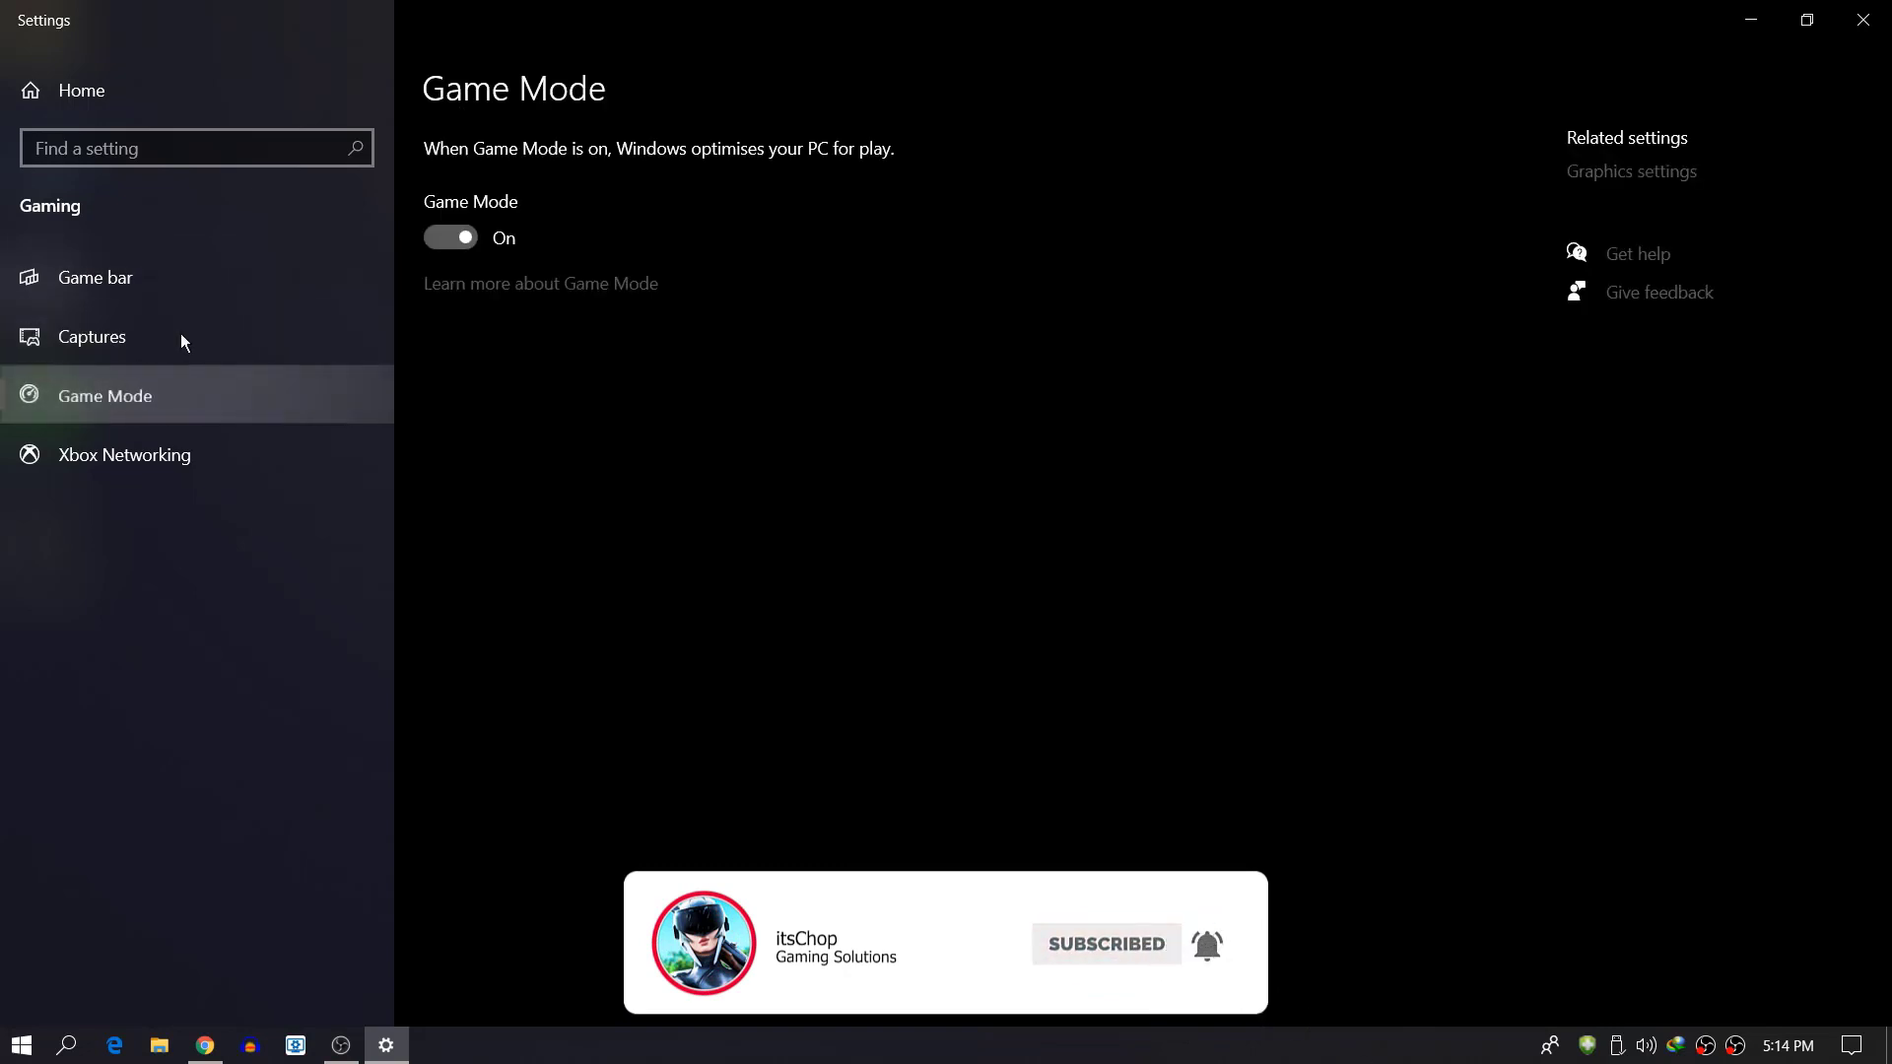
pyautogui.click(158, 275)
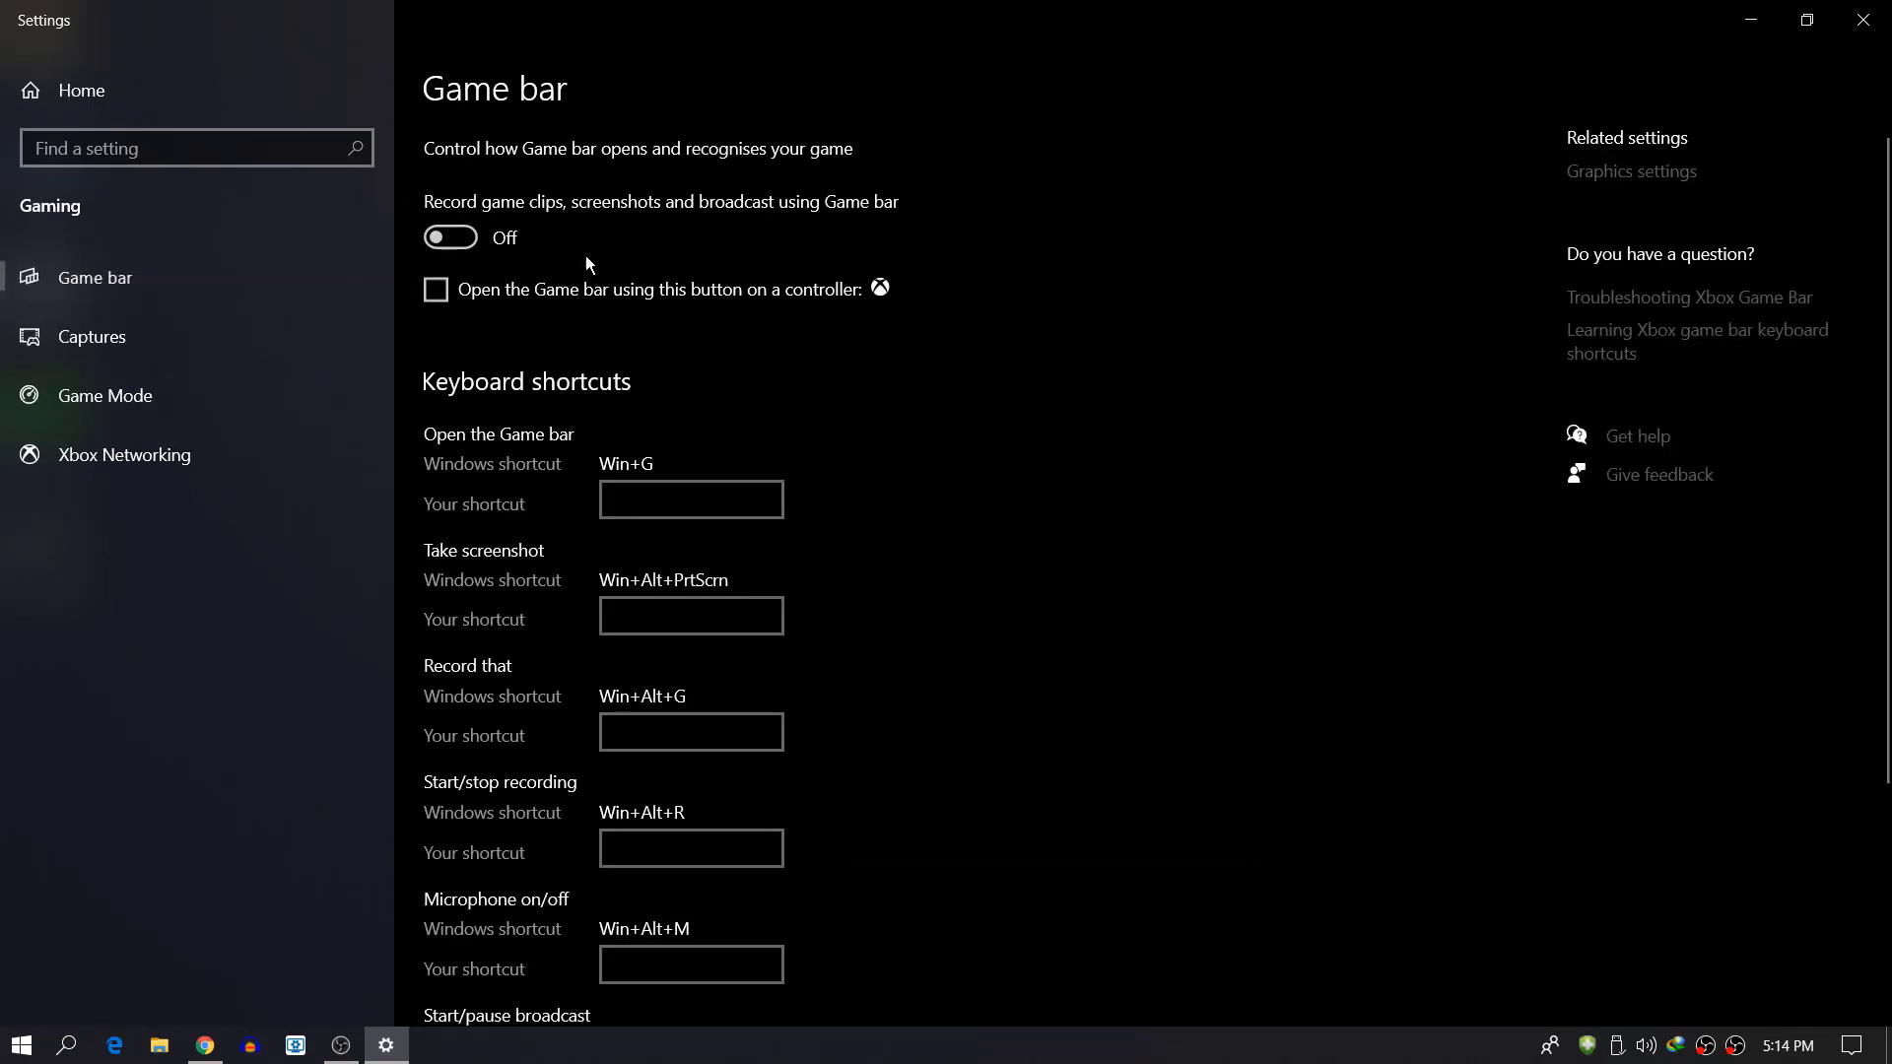
# Step: View the Windows Update page under Update & Security and close Settings
pyautogui.click(113, 105)
pyautogui.click(1279, 601)
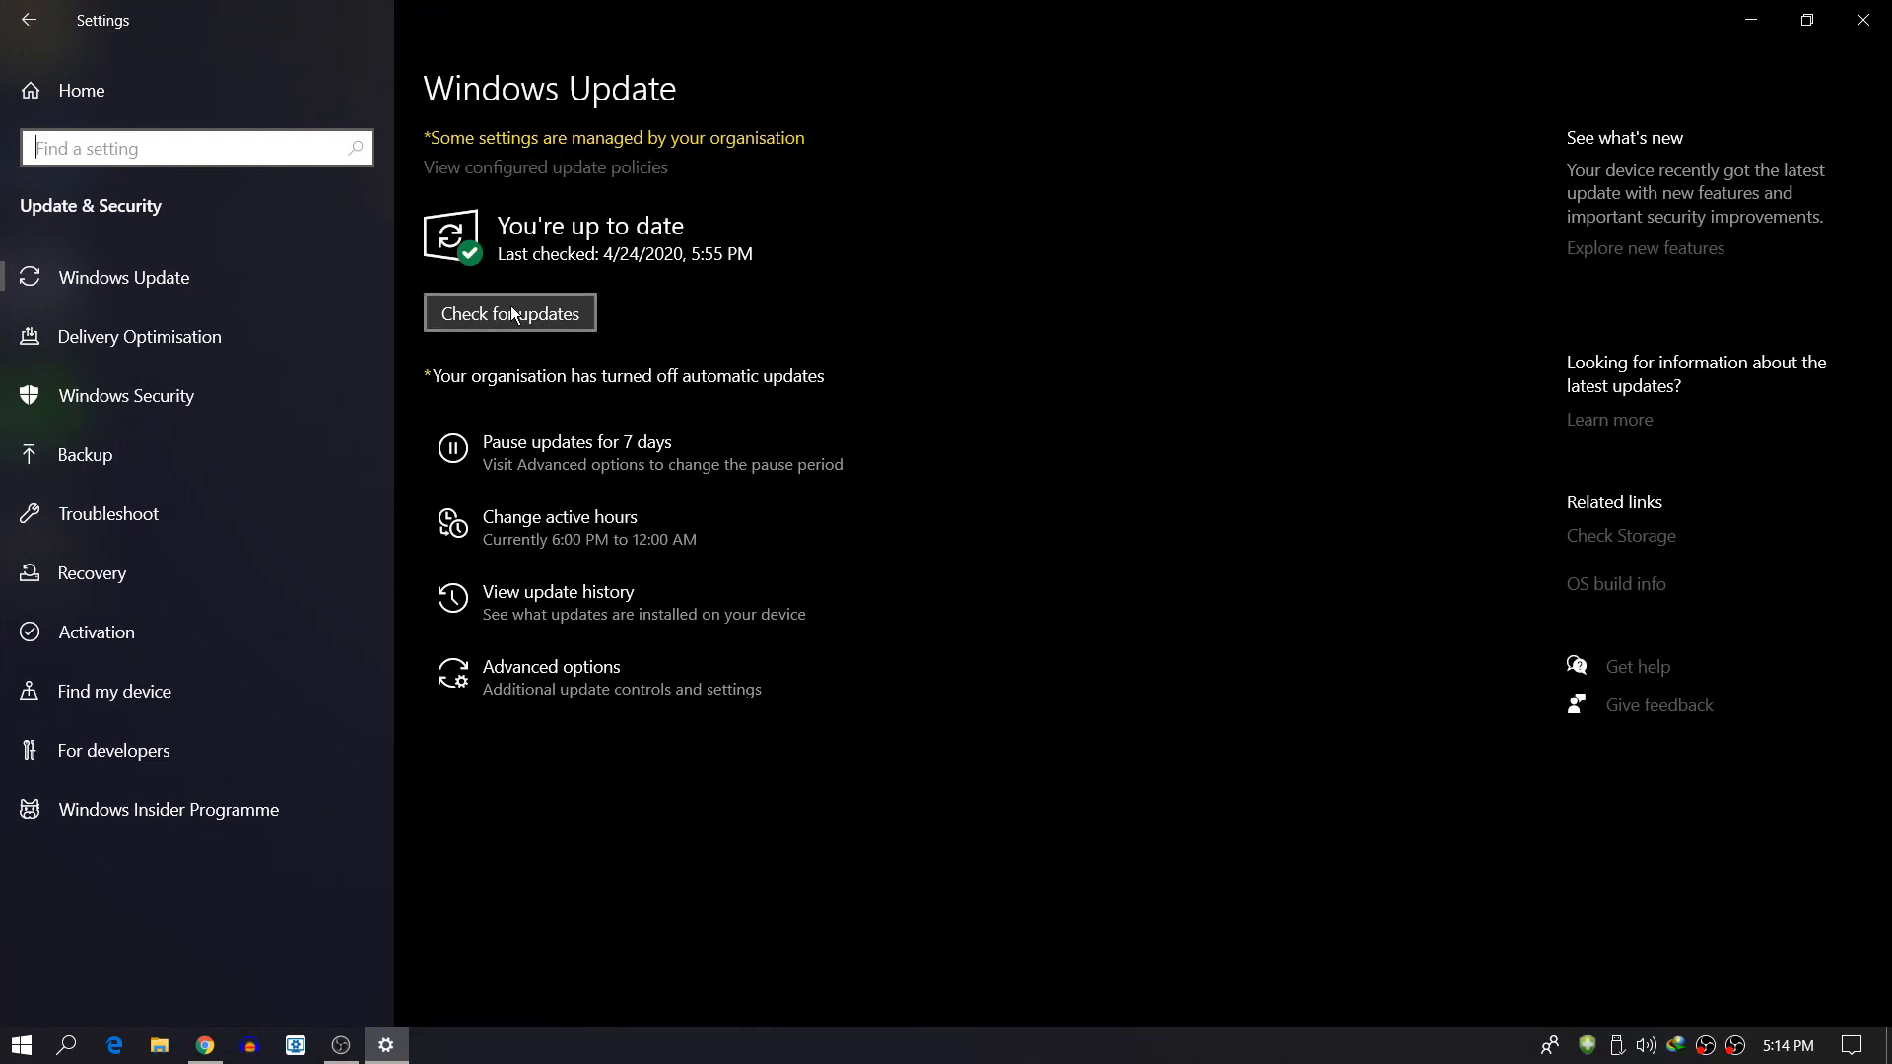
pyautogui.click(1841, 27)
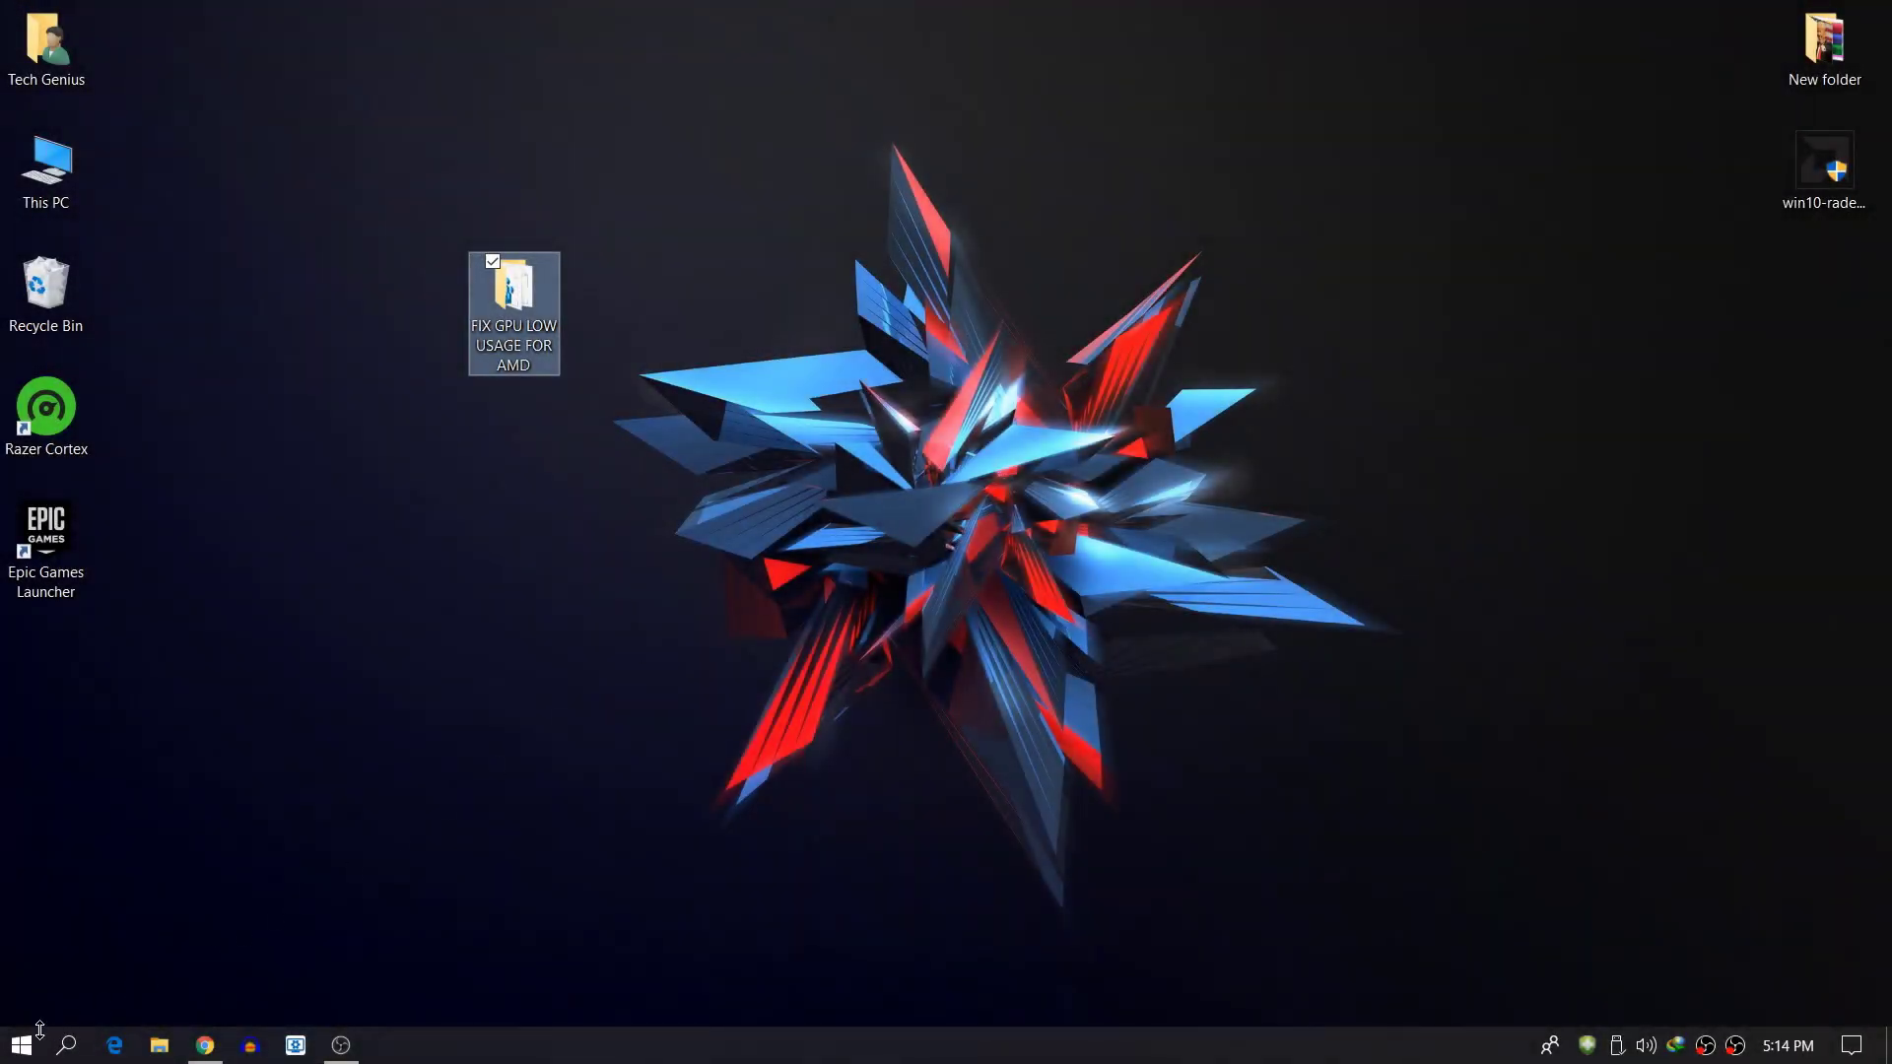
# Step: Search Windows for Run and use it to open the PREFETCH folder
pyautogui.click(67, 1044)
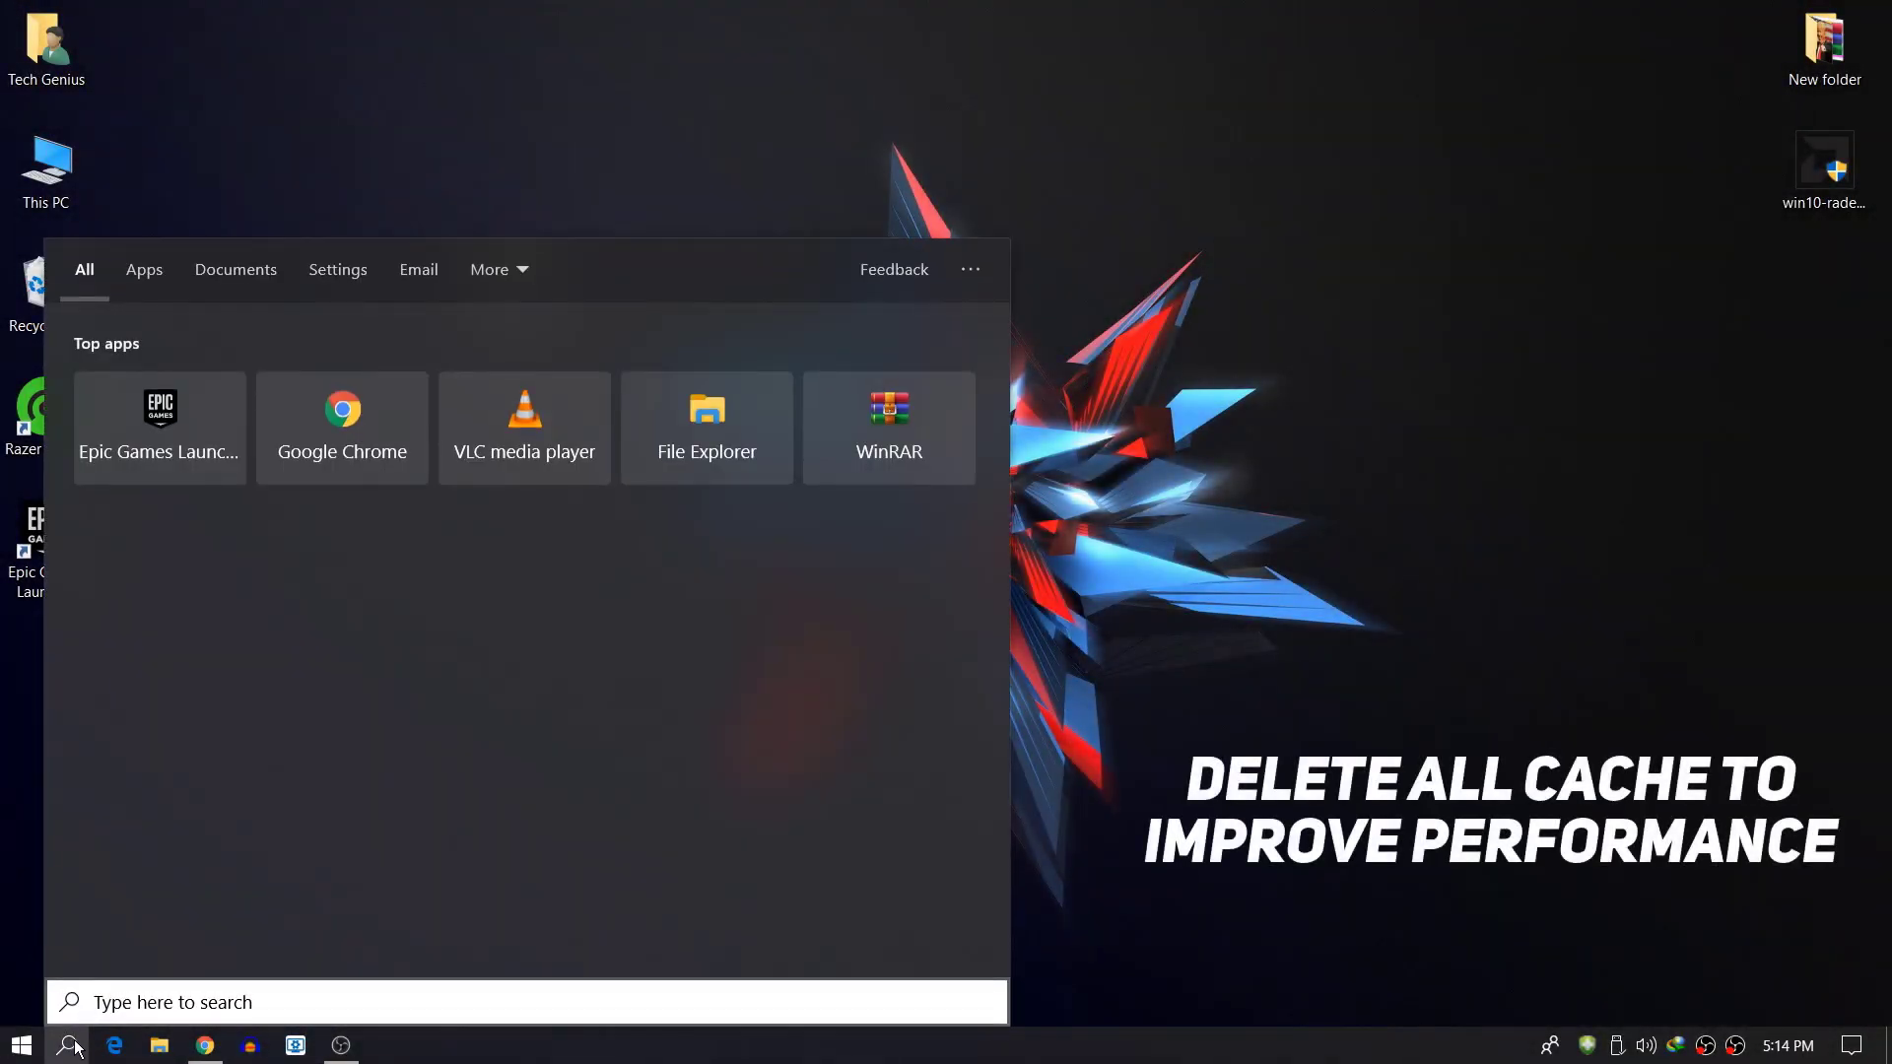
pyautogui.write('run')
pyautogui.click(200, 367)
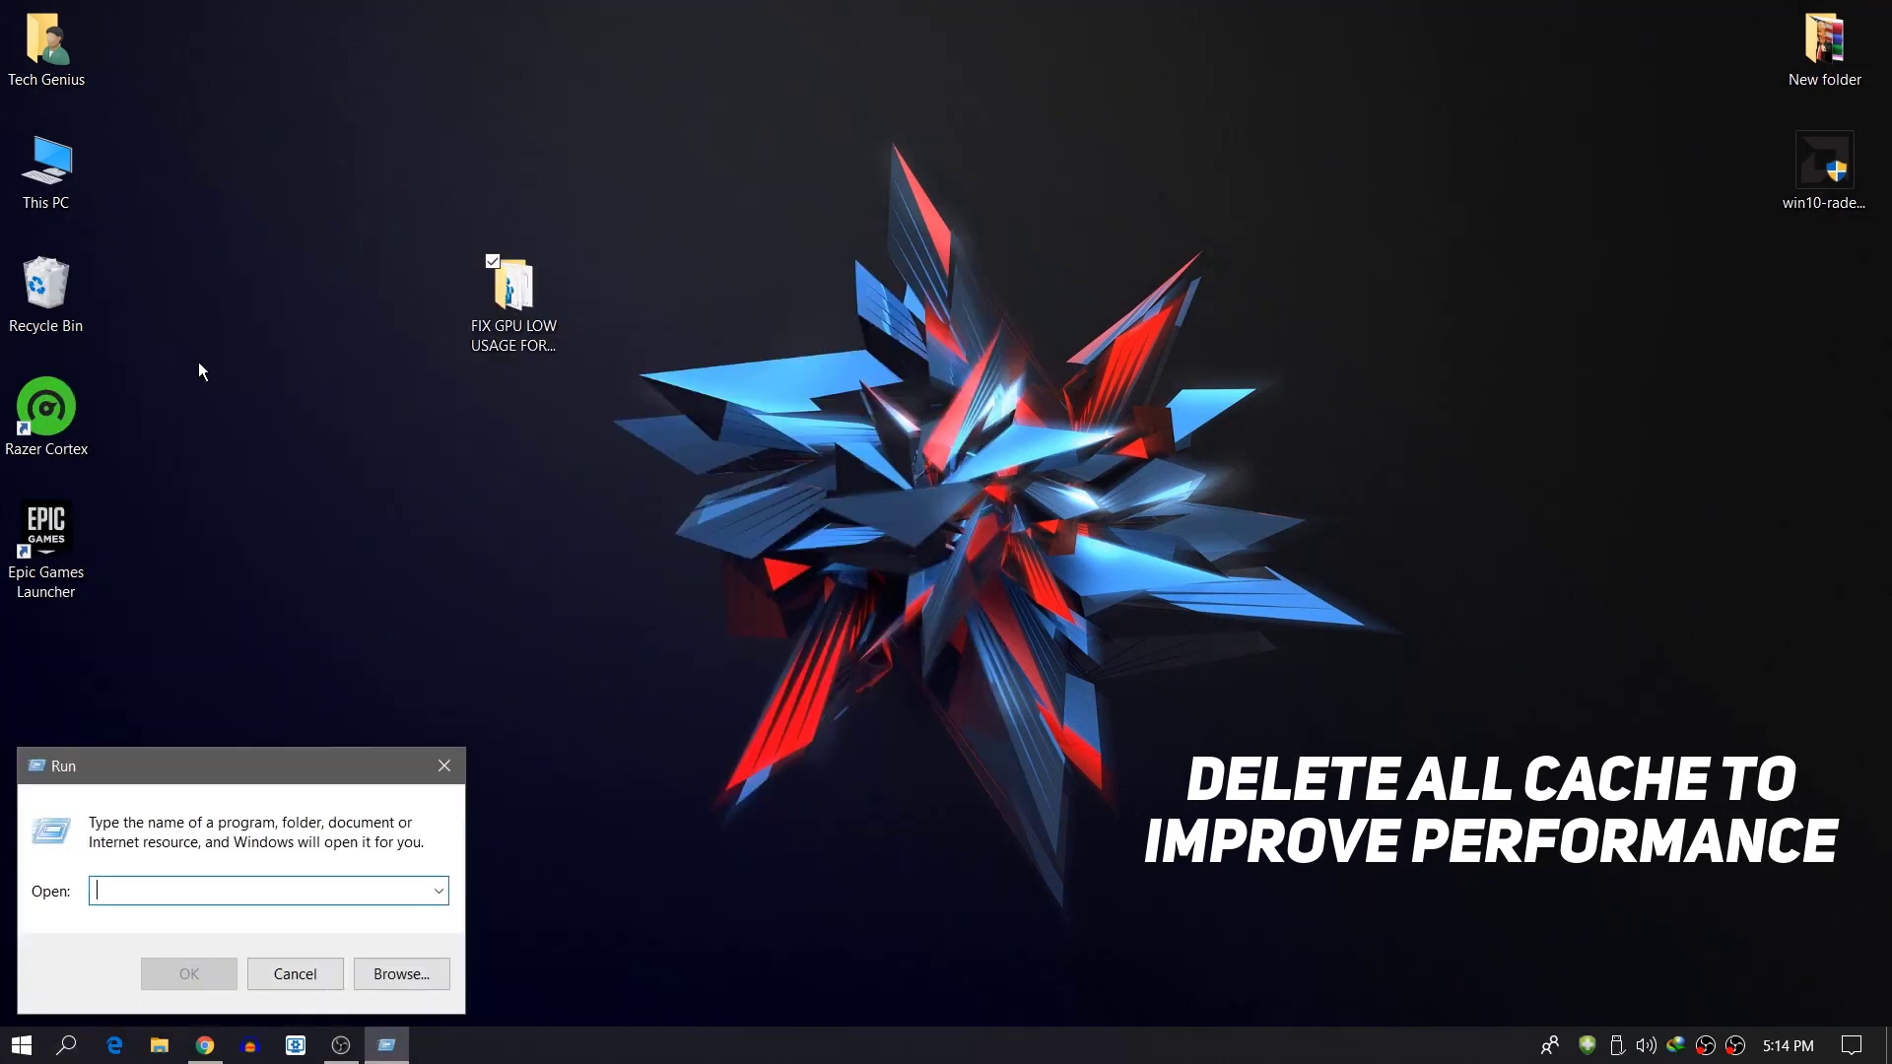
pyautogui.moveTo(173, 748); pyautogui.dragTo(339, 464)
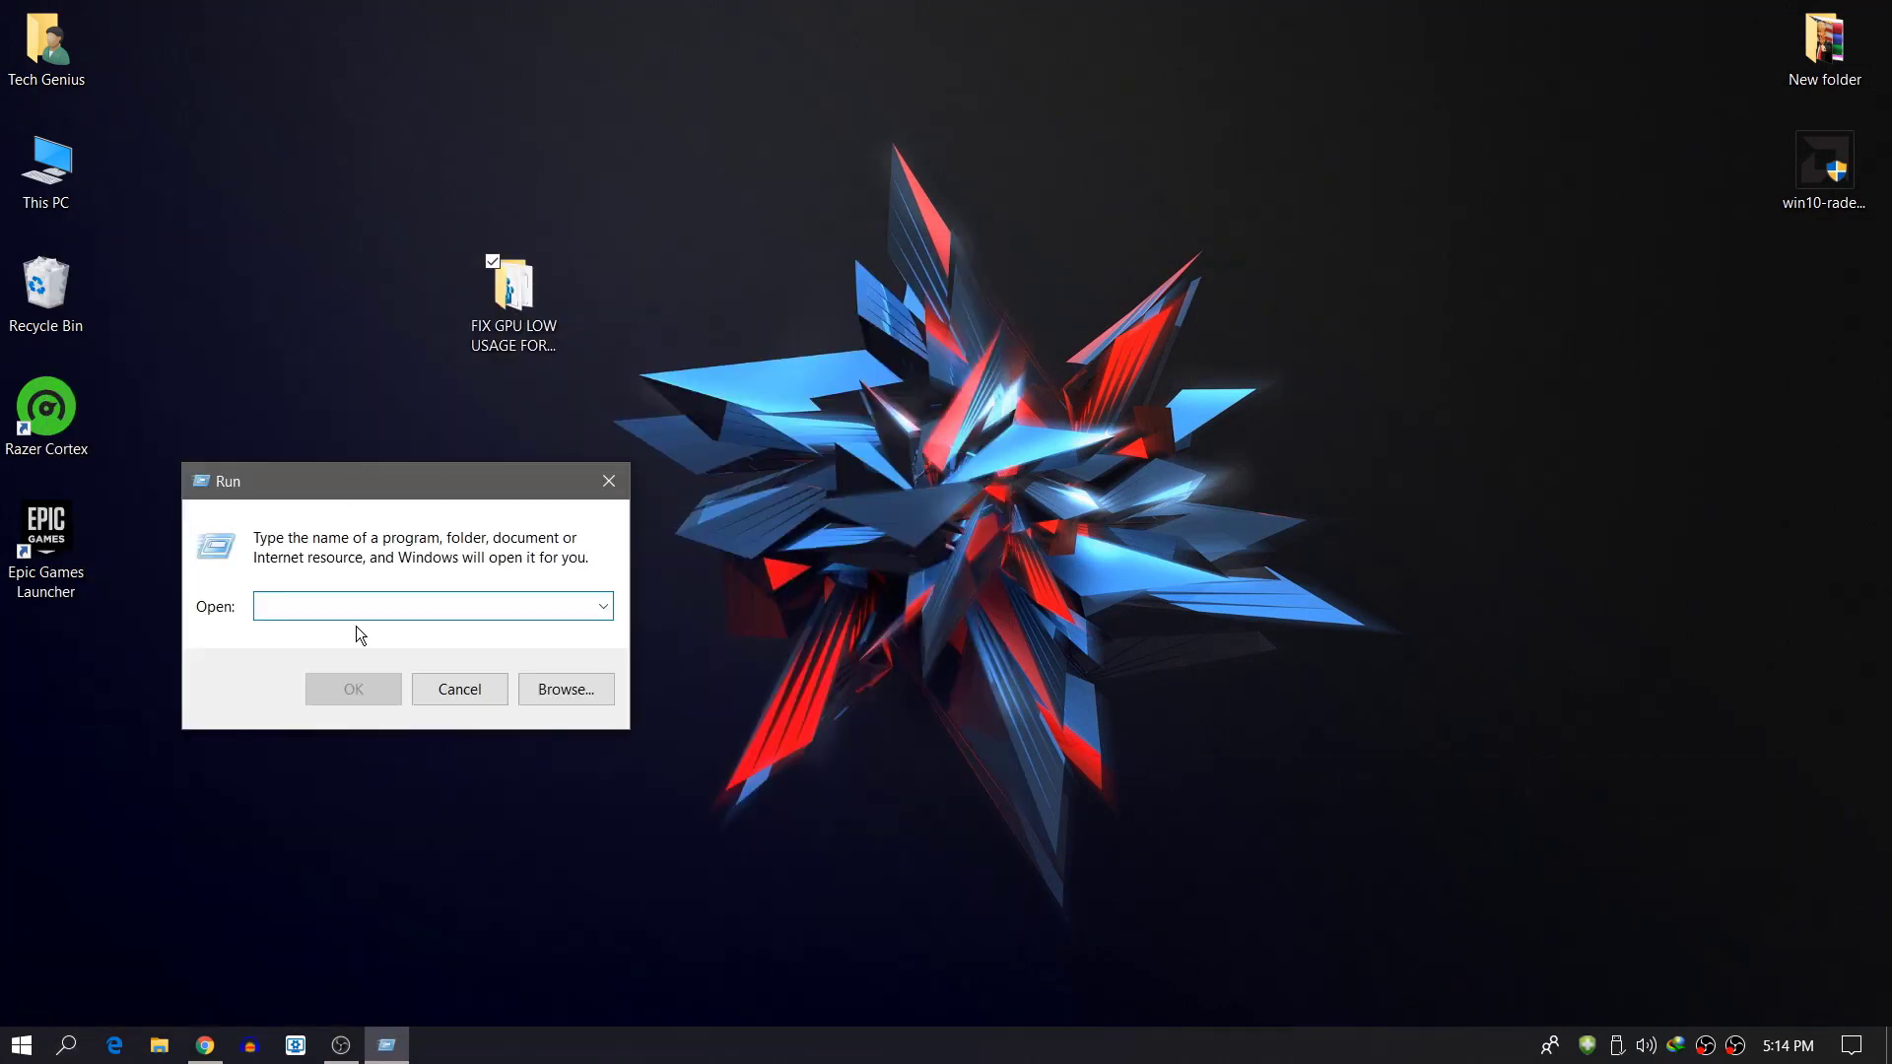
pyautogui.write('PREFETCH')
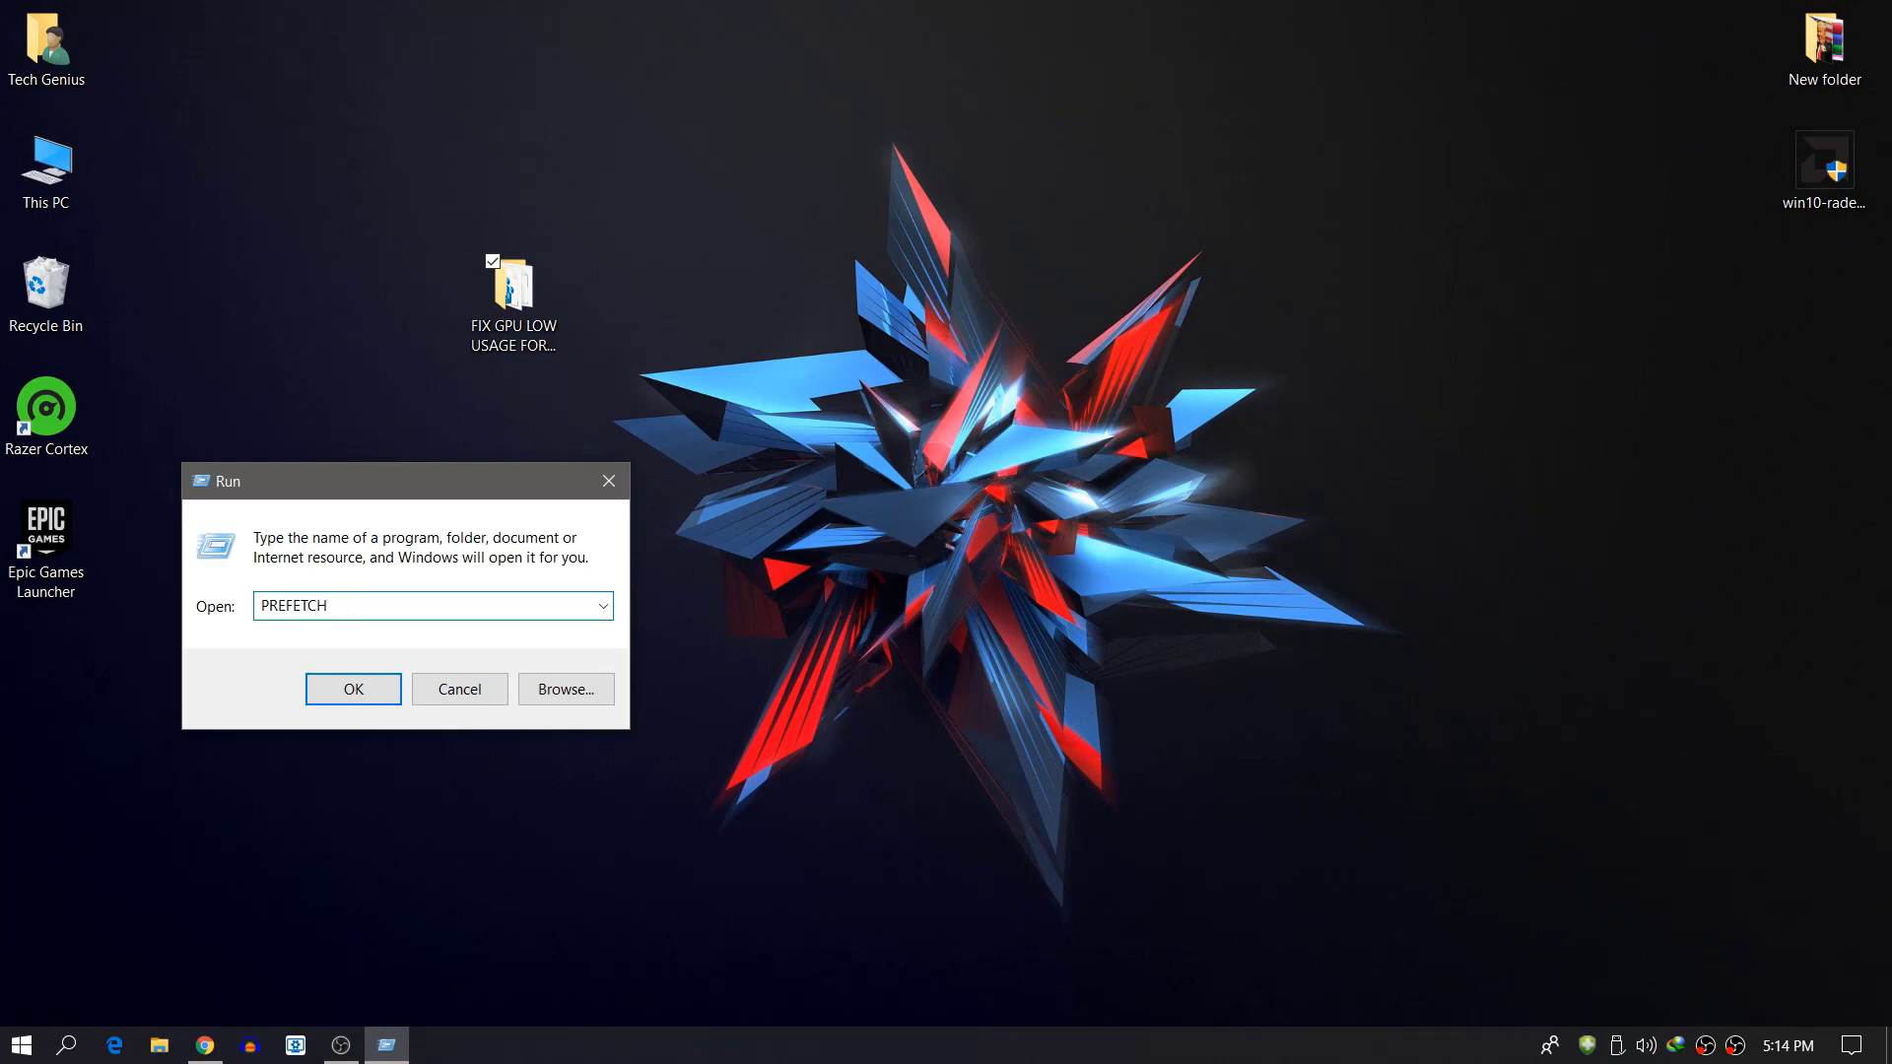
pyautogui.press('Return')
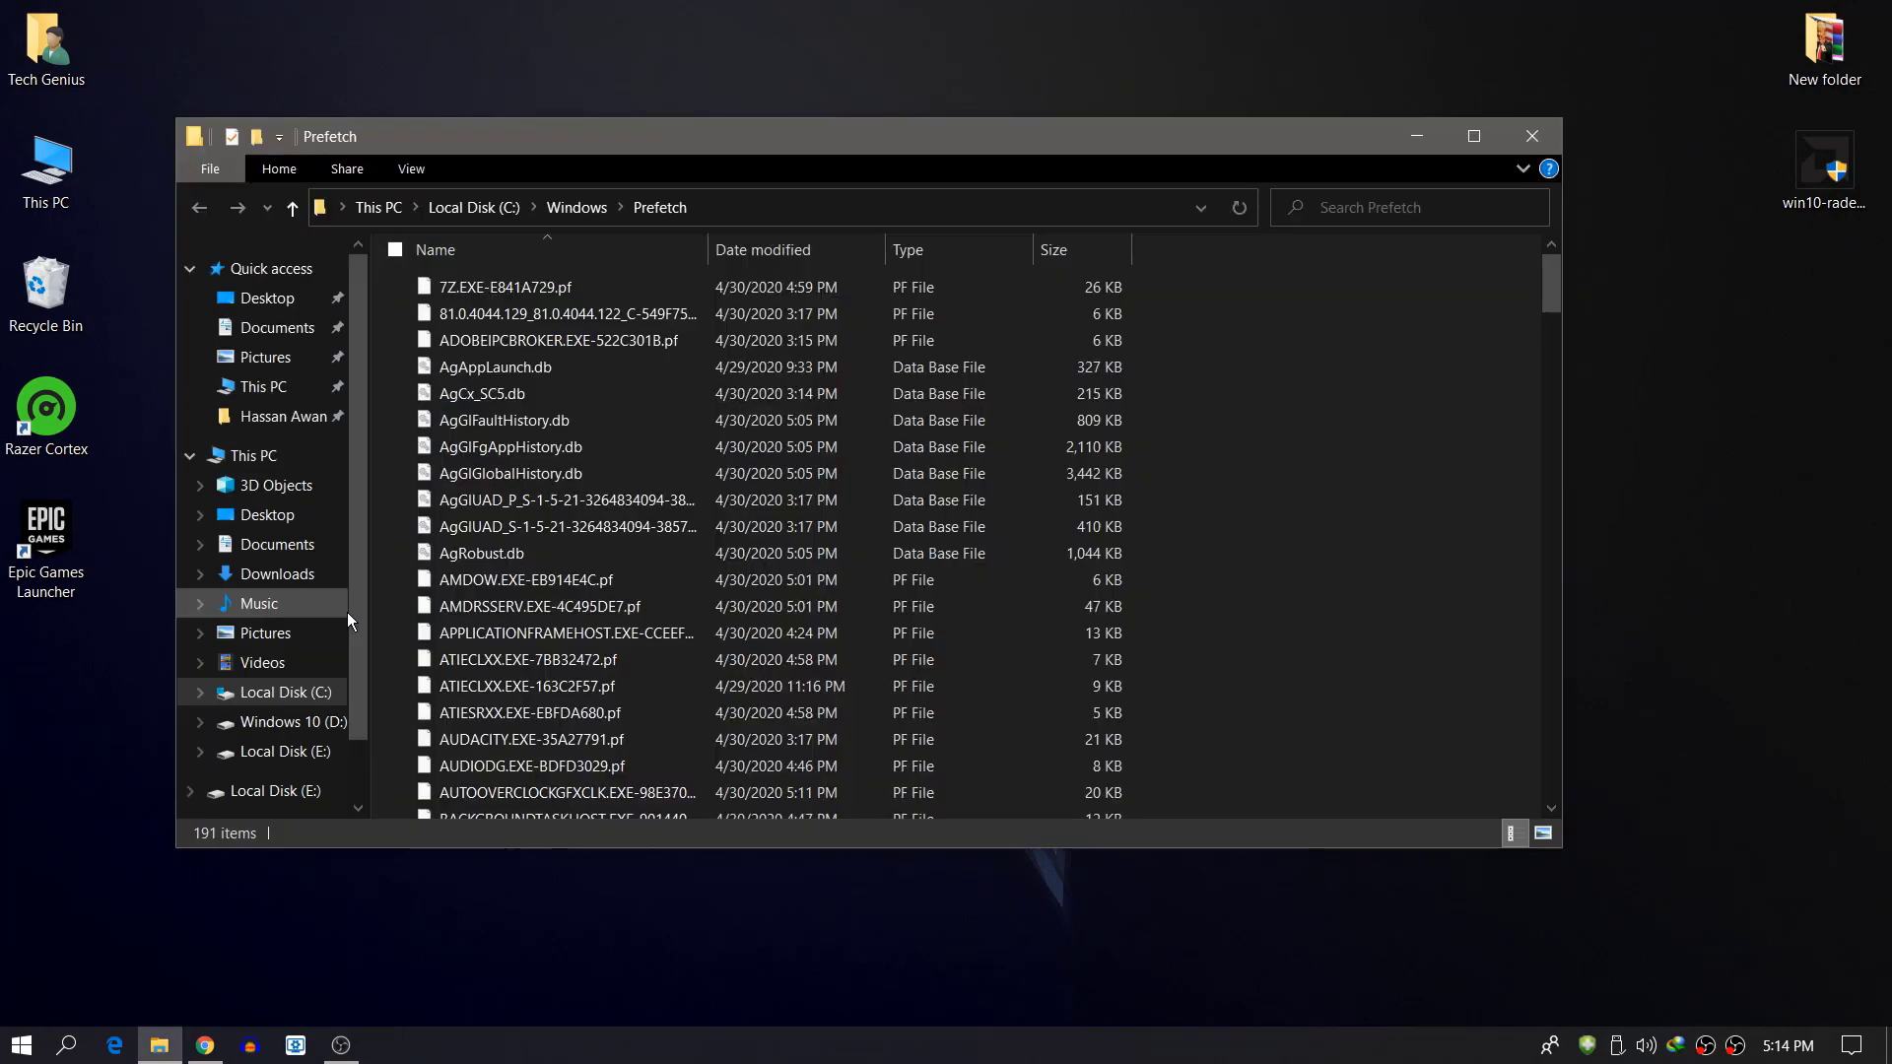
# Step: Delete all files in the Prefetch folder, skipping every file in use, and close the folder
pyautogui.hotkey('ctrl', 'a')
pyautogui.rightClick(685, 452)
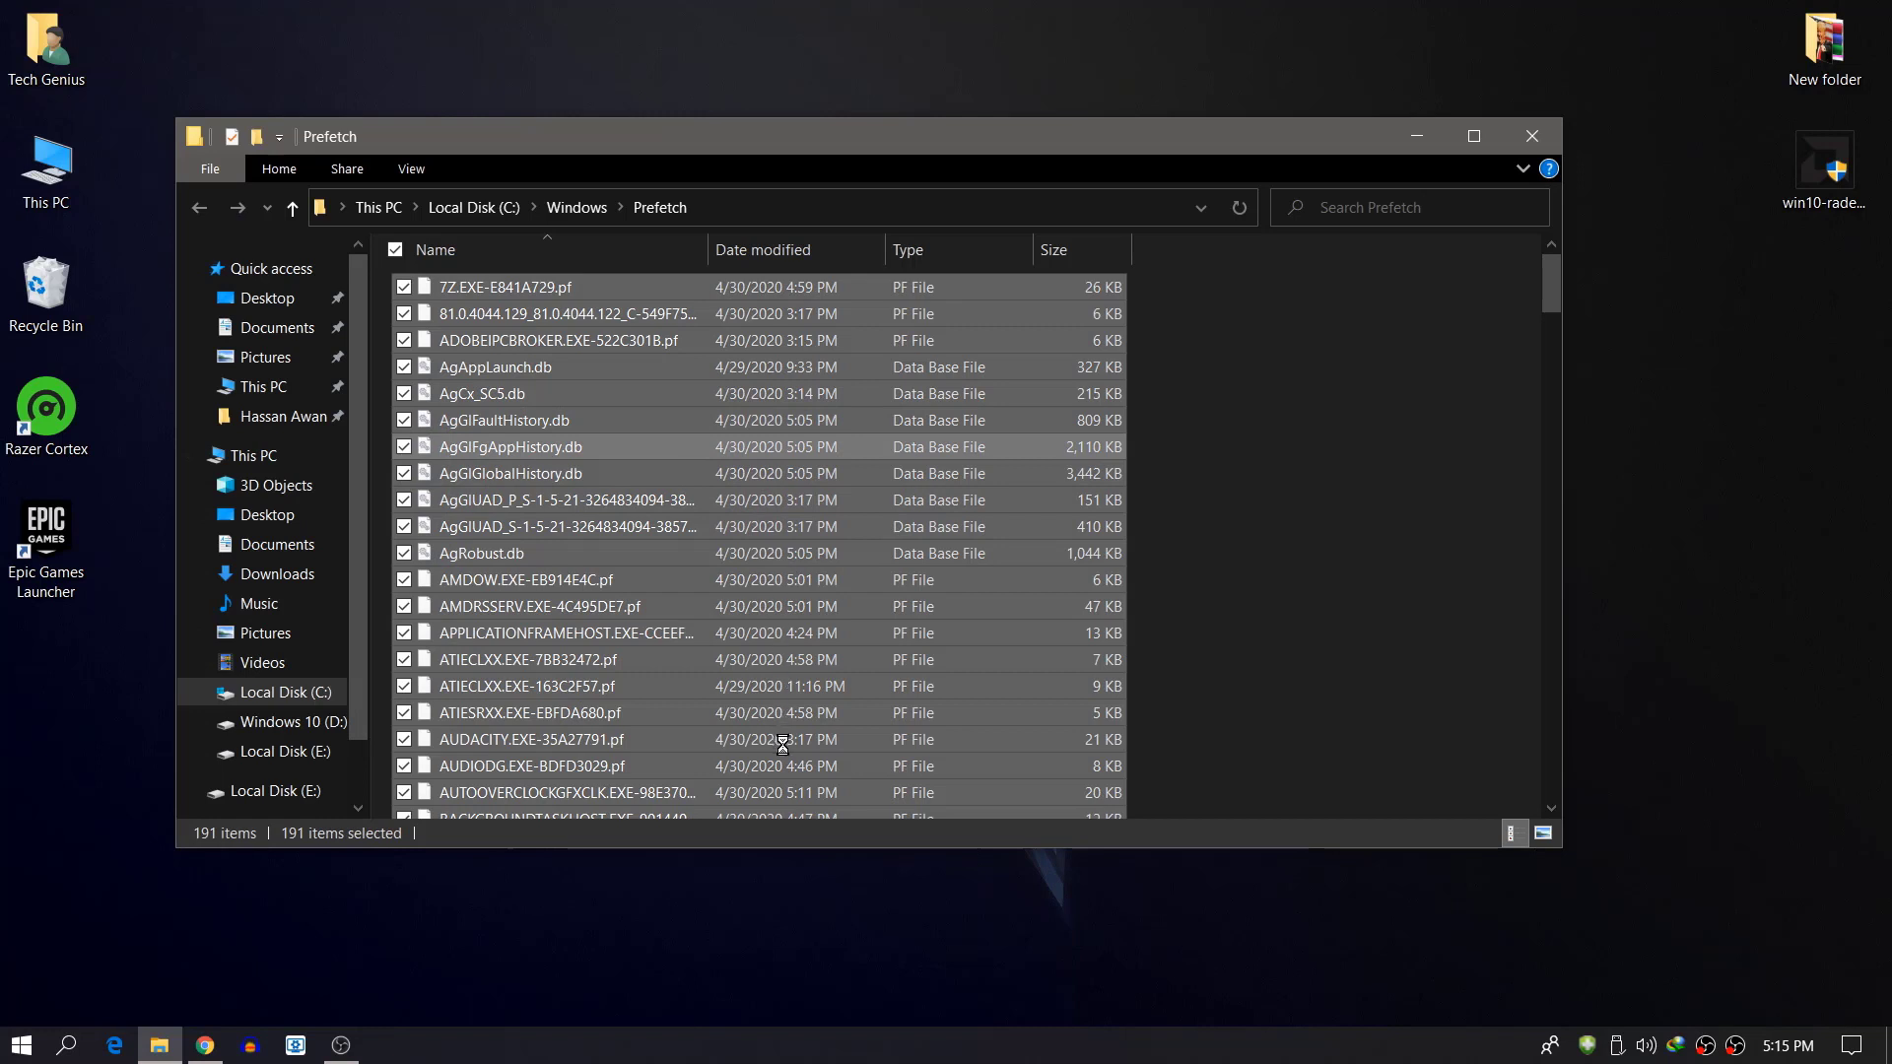
pyautogui.click(794, 831)
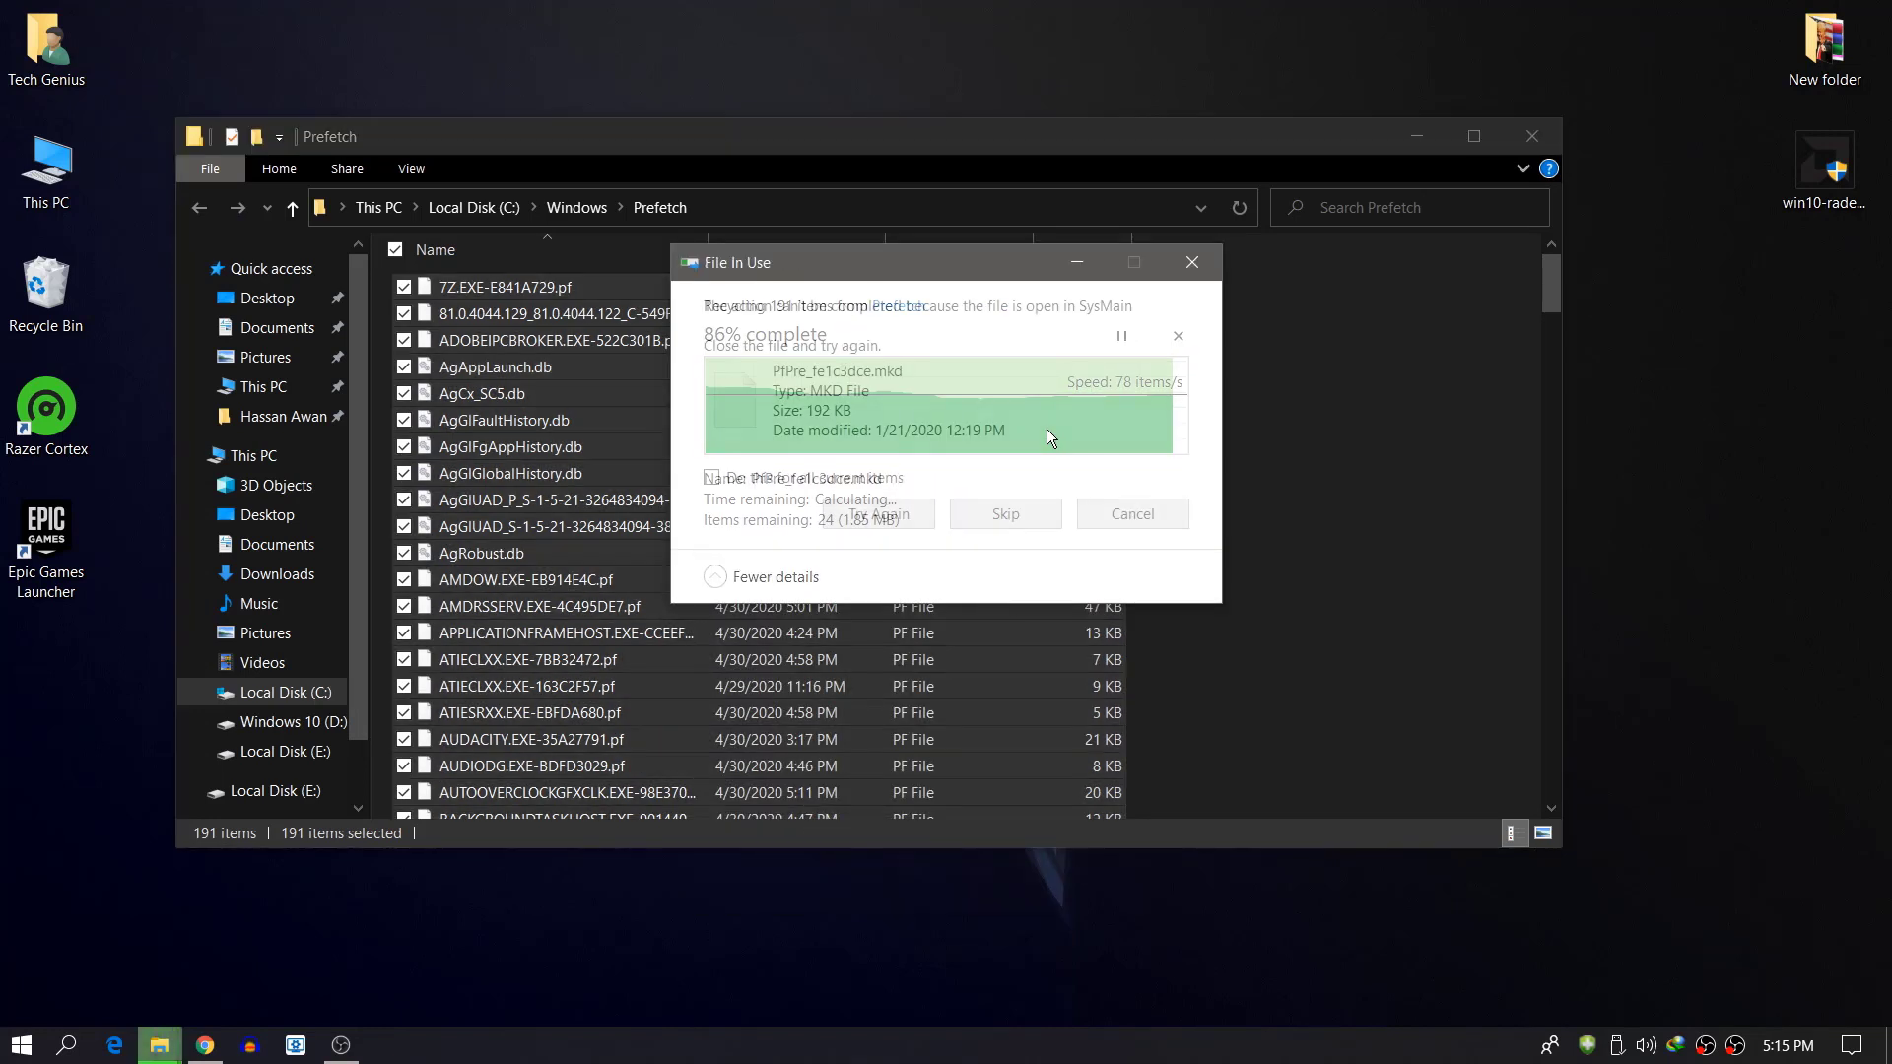
pyautogui.click(781, 483)
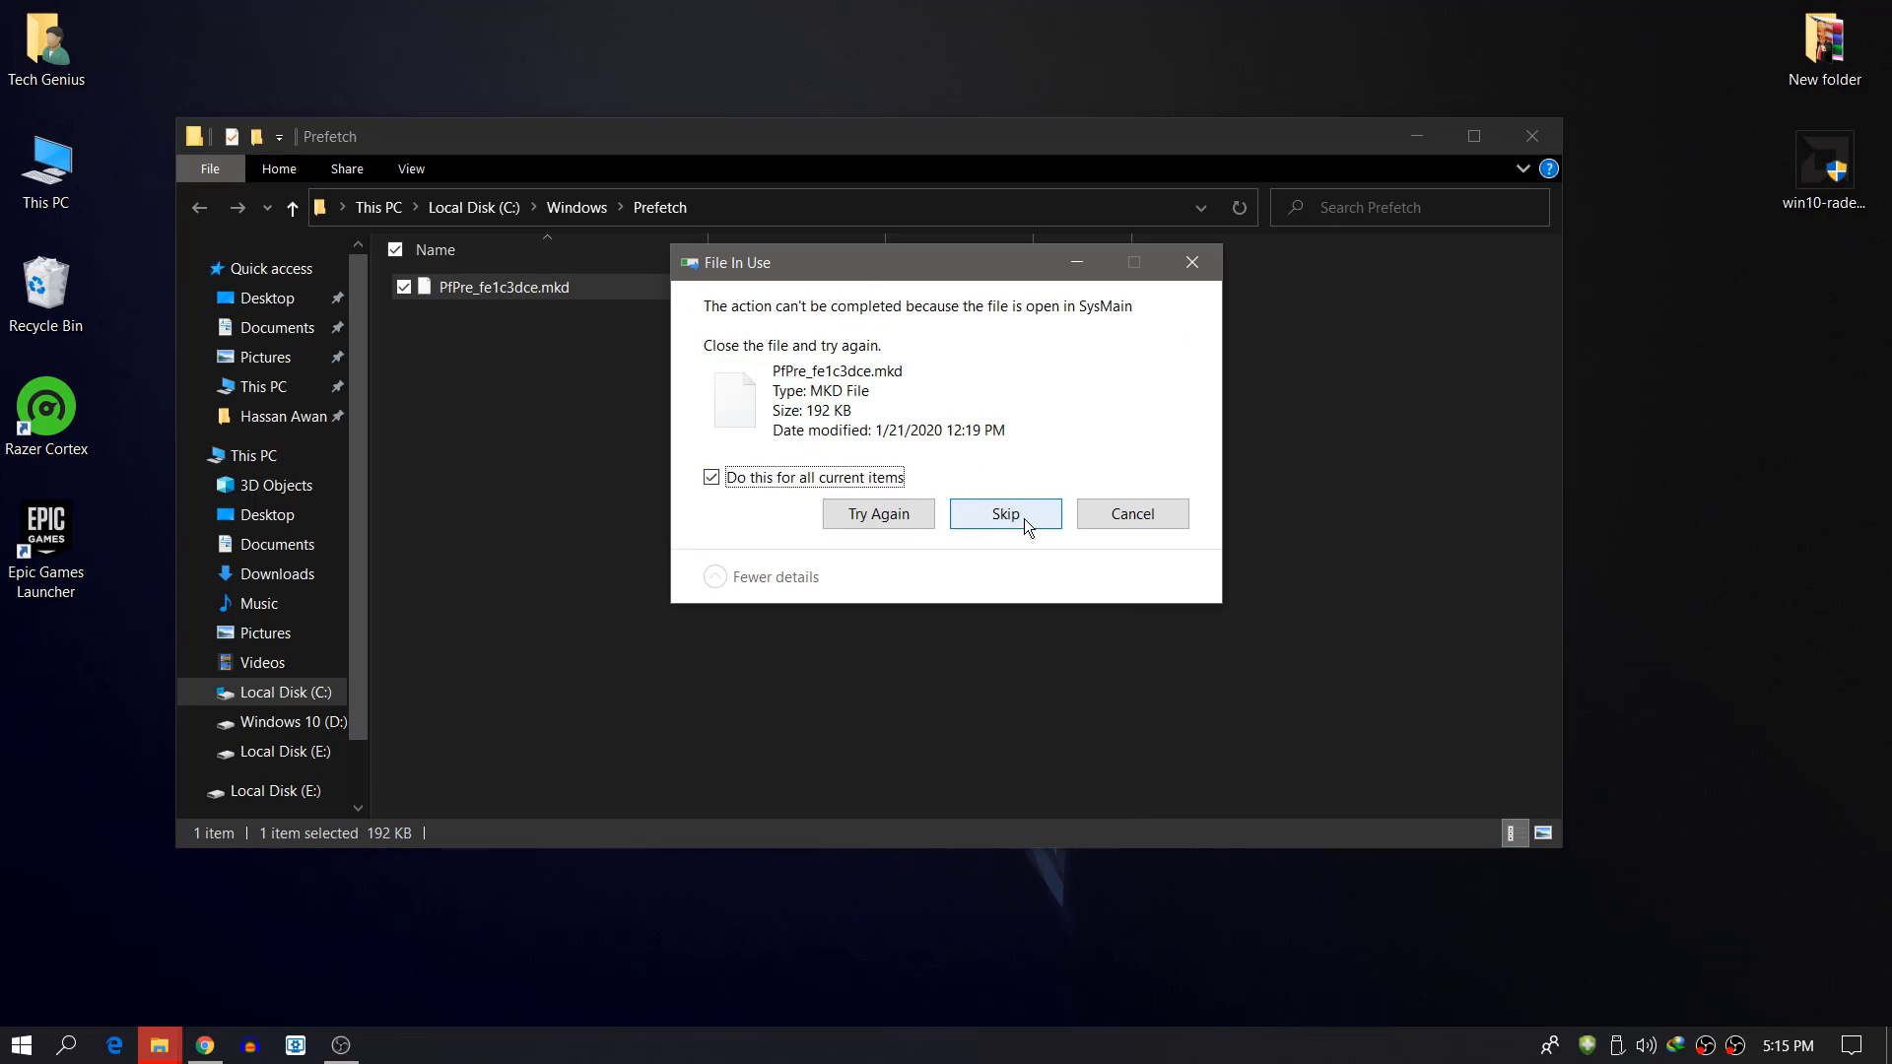
pyautogui.click(1024, 518)
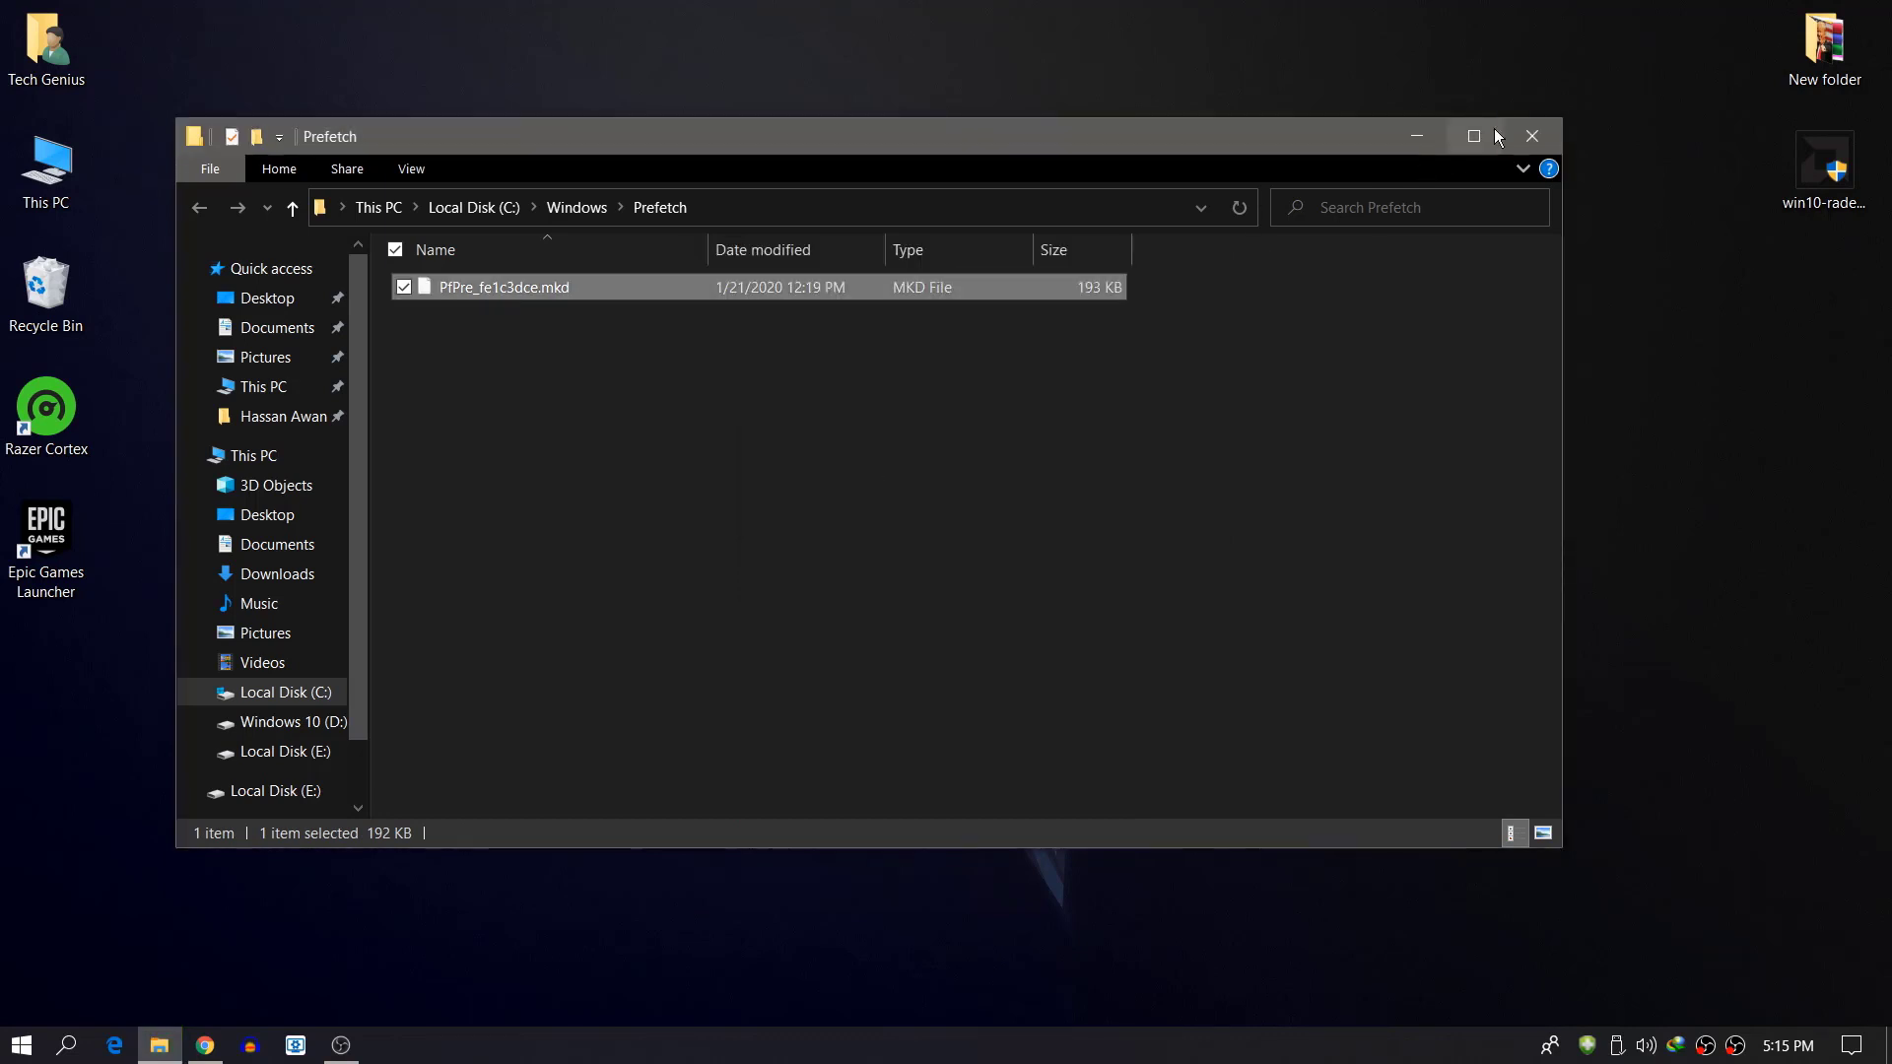
pyautogui.click(1531, 134)
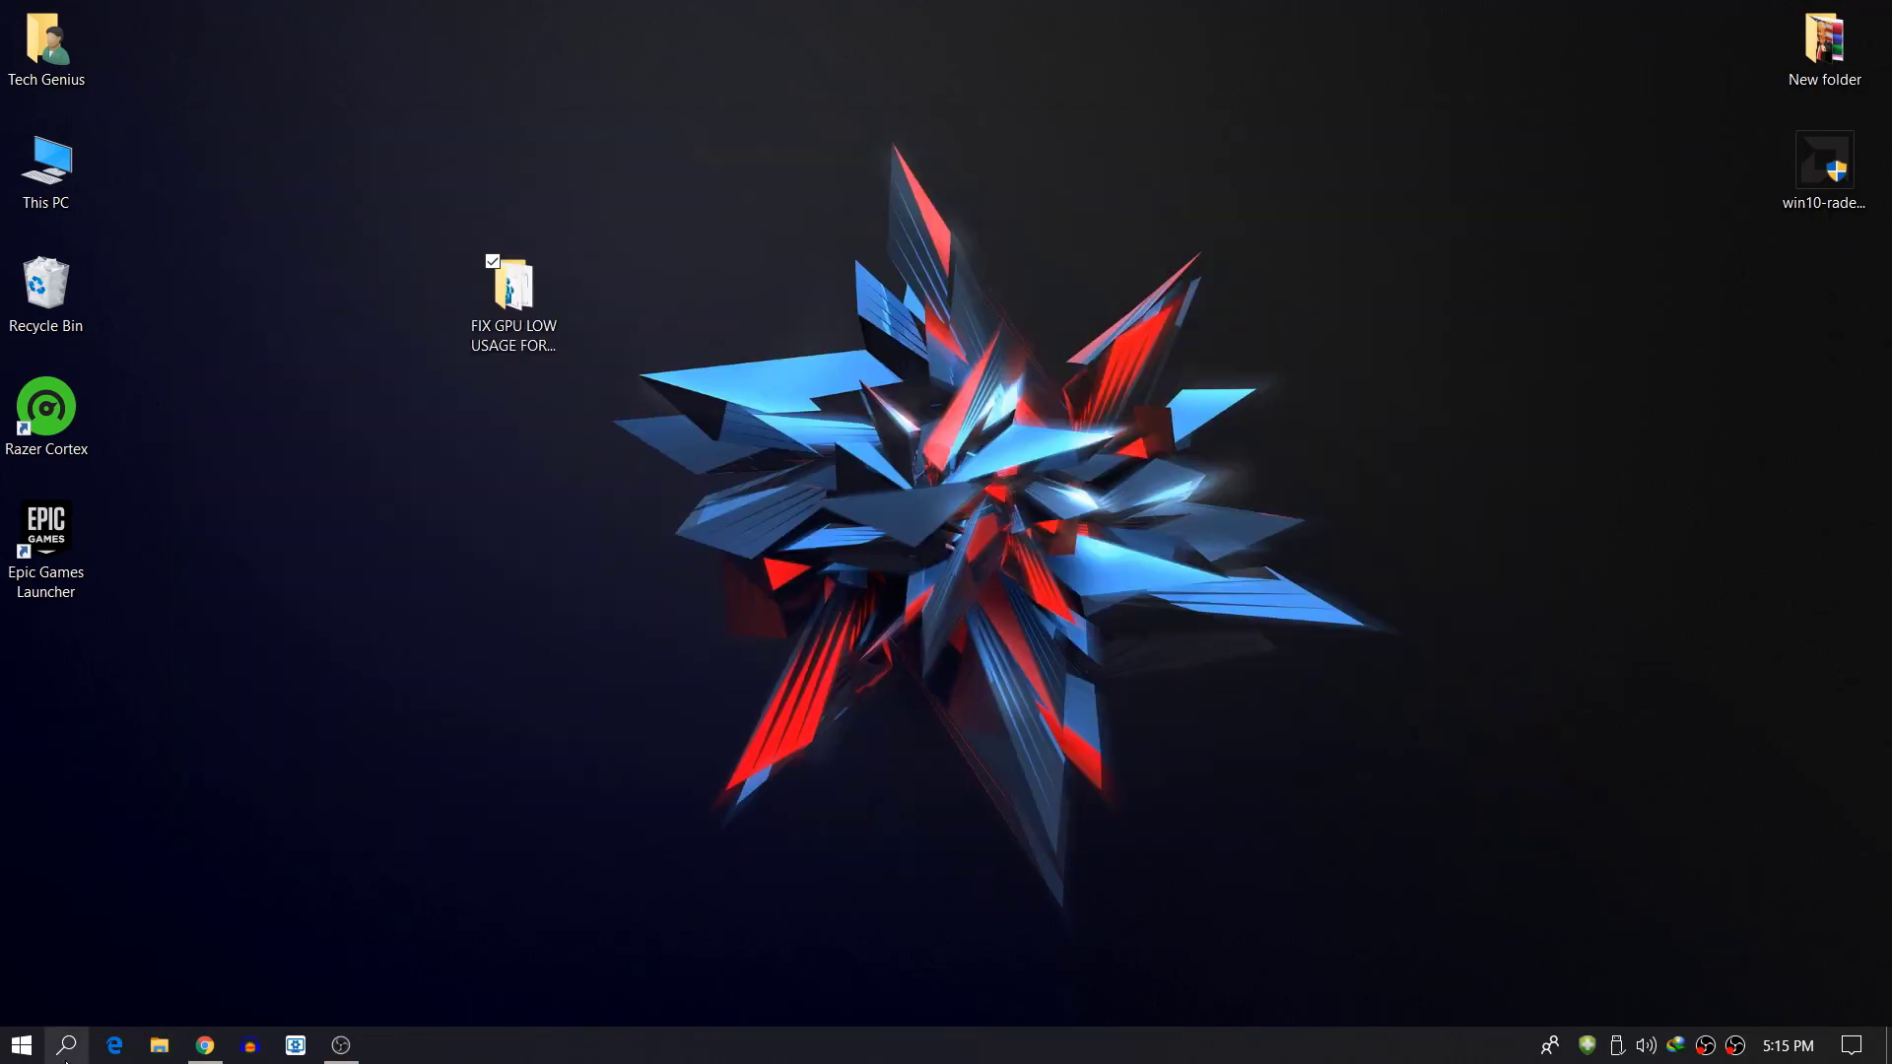
# Step: Open the temporary files folder by running %TEMP% from the Run dialog
pyautogui.click(66, 1044)
pyautogui.write('RUN')
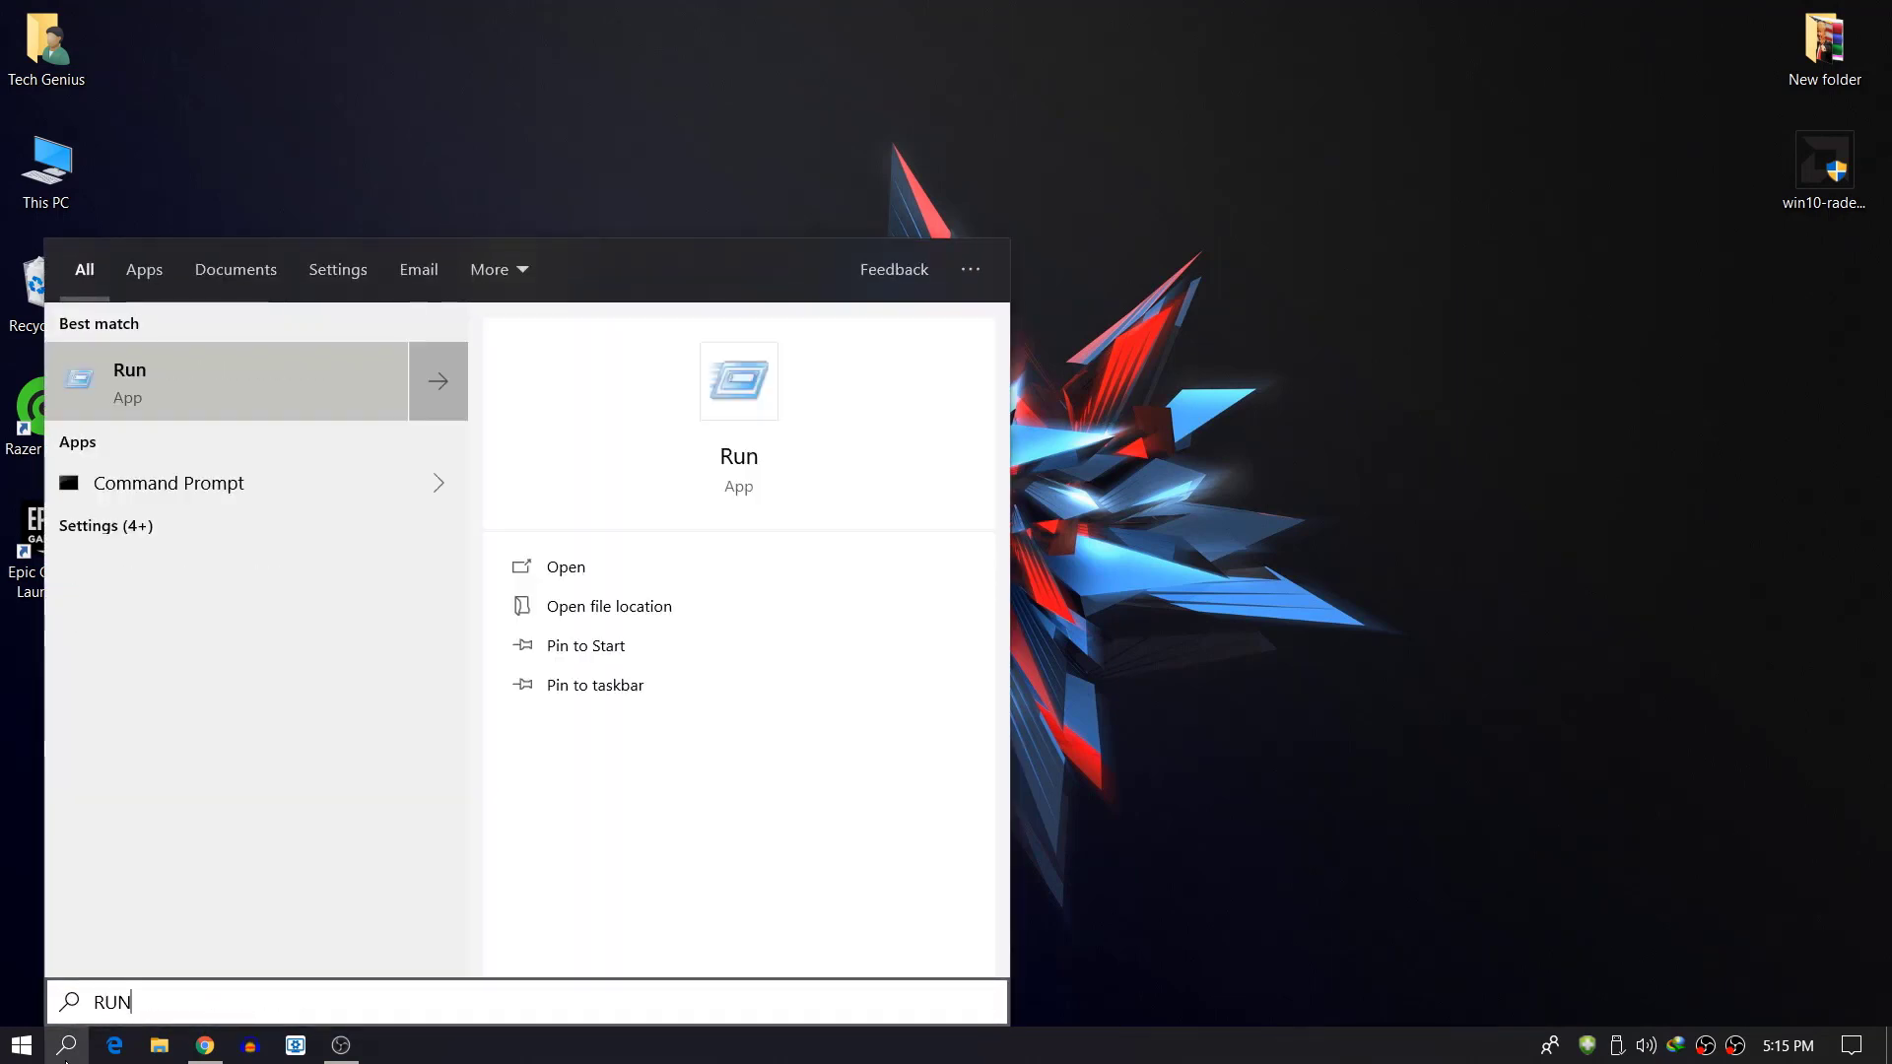
pyautogui.press('Return')
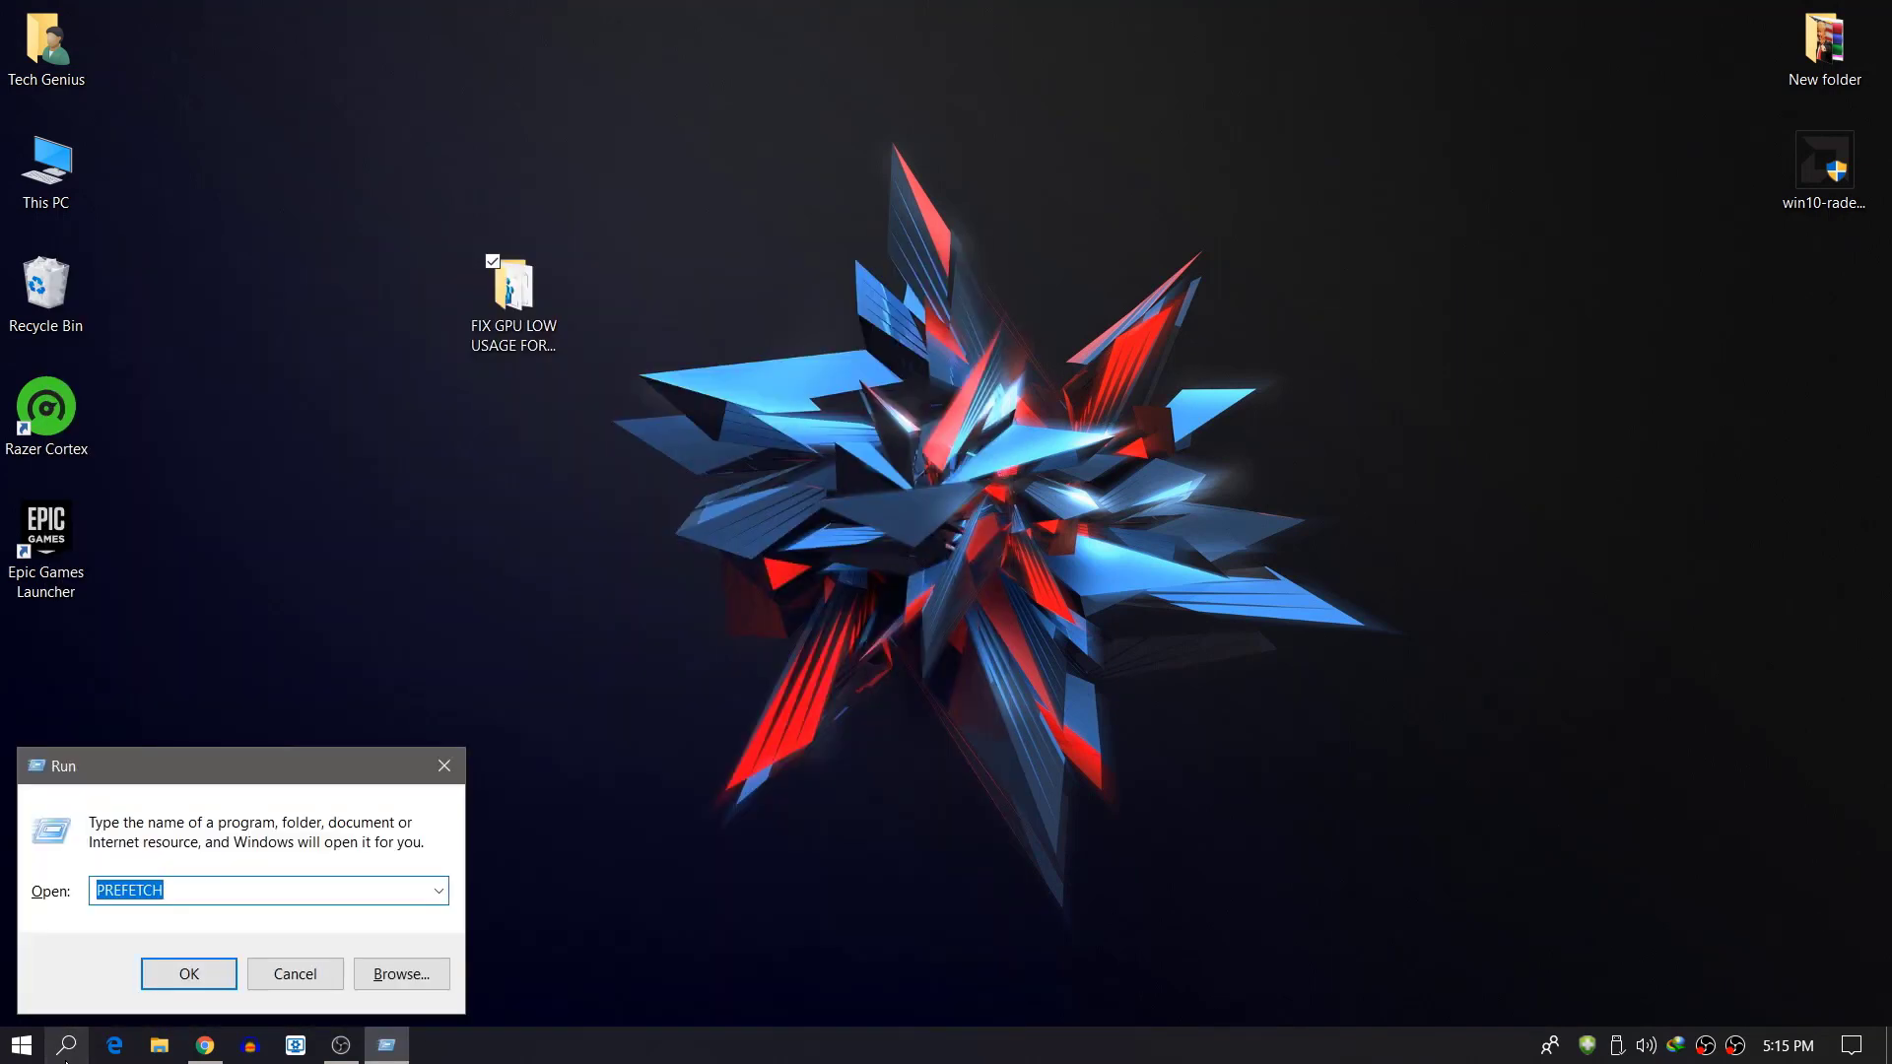
pyautogui.write('%TEMP%')
pyautogui.press('Return')
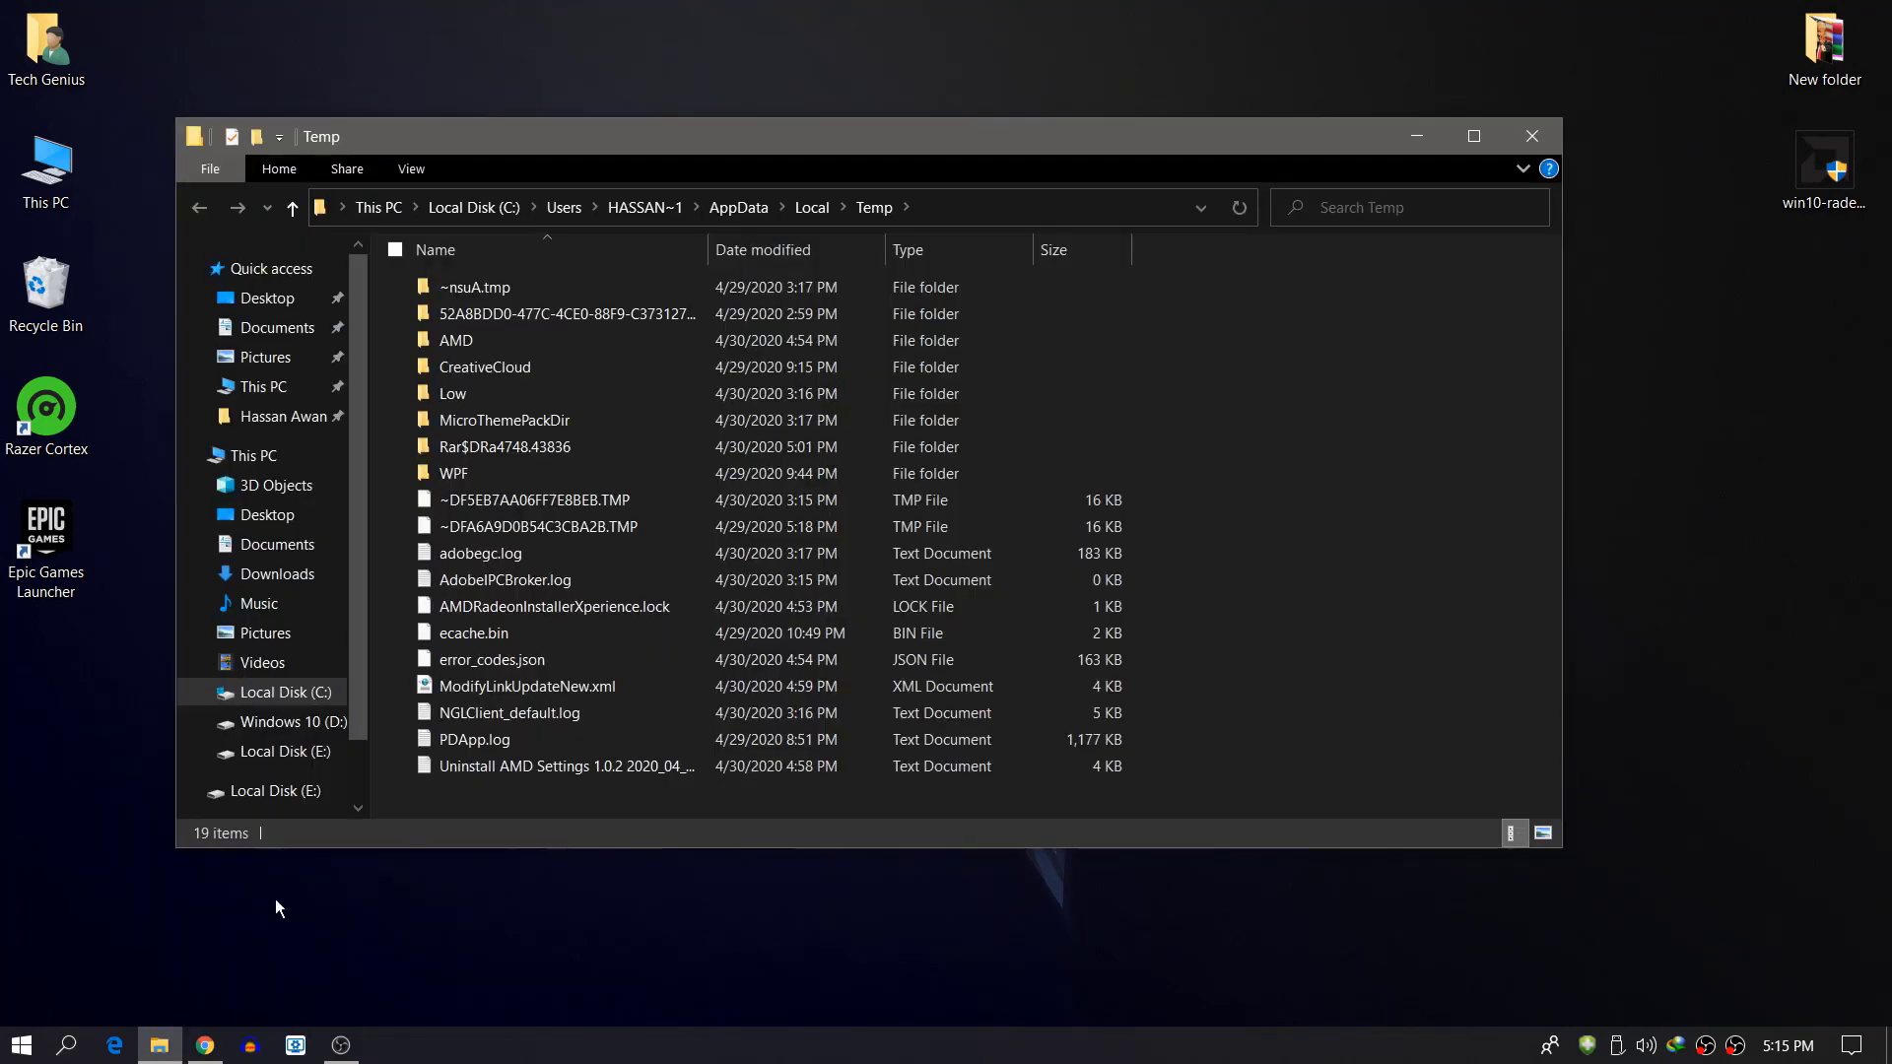
# Step: Delete everything in the Temp folder, skipping all items in use, and close the folder
pyautogui.click(498, 682)
pyautogui.hotkey('ctrl', 'a')
pyautogui.rightClick(498, 676)
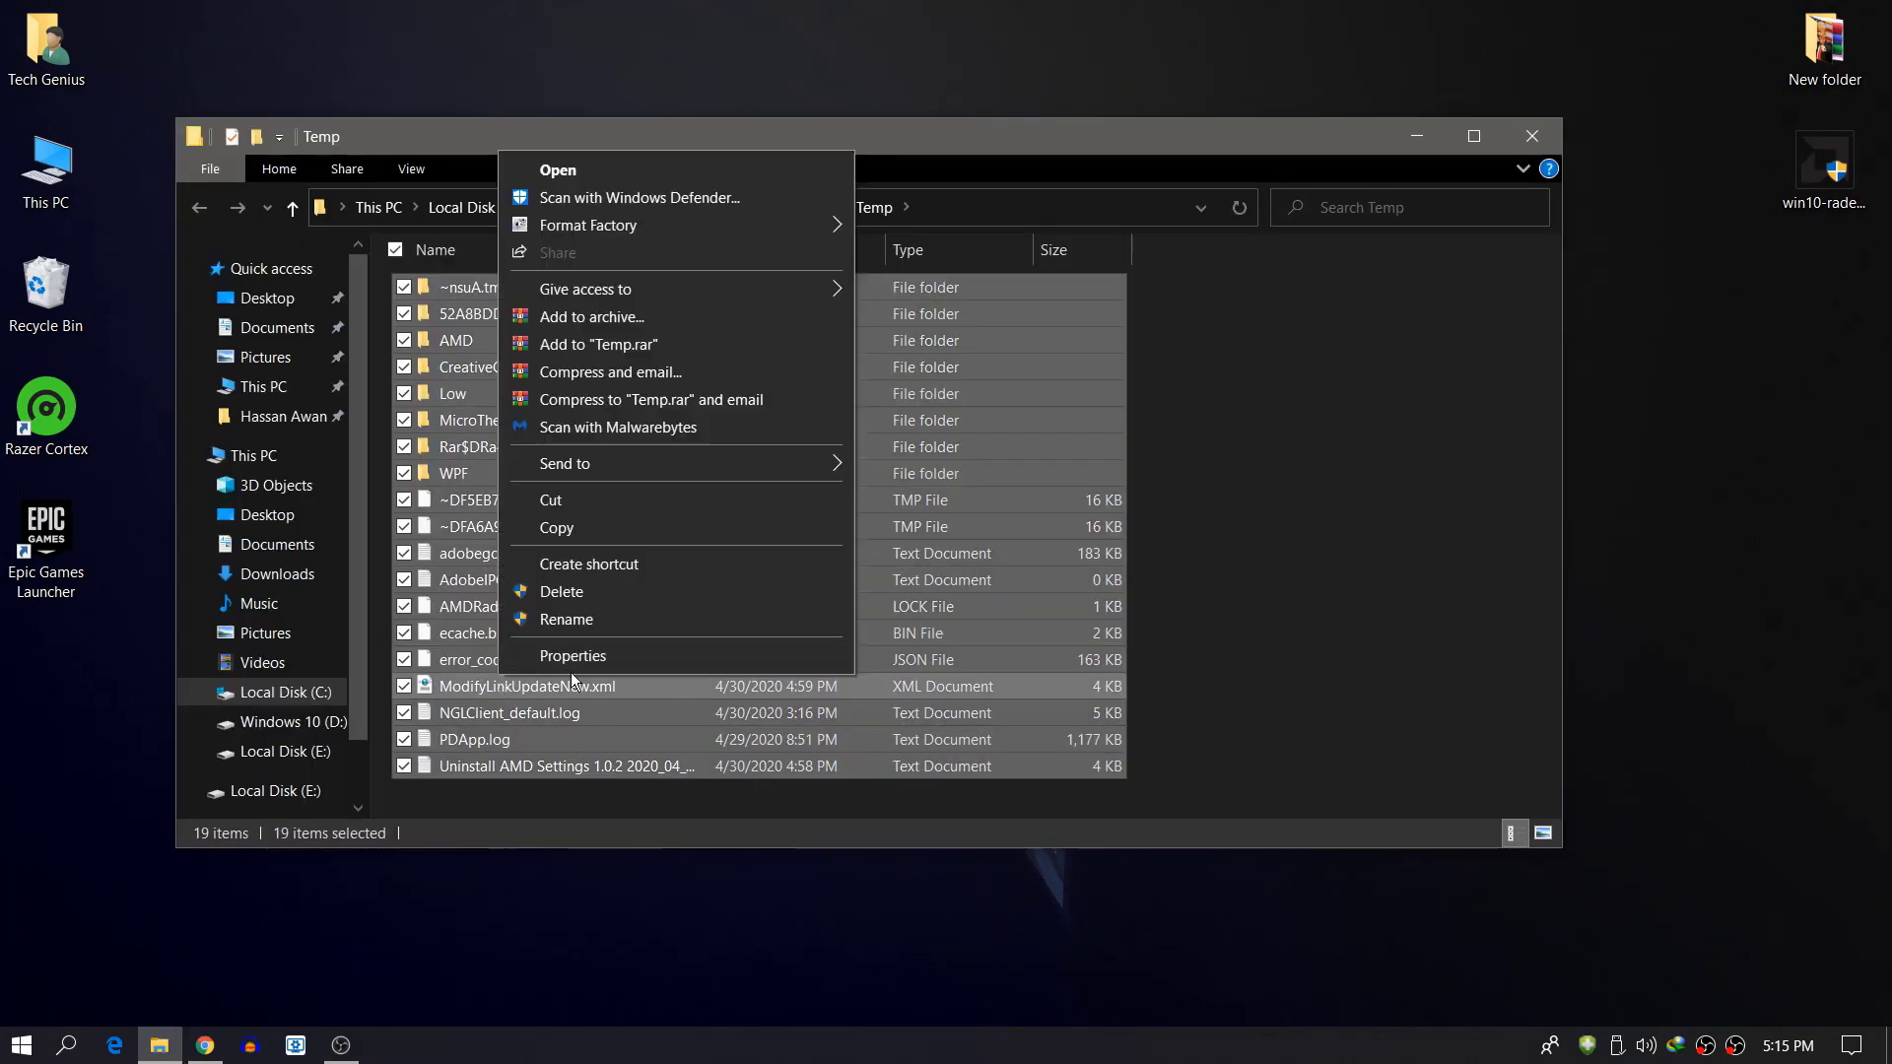
pyautogui.click(613, 593)
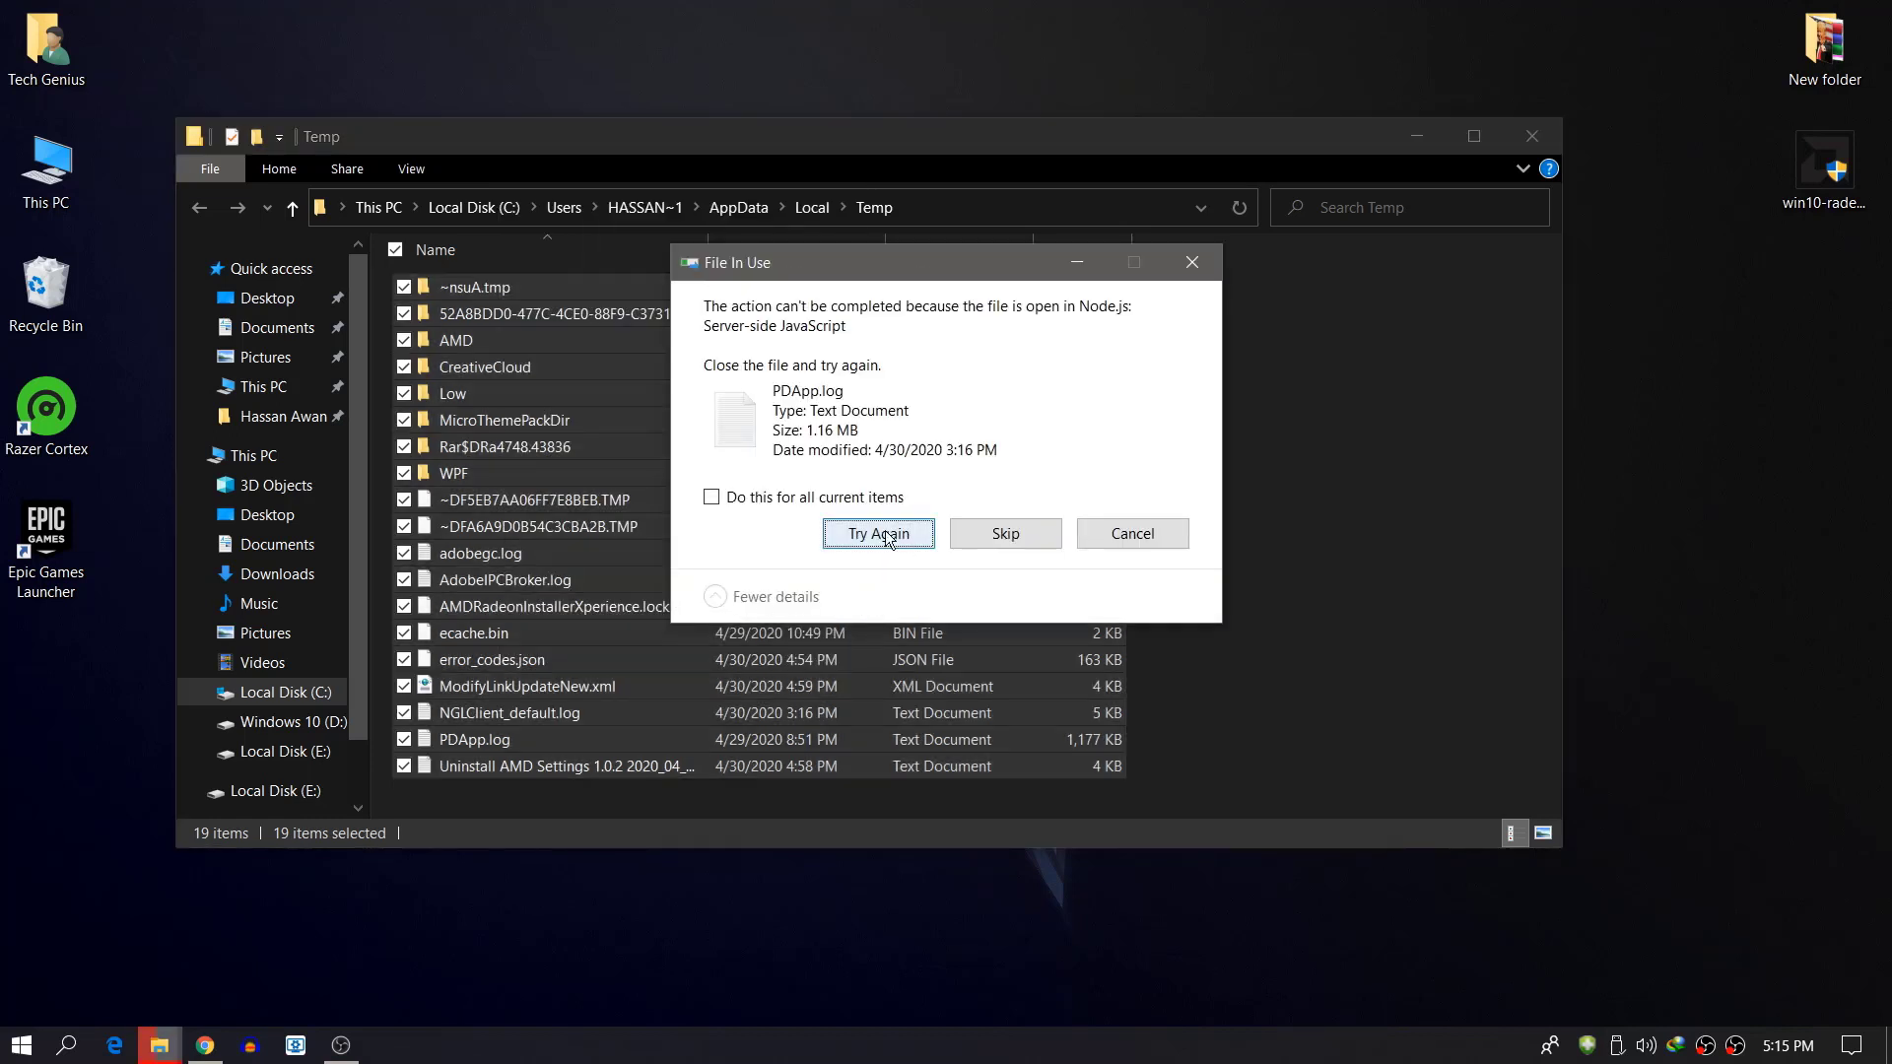
pyautogui.click(1005, 533)
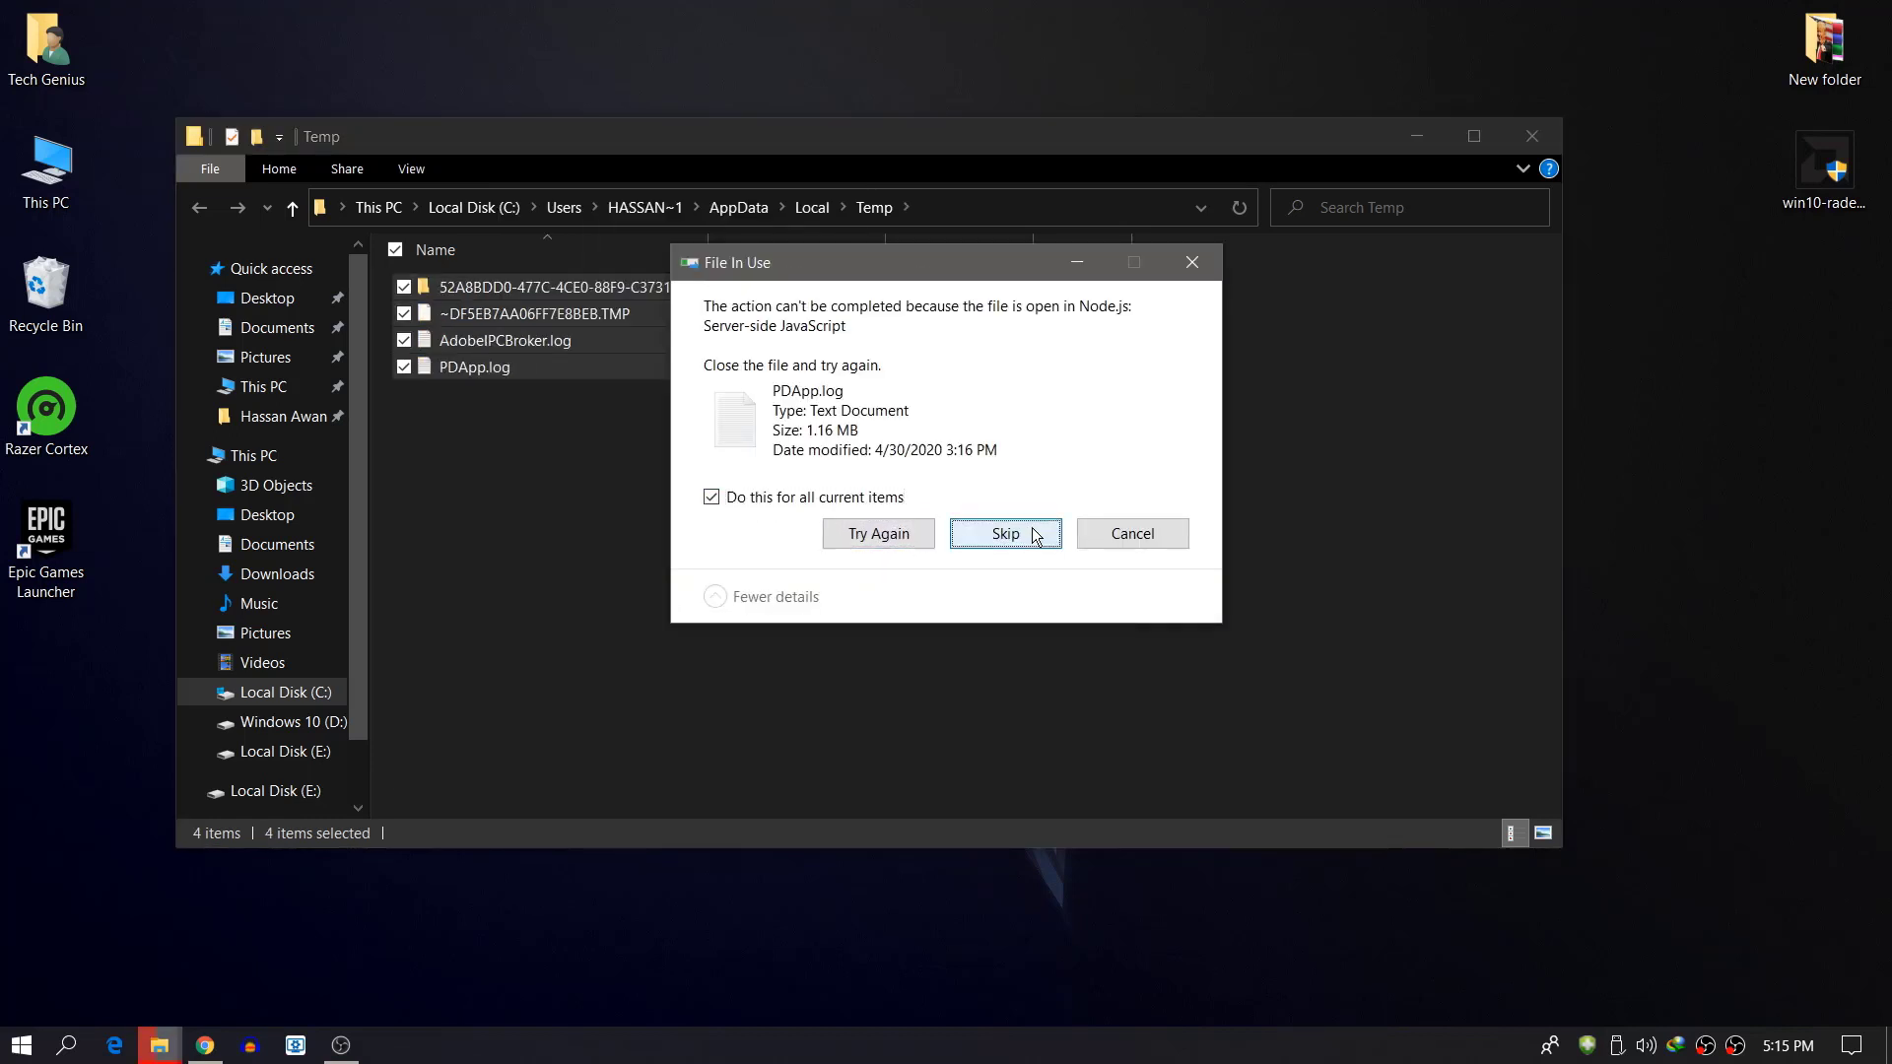
pyautogui.click(1032, 529)
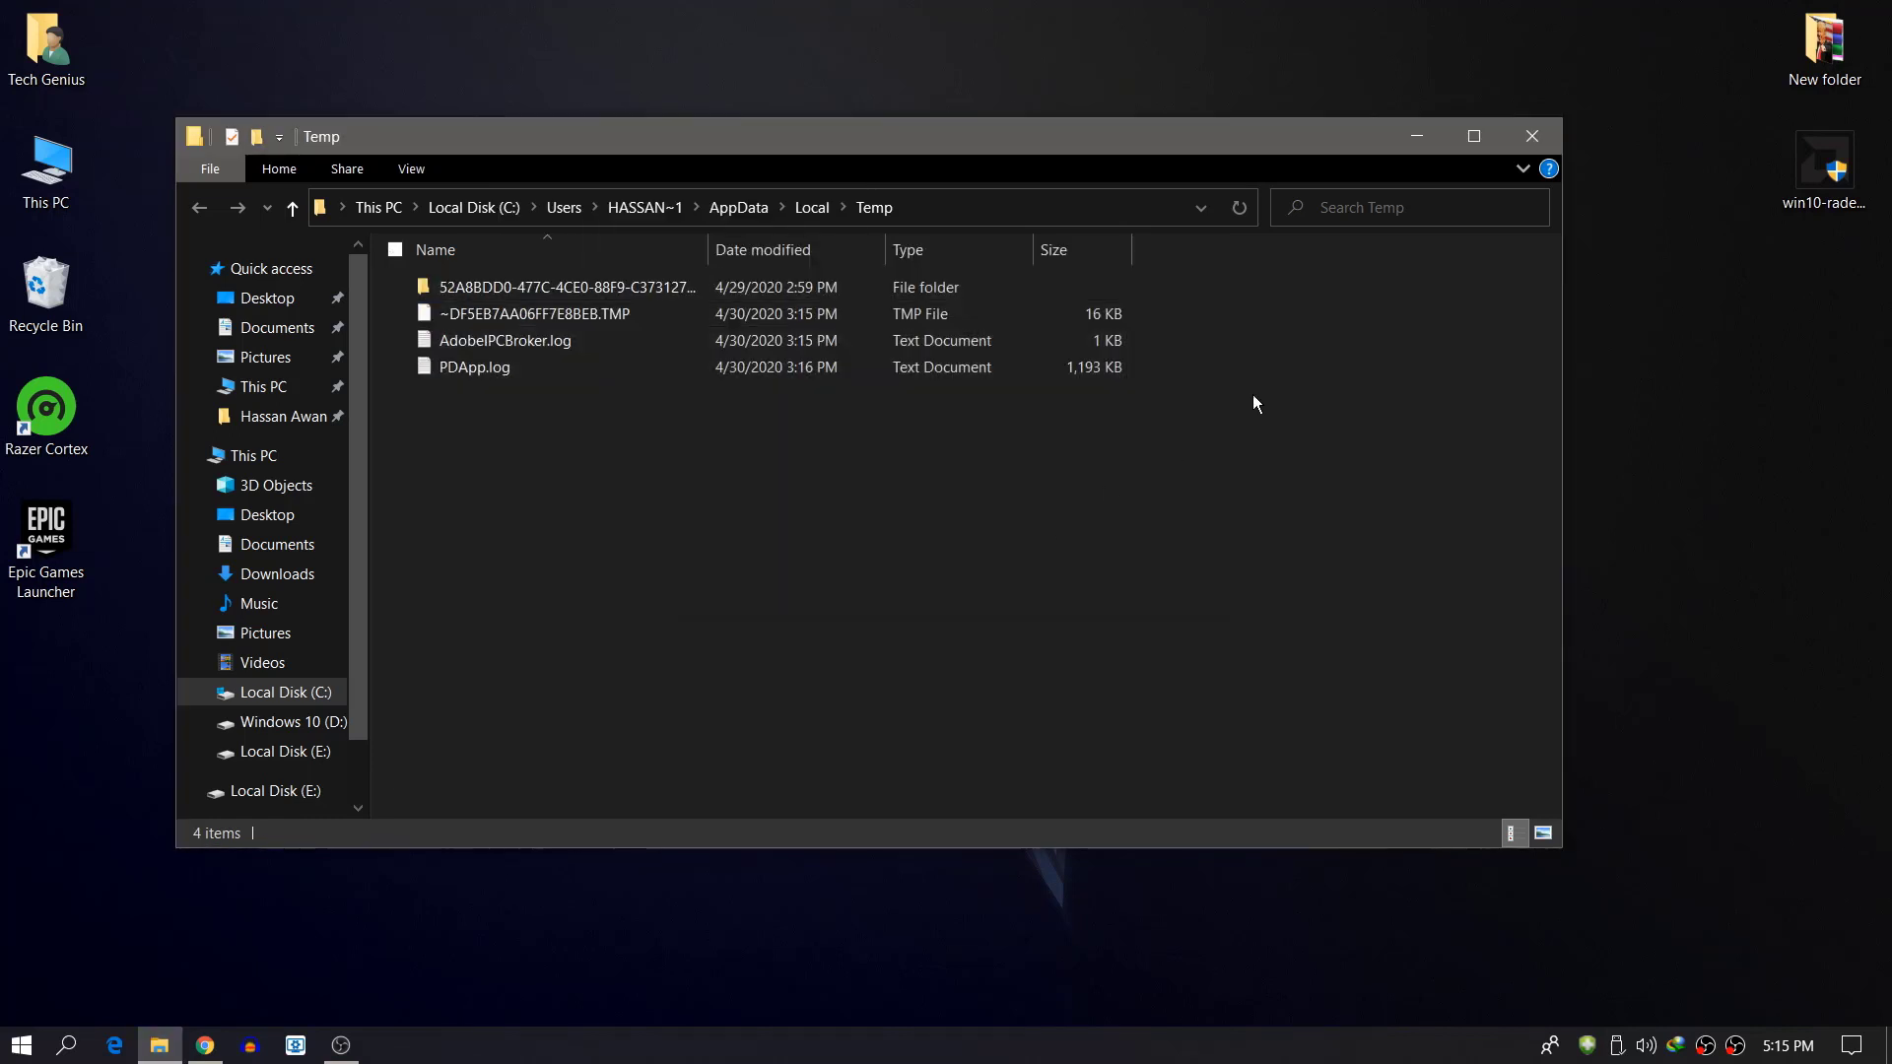
pyautogui.click(1513, 146)
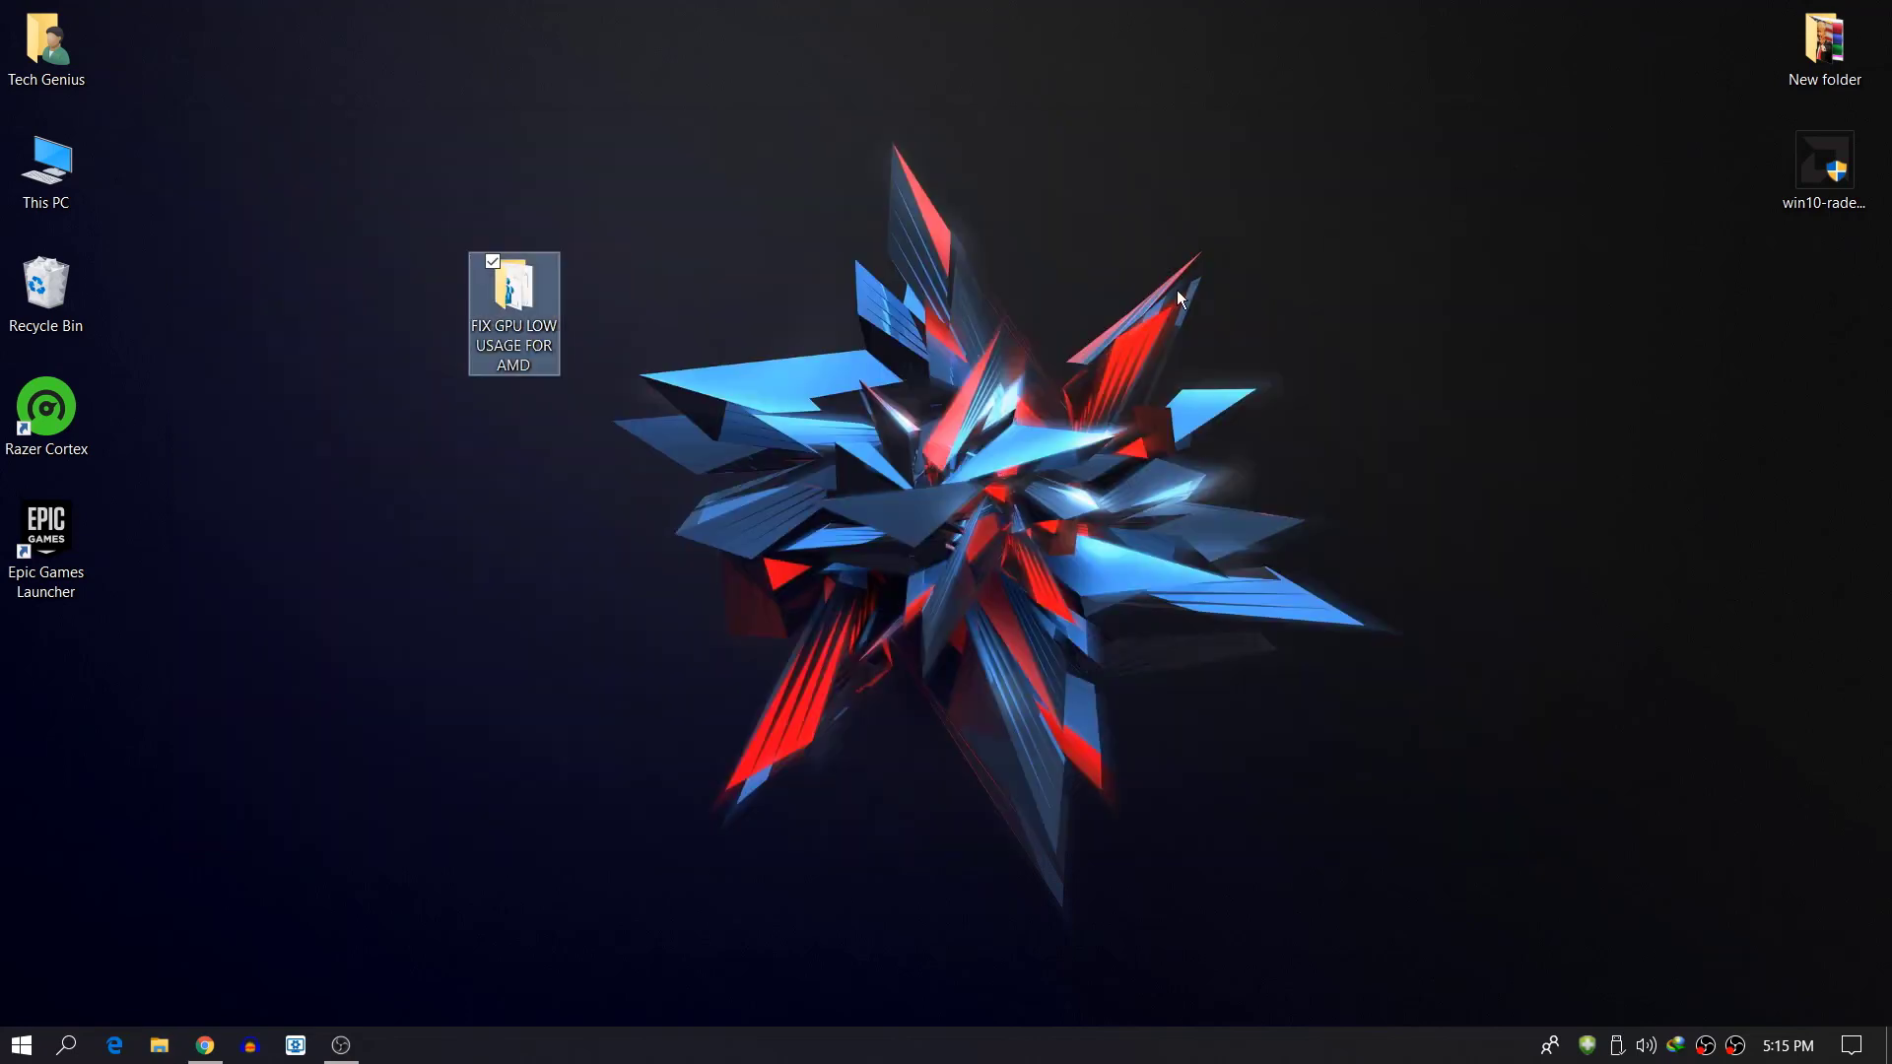